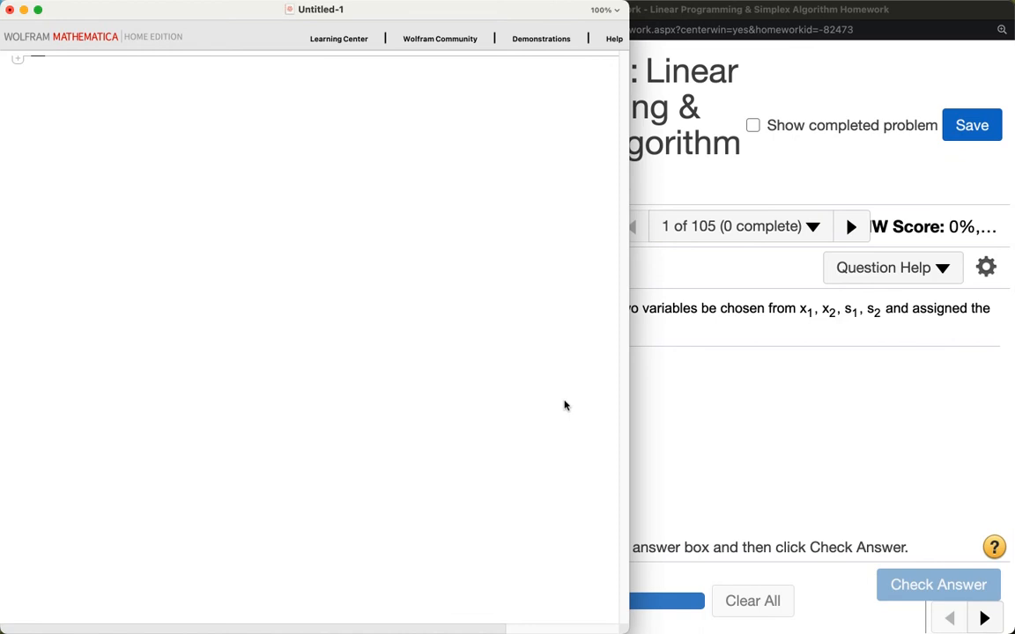
# Evaluate Binomial[4, 2] in the Mathematica notebook for homework question 6.1.5
pyautogui.click(670, 414)
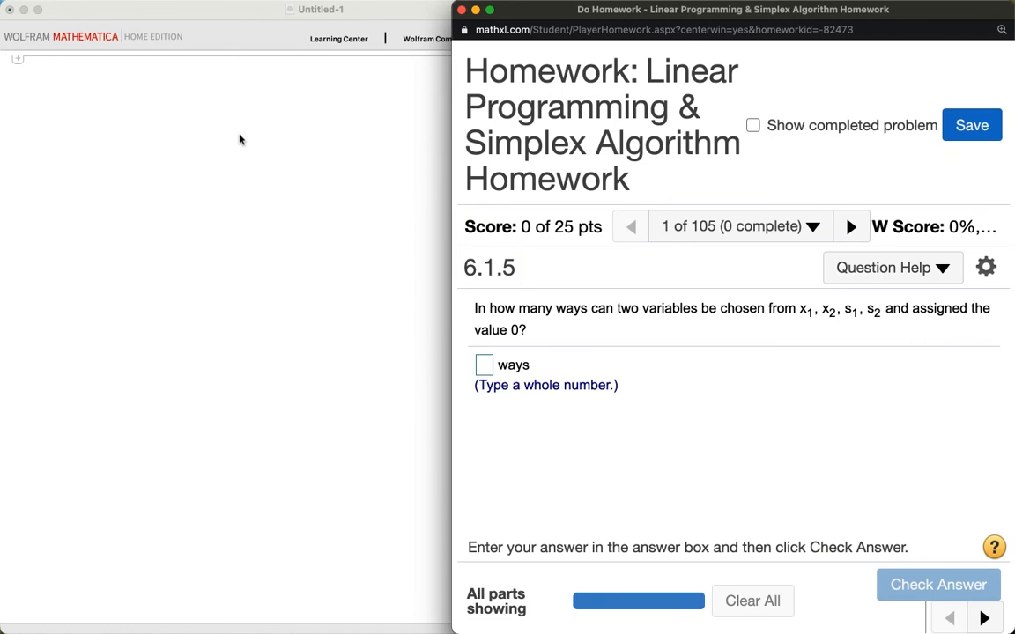
pyautogui.click(240, 139)
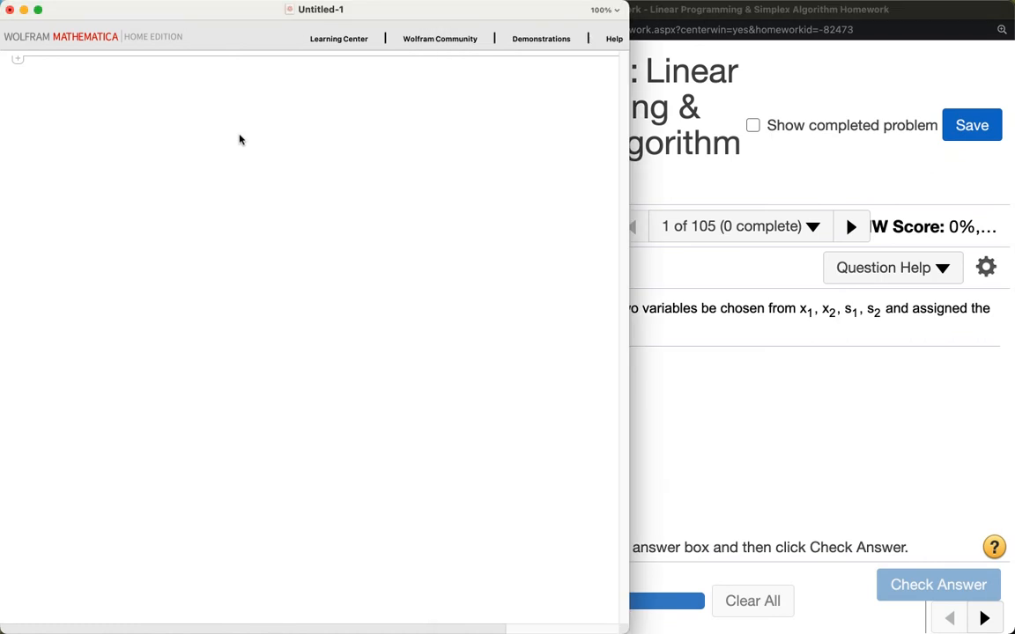
pyautogui.write('Bi')
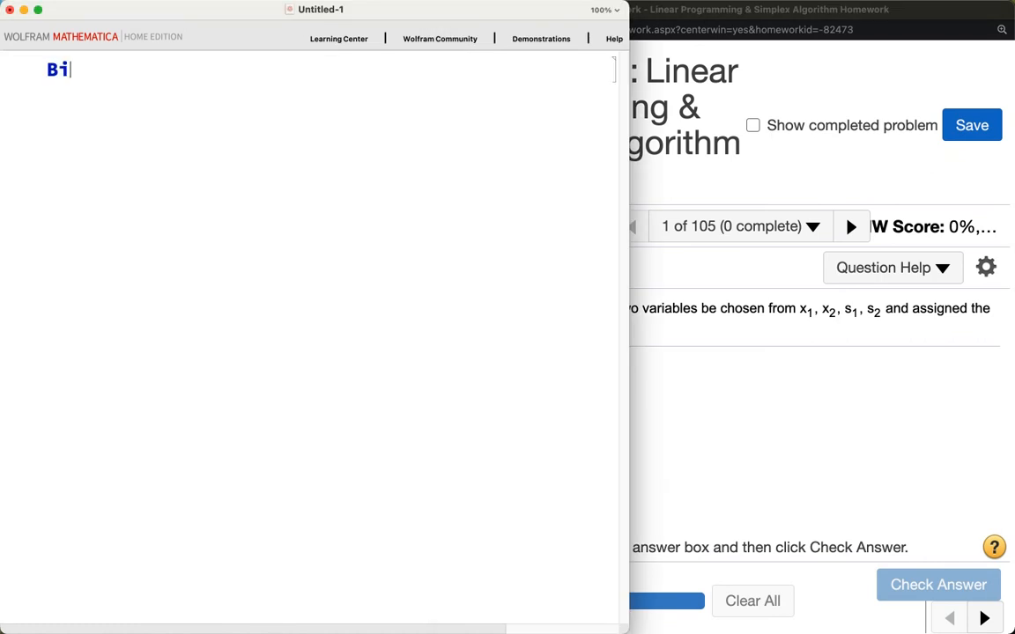
pyautogui.write('nomiall')
pyautogui.press('BackSpace')
pyautogui.write('[')
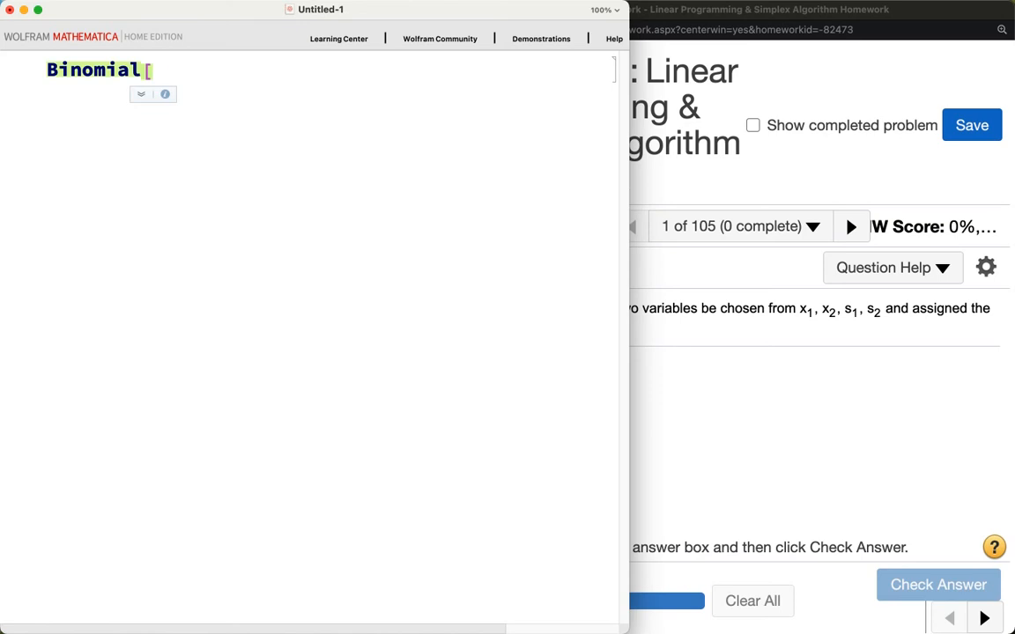
pyautogui.write('4, 2]')
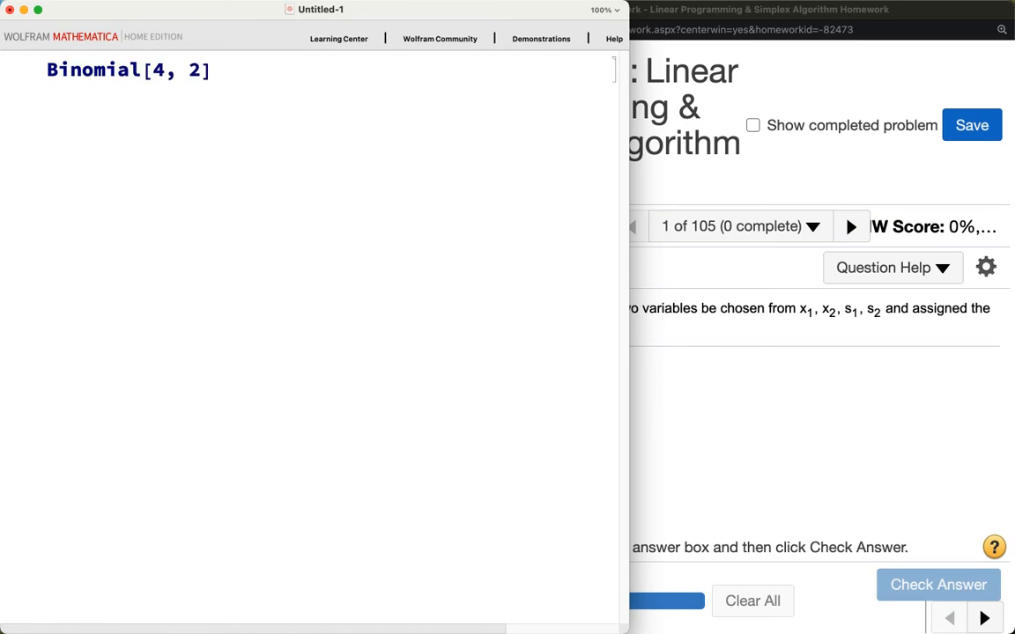
pyautogui.hotkey('shift', 'Return')
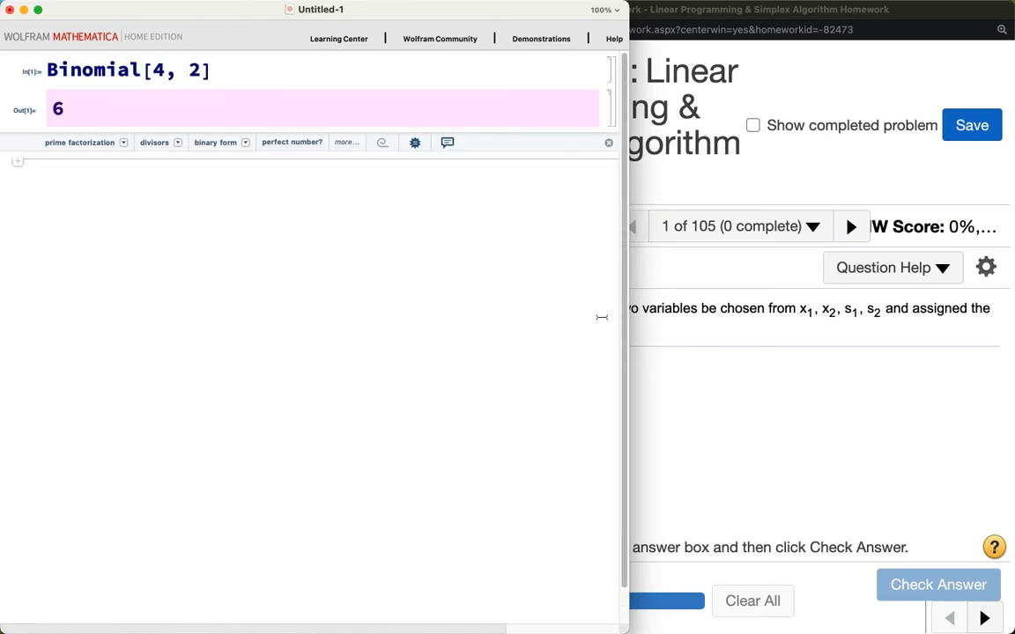
# Switch to the MathXL homework, answer question 6.1.5 with 6 ways, check the answer and dismiss the feedback
pyautogui.click(739, 401)
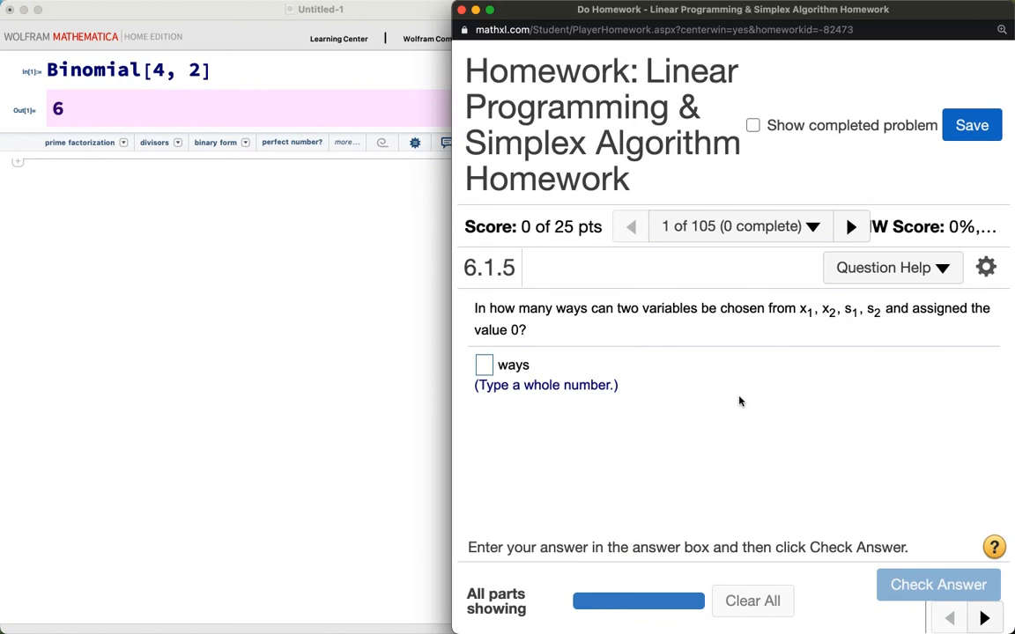
pyautogui.click(485, 366)
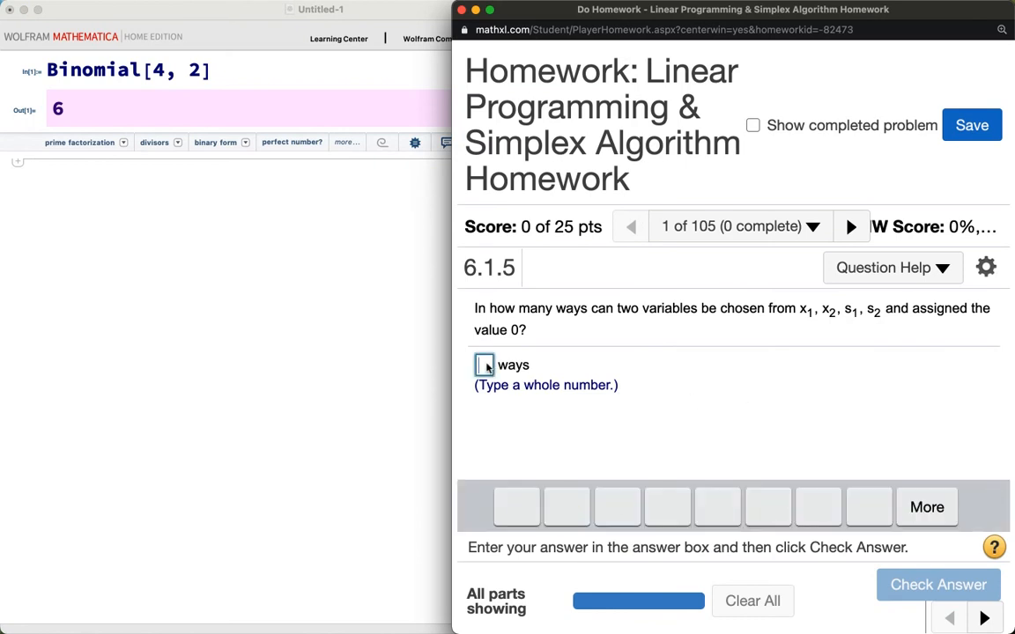
pyautogui.write('6')
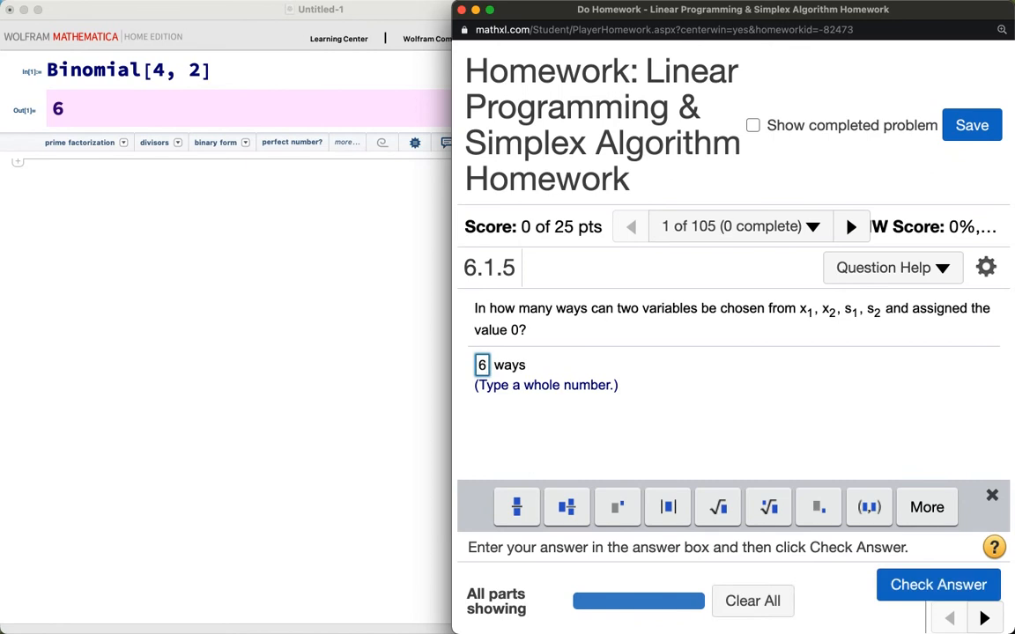
pyautogui.click(923, 594)
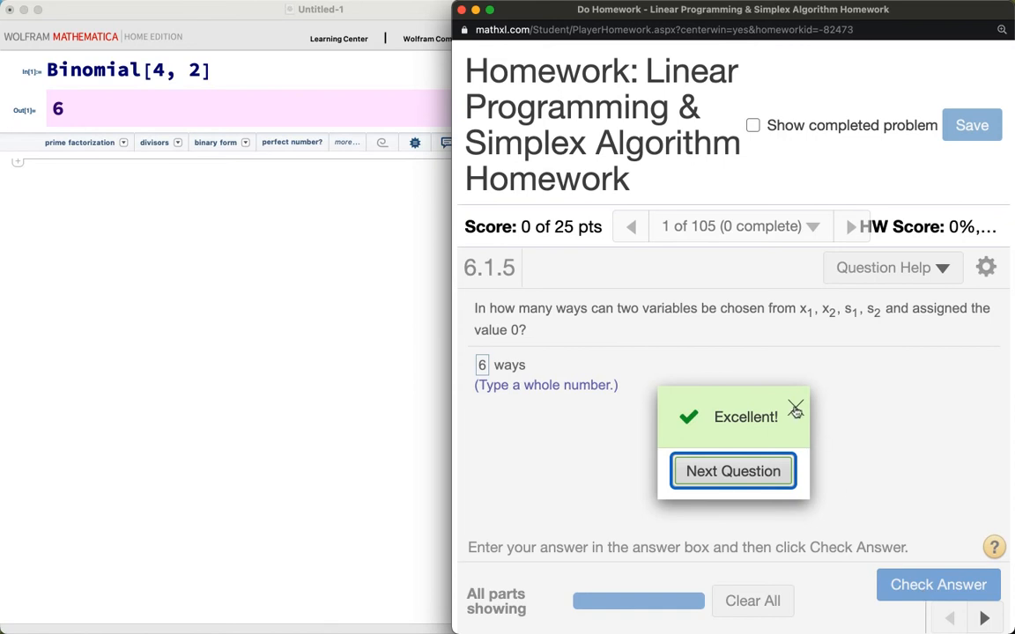
pyautogui.click(794, 408)
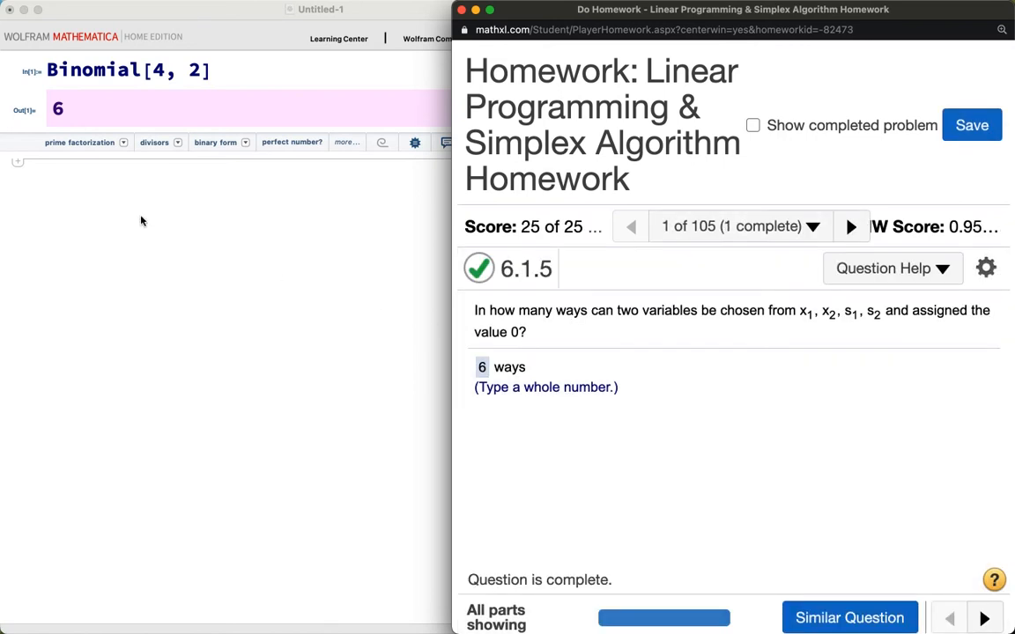
# Switch to Mathematica and evaluate Permutations[{"x1", "x2", "s1", "s2"}, {2}] in a new cell
pyautogui.click(100, 193)
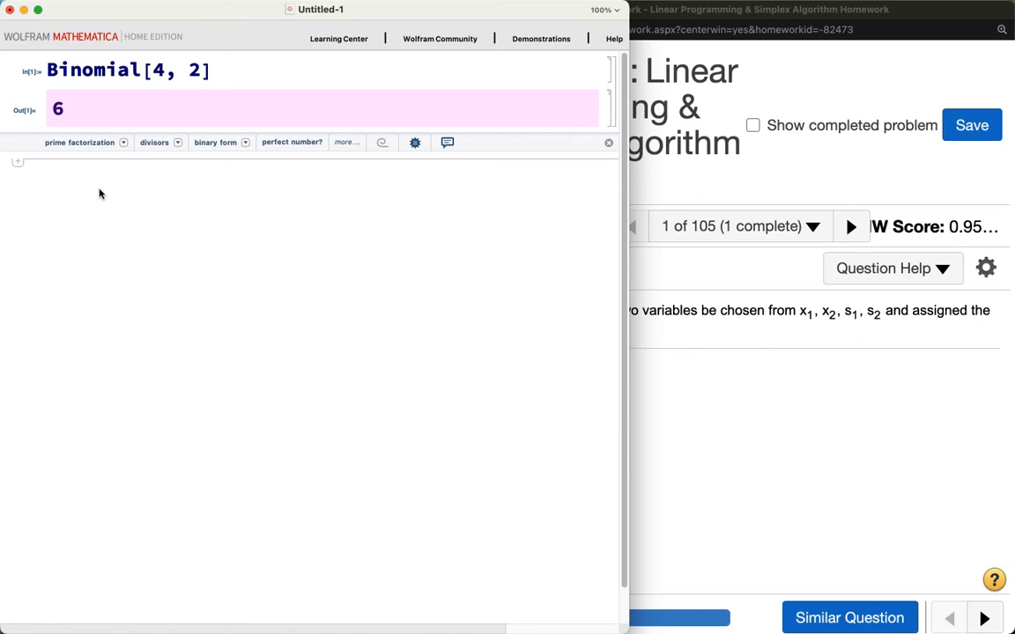
pyautogui.write('Permutations')
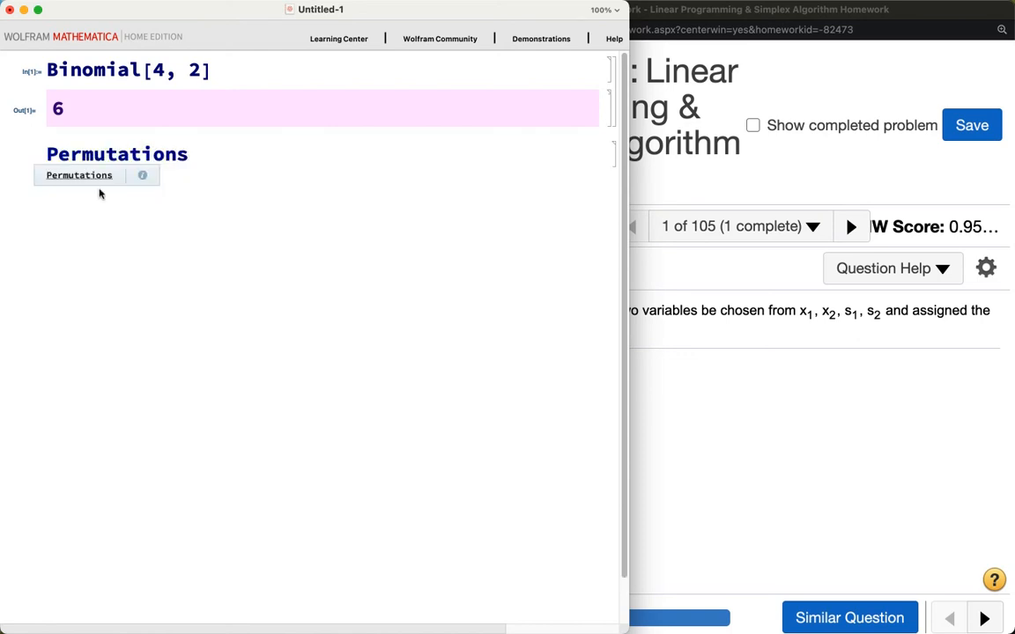
pyautogui.write('[{')
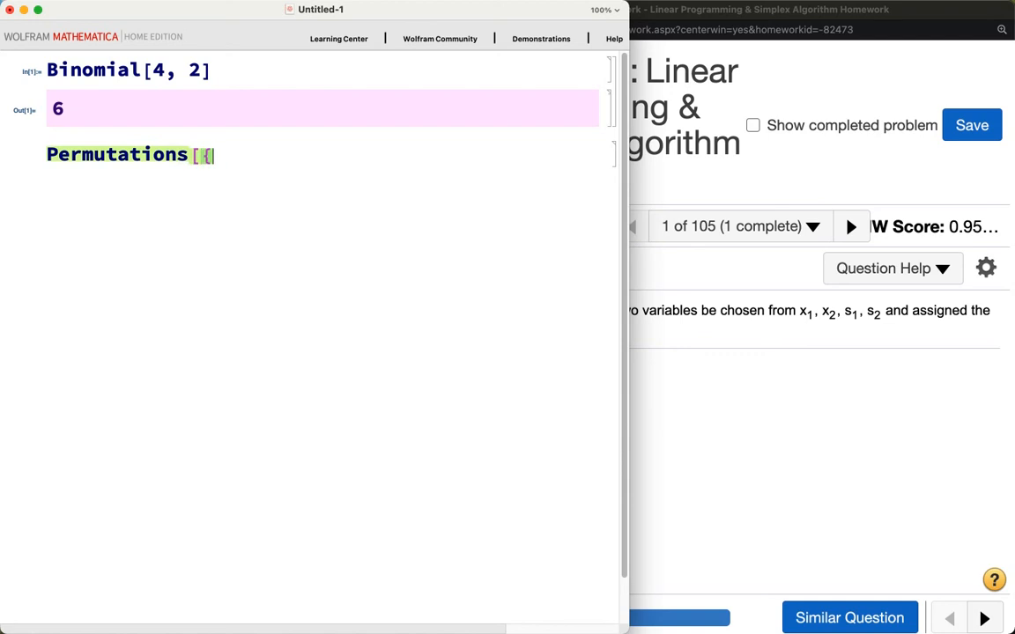
pyautogui.write('"x1", "x2",')
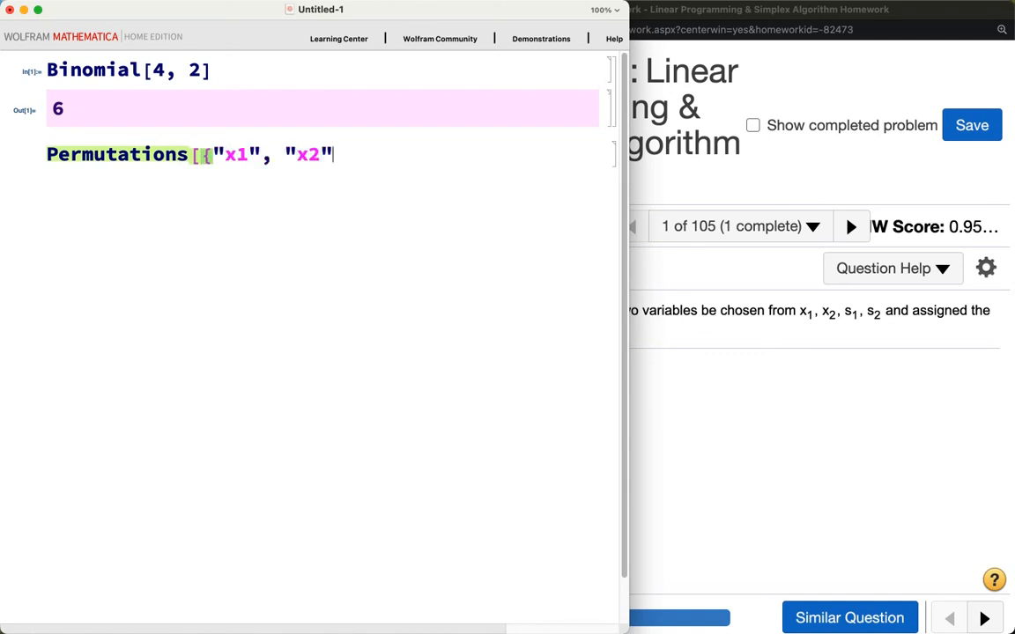
pyautogui.write(' "x1')
pyautogui.press('BackSpace')
pyautogui.press('BackSpace')
pyautogui.write('s1", "s2"')
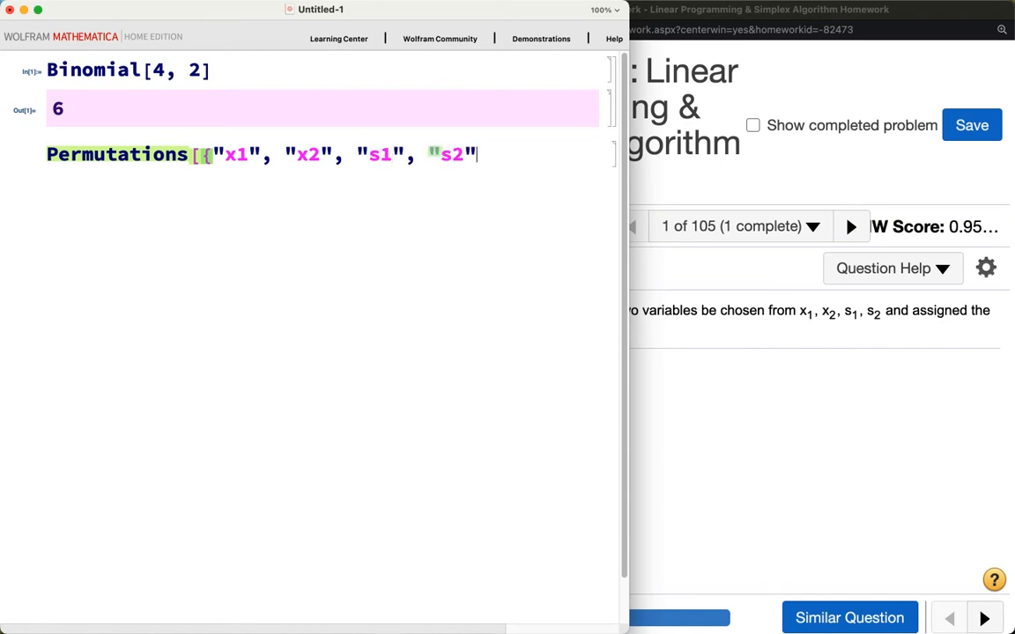
pyautogui.write('},')
pyautogui.press('Return')
pyautogui.write('2')
pyautogui.press('BackSpace')
pyautogui.press('BackSpace')
pyautogui.press('Return')
pyautogui.write('{2}]')
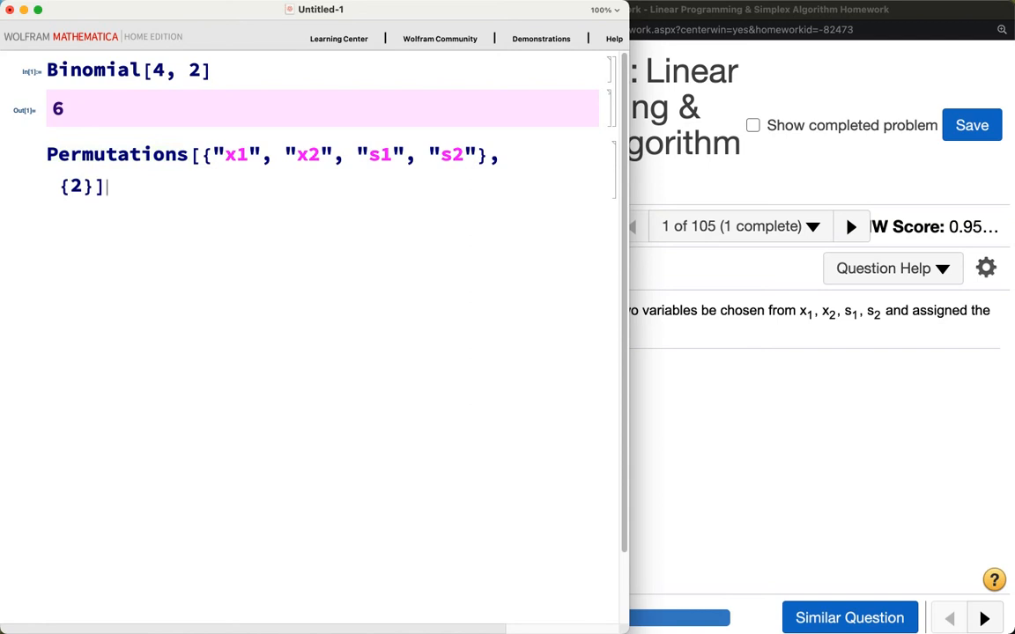
pyautogui.hotkey('shift', 'Return')
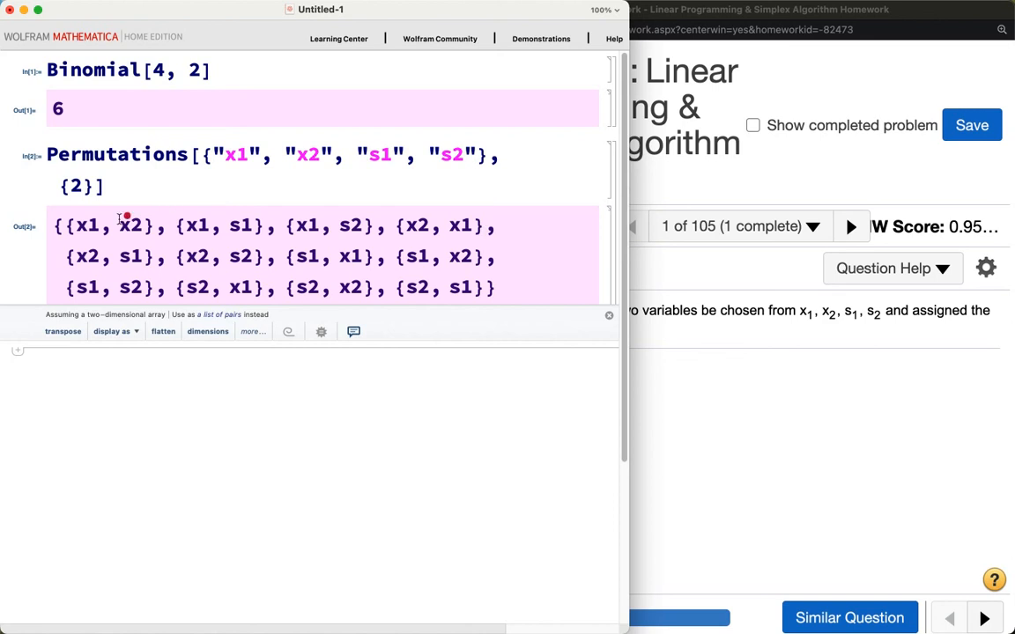
# Mark up {x1, x2} and {x2, x1} as a linked circled pair, circle Binomial[4, 2], and clear the markings
pyautogui.moveTo(113, 220)
pyautogui.mouseDown()
pyautogui.moveTo(238, 188)
pyautogui.moveTo(315, 186)
pyautogui.moveTo(437, 206)
pyautogui.mouseUp()
pyautogui.moveTo(139, 239)
pyautogui.mouseDown()
pyautogui.moveTo(150, 237)
pyautogui.moveTo(102, 187)
pyautogui.moveTo(75, 220)
pyautogui.moveTo(142, 225)
pyautogui.mouseUp()
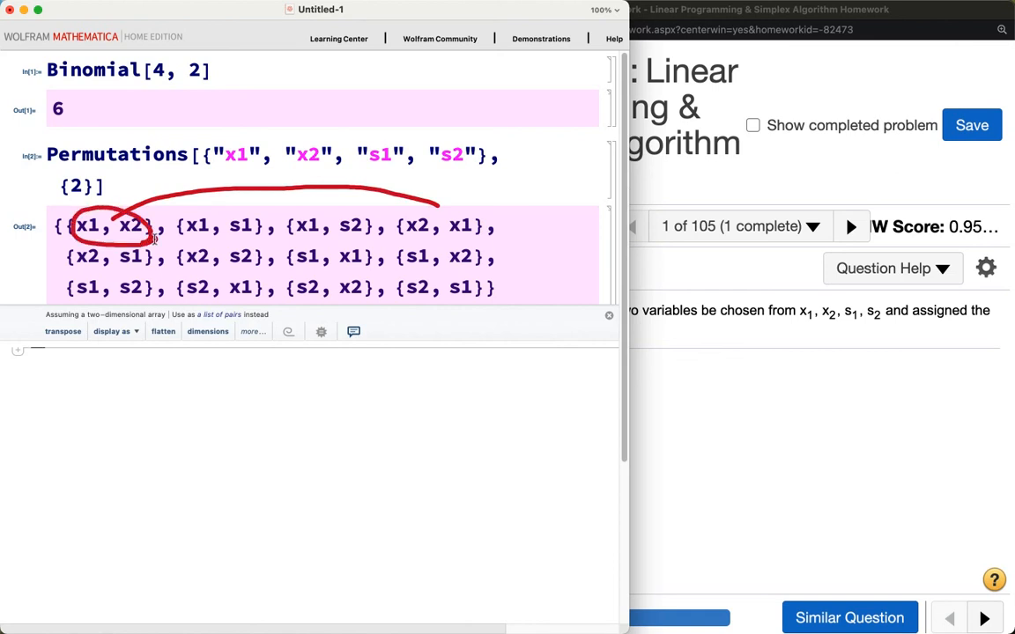
pyautogui.moveTo(441, 201)
pyautogui.mouseDown()
pyautogui.moveTo(414, 211)
pyautogui.moveTo(407, 242)
pyautogui.moveTo(486, 226)
pyautogui.moveTo(432, 198)
pyautogui.mouseUp()
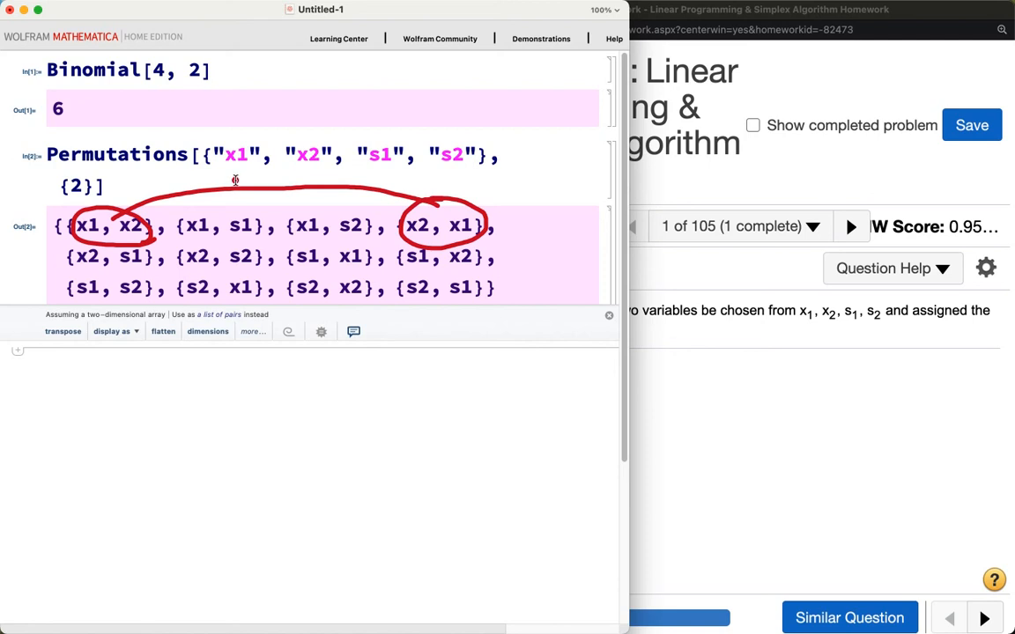
pyautogui.moveTo(58, 90)
pyautogui.mouseDown()
pyautogui.moveTo(199, 95)
pyautogui.moveTo(197, 48)
pyautogui.moveTo(88, 46)
pyautogui.moveTo(31, 84)
pyautogui.moveTo(78, 95)
pyautogui.mouseUp()
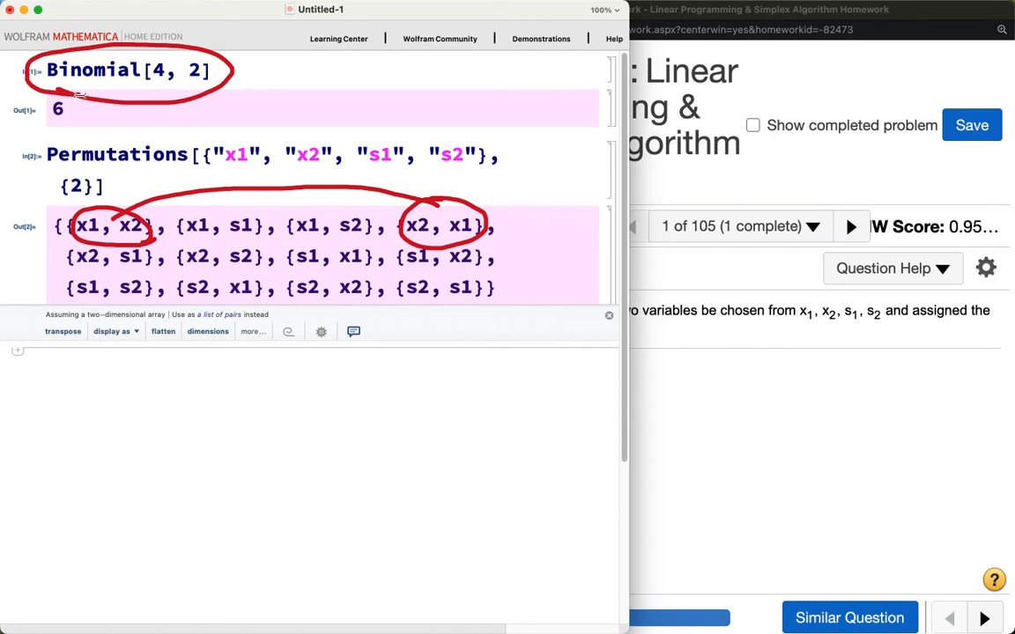
pyautogui.press('Escape')
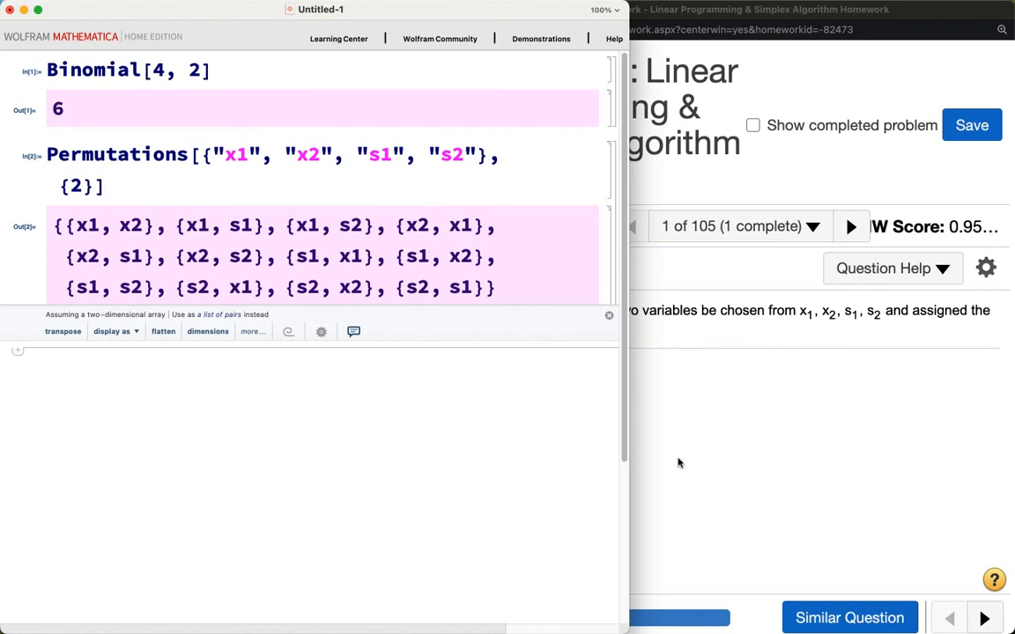
# Number the pairs in the permutations output from 1 to 12 with handwritten screen annotations
pyautogui.click(709, 460)
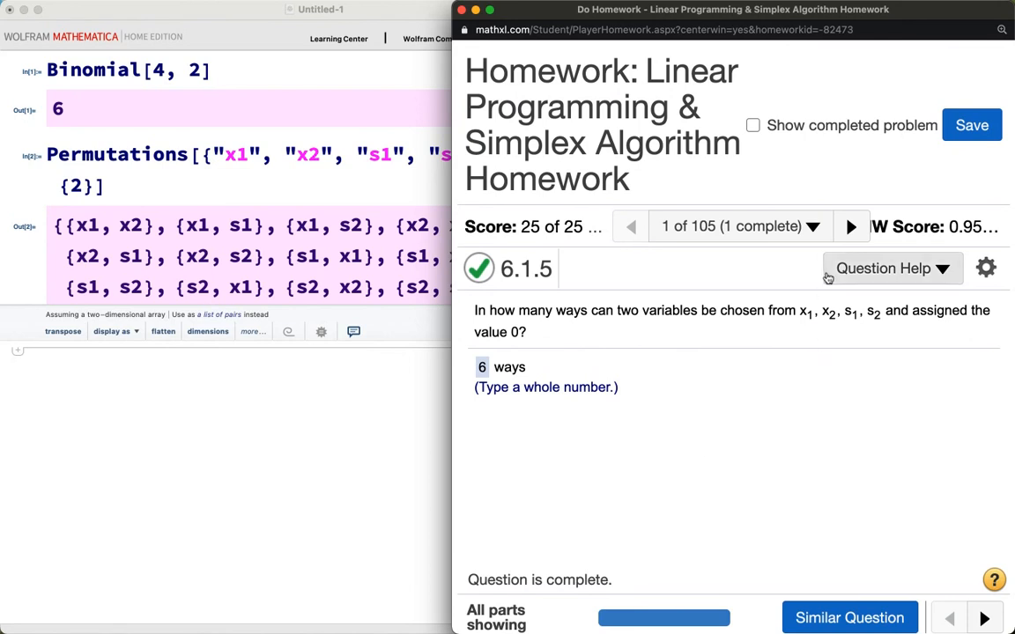
pyautogui.click(148, 364)
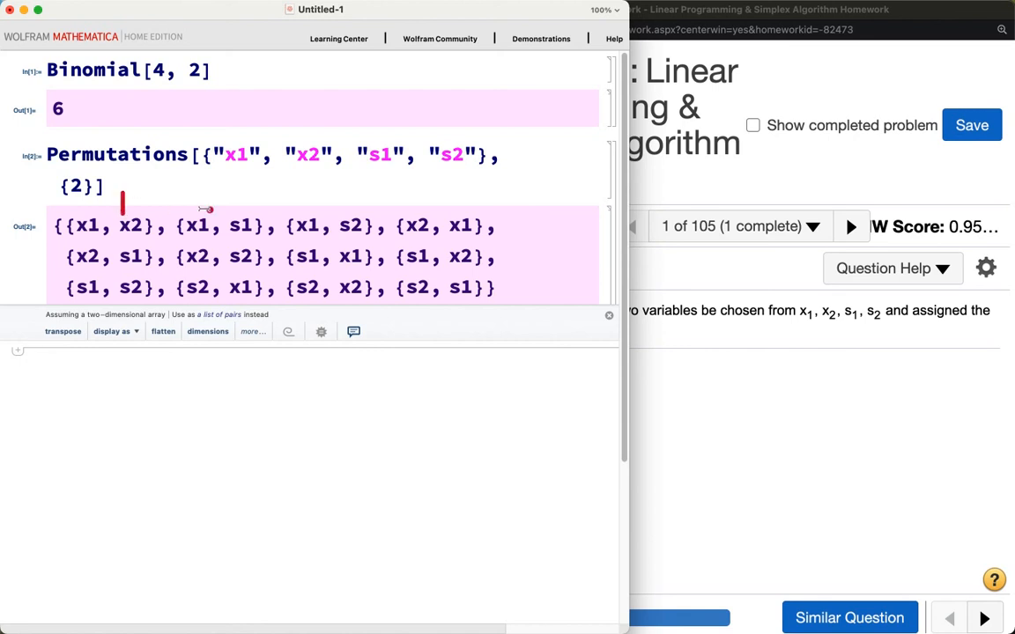
pyautogui.moveTo(203, 194)
pyautogui.mouseDown()
pyautogui.moveTo(210, 215)
pyautogui.moveTo(229, 214)
pyautogui.mouseUp()
pyautogui.moveTo(325, 183)
pyautogui.mouseDown()
pyautogui.moveTo(345, 192)
pyautogui.moveTo(324, 211)
pyautogui.mouseUp()
pyautogui.moveTo(436, 188)
pyautogui.mouseDown()
pyautogui.moveTo(456, 199)
pyautogui.moveTo(447, 179)
pyautogui.moveTo(447, 220)
pyautogui.mouseUp()
pyautogui.moveTo(60, 232)
pyautogui.mouseDown()
pyautogui.moveTo(56, 264)
pyautogui.moveTo(94, 227)
pyautogui.mouseUp()
pyautogui.moveTo(211, 238)
pyautogui.mouseDown()
pyautogui.moveTo(194, 264)
pyautogui.moveTo(208, 260)
pyautogui.mouseUp()
pyautogui.moveTo(338, 241); pyautogui.dragTo(342, 274)
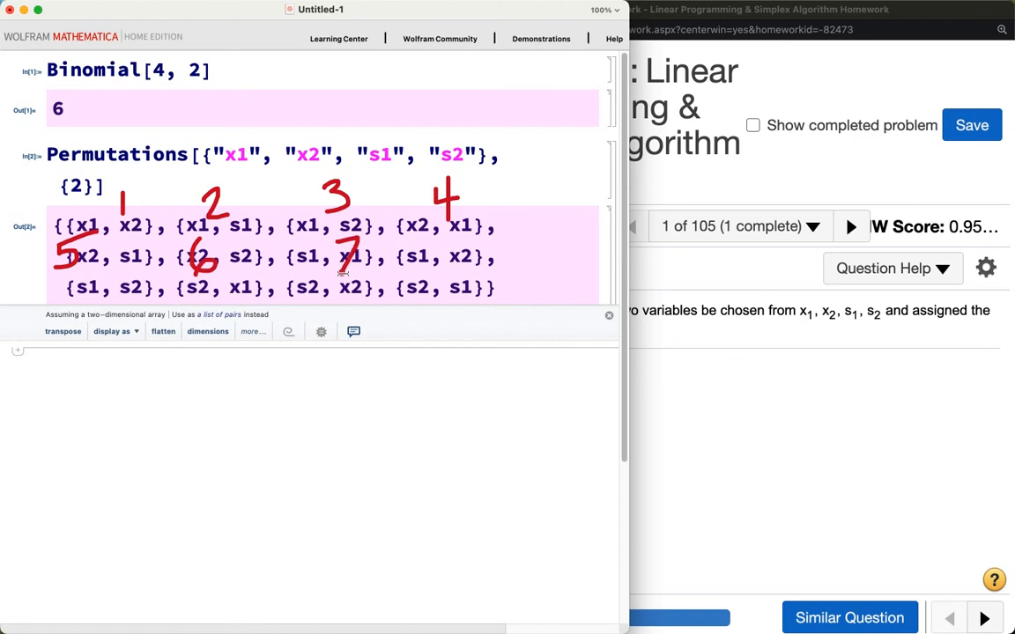
pyautogui.moveTo(475, 240)
pyautogui.mouseDown()
pyautogui.moveTo(454, 264)
pyautogui.moveTo(472, 251)
pyautogui.mouseUp()
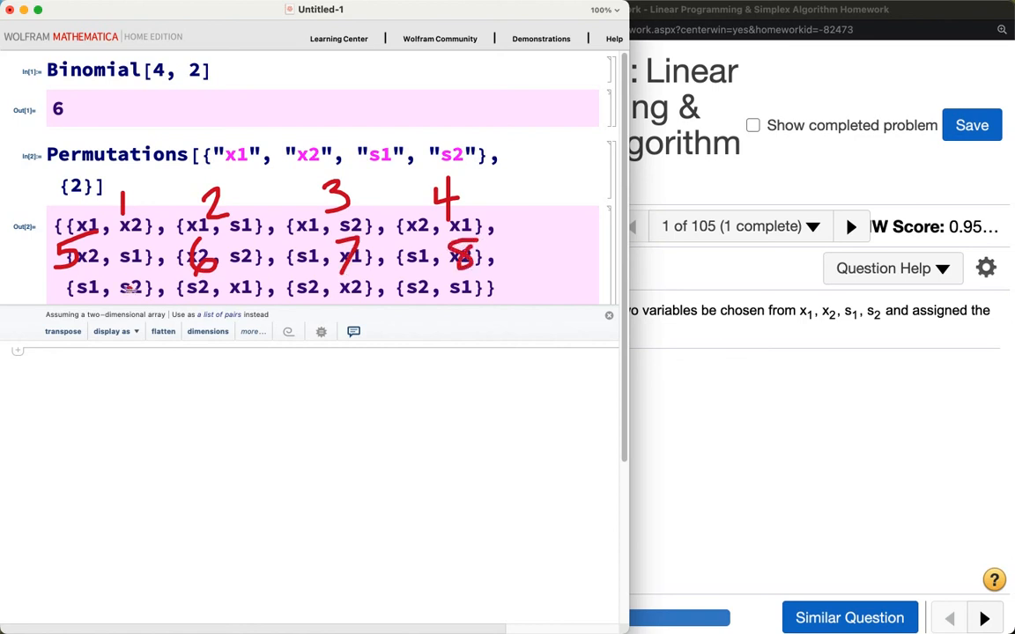
pyautogui.moveTo(116, 283); pyautogui.dragTo(119, 319)
pyautogui.moveTo(236, 284)
pyautogui.mouseDown()
pyautogui.moveTo(232, 330)
pyautogui.moveTo(265, 286)
pyautogui.mouseUp()
pyautogui.moveTo(326, 296)
pyautogui.mouseDown()
pyautogui.moveTo(326, 330)
pyautogui.moveTo(338, 337)
pyautogui.mouseUp()
pyautogui.moveTo(434, 297)
pyautogui.mouseDown()
pyautogui.moveTo(434, 319)
pyautogui.moveTo(508, 313)
pyautogui.mouseUp()
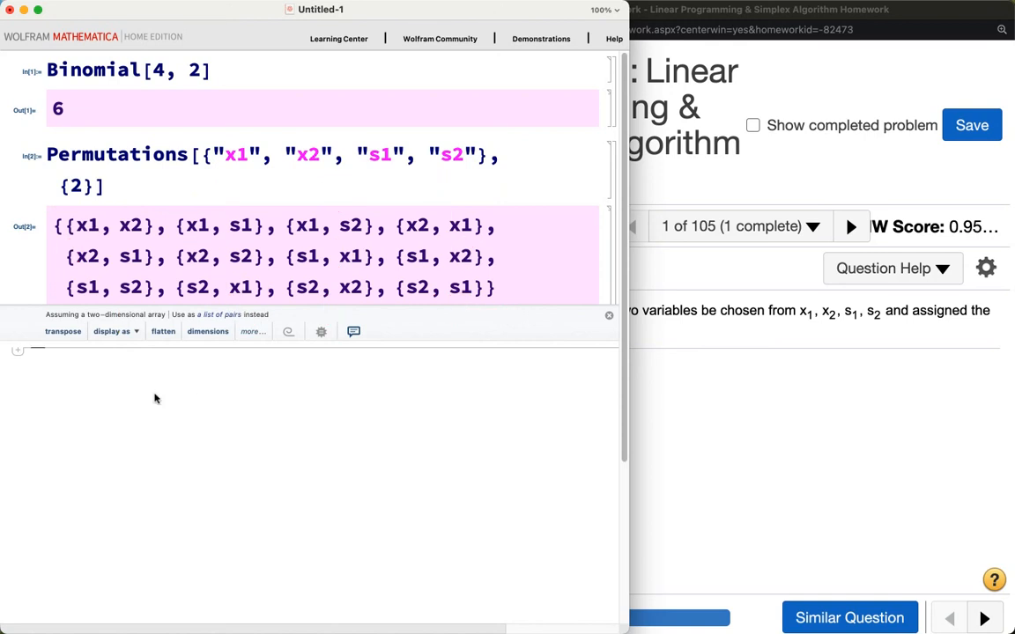
# Evaluate Length[%] to count the pairs in the permutations output
pyautogui.write('Length')
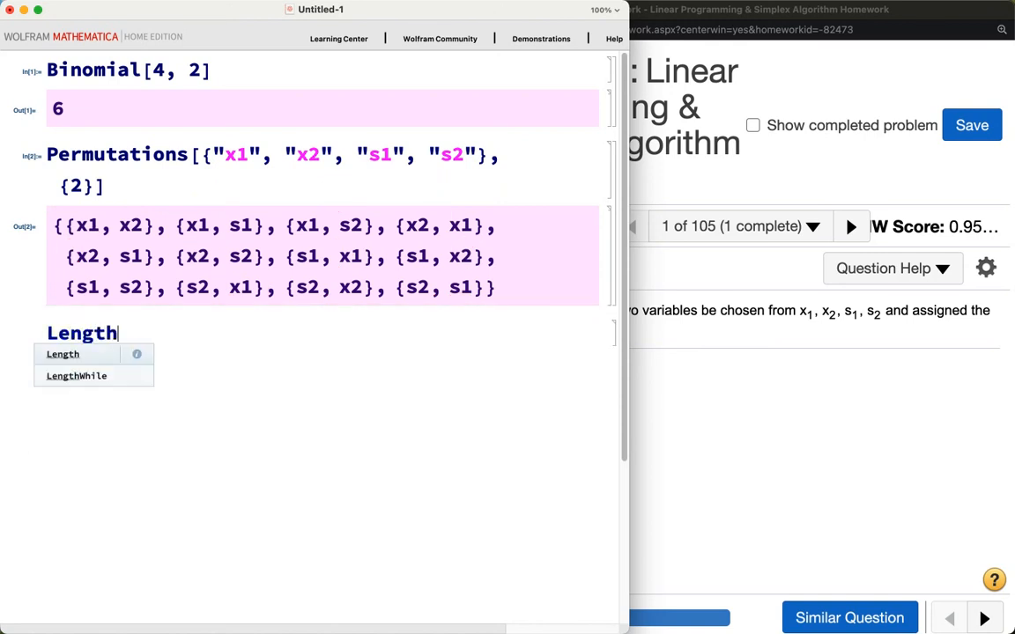
pyautogui.write('[%')
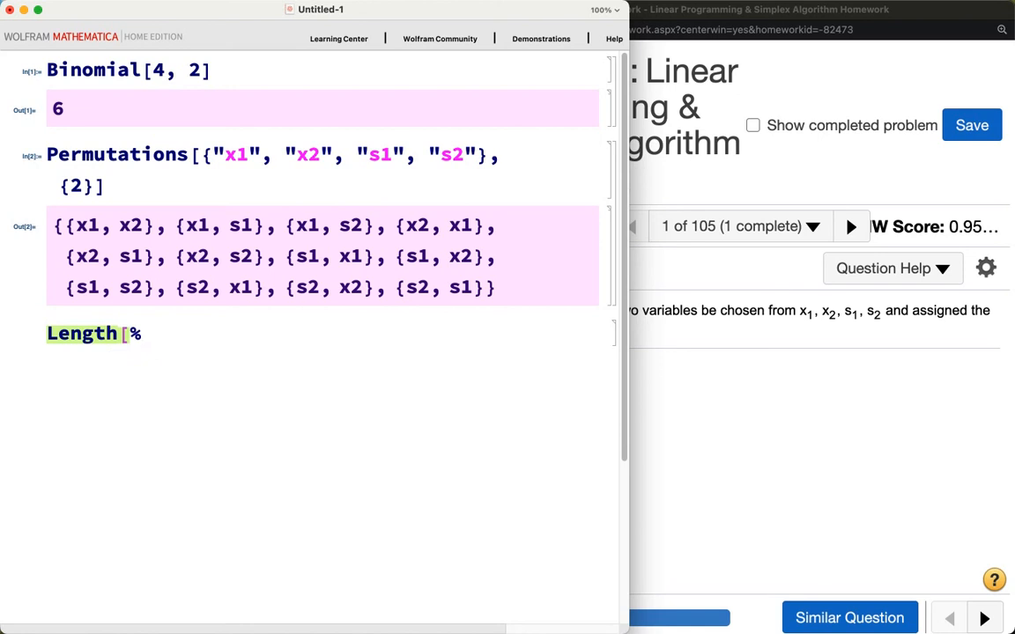
pyautogui.write(']')
pyautogui.hotkey('shift', 'Return')
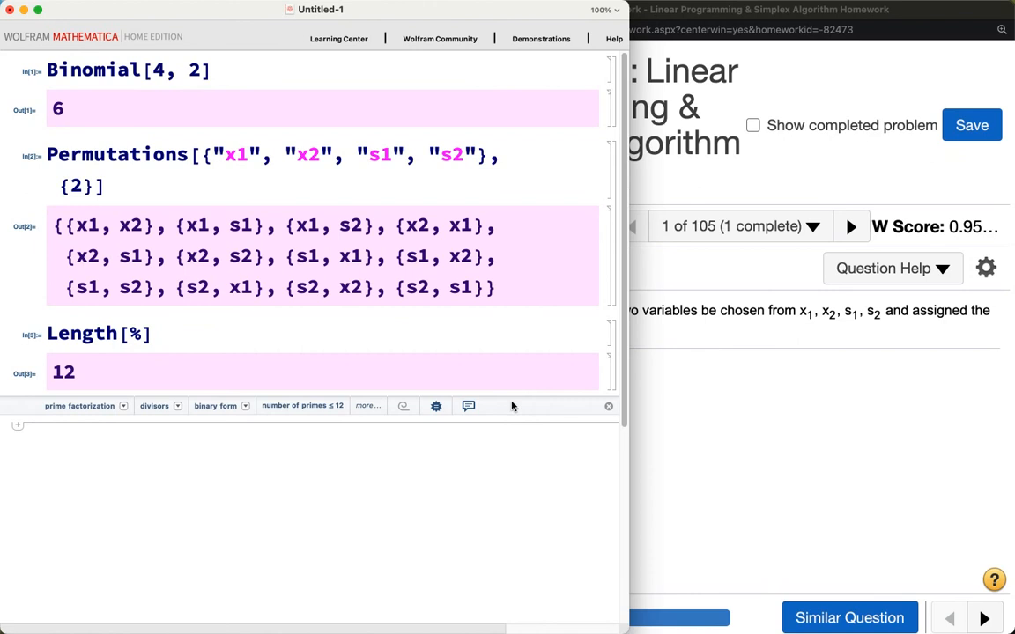
# Switch to the MathXL homework and open Question 39 from the homework overview
pyautogui.click(696, 438)
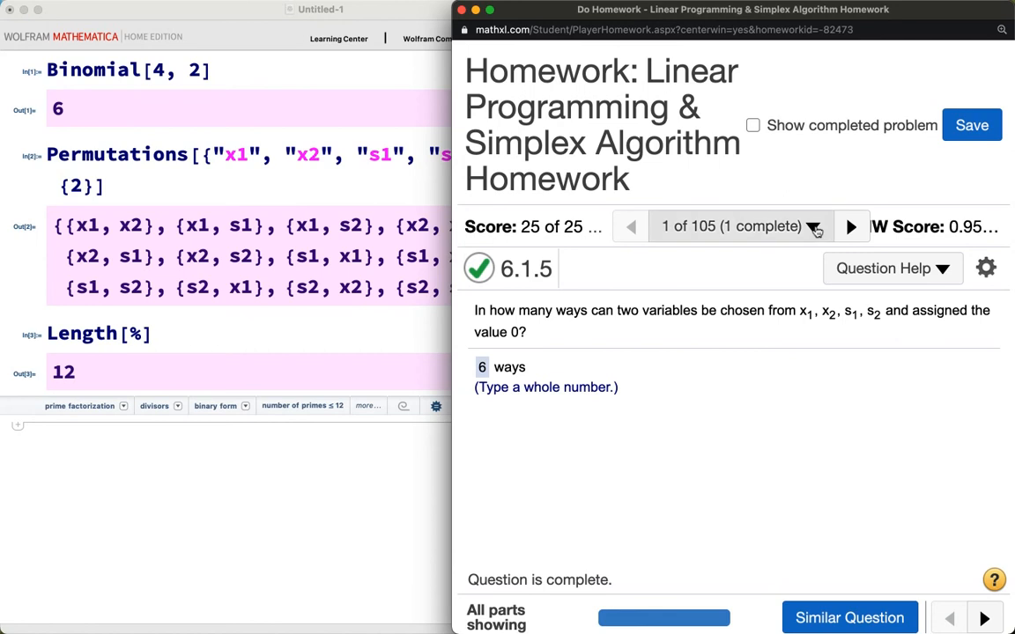
pyautogui.click(814, 228)
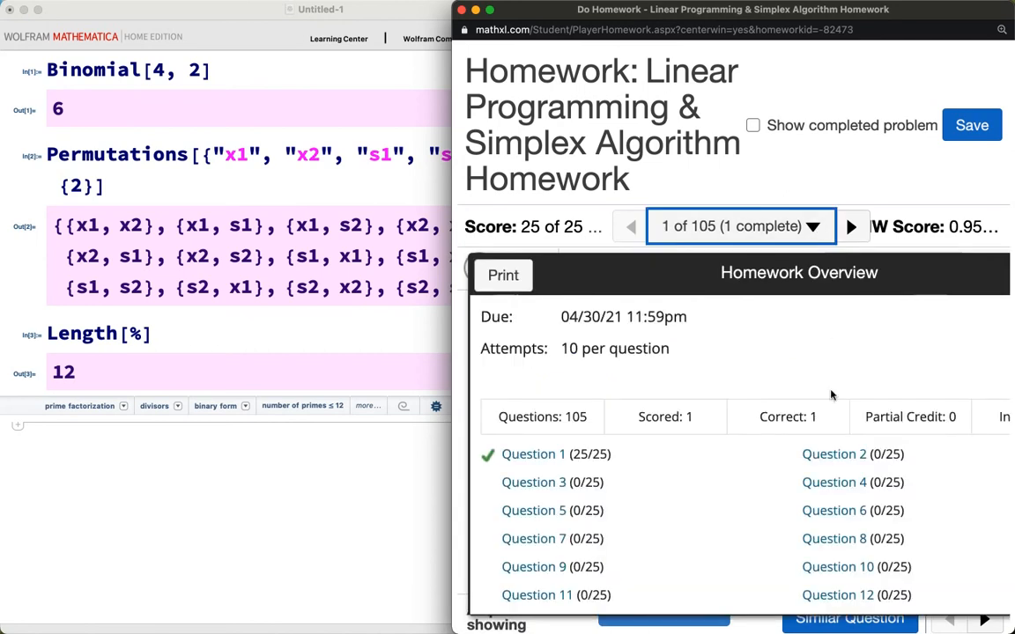
pyautogui.scroll(-6, 832, 397)
pyautogui.scroll(-1, 833, 392)
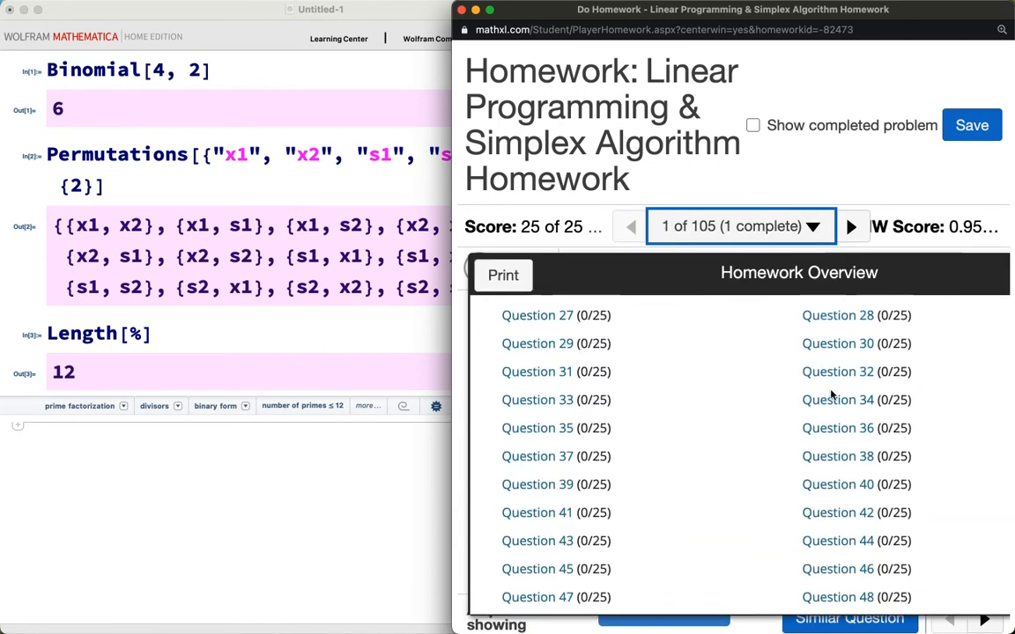
pyautogui.click(565, 485)
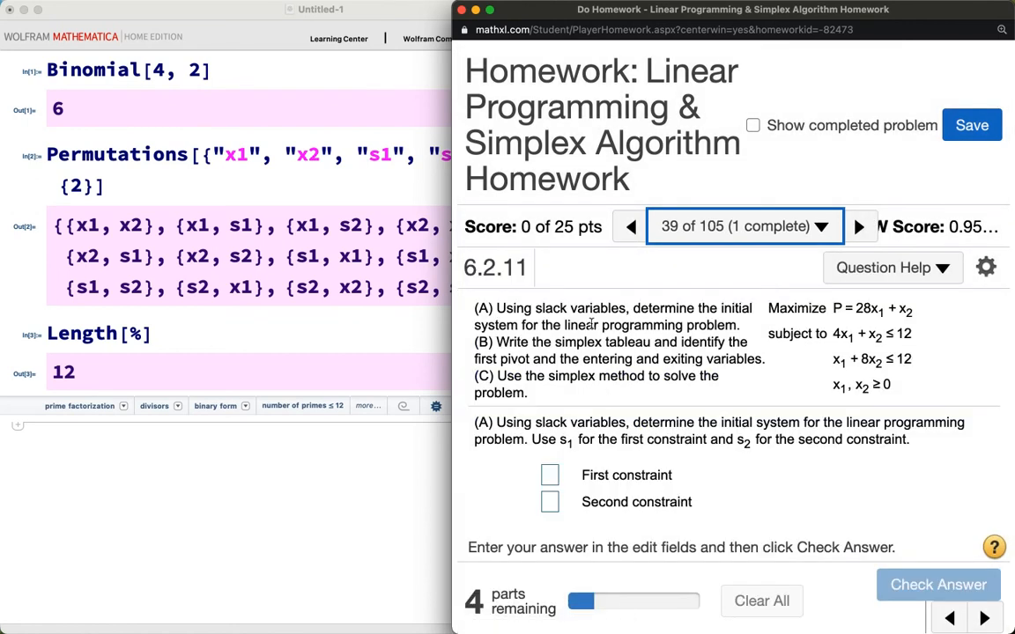
pyautogui.click(696, 339)
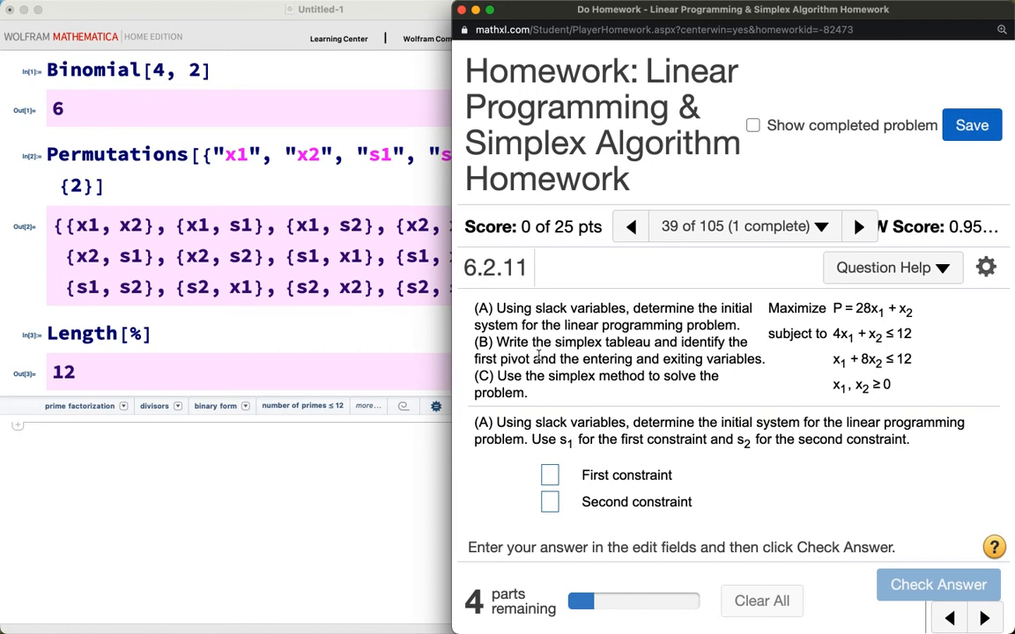
# Enter 4x₁ + x₂ as the variable terms of the first constraint in part A
pyautogui.click(549, 475)
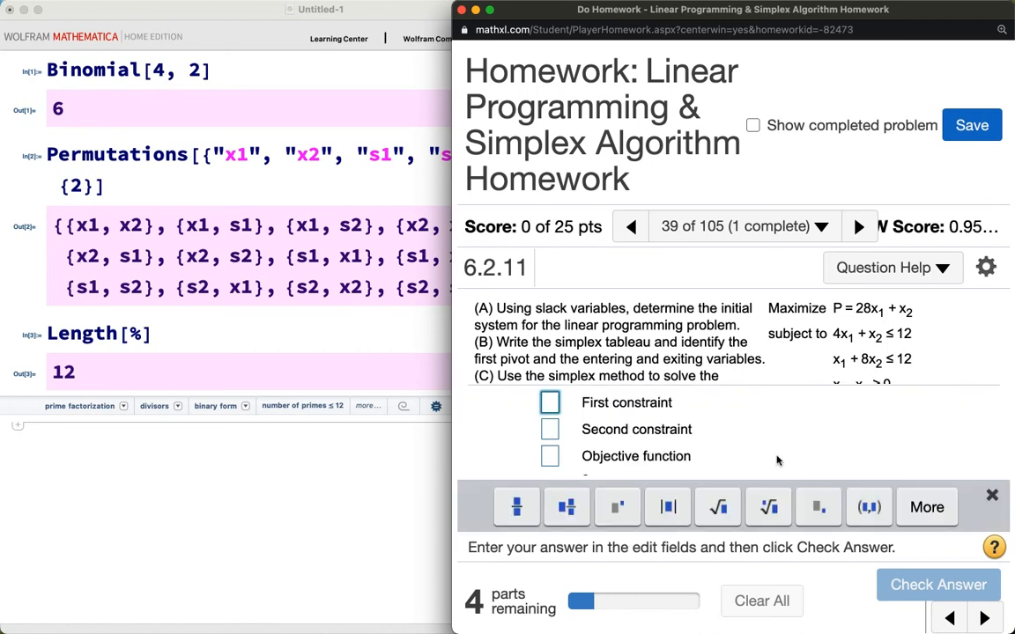
pyautogui.write('4x')
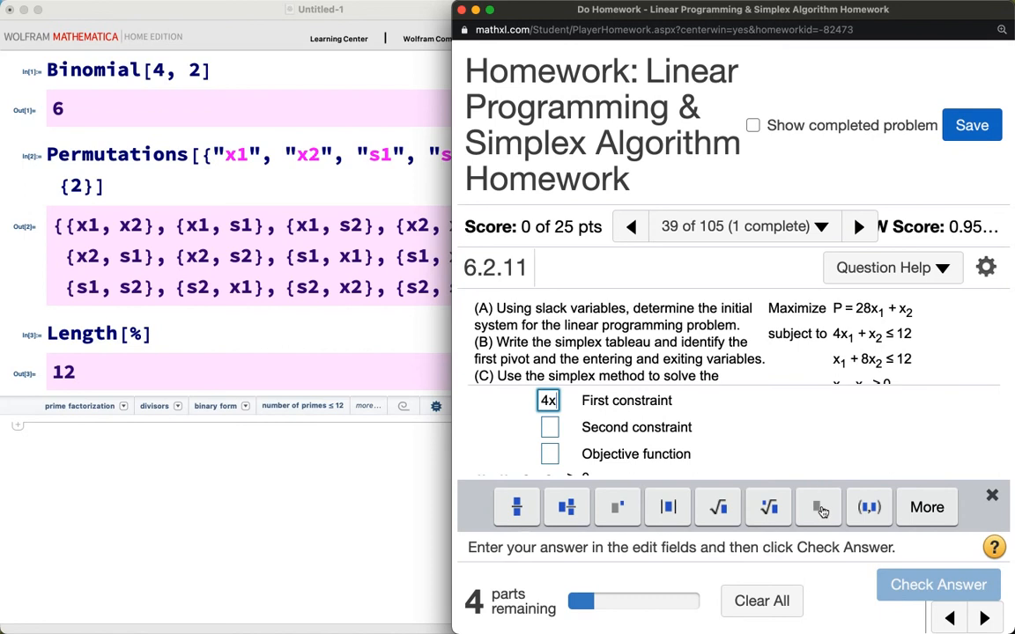
pyautogui.click(820, 512)
pyautogui.write('1')
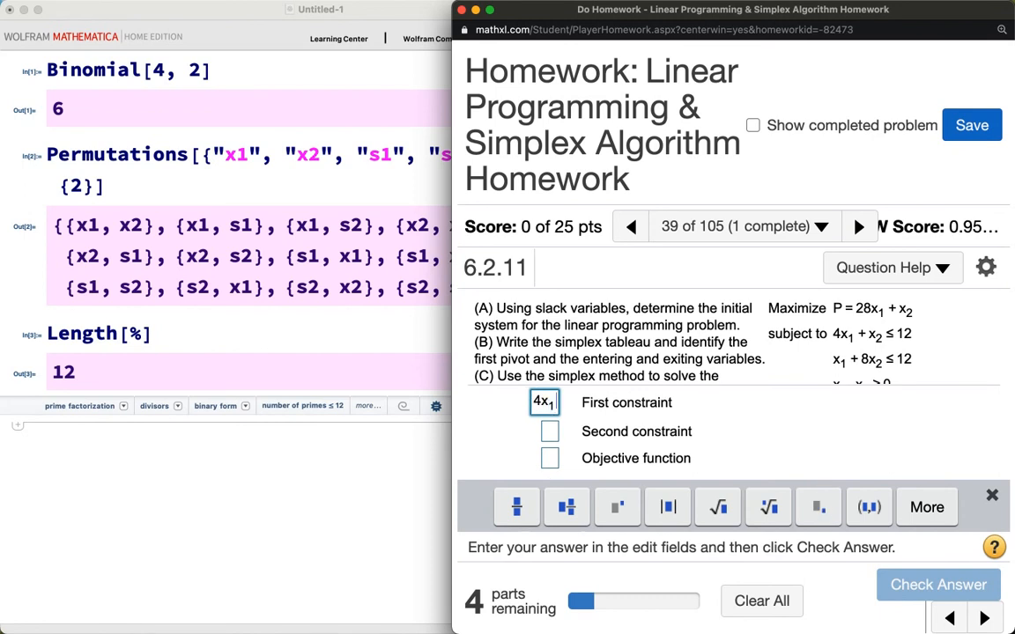
pyautogui.press('Right')
pyautogui.write('+')
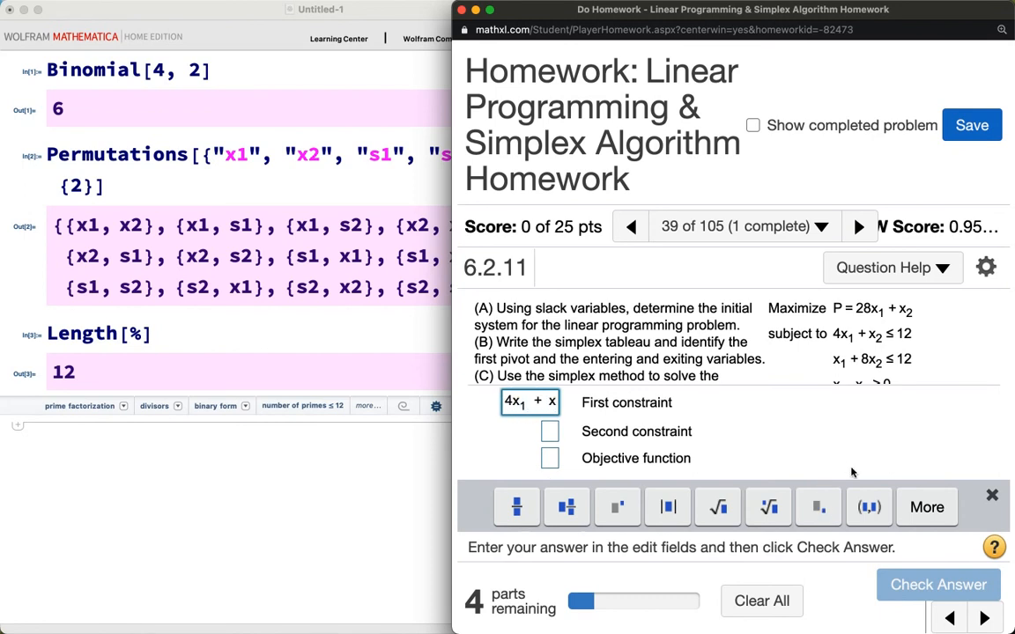
pyautogui.scroll(-2, 705, 361)
pyautogui.scroll(-1, 766, 363)
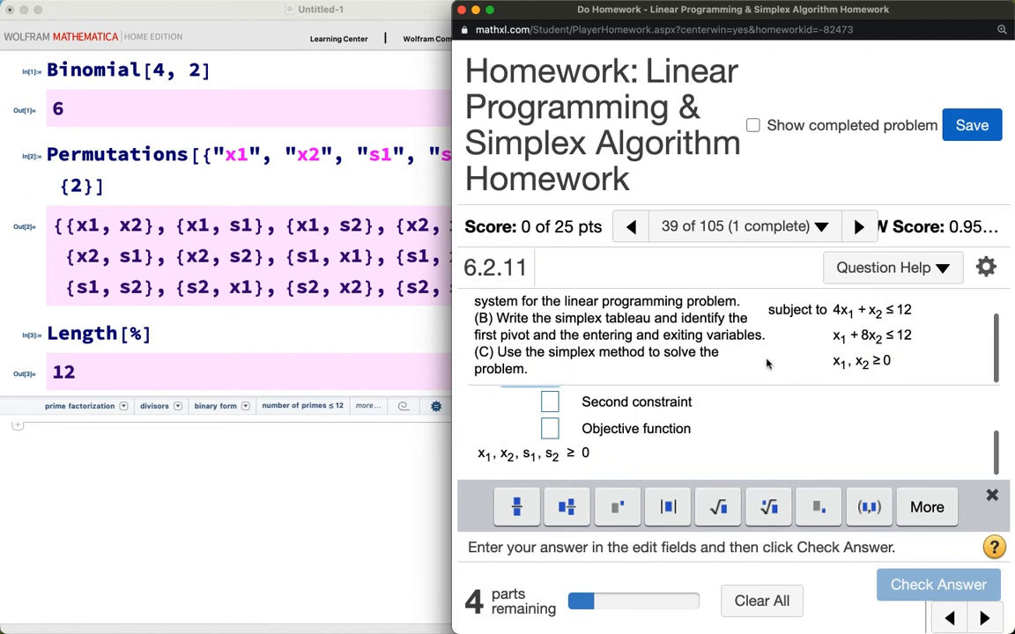
pyautogui.scroll(1, 764, 405)
pyautogui.scroll(-1, 763, 403)
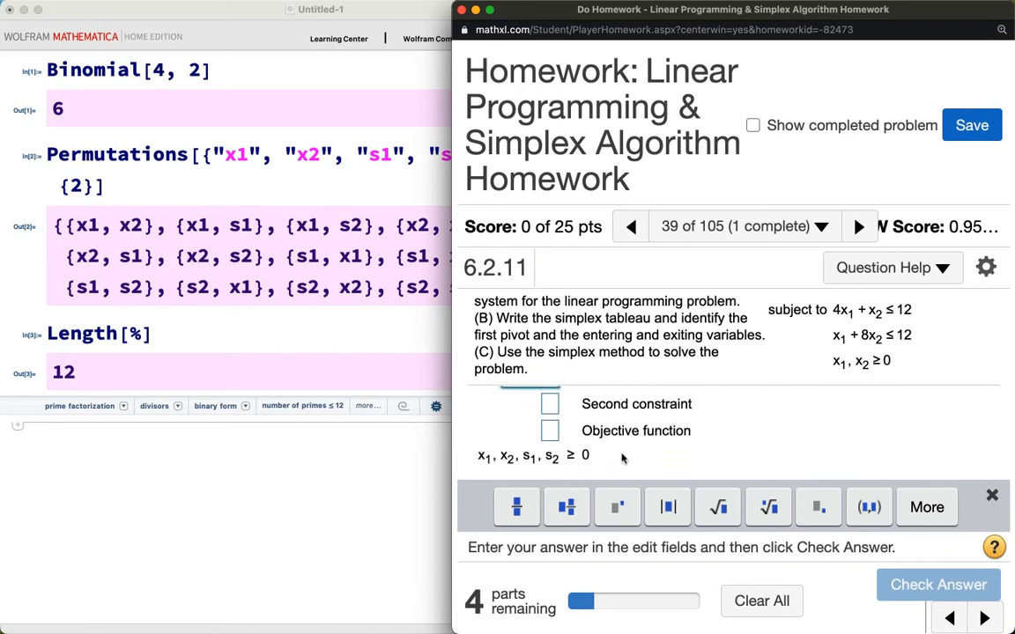
pyautogui.scroll(2, 710, 449)
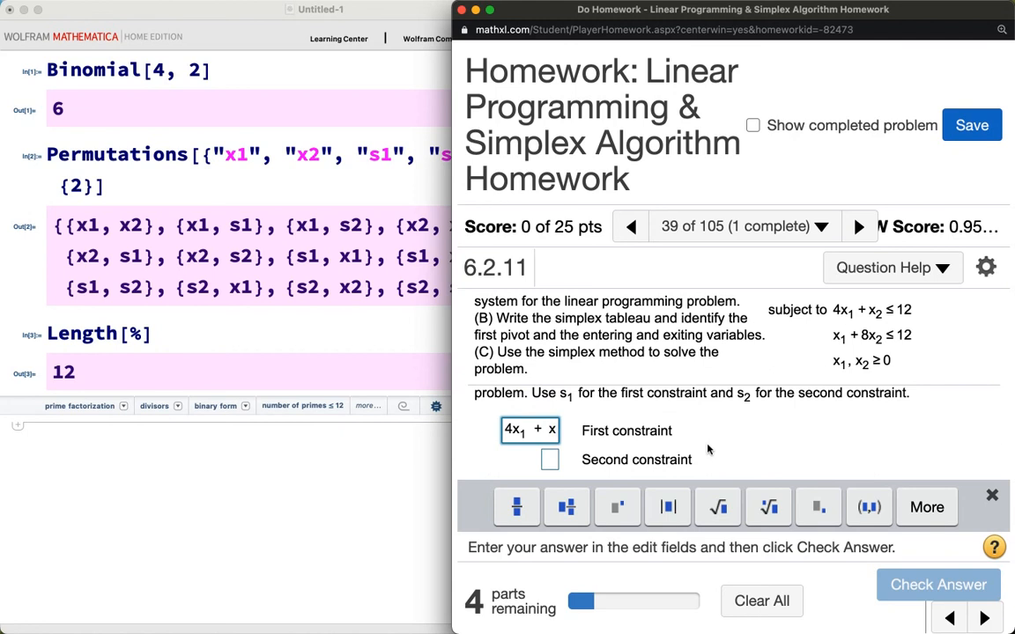
pyautogui.scroll(-1, 740, 454)
pyautogui.write('_2')
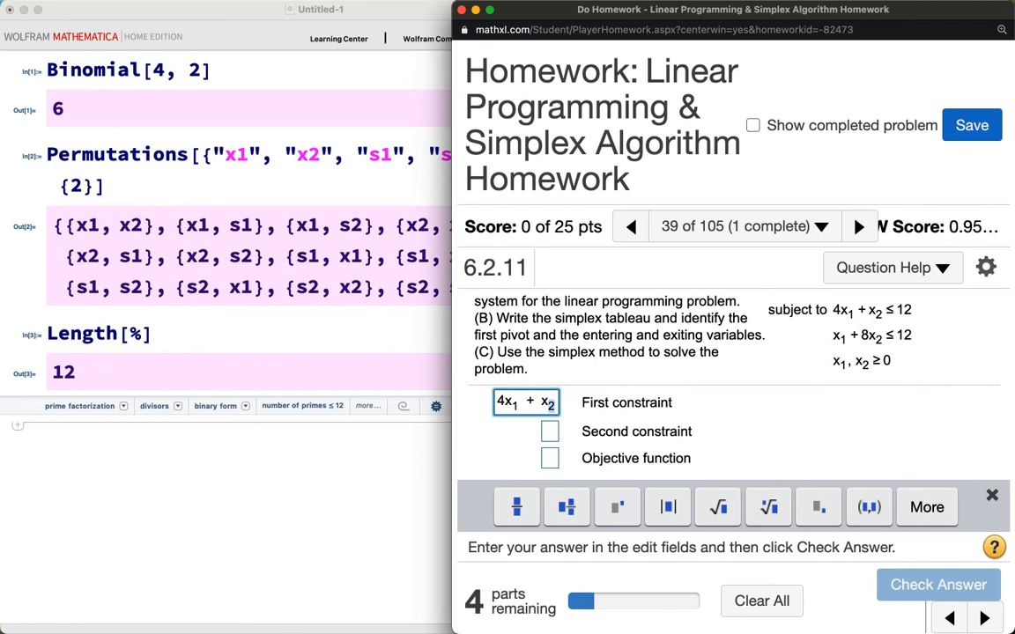
# Complete the first constraint by adding slack variable s₁ and setting the expression equal to 12
pyautogui.press('Right')
pyautogui.write('+s')
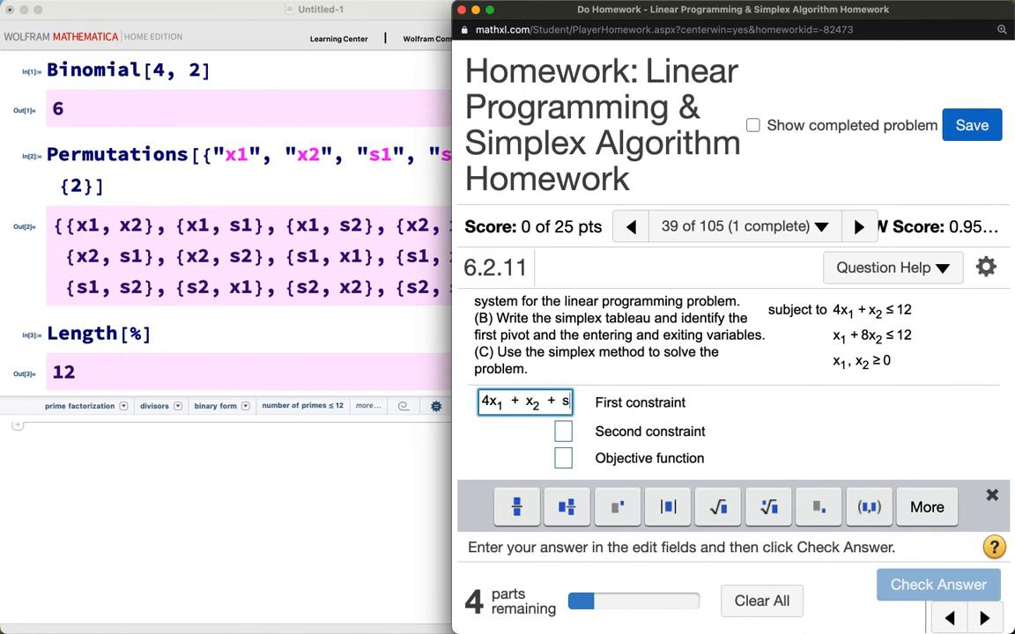
pyautogui.write('_1')
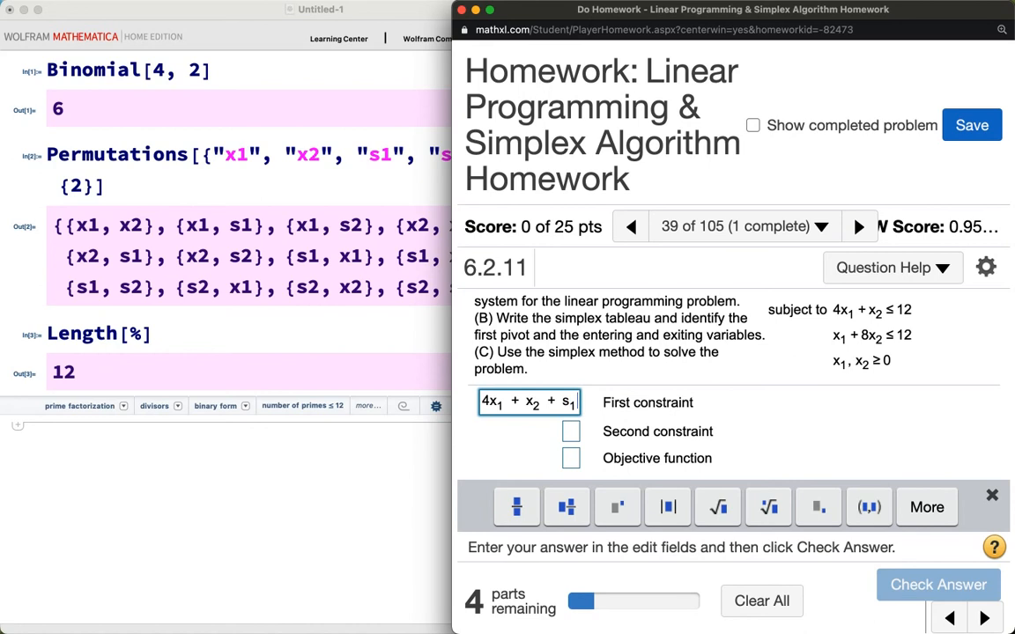
pyautogui.press('Right')
pyautogui.write('= ')
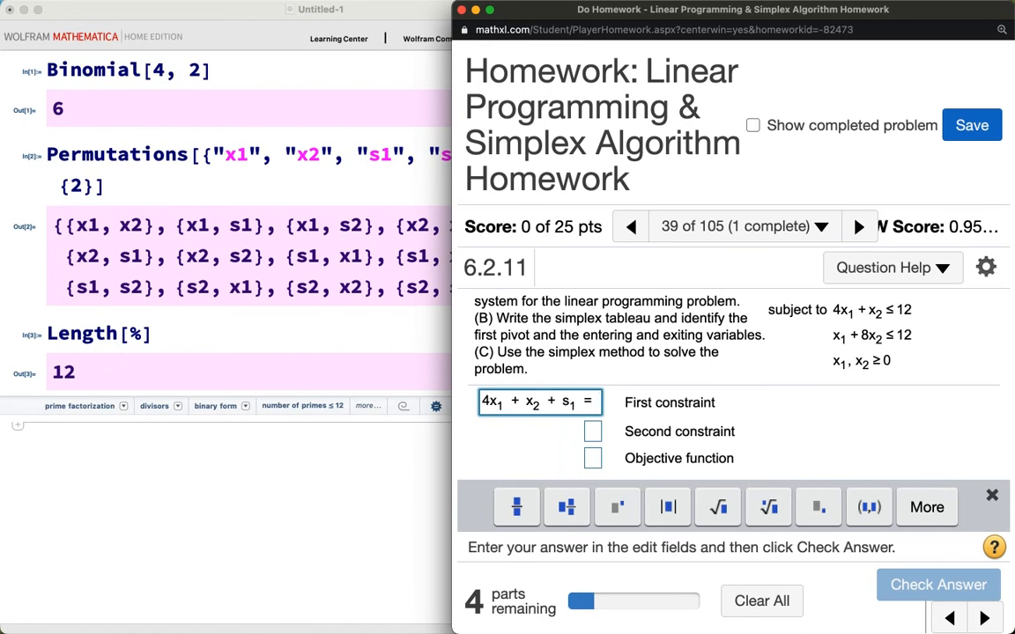
pyautogui.write('12')
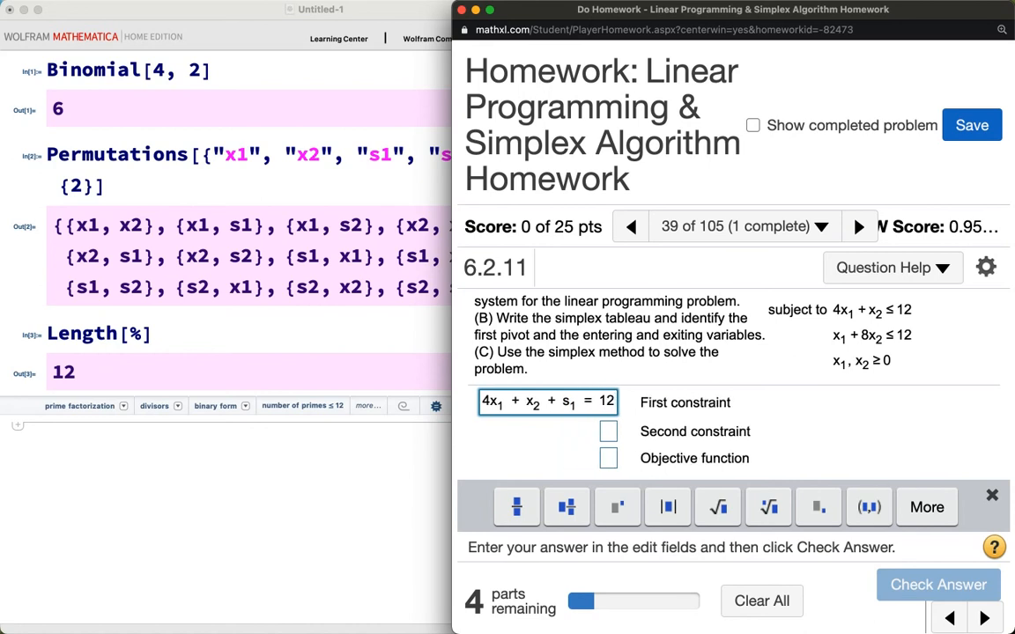
# Enter the second constraint as x₁ + 8x₂ + s₂ = 12
pyautogui.click(608, 431)
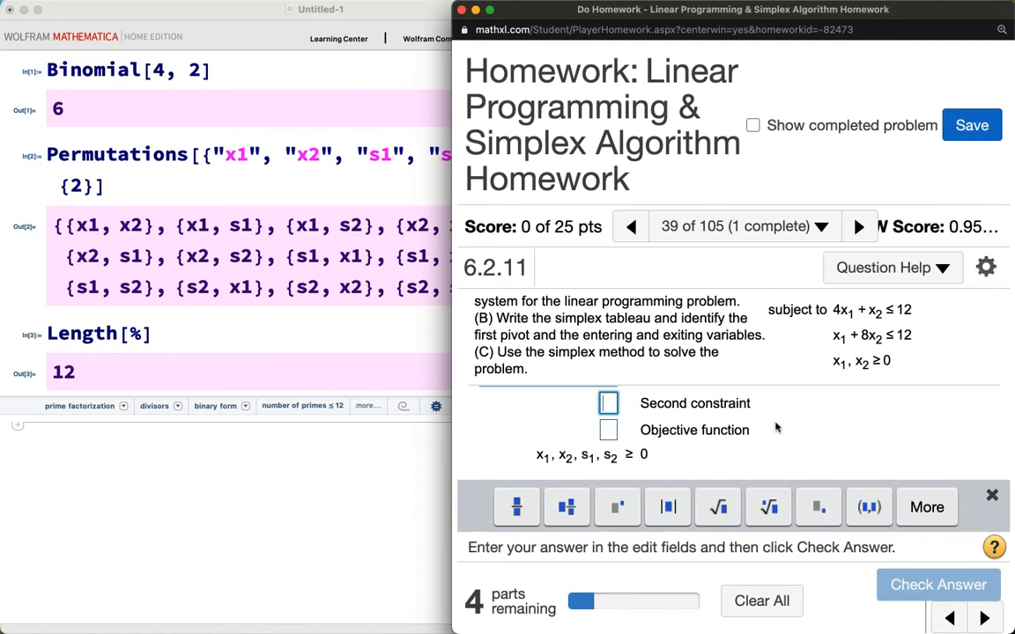
pyautogui.write('x')
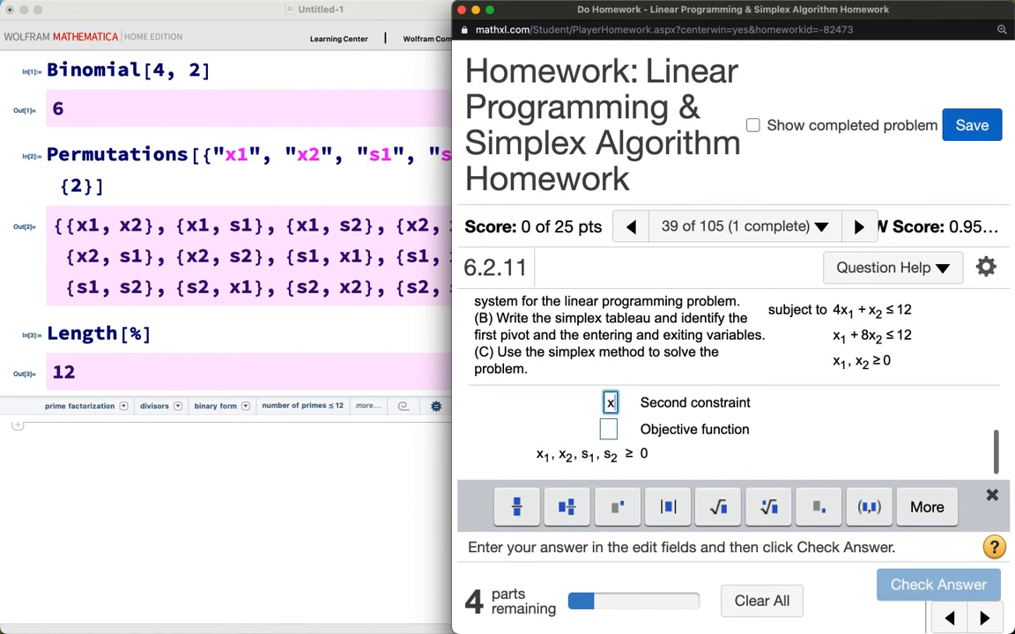
pyautogui.click(818, 507)
pyautogui.write('1')
pyautogui.press('Right')
pyautogui.write('+8x')
pyautogui.click(819, 520)
pyautogui.write('2')
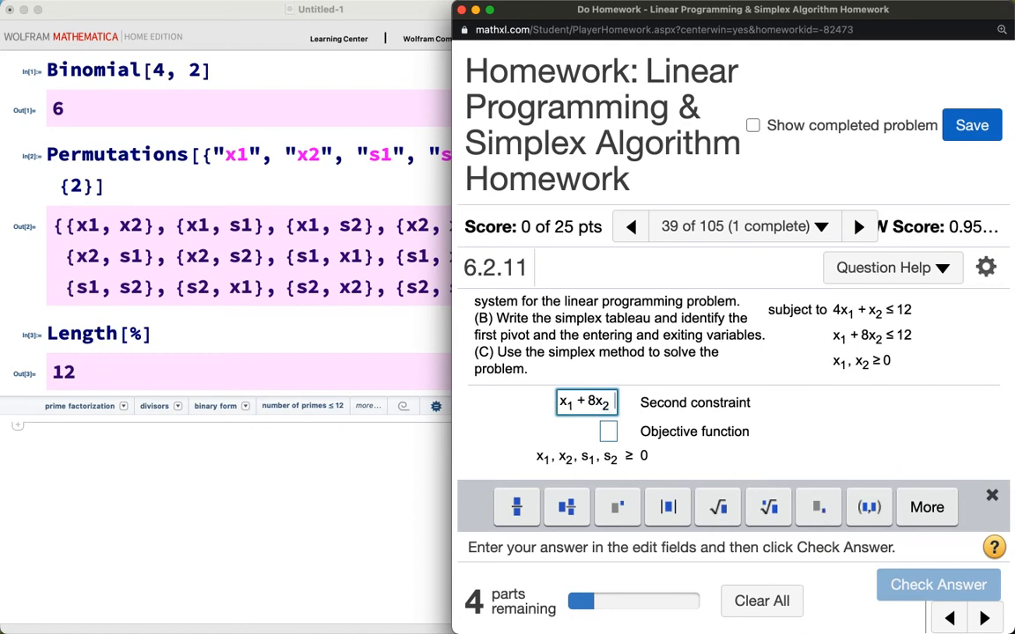
pyautogui.press('Right')
pyautogui.write('+s')
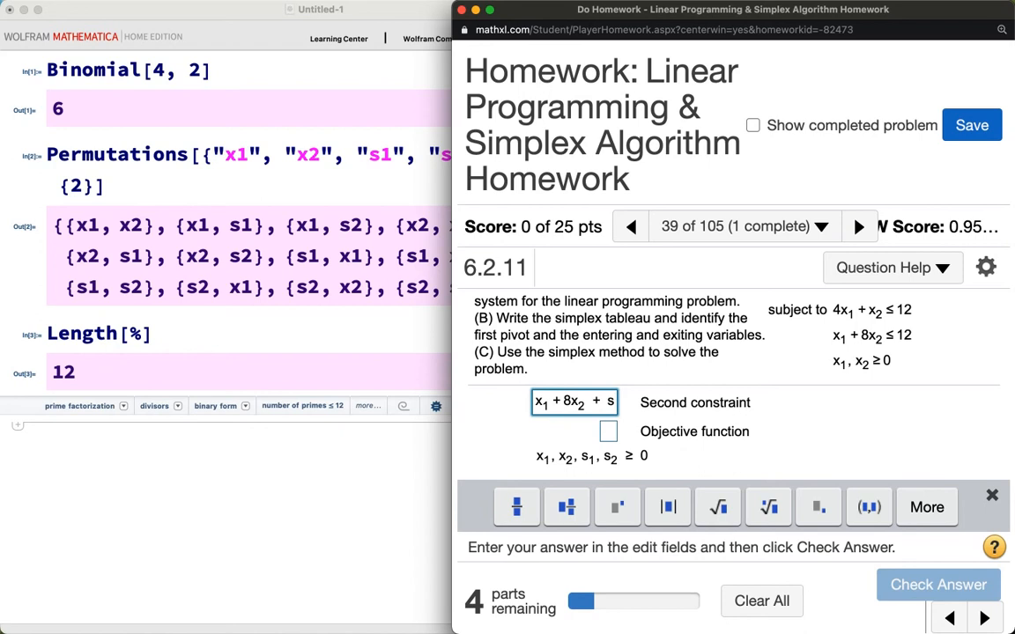
pyautogui.click(818, 508)
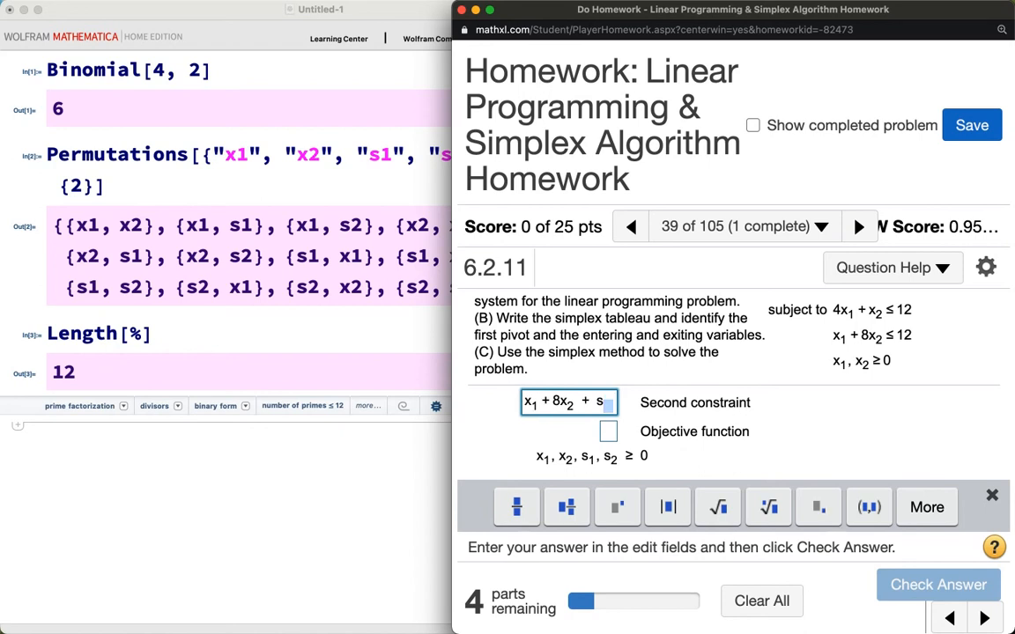
pyautogui.write('2')
pyautogui.press('Right')
pyautogui.write('=12')
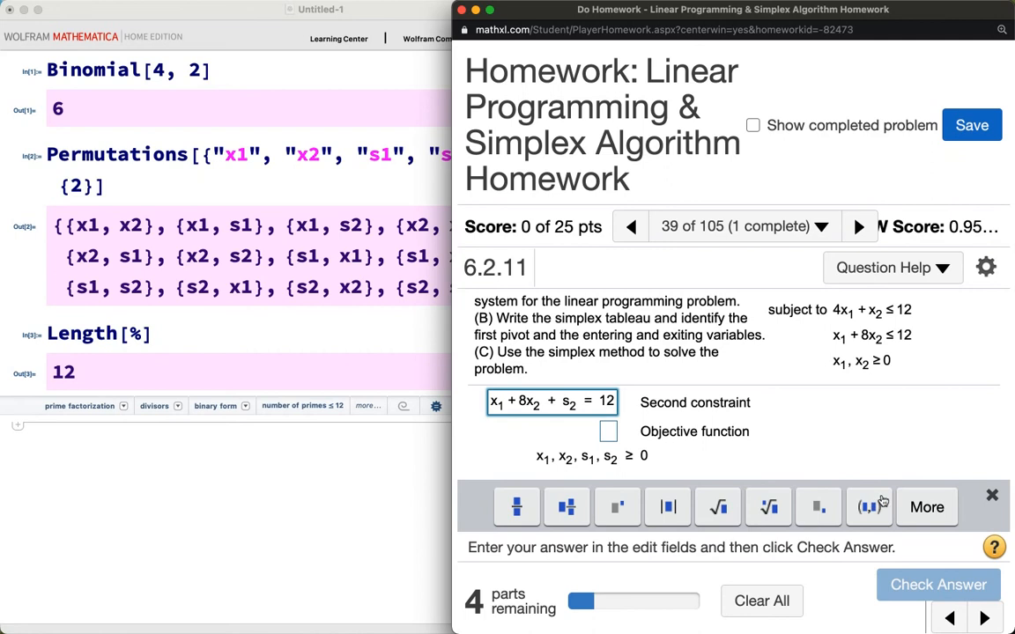
# Start the objective function answer with the term -28x₁
pyautogui.click(608, 430)
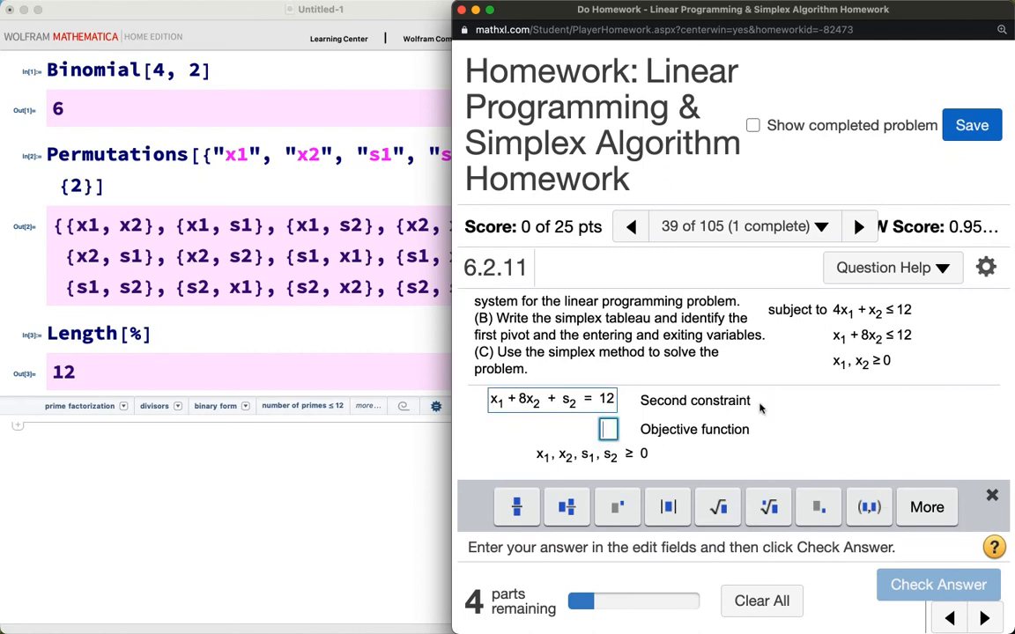
pyautogui.scroll(2, 749, 370)
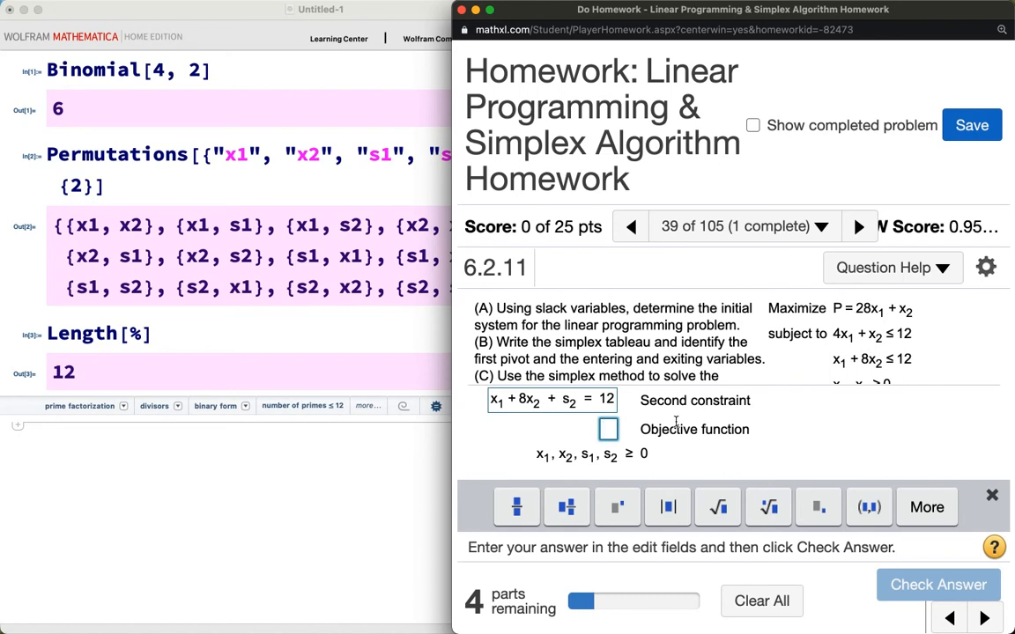
pyautogui.write('-28')
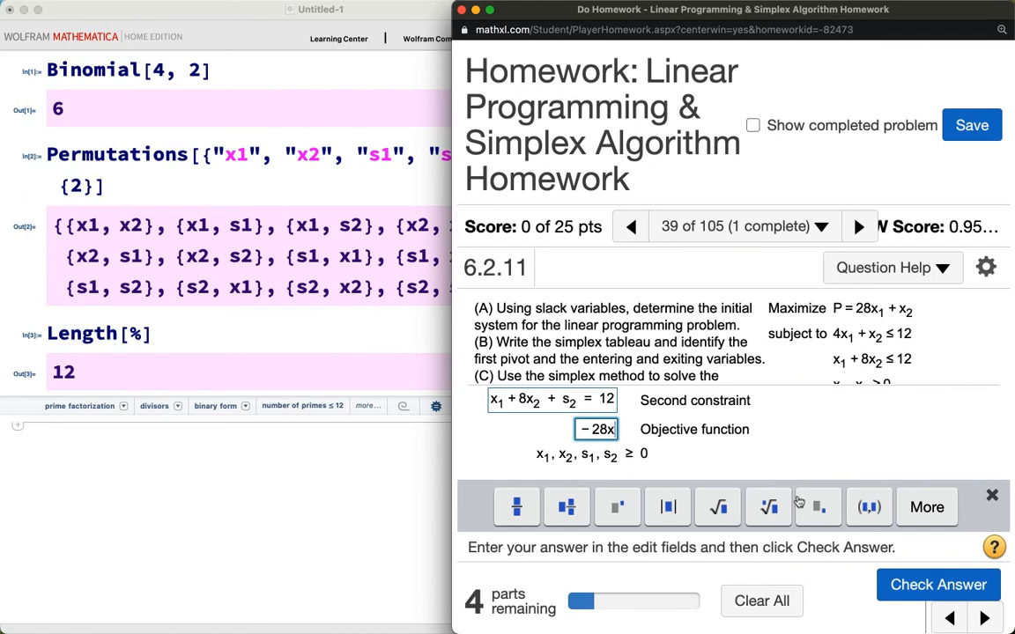
pyautogui.write('x_1')
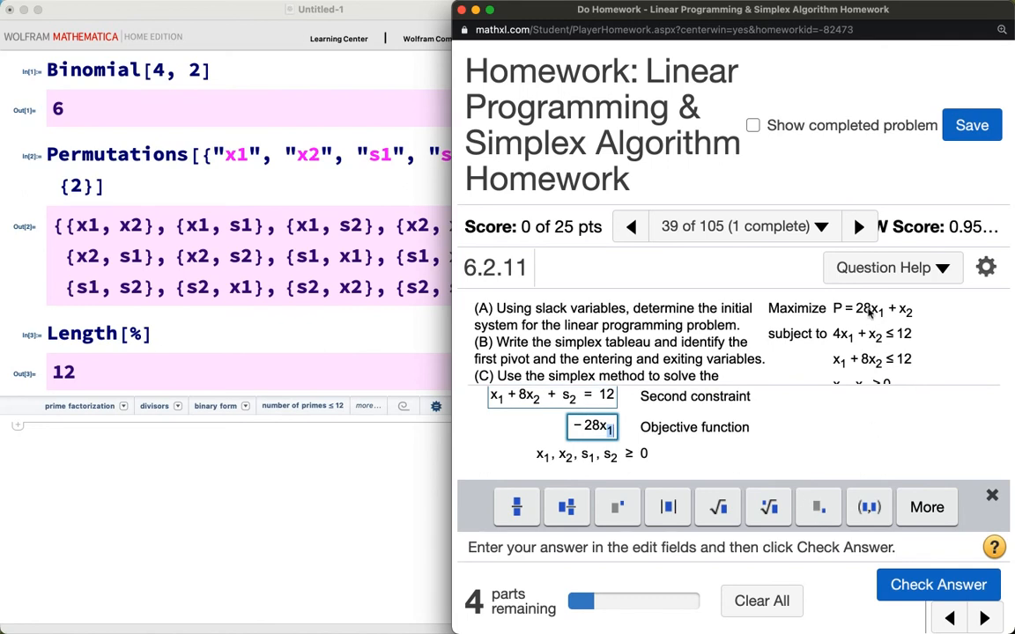
# Draw annotation arrows moving 28x₁ and x₂ to the other side of the P equation, and clear the markings
pyautogui.moveTo(868, 295)
pyautogui.mouseDown()
pyautogui.moveTo(775, 277)
pyautogui.moveTo(755, 301)
pyautogui.moveTo(761, 278)
pyautogui.moveTo(774, 297)
pyautogui.mouseUp()
pyautogui.click(889, 292)
pyautogui.click(908, 299)
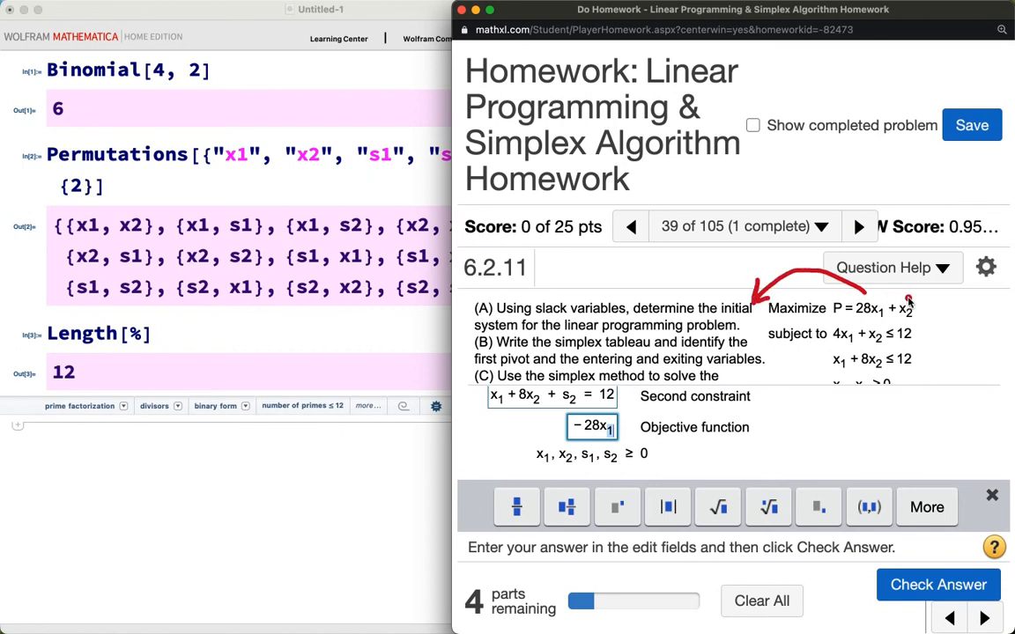
pyautogui.moveTo(908, 298)
pyautogui.mouseDown()
pyautogui.moveTo(859, 280)
pyautogui.moveTo(797, 300)
pyautogui.moveTo(804, 287)
pyautogui.moveTo(809, 301)
pyautogui.mouseUp()
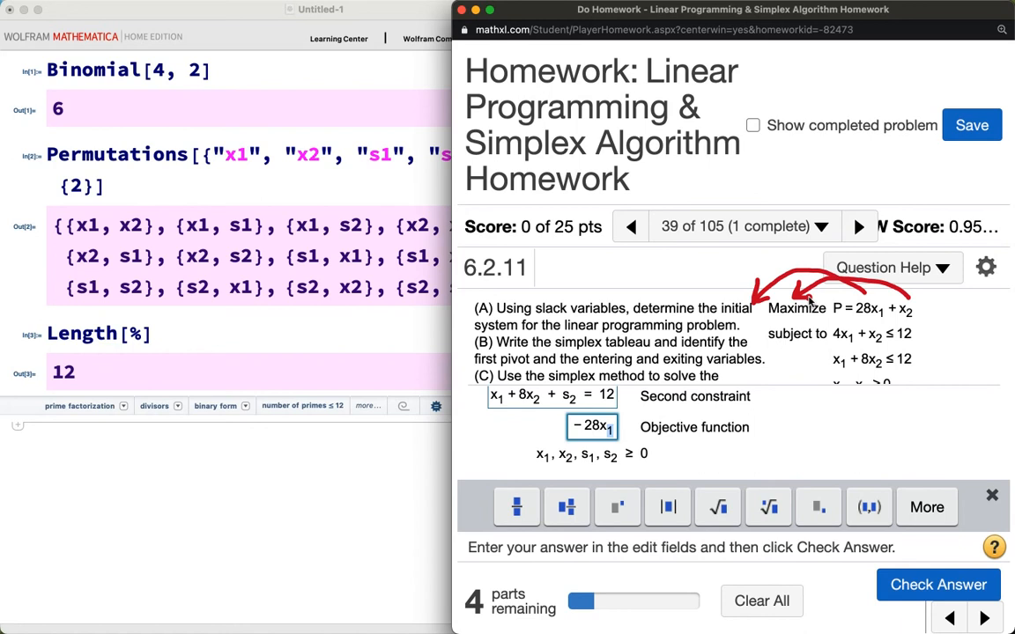
pyautogui.press('Escape')
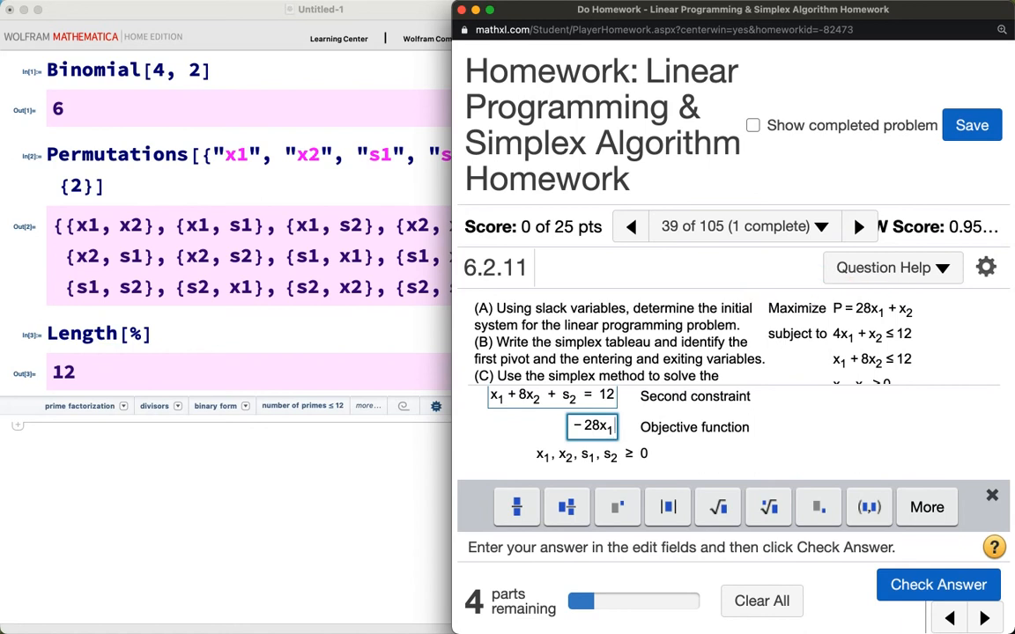
# Extend the objective function answer to read -28x₁ - x₂ + P = 0
pyautogui.press('Right')
pyautogui.write('+')
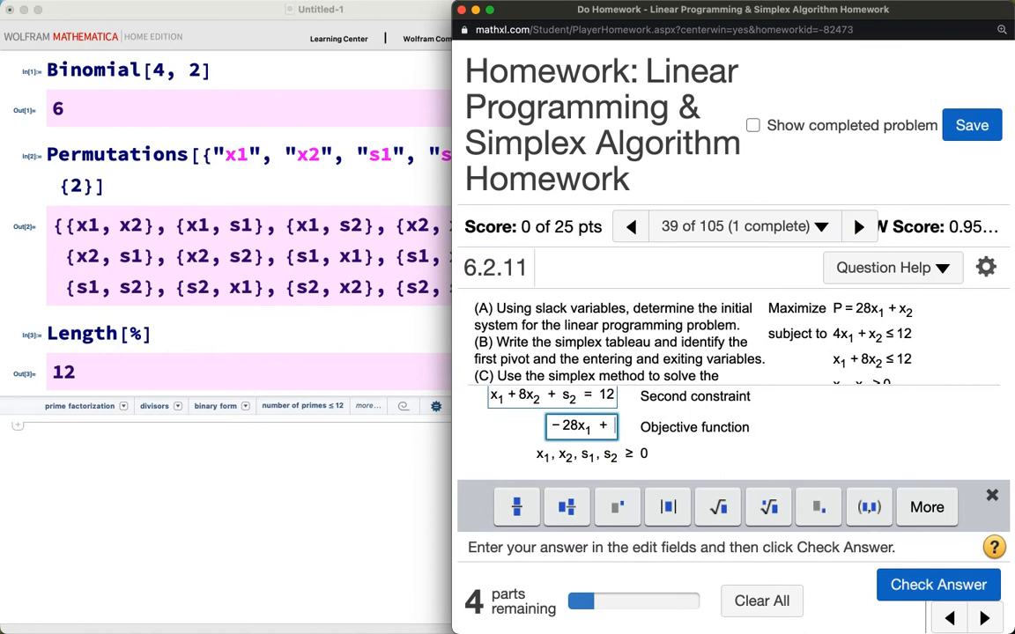
pyautogui.press('BackSpace')
pyautogui.write('-x')
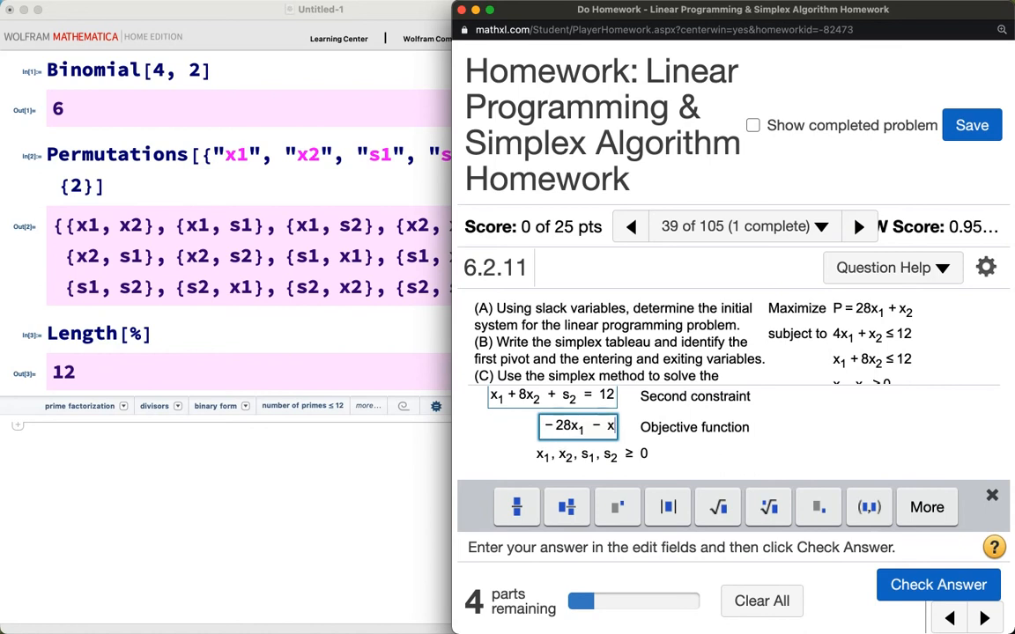
pyautogui.write('_2')
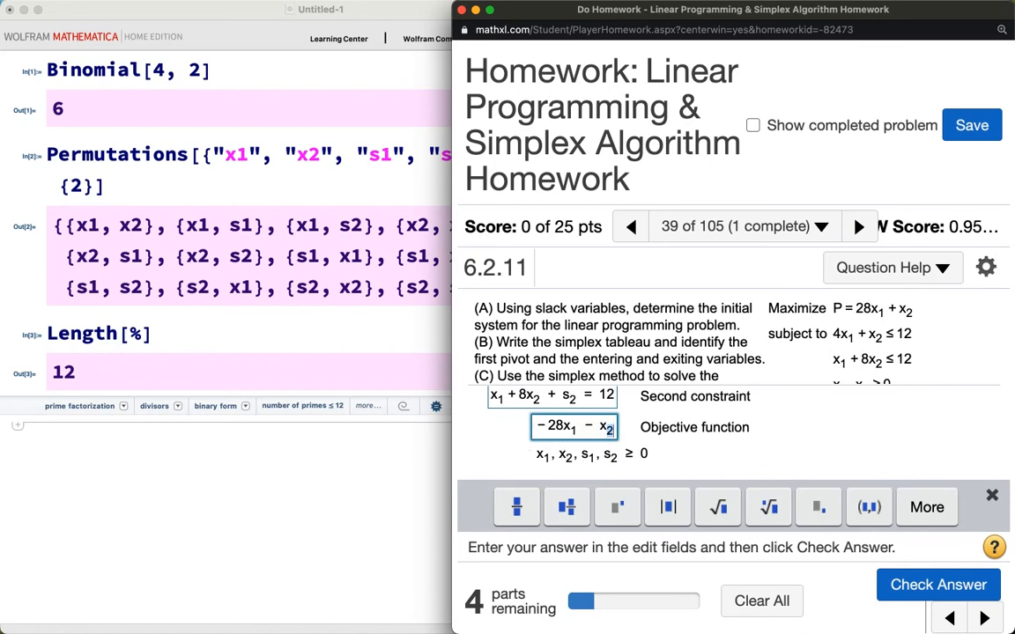
pyautogui.press('Right')
pyautogui.write('+ P ')
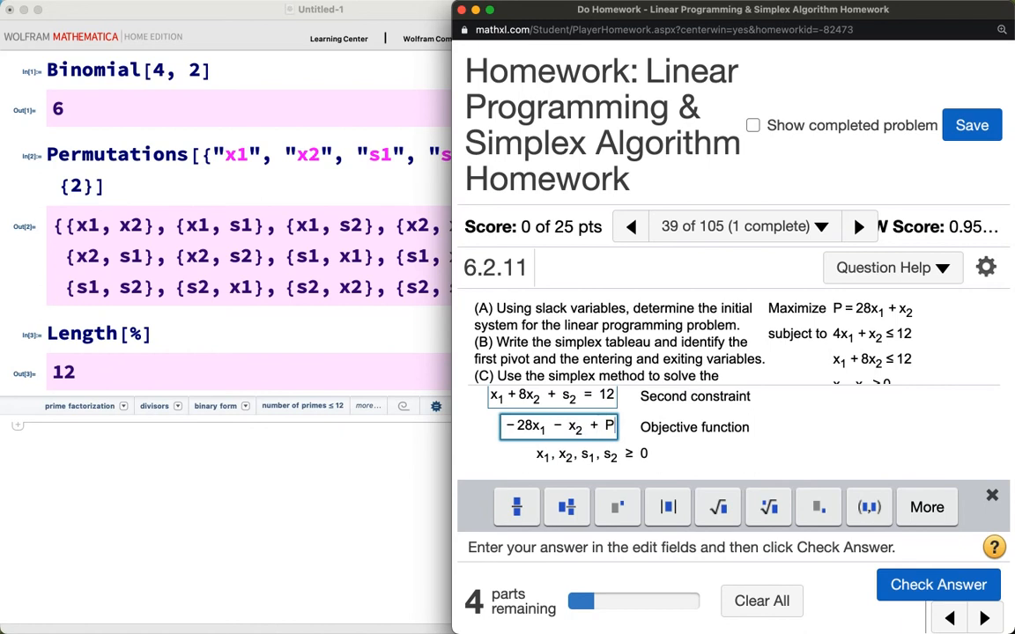
pyautogui.write('= 0')
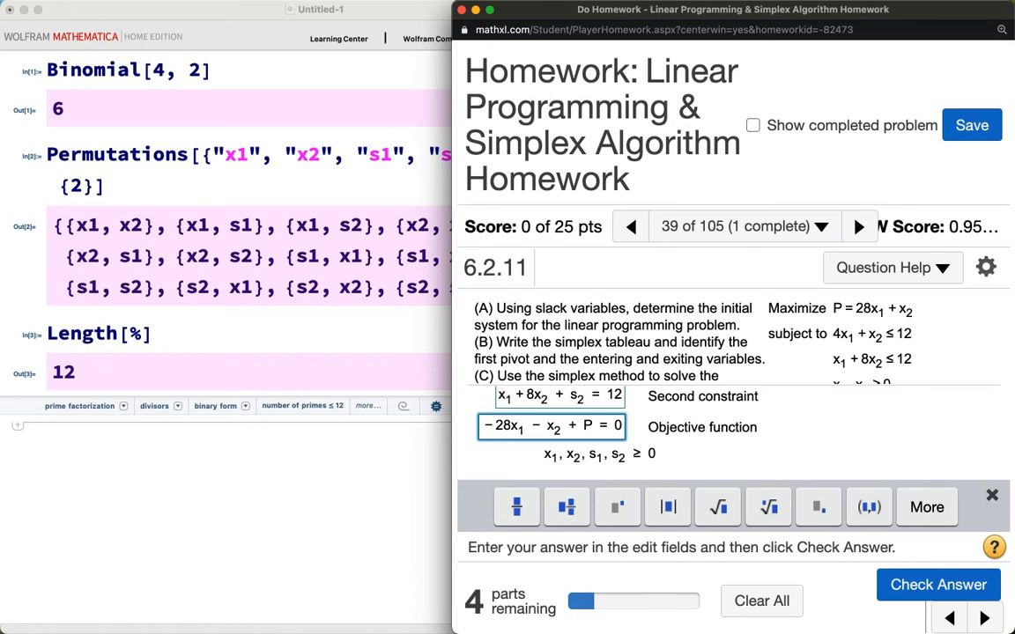
# Delete the whole objective function answer
pyautogui.press('BackSpace')
pyautogui.press('BackSpace')
pyautogui.press('BackSpace')
pyautogui.press('BackSpace')
pyautogui.press('BackSpace')
pyautogui.press('BackSpace')
pyautogui.press('BackSpace')
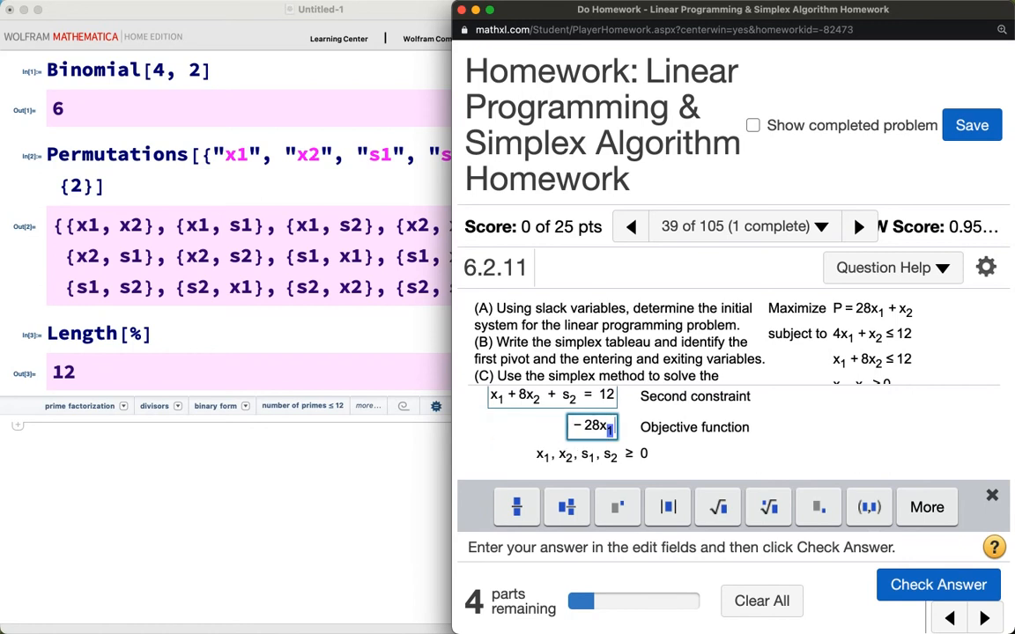
pyautogui.press('BackSpace')
pyautogui.press('BackSpace')
pyautogui.press('BackSpace')
pyautogui.press('BackSpace')
pyautogui.press('BackSpace')
# Enter the objective function as P = 28x₁ + x₂
pyautogui.write('P = ')
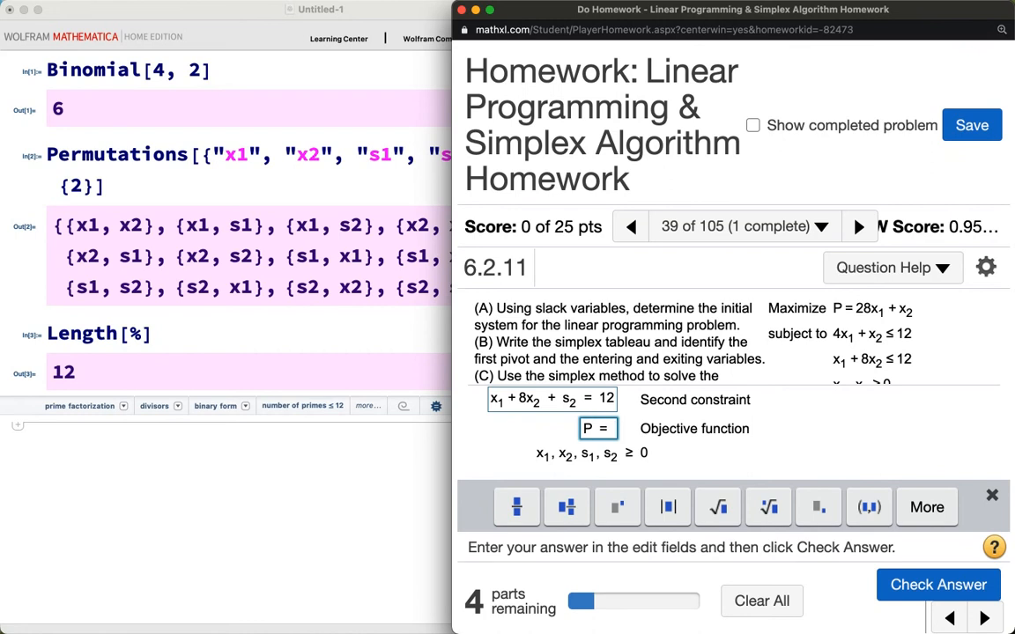
pyautogui.write('28x')
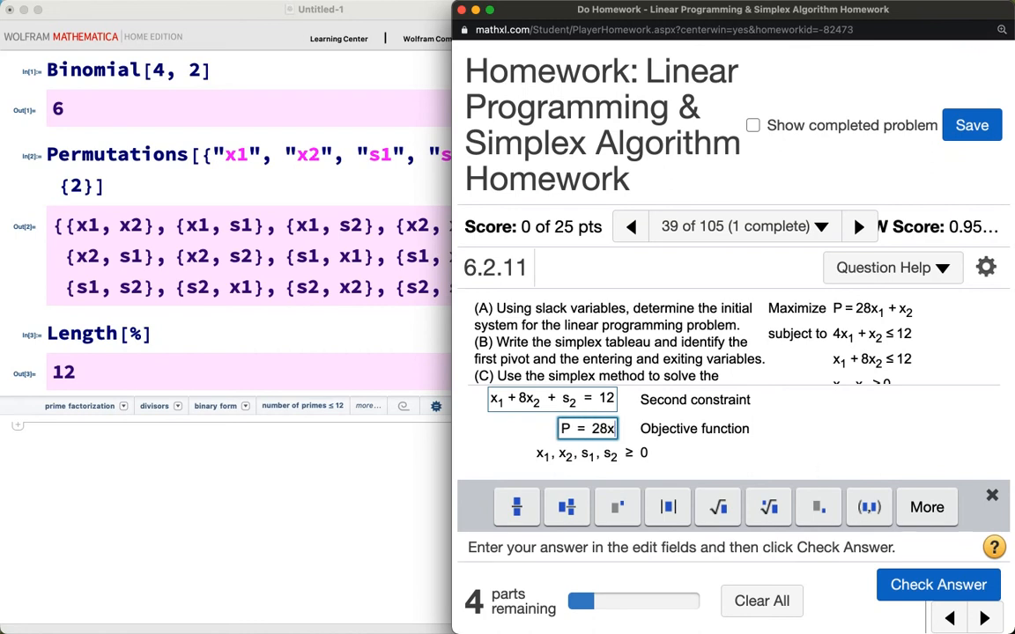
pyautogui.write('_1')
pyautogui.press('Right')
pyautogui.write('+x')
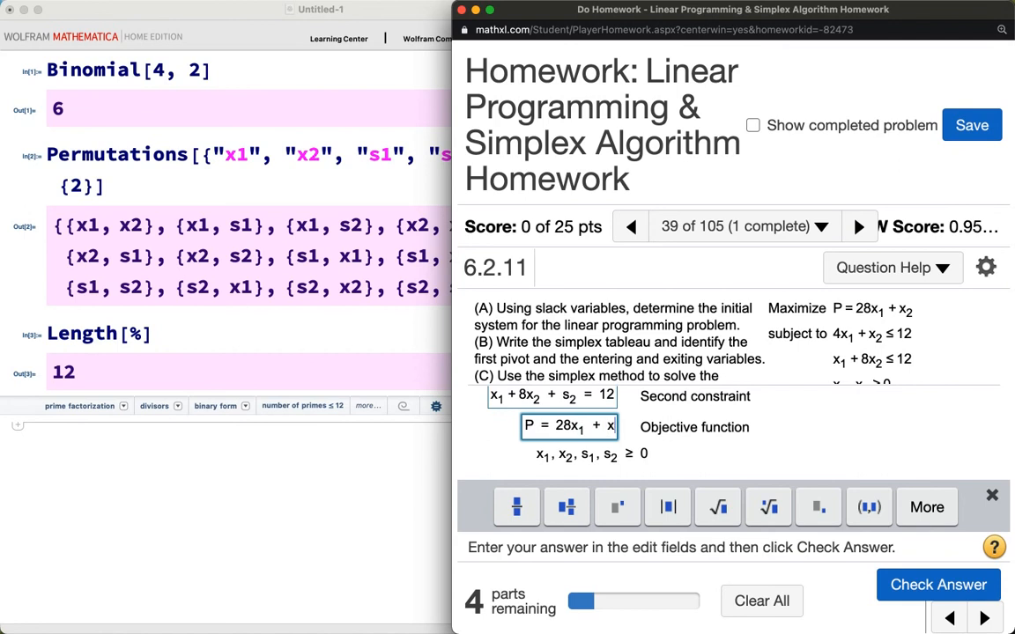
pyautogui.click(824, 500)
pyautogui.write('2')
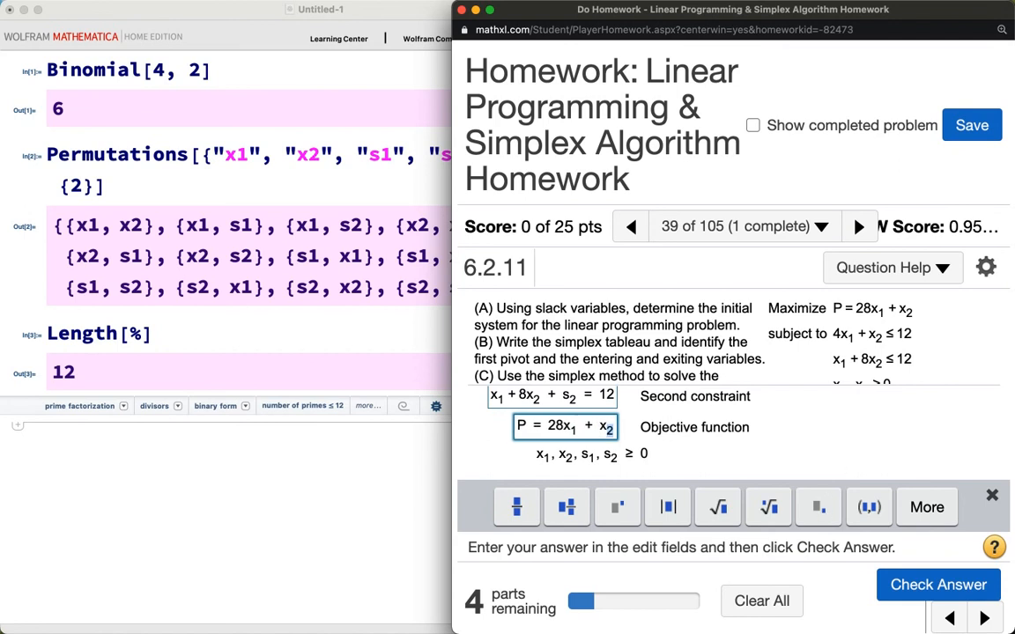
# Submit the initial system answers for checking and continue to part B
pyautogui.press('Right')
pyautogui.click(939, 592)
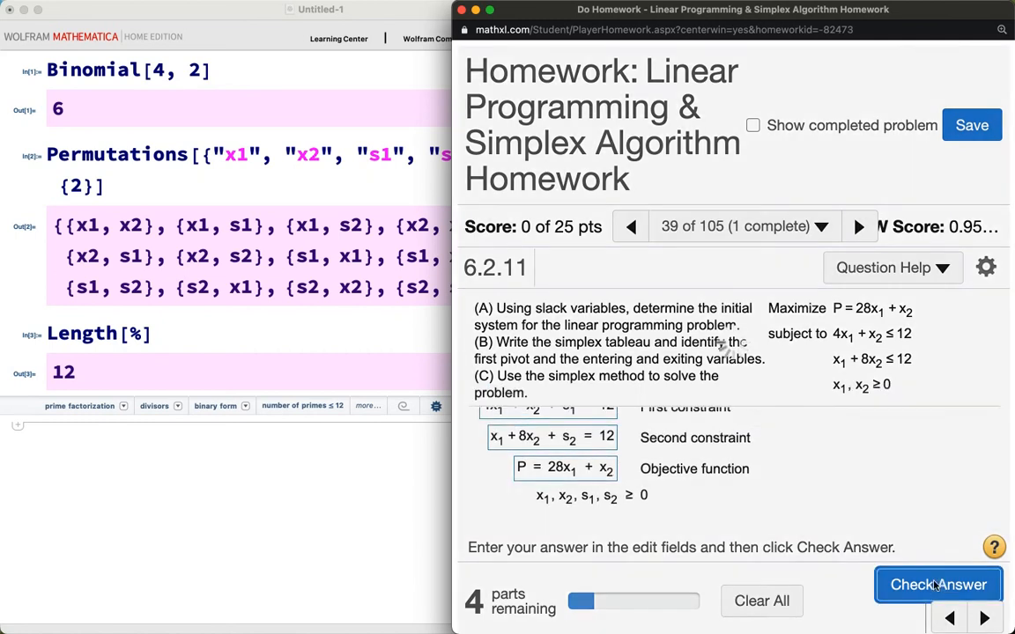
pyautogui.click(733, 470)
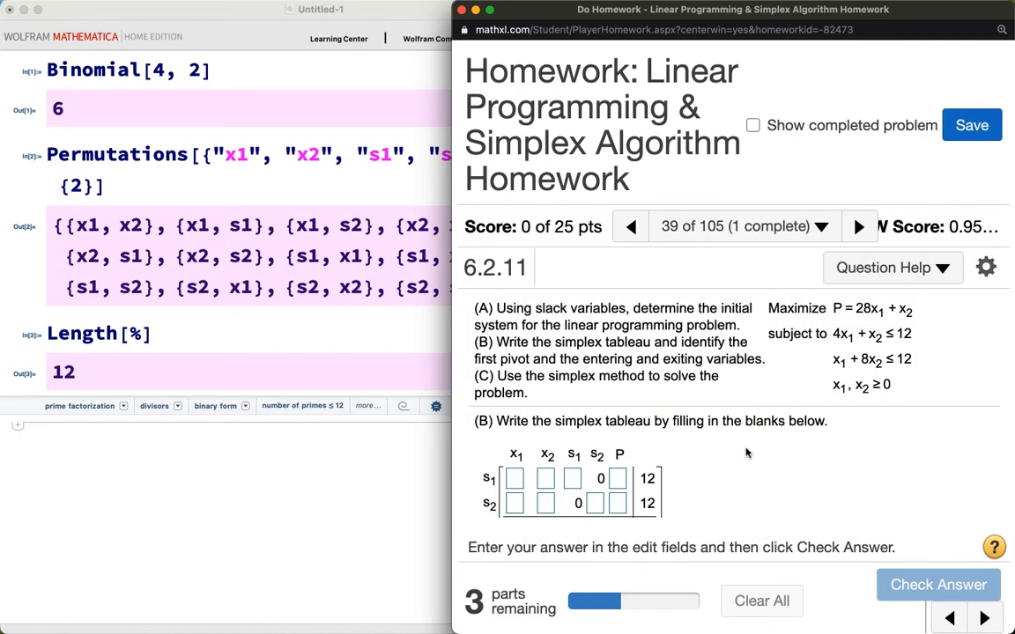
# Fill the blanks of the tableau's s₁ row with 4 for x₁, 1 for x₂, 1 for s₁ and 0 for P
pyautogui.scroll(-3, 746, 453)
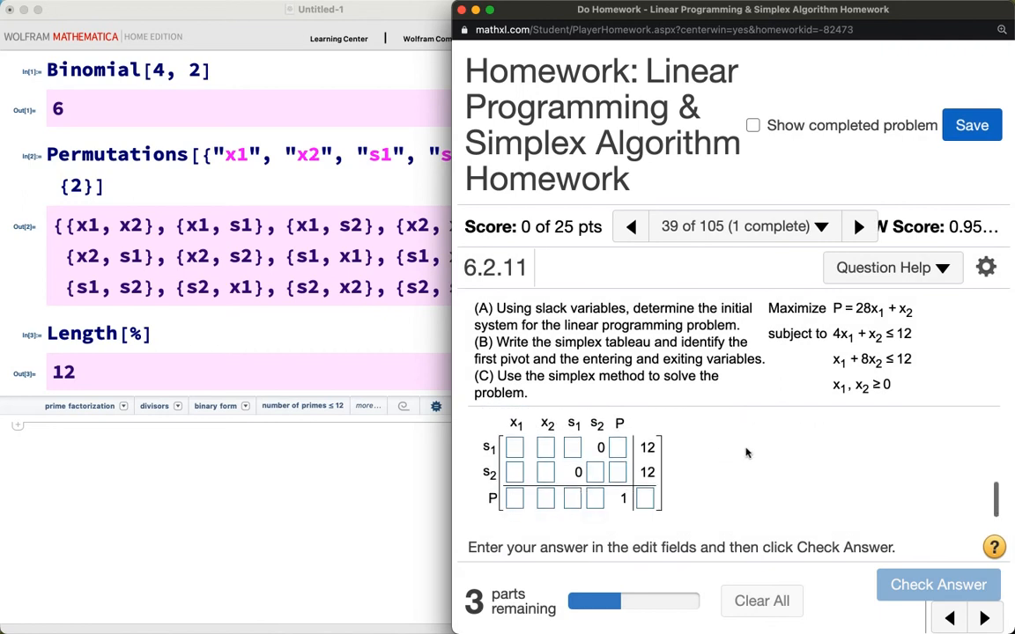
pyautogui.click(516, 450)
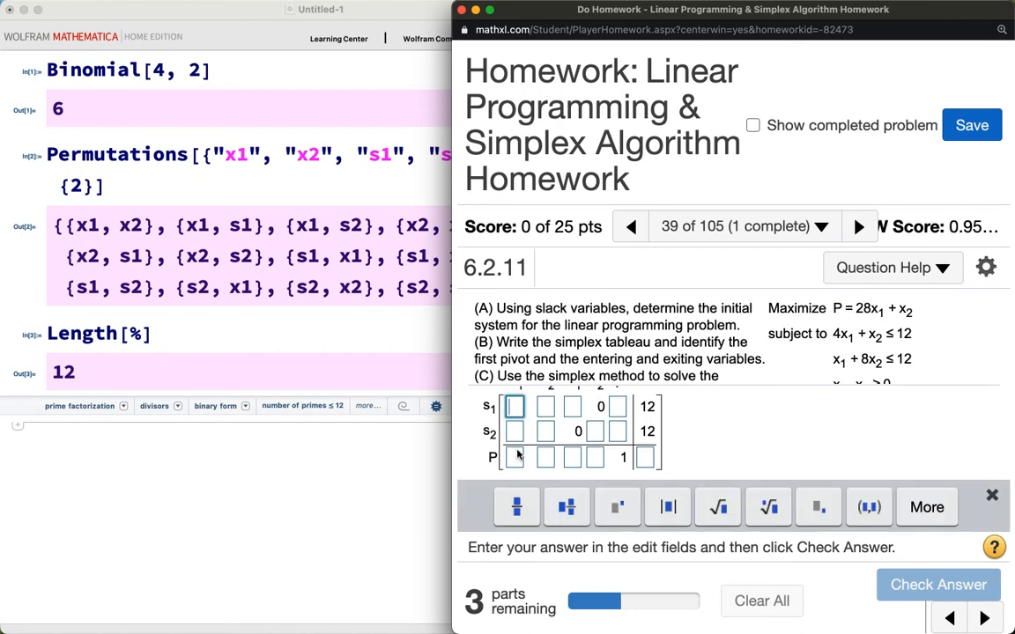
pyautogui.write('4')
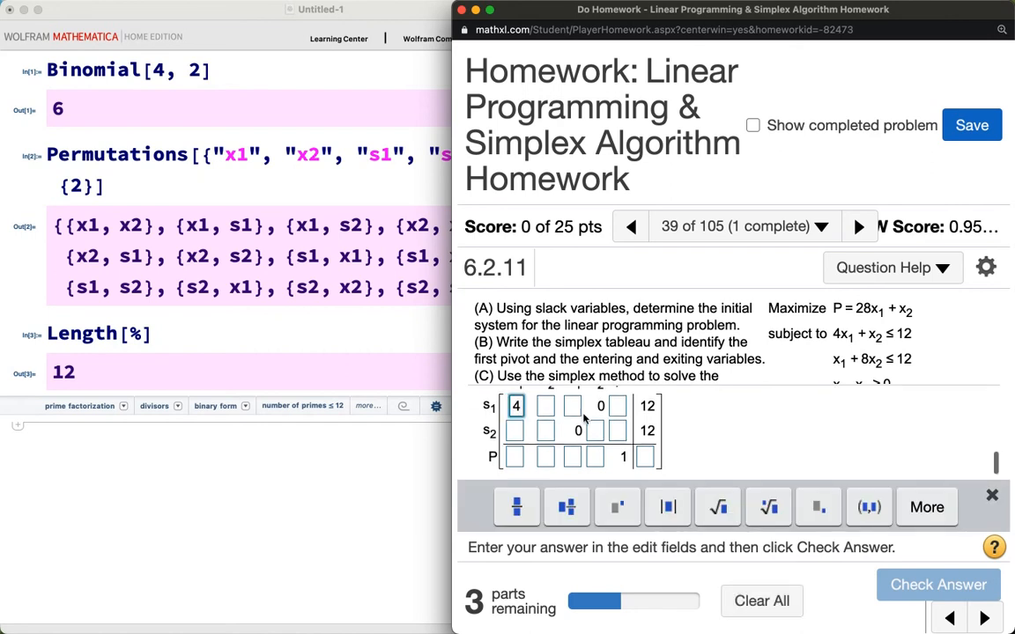
pyautogui.click(551, 405)
pyautogui.write('1')
pyautogui.click(573, 406)
pyautogui.write('1')
pyautogui.click(620, 407)
pyautogui.write('0')
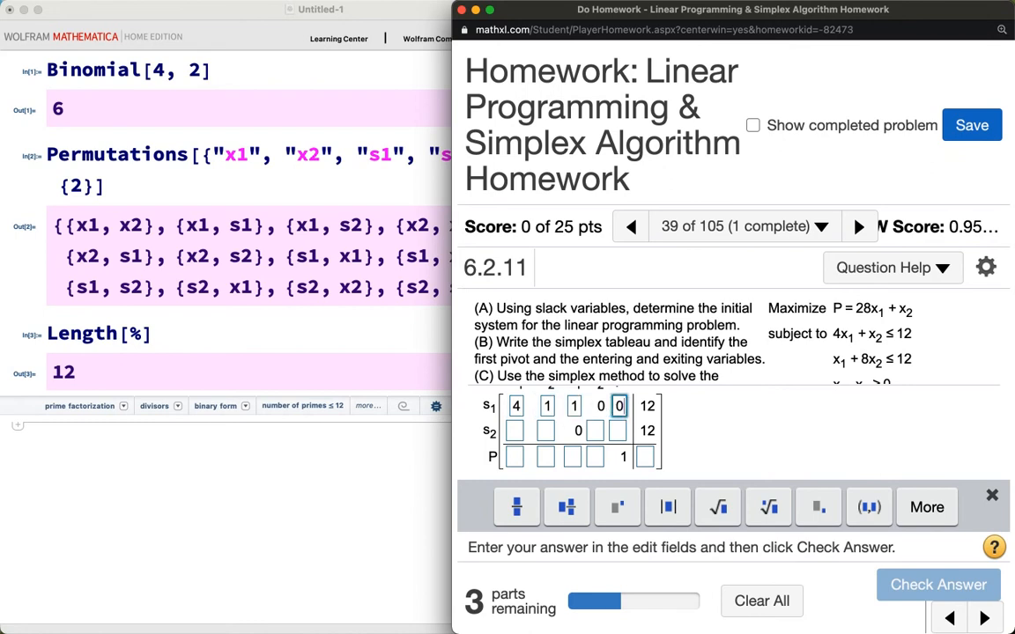
# Fill the blanks of the tableau's s₂ row with 1 for x₁, 8 for x₂, 1 for s₂ and 0 for P
pyautogui.click(516, 430)
pyautogui.write('1')
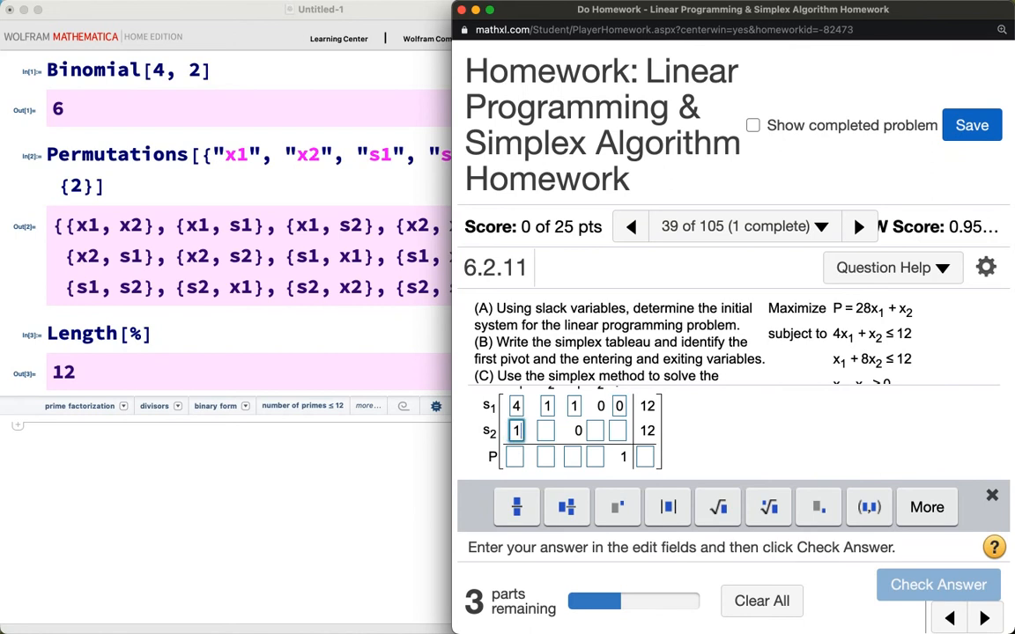
pyautogui.click(544, 432)
pyautogui.write('8')
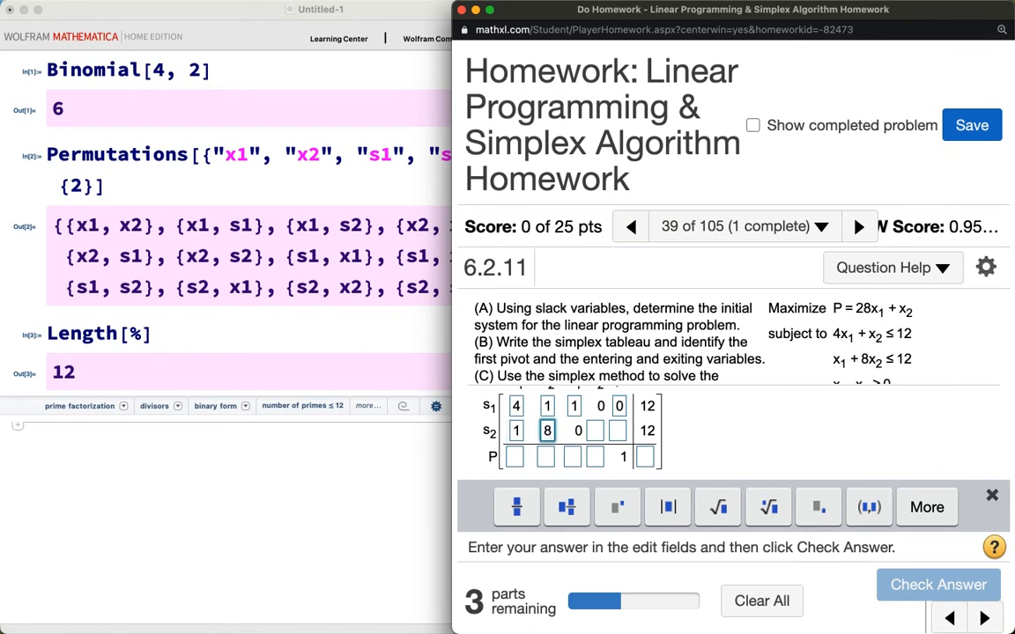
pyautogui.click(593, 433)
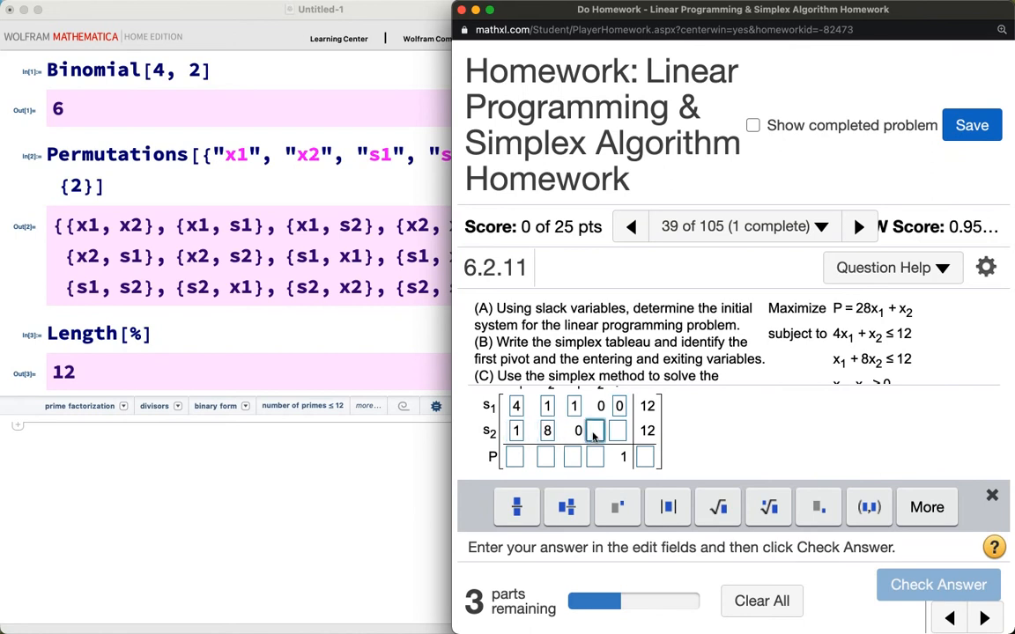
pyautogui.write('1')
pyautogui.click(618, 431)
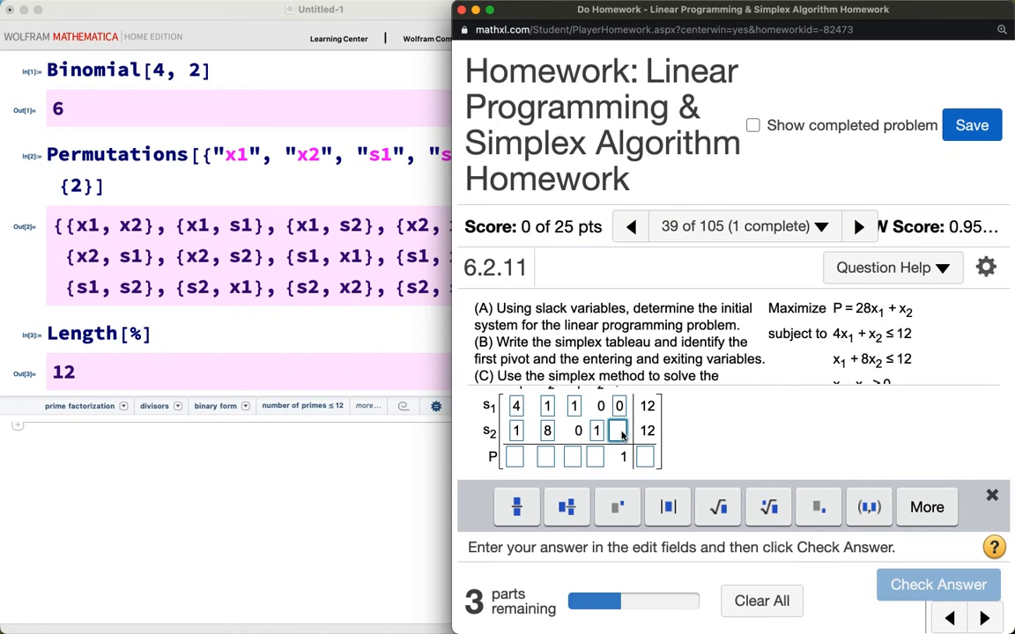
pyautogui.write('0')
# Fill the blanks of the tableau's P row with -28, -1, 0 and 0, and 0 for the constant
pyautogui.click(523, 456)
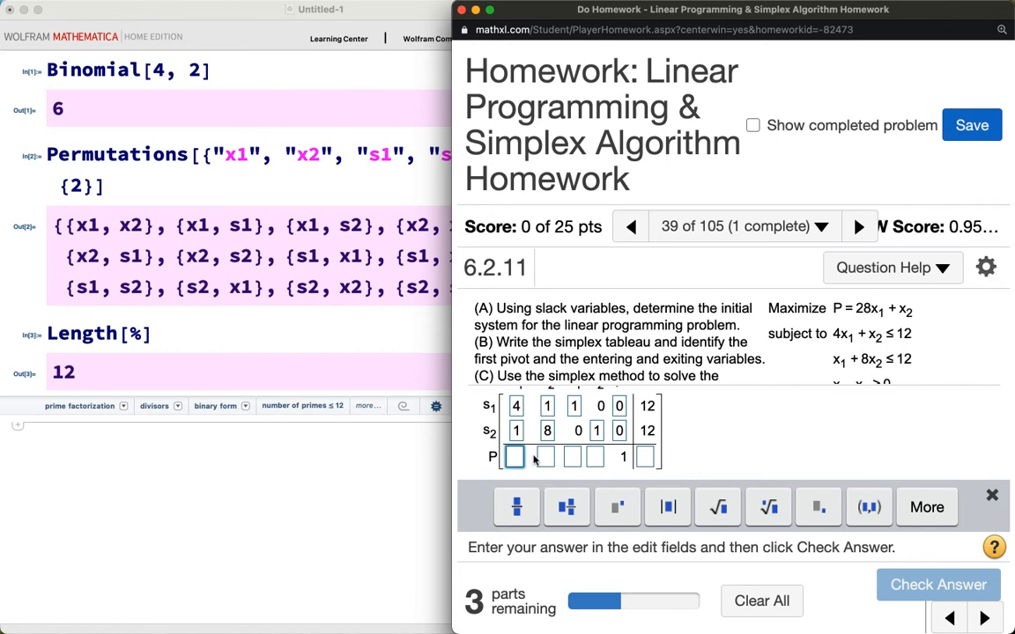
pyautogui.write('-28')
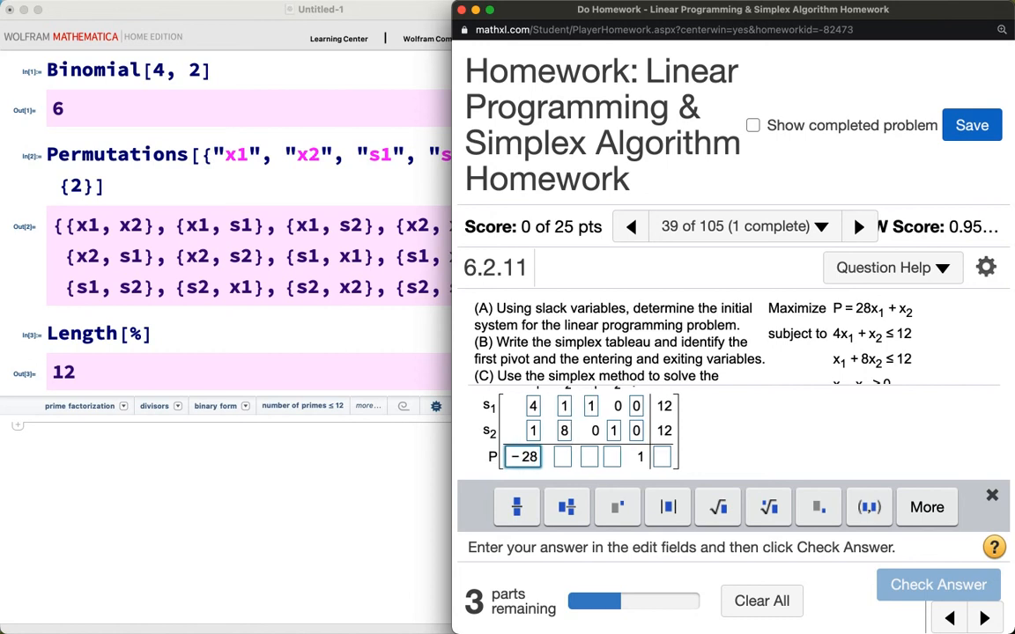
pyautogui.click(565, 458)
pyautogui.write('-')
pyautogui.write('1')
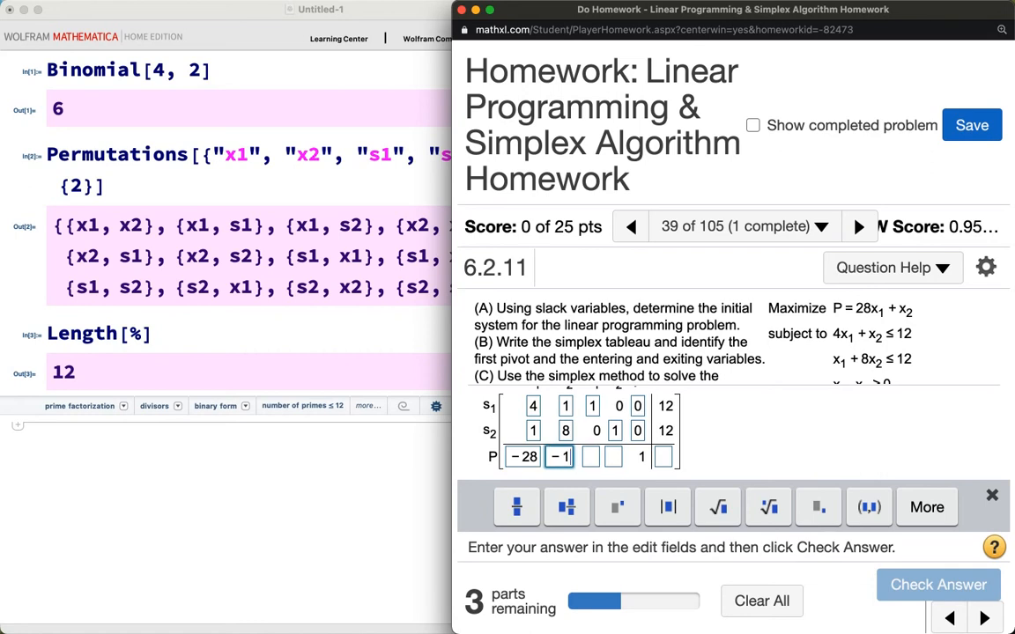
pyautogui.click(590, 456)
pyautogui.write('0')
pyautogui.click(614, 458)
pyautogui.write('0')
pyautogui.click(665, 457)
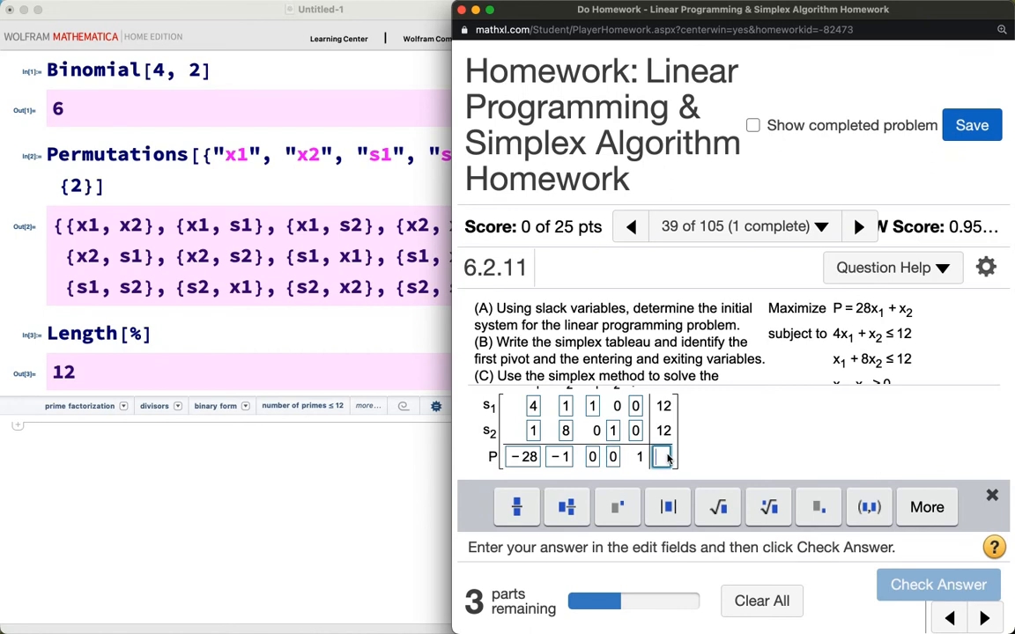
pyautogui.write('0')
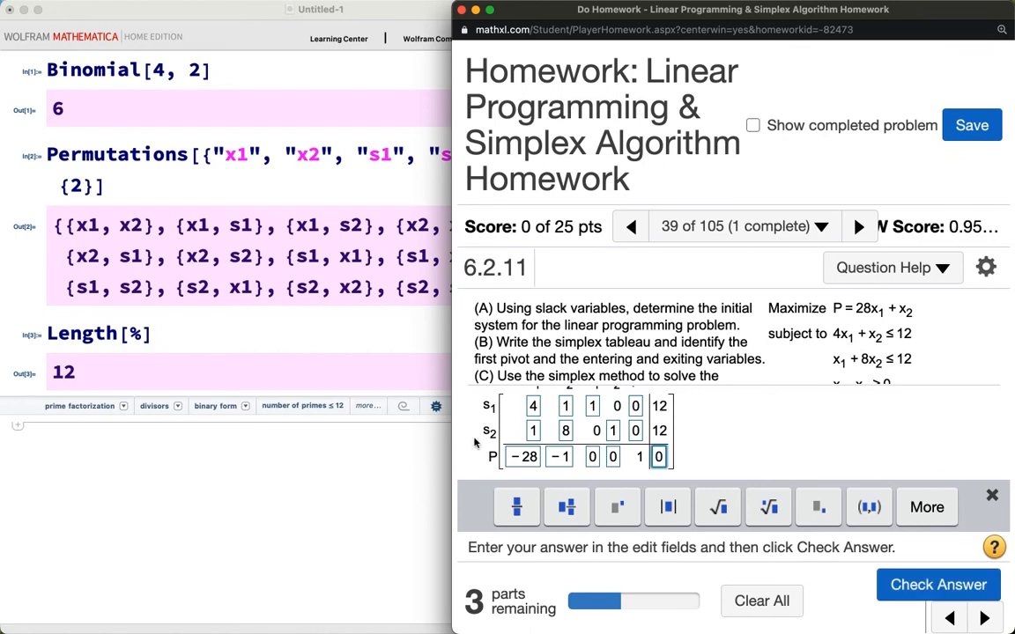
# Move the homework window clear of the Mathematica notebook, and switch to Mathematica at the end of the notebook
pyautogui.moveTo(529, 12); pyautogui.dragTo(617, 12)
pyautogui.click(57, 436)
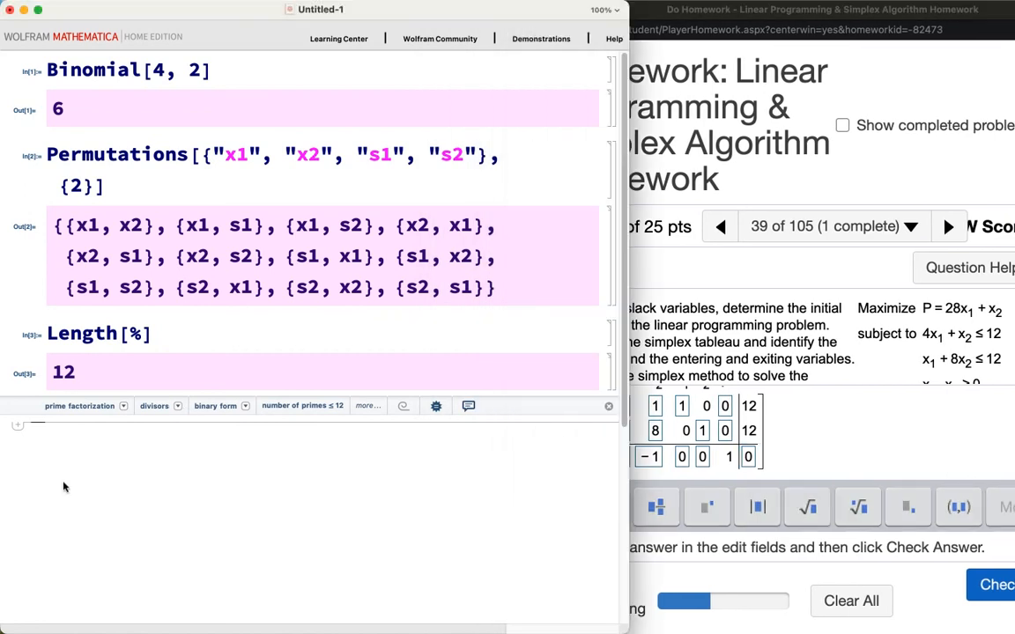
pyautogui.moveTo(703, 8); pyautogui.dragTo(788, 7)
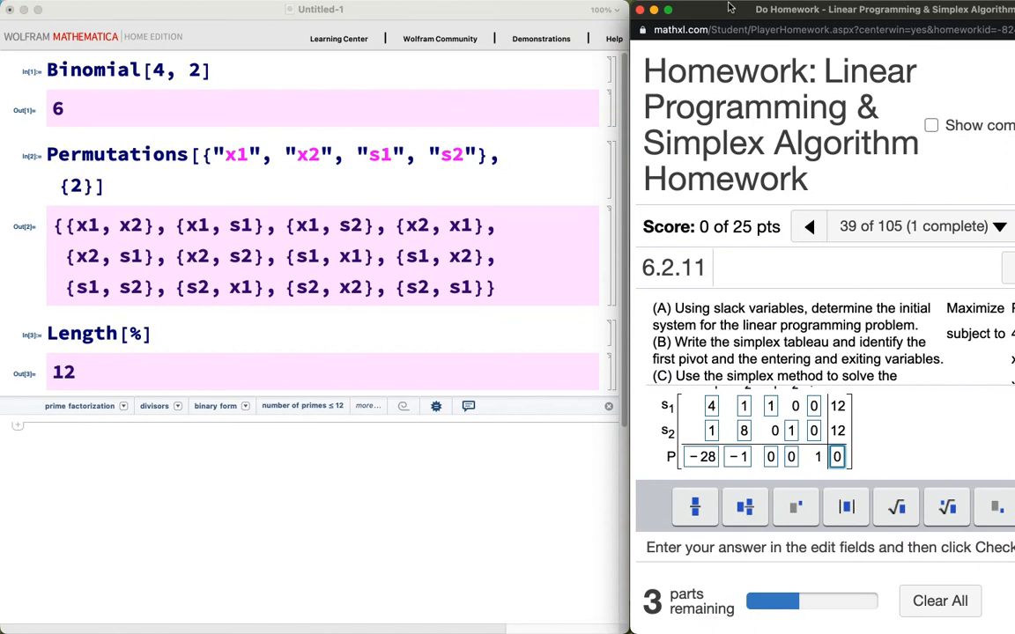
pyautogui.click(96, 429)
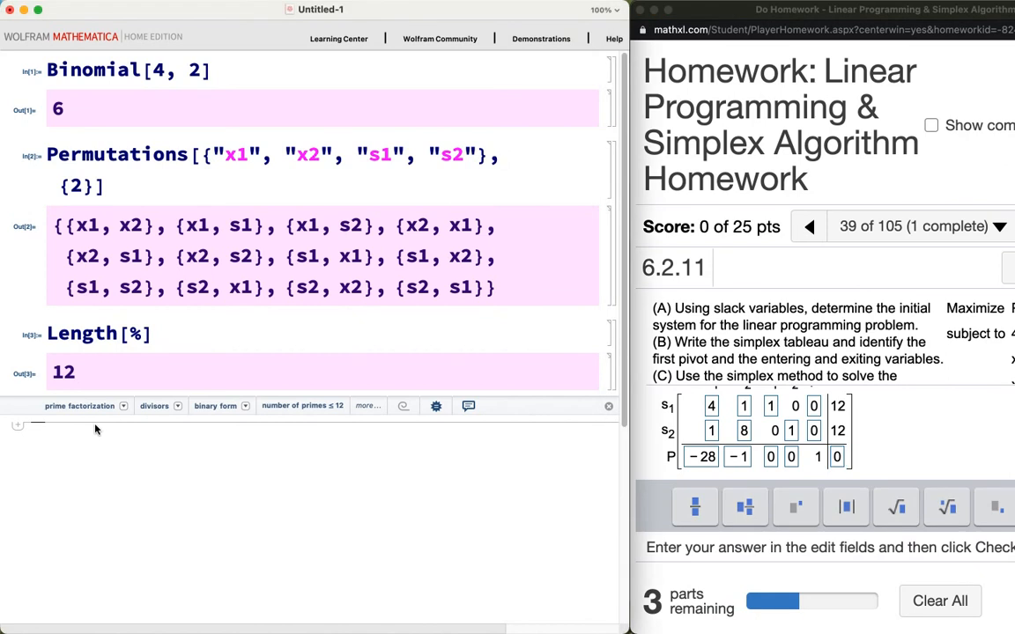
pyautogui.scroll(1, 704, 438)
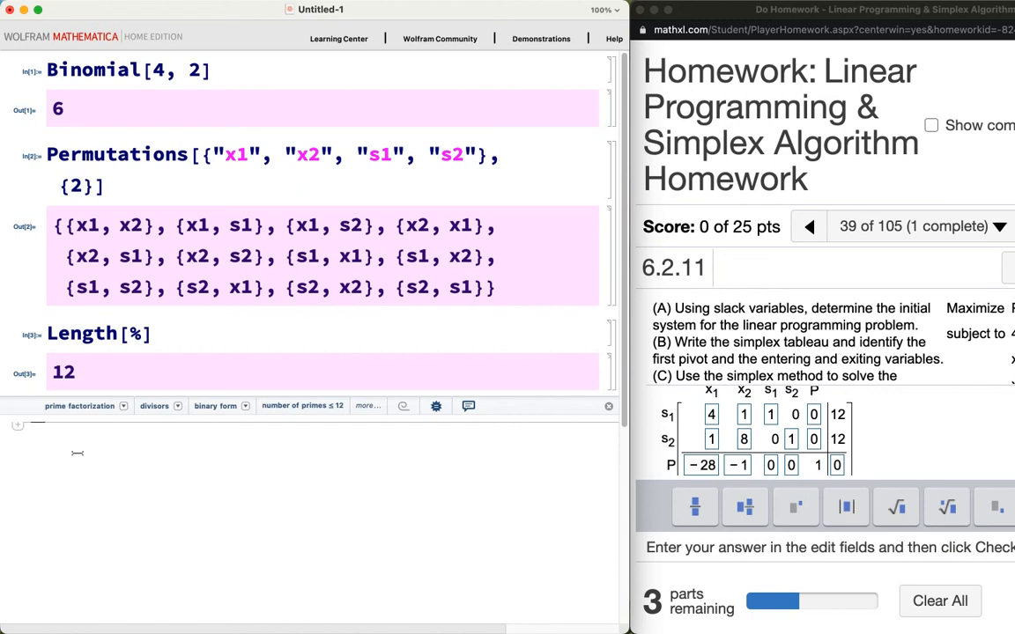
# Start defining matrix A in the notebook with the first-row entries 4 and 1
pyautogui.write('A = ')
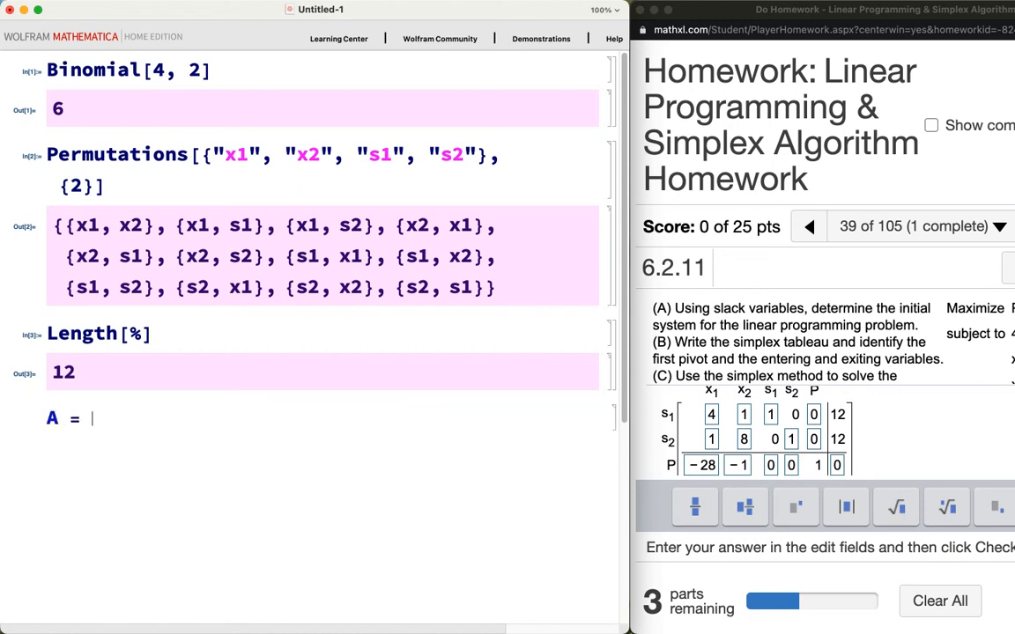
pyautogui.write('{{4, 1')
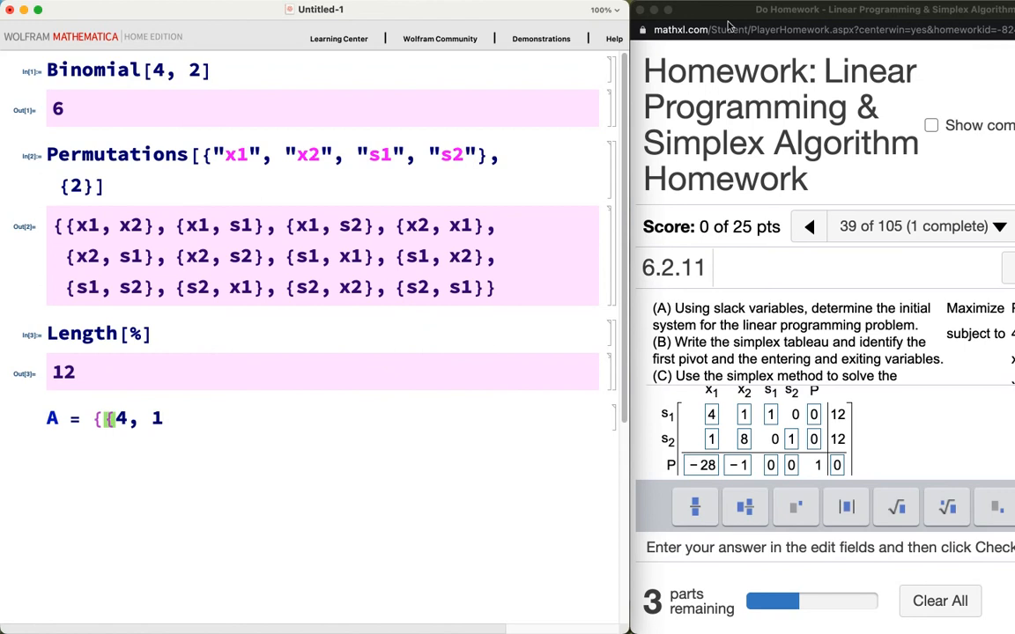
pyautogui.click(682, 16)
pyautogui.moveTo(682, 16)
pyautogui.mouseDown()
pyautogui.moveTo(544, 16)
pyautogui.moveTo(696, 16)
pyautogui.mouseUp()
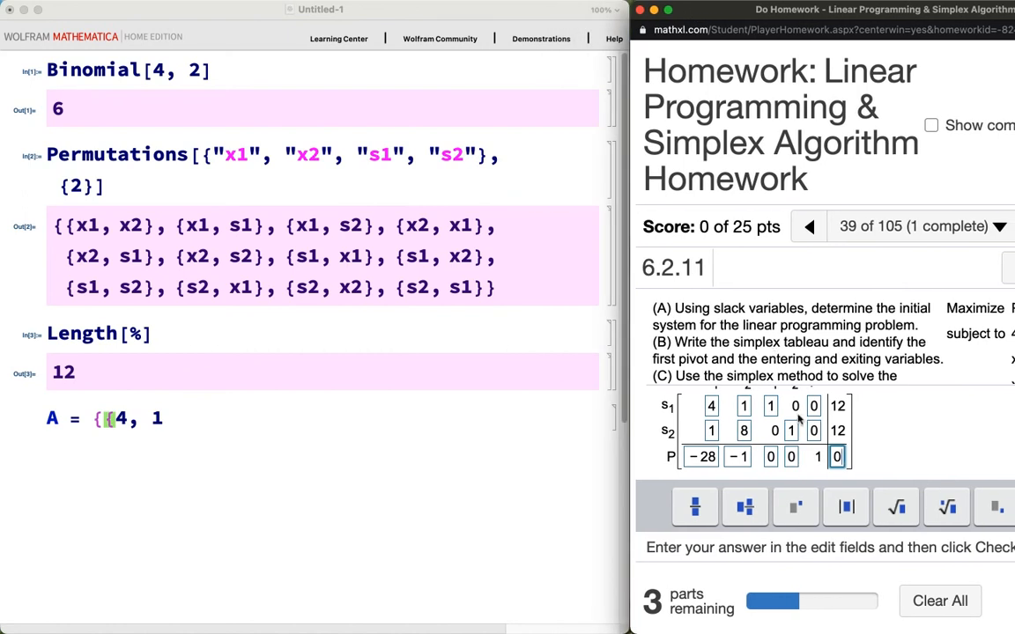
pyautogui.scroll(1, 811, 423)
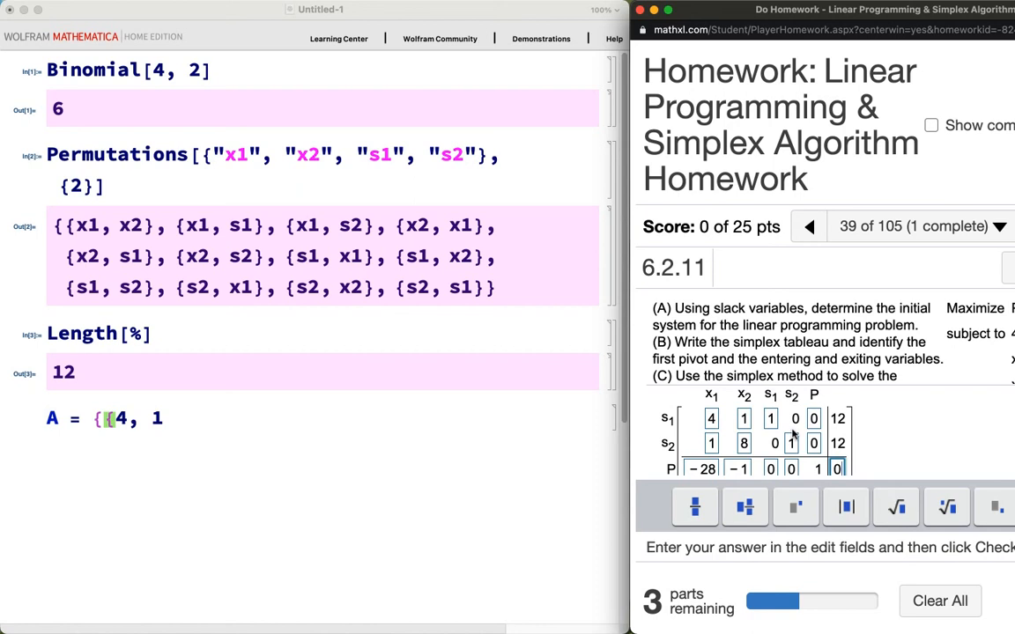
pyautogui.scroll(-1, 794, 433)
pyautogui.click(793, 433)
pyautogui.write('1')
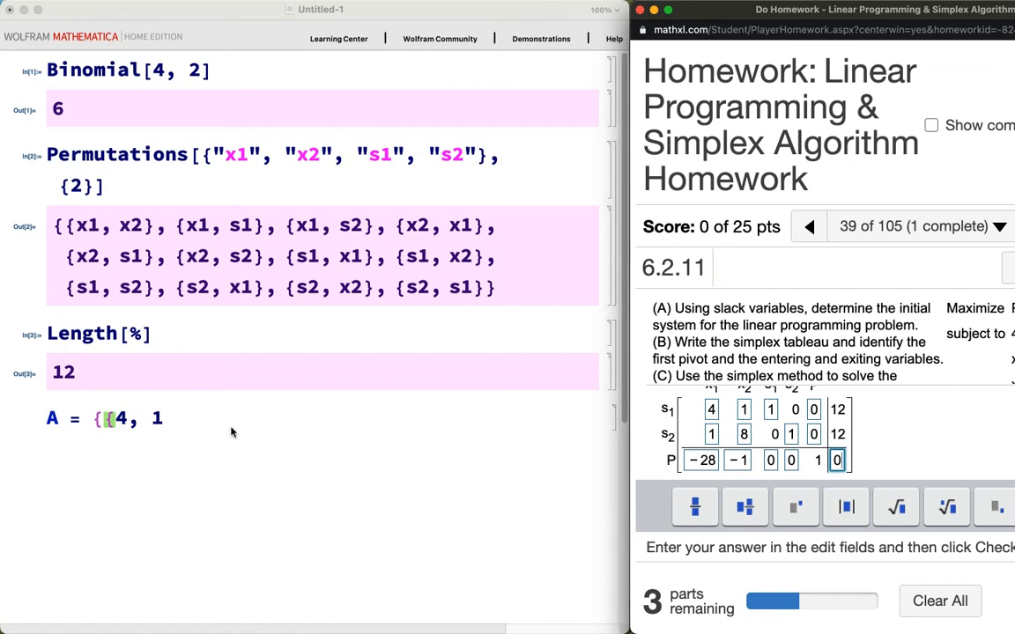
# Complete matrix A in the Mathematica notebook with the rows {1, 8} and {-28, -1}, and evaluate it with MatrixForm
pyautogui.click(191, 423)
pyautogui.write('}, {1,')
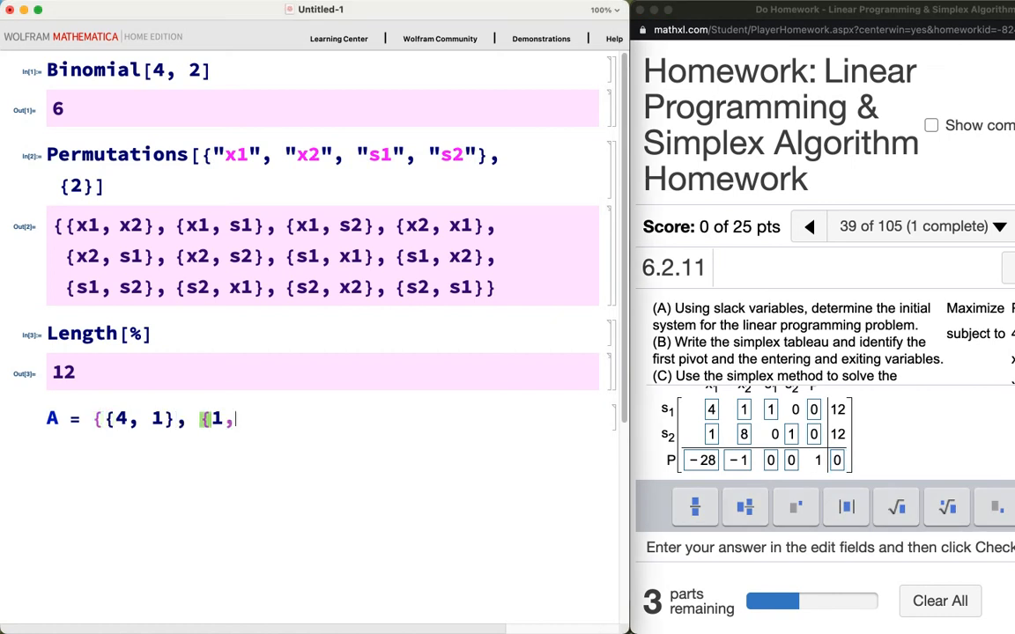
pyautogui.write(' 8}, ')
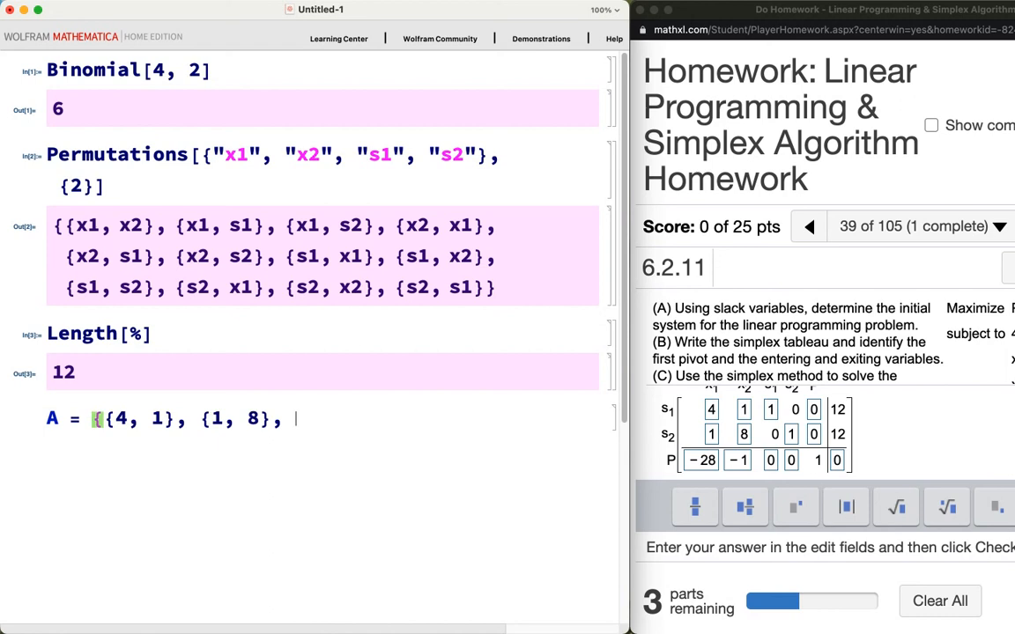
pyautogui.write('{-28, ')
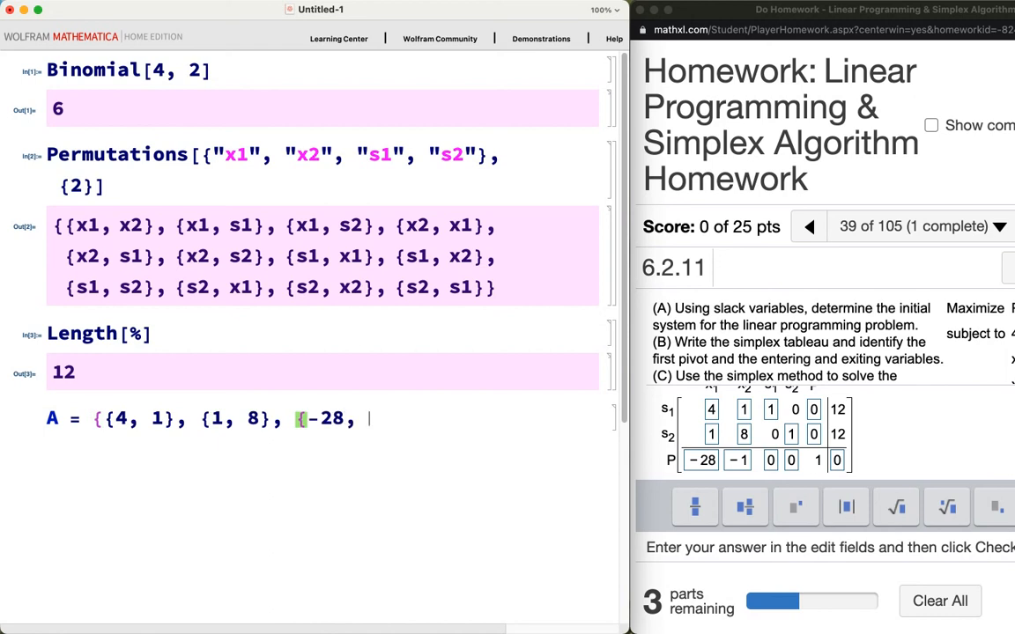
pyautogui.write('-1')
pyautogui.write('}}; A //')
pyautogui.write(' Matrix')
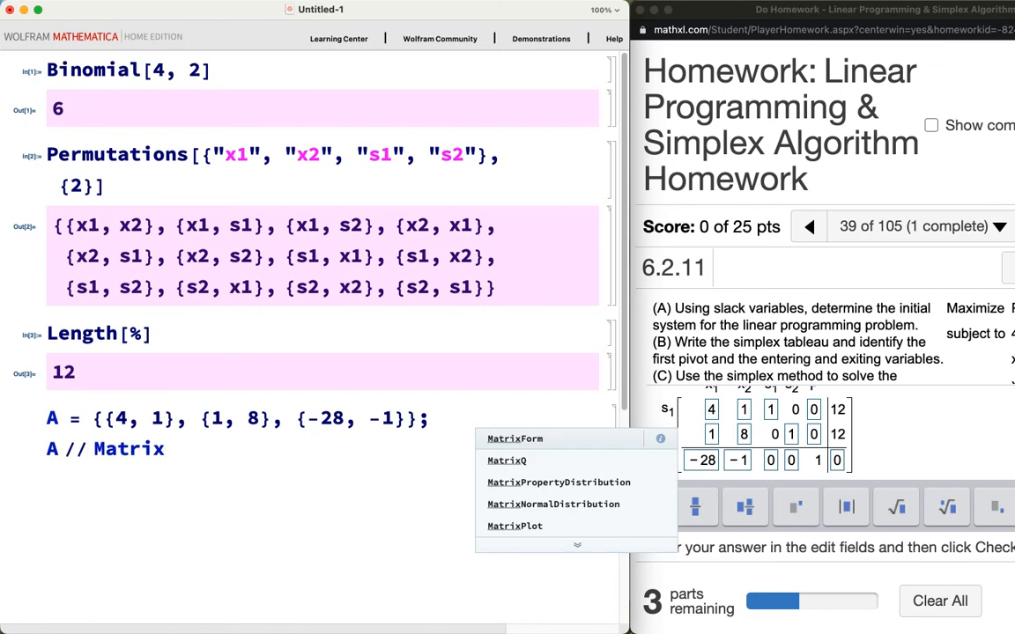
pyautogui.write('Form')
pyautogui.hotkey('shift', 'Return')
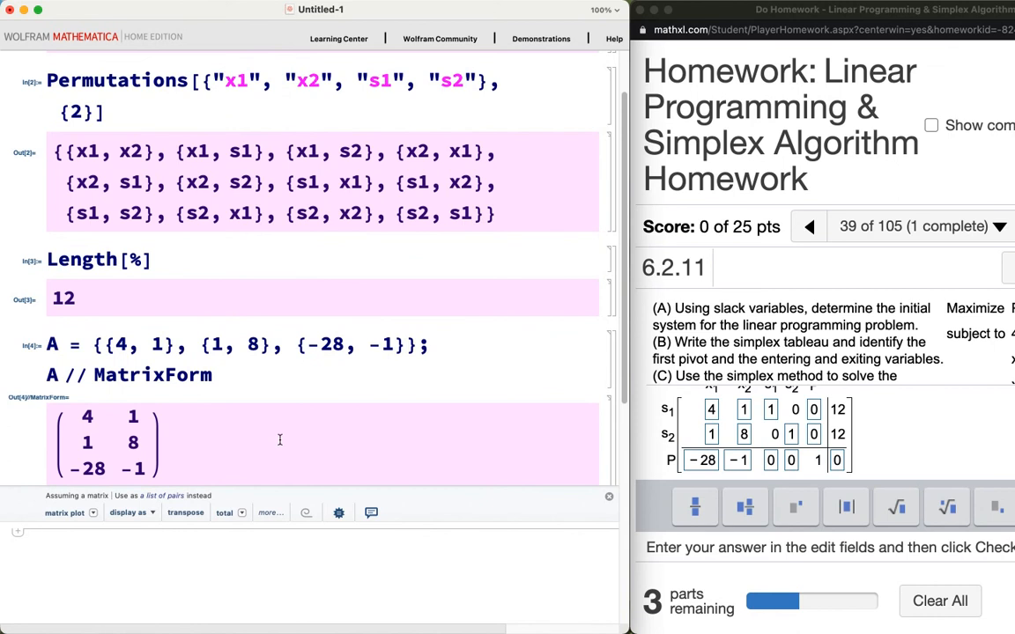
# Evaluate IdentityMatrix[3] in MatrixForm below matrix A
pyautogui.scroll(-3, 299, 430)
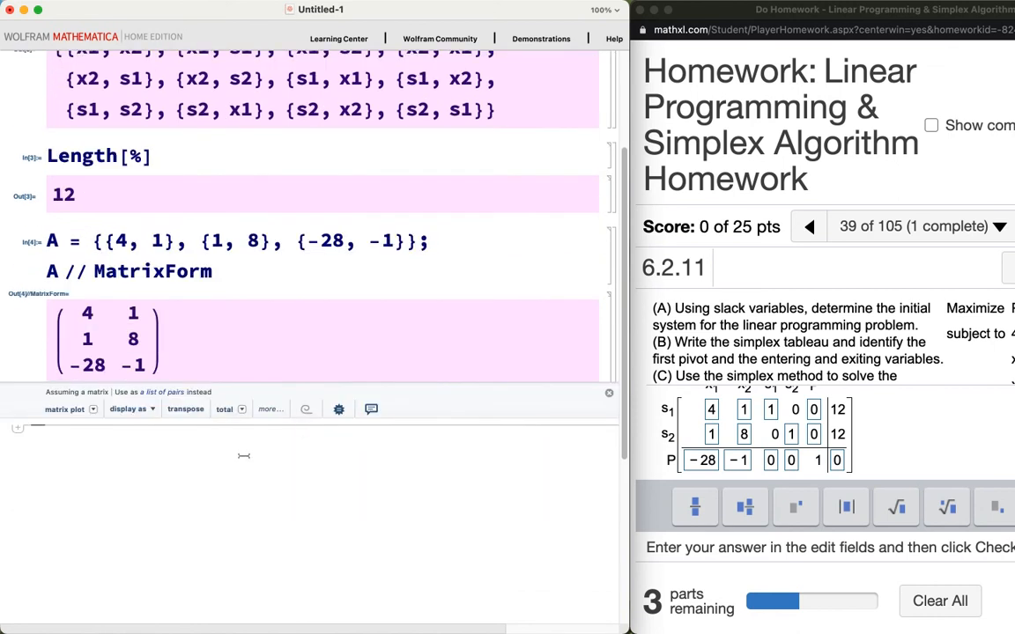
pyautogui.write('Identity')
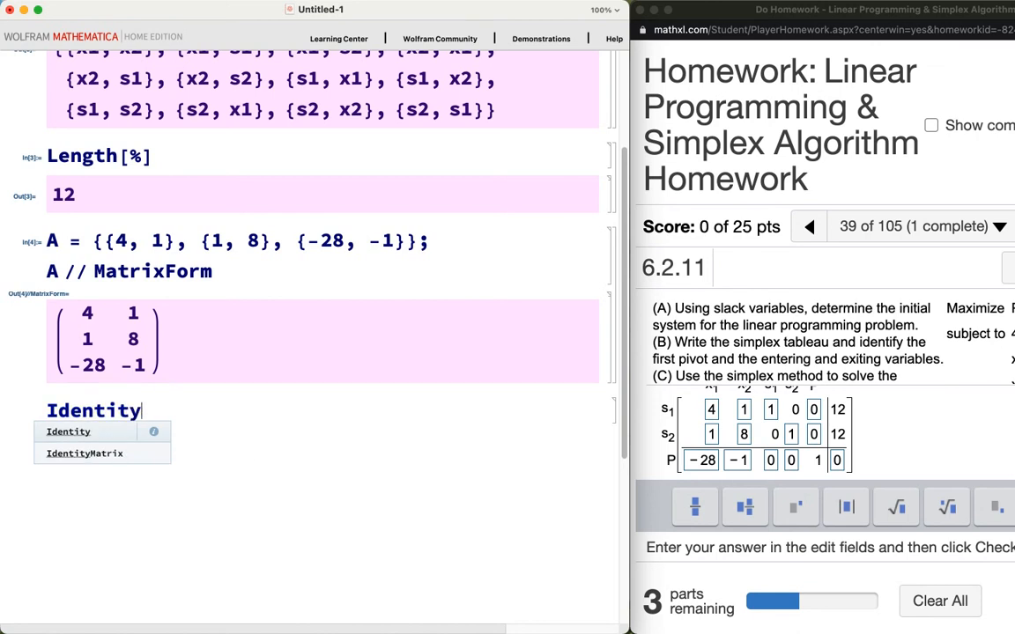
pyautogui.write('Matrix[3] /')
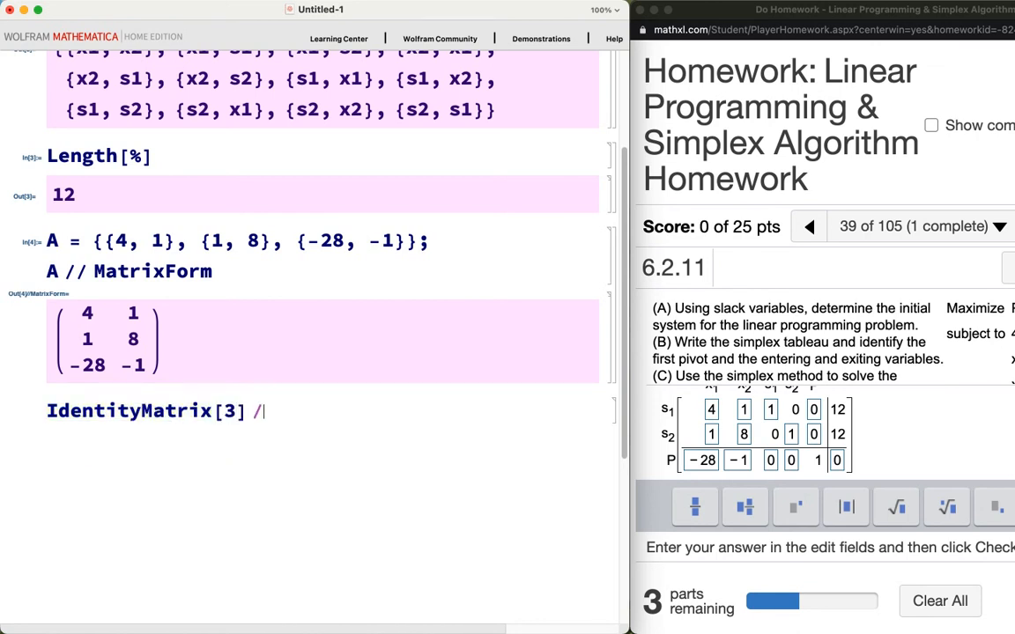
pyautogui.write('/ MatrixForm')
pyautogui.hotkey('shift', 'Return')
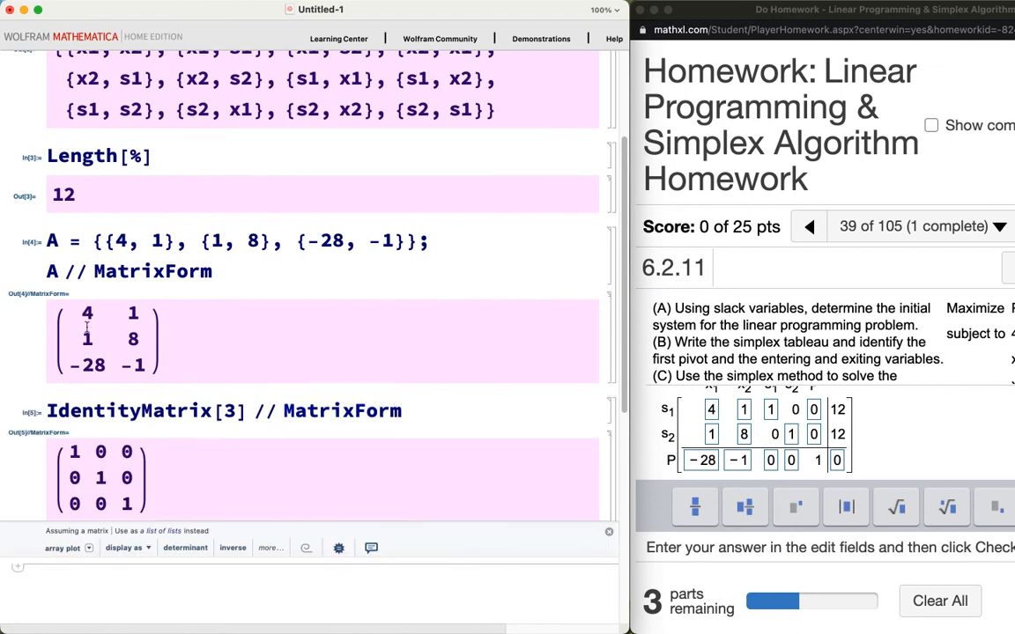
# Start redefining A below the identity matrix output as a Join of A and IdentityMatrix[3]
pyautogui.scroll(-3, 162, 371)
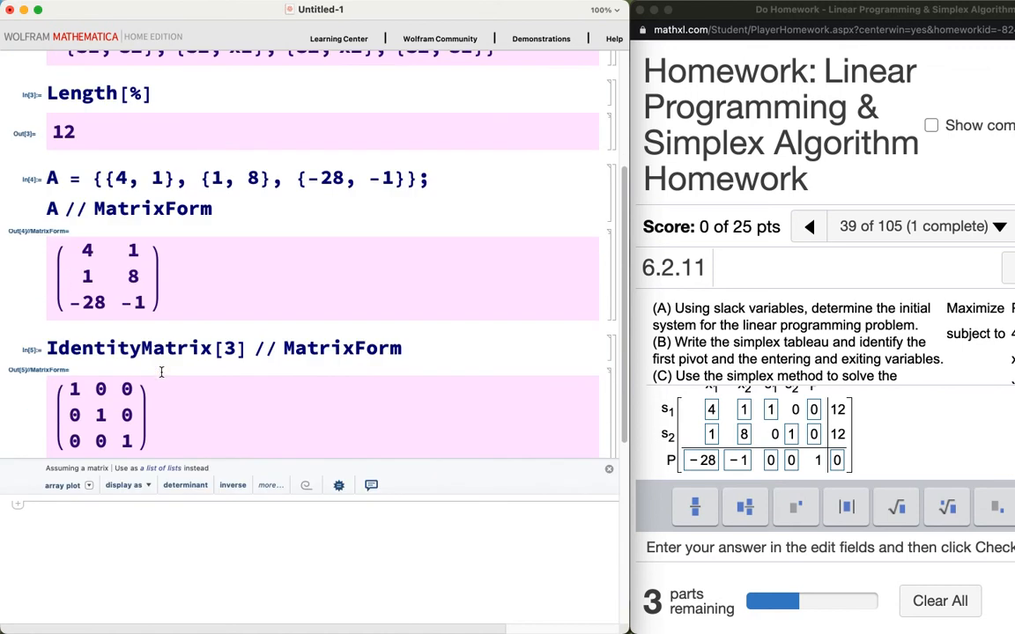
pyautogui.write('A = Join')
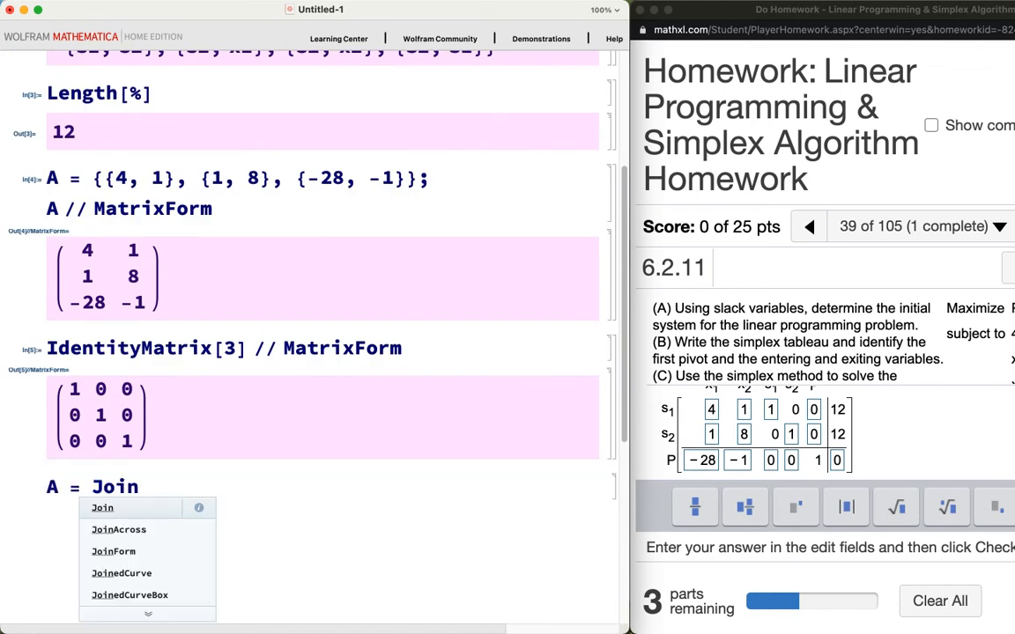
pyautogui.write('[A, ')
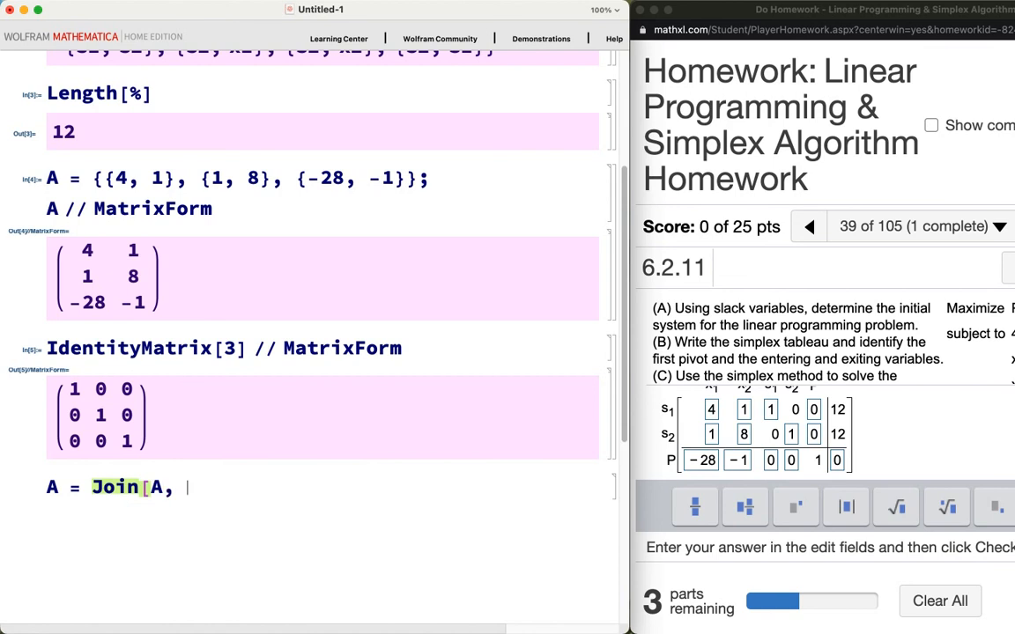
pyautogui.write('Identity')
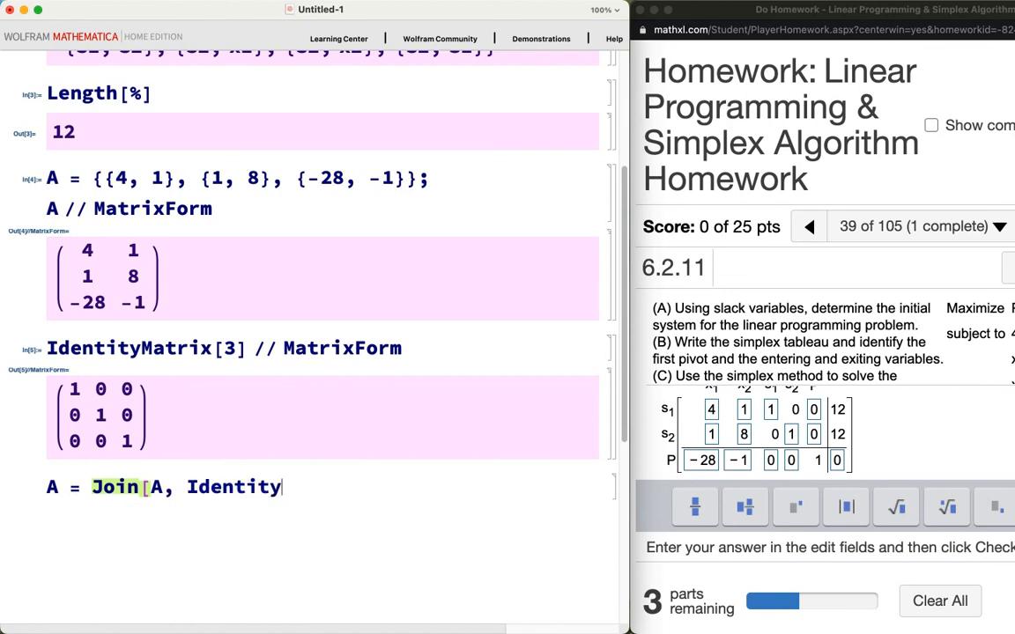
pyautogui.write('Matrix[3')
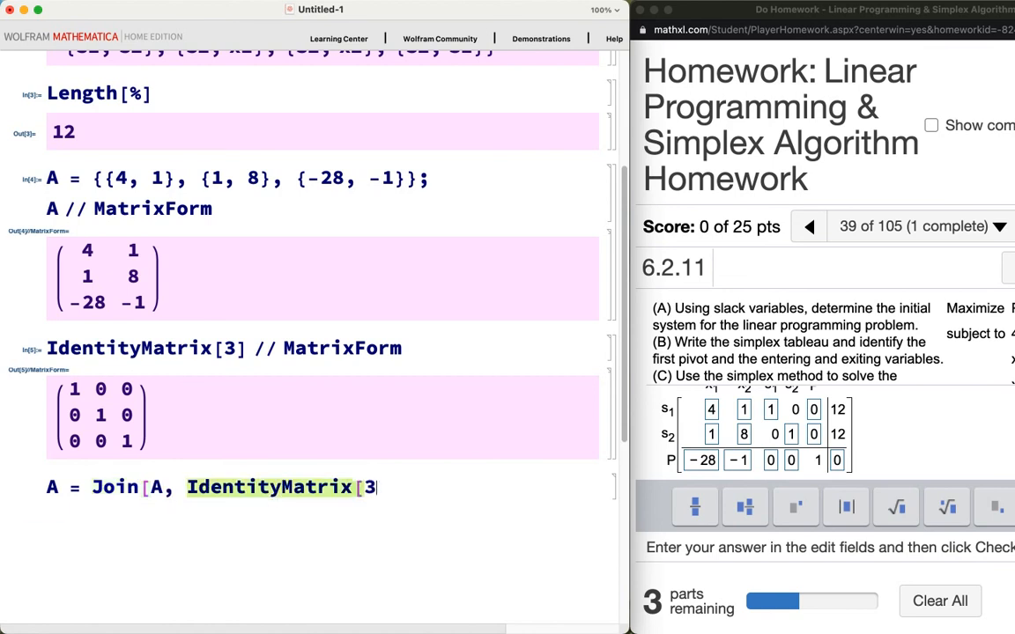
# Complete the Join with the constants column {{12}, {12}, {0}} and level 2, ending the line with a semicolon
pyautogui.write('], {{')
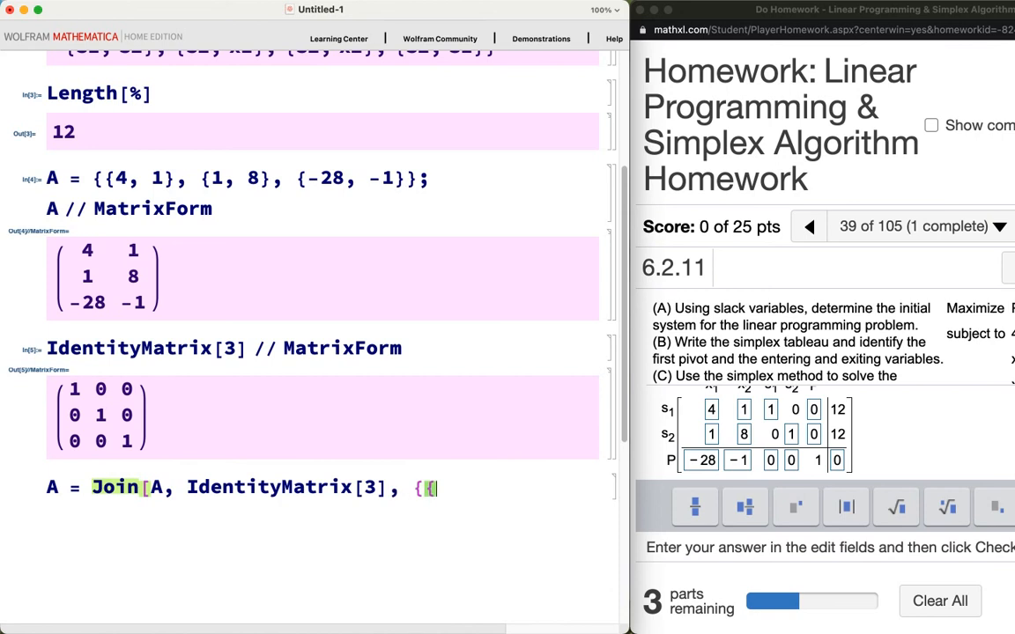
pyautogui.write('12}, ')
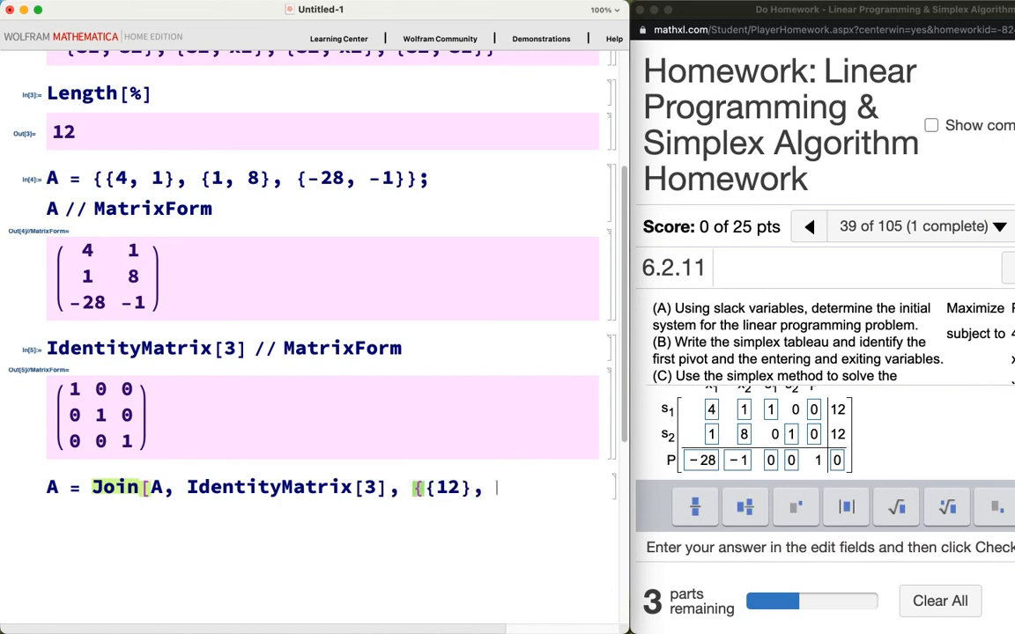
pyautogui.write('{12}, {')
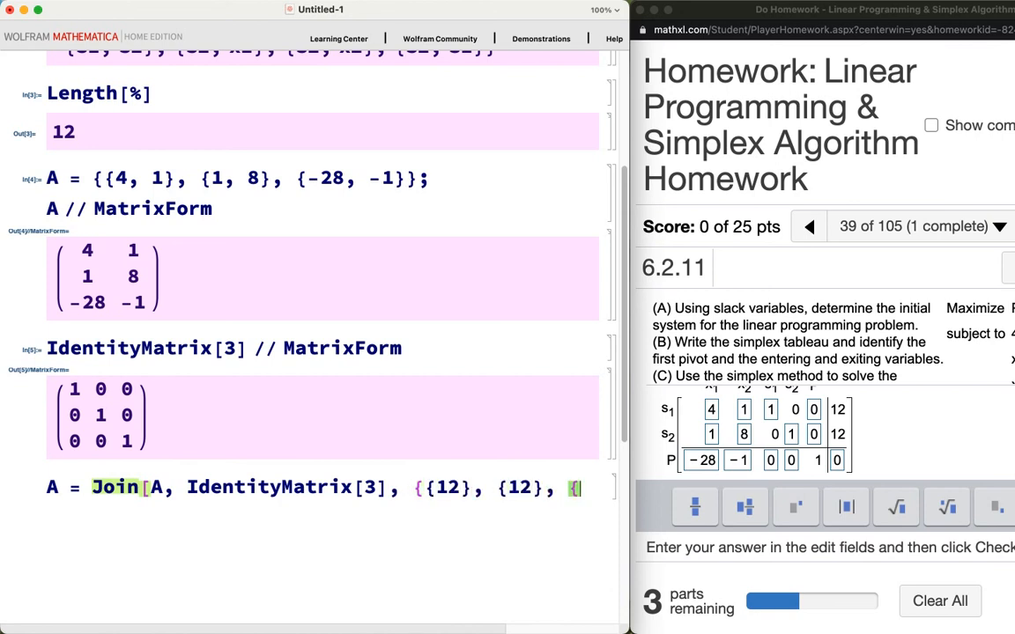
pyautogui.write('0}};')
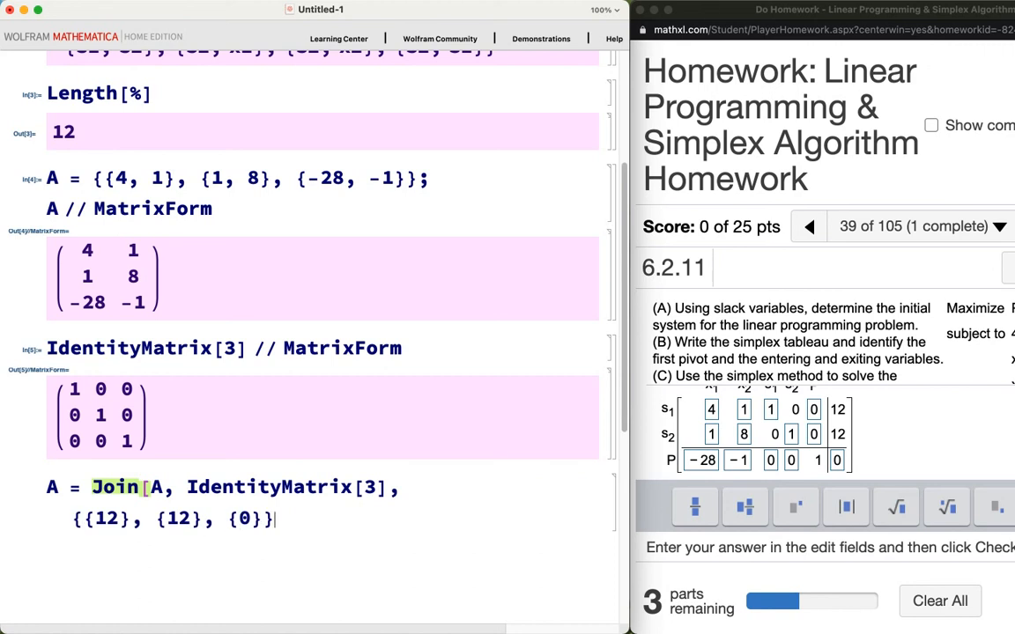
pyautogui.press('BackSpace')
pyautogui.write('2]')
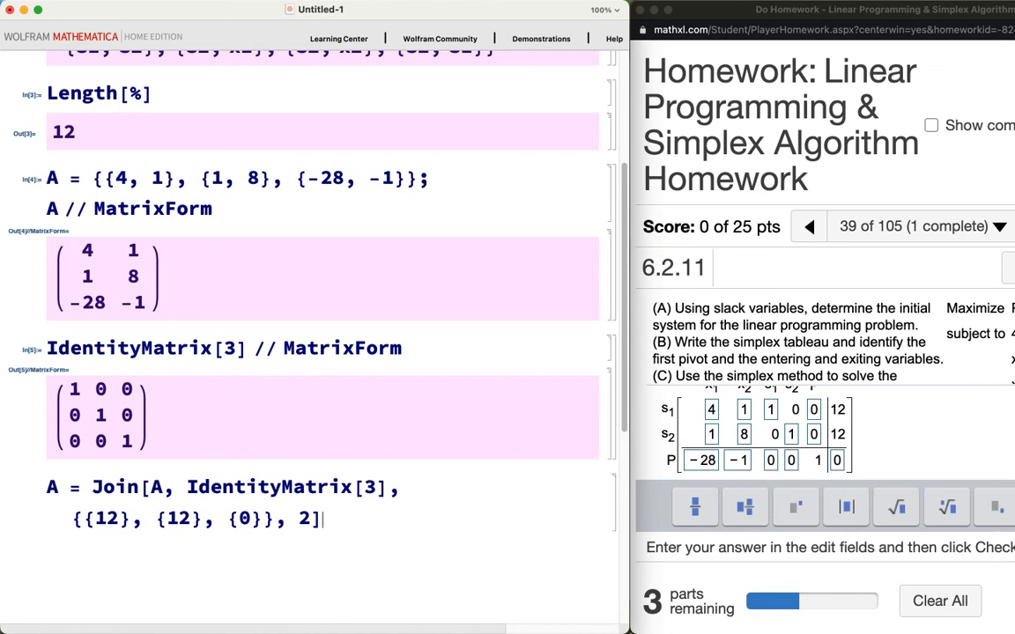
pyautogui.press('BackSpace')
pyautogui.write('];')
# Add A // MatrixForm under the Join definition and evaluate the cell
pyautogui.press('Return')
pyautogui.write('A //')
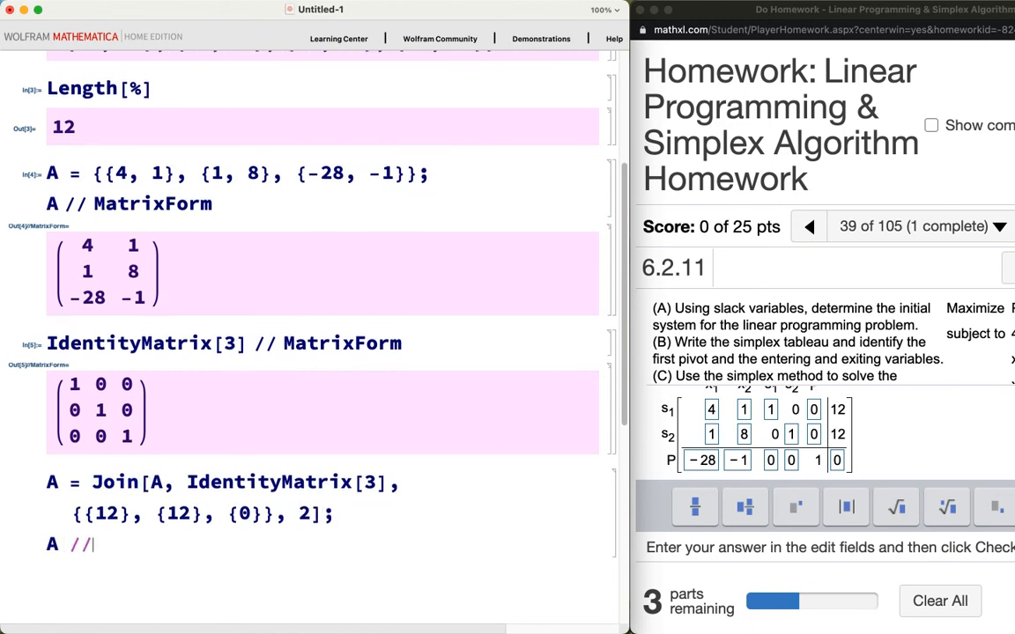
pyautogui.write(' MatrixForm')
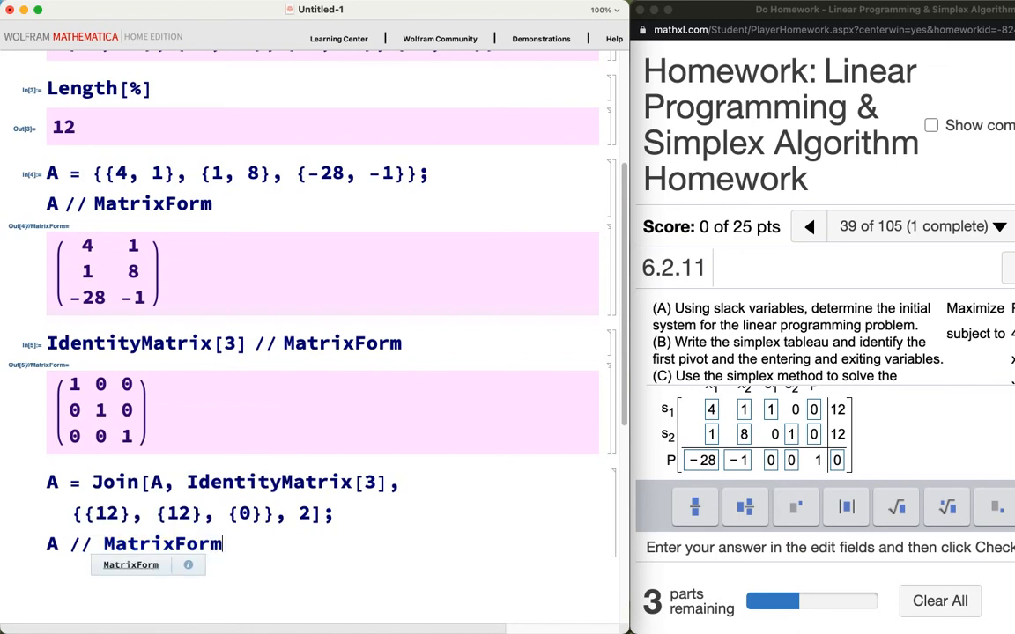
pyautogui.hotkey('shift', 'Return')
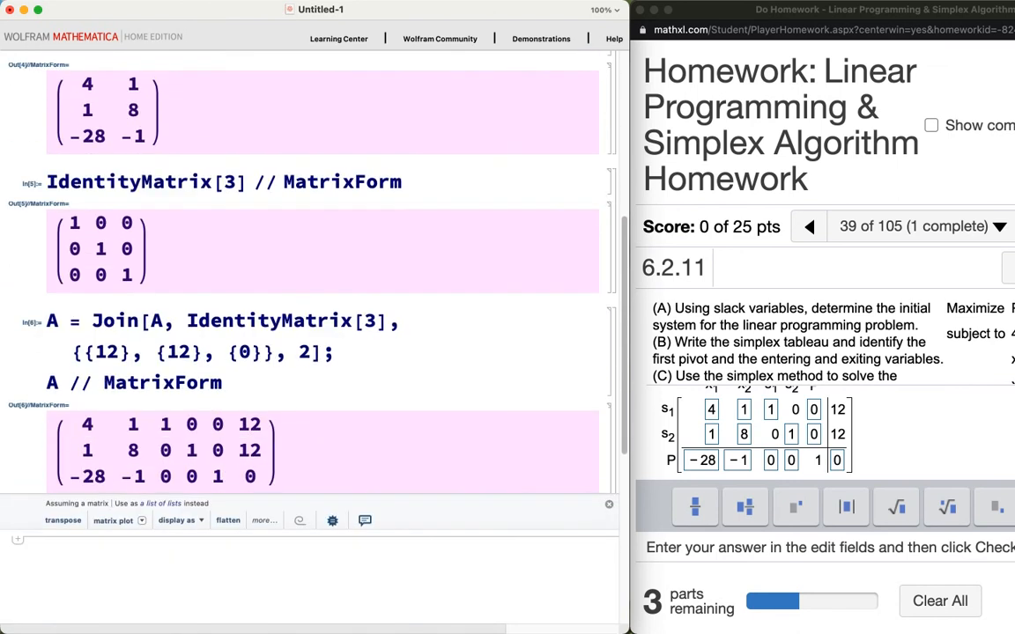
# Enlarge the homework window to fill the screen, then check the part B tableau answer and dismiss the feedback
pyautogui.scroll(-1, 885, 451)
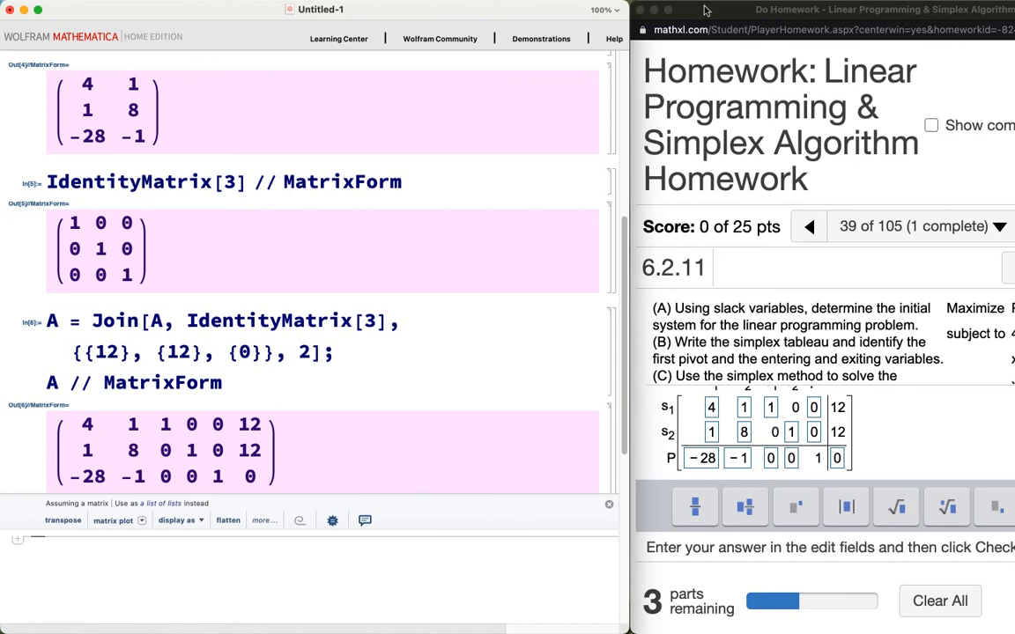
pyautogui.moveTo(629, 14); pyautogui.dragTo(600, 14)
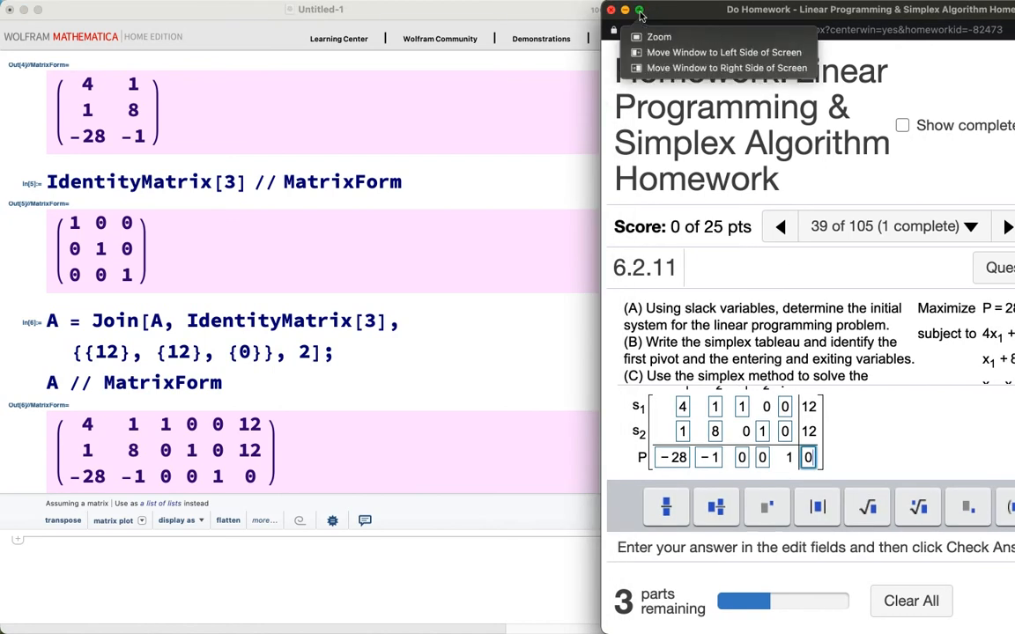
pyautogui.keyDown('alt'); pyautogui.click(641, 12); pyautogui.keyUp('alt')
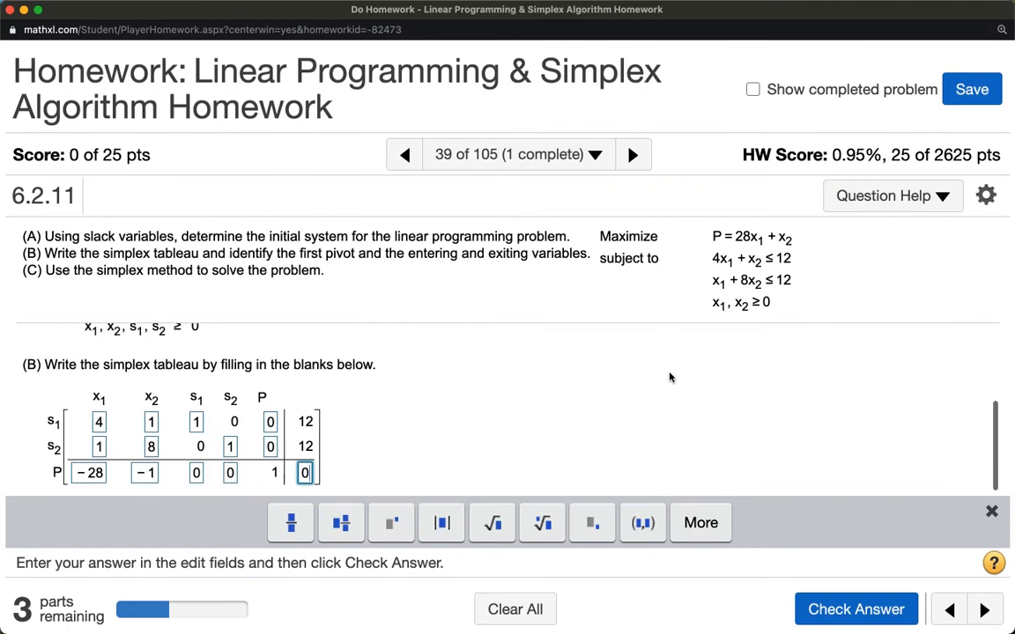
pyautogui.click(820, 608)
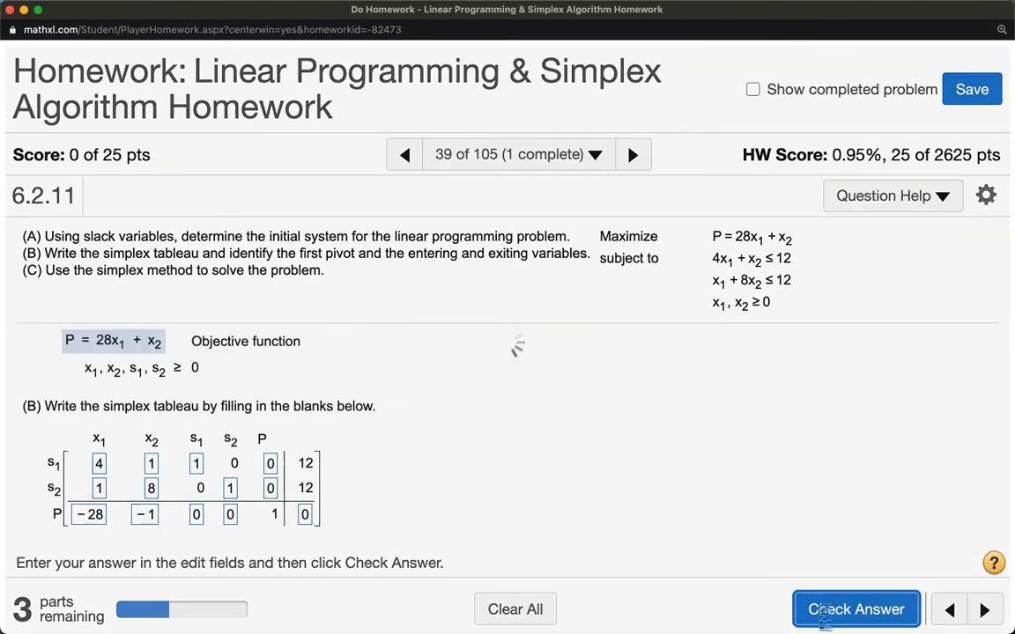
pyautogui.click(506, 435)
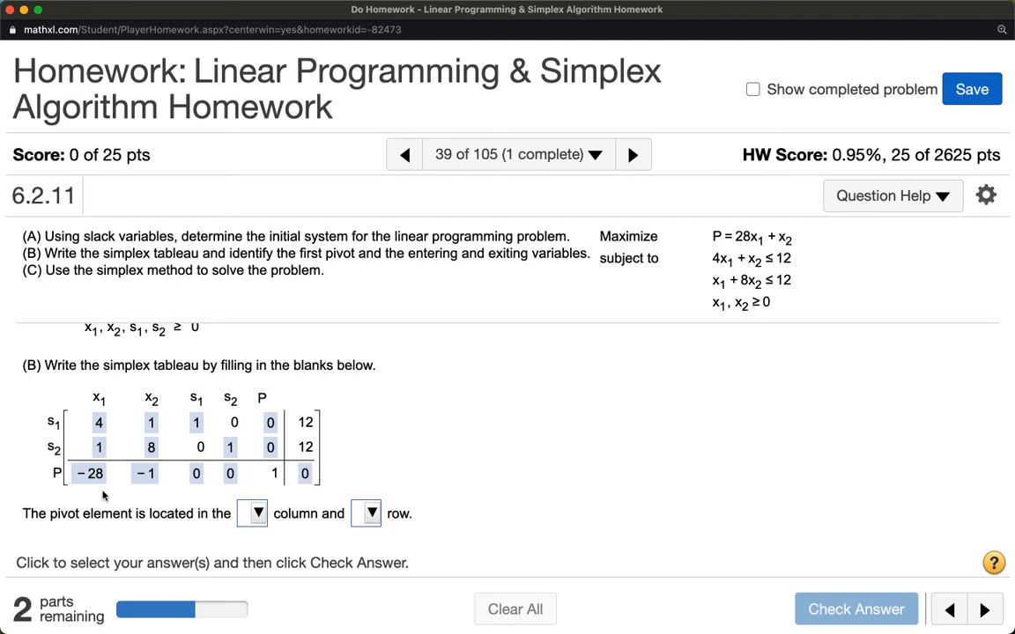
# Outline the tableau's x1 column and write the ratios 12/4 = 3 and 12/1 = 12 beside the constraint rows
pyautogui.moveTo(103, 493)
pyautogui.mouseDown()
pyautogui.moveTo(110, 458)
pyautogui.moveTo(71, 461)
pyautogui.moveTo(72, 492)
pyautogui.moveTo(110, 490)
pyautogui.mouseUp()
pyautogui.moveTo(118, 397)
pyautogui.mouseDown()
pyautogui.moveTo(117, 501)
pyautogui.moveTo(51, 424)
pyautogui.moveTo(51, 392)
pyautogui.moveTo(101, 379)
pyautogui.moveTo(119, 399)
pyautogui.mouseUp()
pyautogui.click(316, 409)
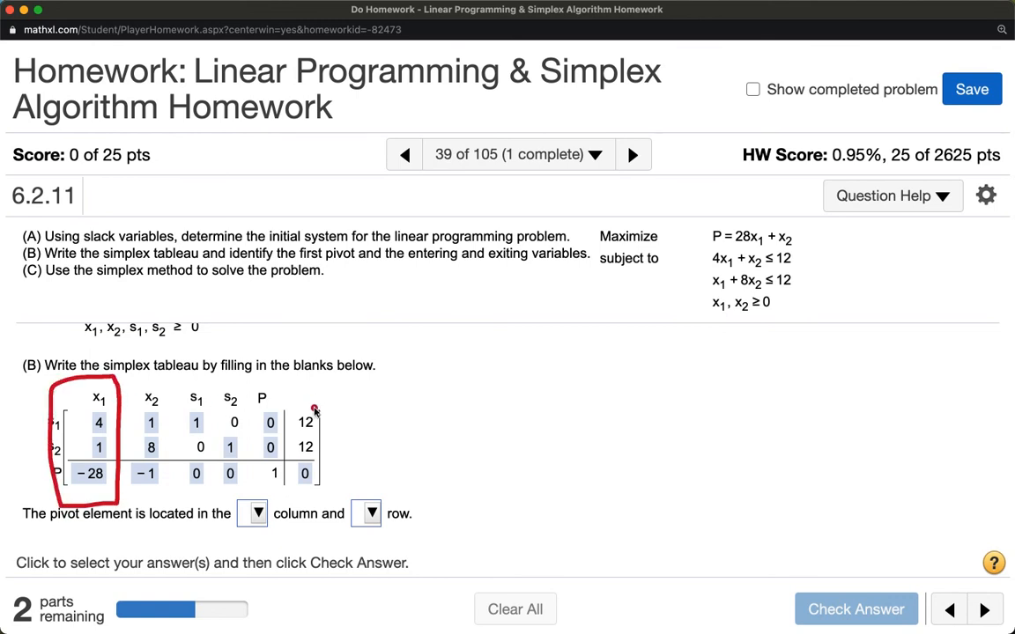
pyautogui.moveTo(355, 405)
pyautogui.mouseDown()
pyautogui.moveTo(356, 432)
pyautogui.moveTo(368, 429)
pyautogui.mouseUp()
pyautogui.moveTo(393, 388)
pyautogui.mouseDown()
pyautogui.moveTo(393, 426)
pyautogui.moveTo(421, 424)
pyautogui.moveTo(420, 432)
pyautogui.moveTo(439, 413)
pyautogui.moveTo(458, 412)
pyautogui.moveTo(458, 426)
pyautogui.moveTo(490, 408)
pyautogui.moveTo(477, 437)
pyautogui.mouseUp()
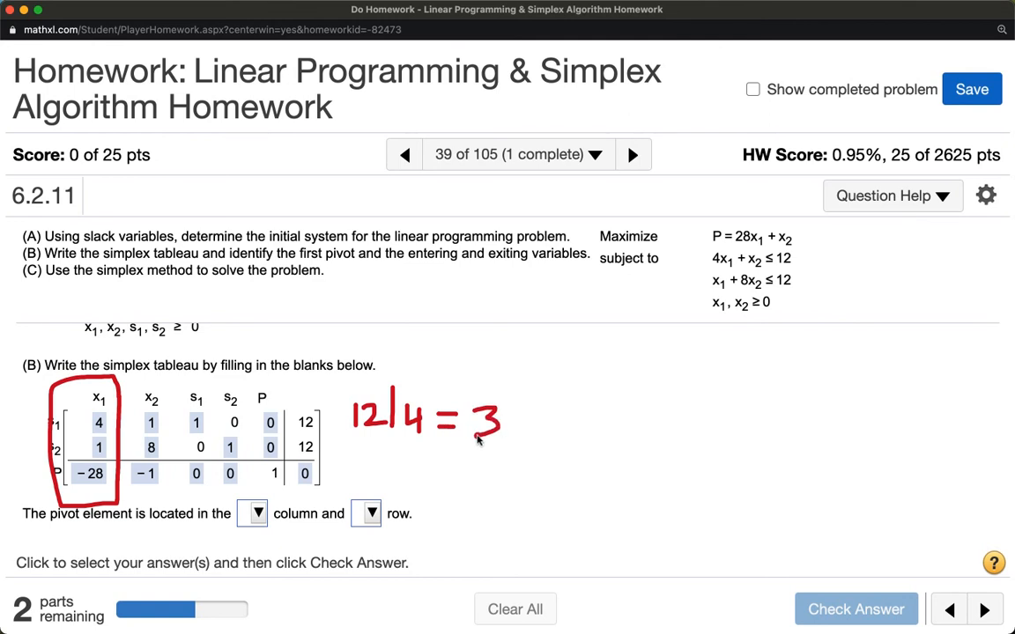
pyautogui.moveTo(366, 457)
pyautogui.mouseDown()
pyautogui.moveTo(368, 478)
pyautogui.moveTo(376, 467)
pyautogui.moveTo(397, 480)
pyautogui.mouseUp()
pyautogui.moveTo(408, 440)
pyautogui.mouseDown()
pyautogui.moveTo(401, 498)
pyautogui.moveTo(468, 479)
pyautogui.moveTo(492, 490)
pyautogui.moveTo(513, 465)
pyautogui.moveTo(500, 487)
pyautogui.moveTo(544, 486)
pyautogui.mouseUp()
# Write the comparison 3 < 12, circle the pivot element 4 in the tableau, and clear the annotations
pyautogui.moveTo(604, 420)
pyautogui.mouseDown()
pyautogui.moveTo(621, 423)
pyautogui.moveTo(606, 437)
pyautogui.mouseUp()
pyautogui.moveTo(675, 412)
pyautogui.mouseDown()
pyautogui.moveTo(661, 432)
pyautogui.moveTo(715, 437)
pyautogui.moveTo(734, 409)
pyautogui.moveTo(783, 437)
pyautogui.mouseUp()
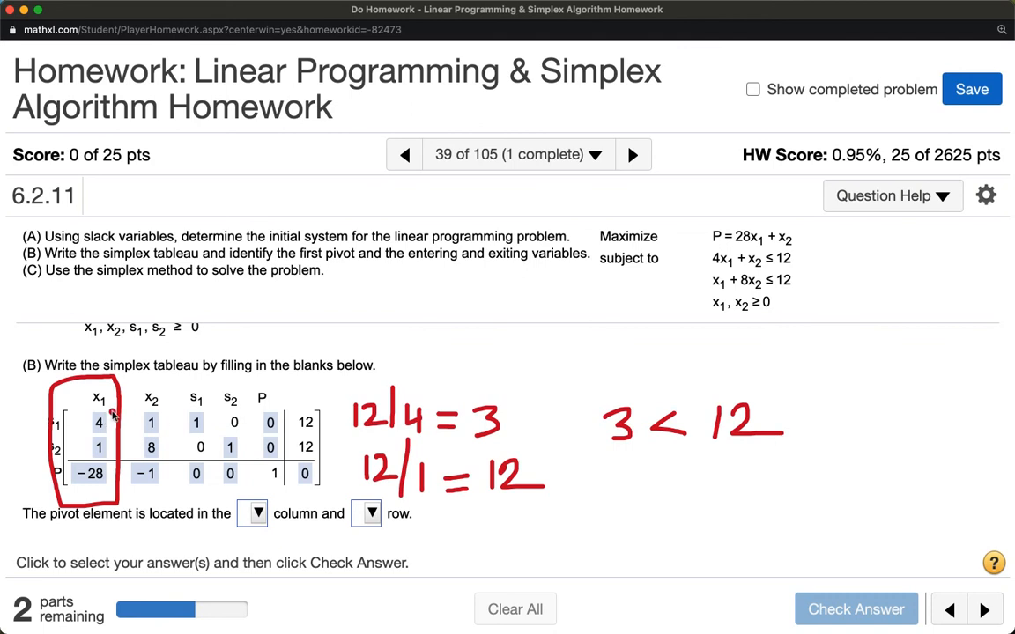
pyautogui.moveTo(112, 414)
pyautogui.mouseDown()
pyautogui.moveTo(81, 416)
pyautogui.moveTo(93, 434)
pyautogui.moveTo(126, 415)
pyautogui.moveTo(101, 410)
pyautogui.mouseUp()
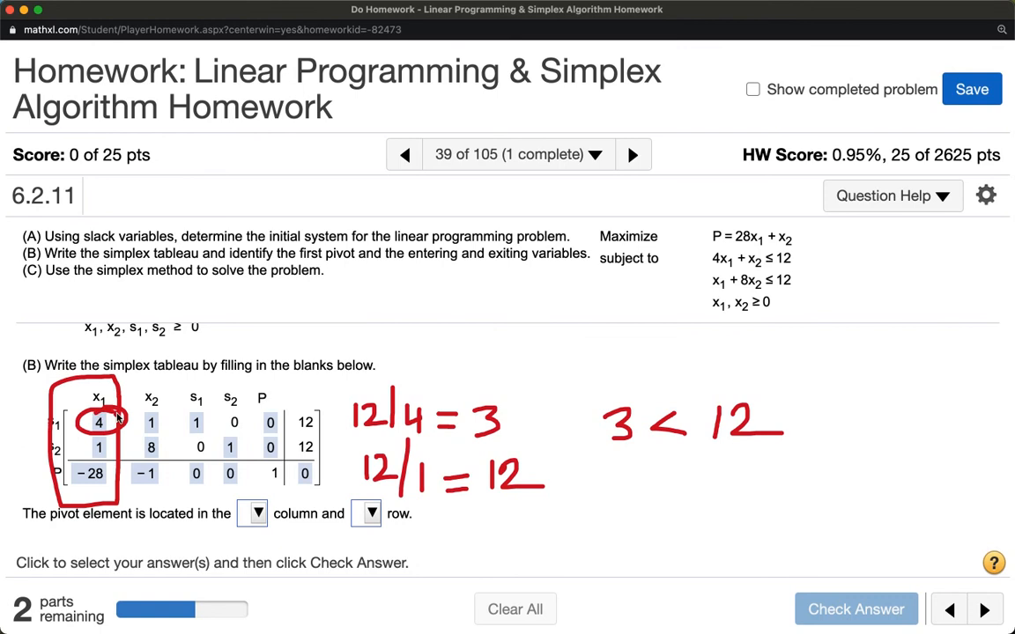
pyautogui.press('Escape')
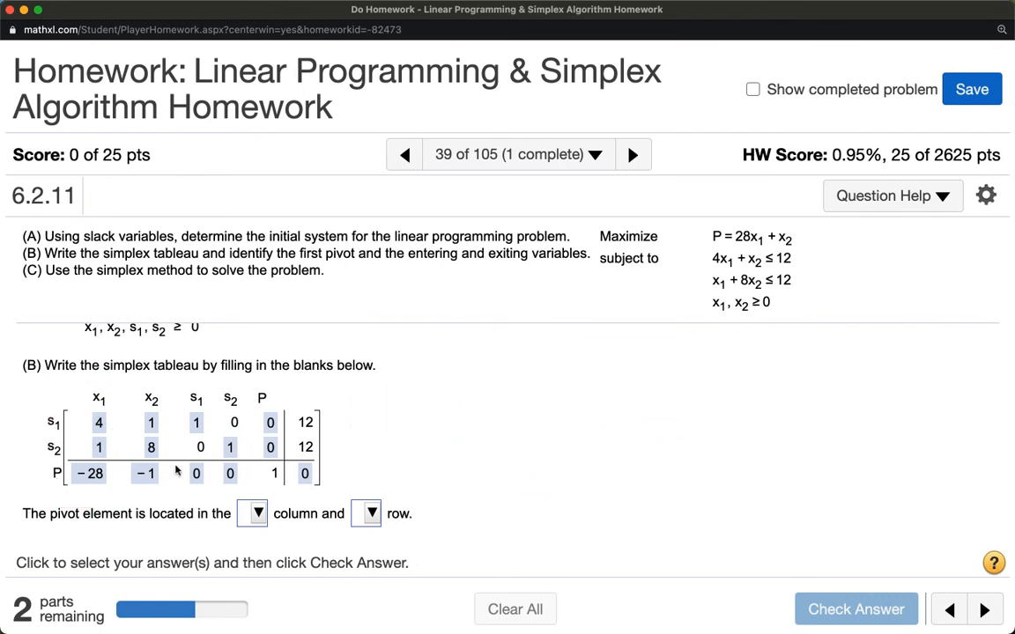
# Set the pivot element's location to the x1 column and s1 row, then check the answer and dismiss the feedback
pyautogui.click(249, 515)
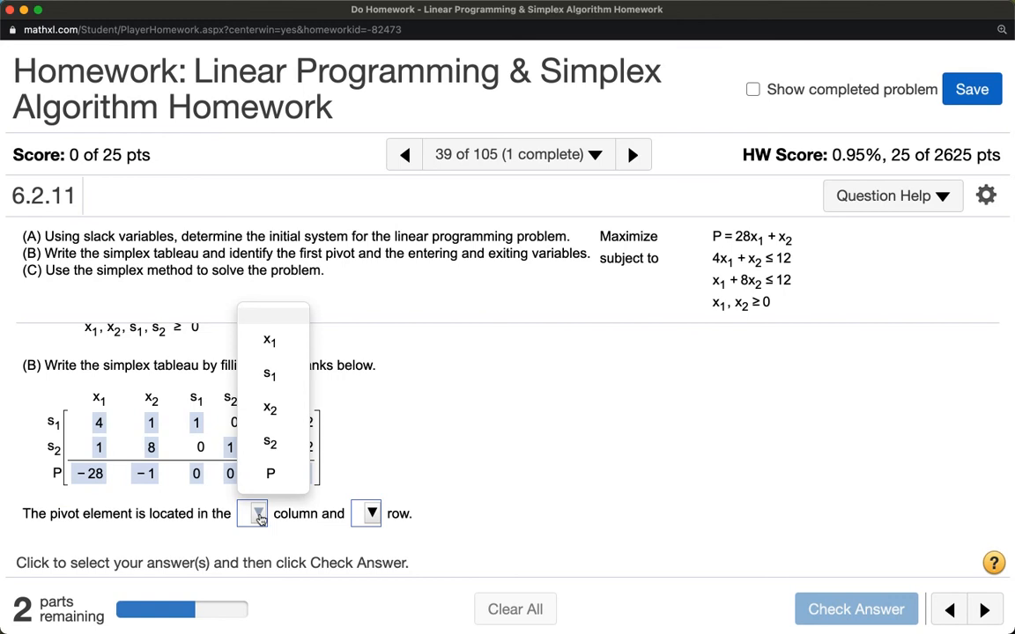
pyautogui.click(282, 344)
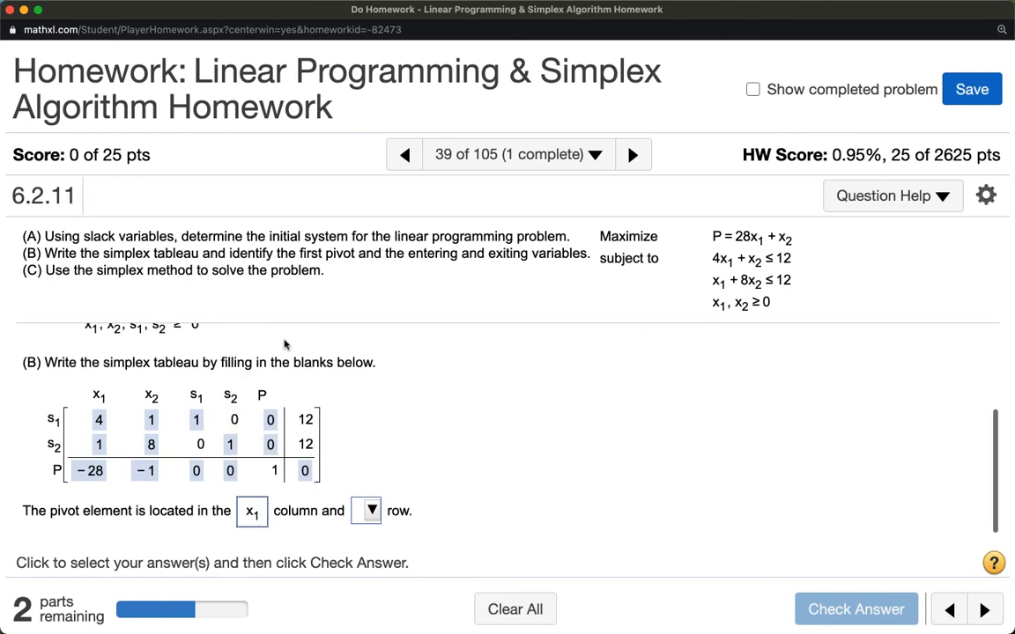
pyautogui.click(368, 511)
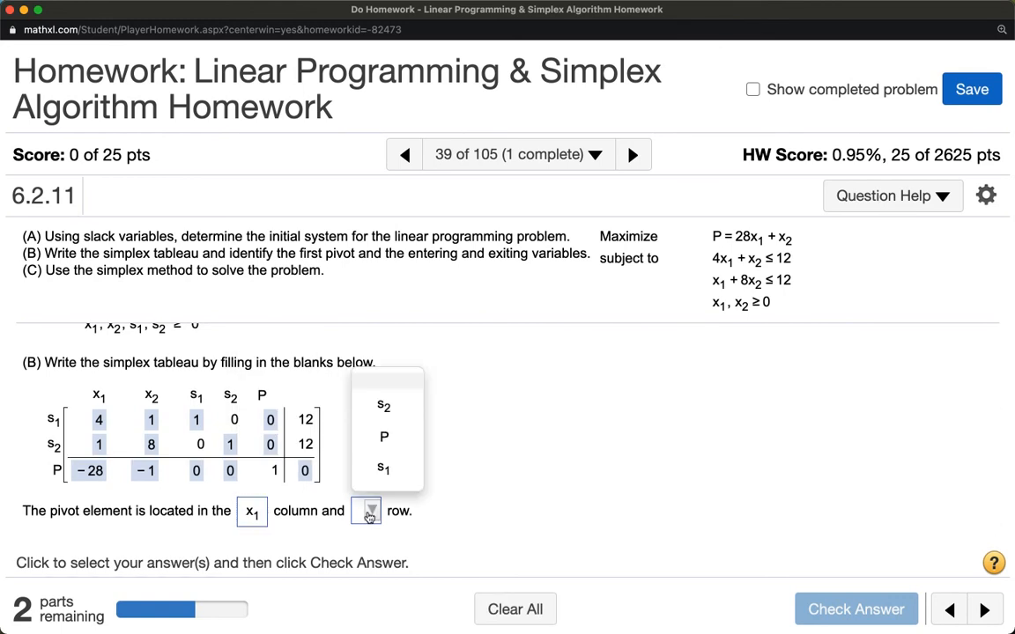
pyautogui.click(384, 471)
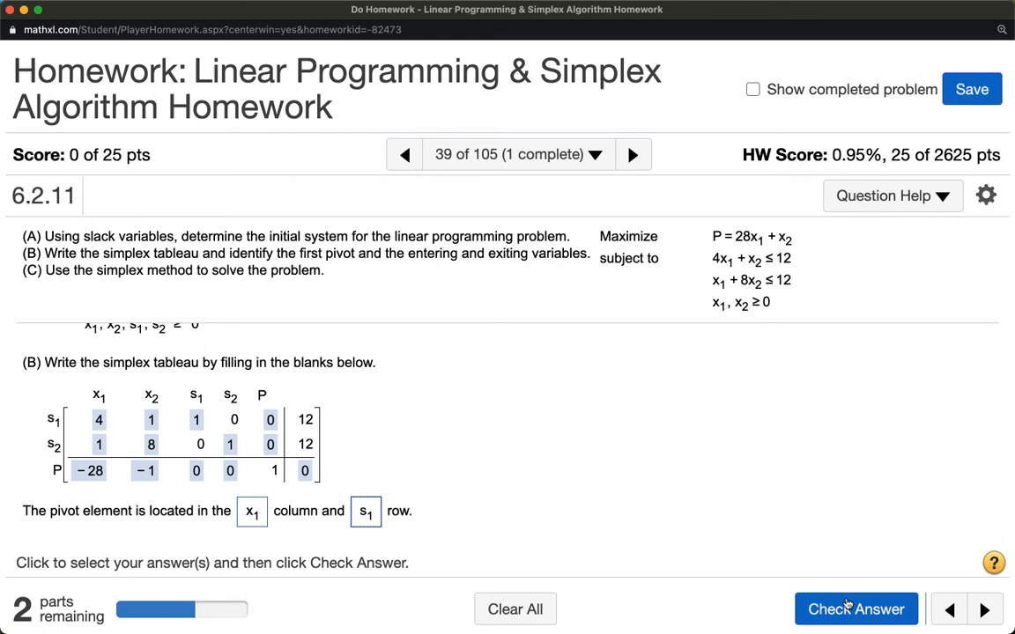
pyautogui.click(845, 611)
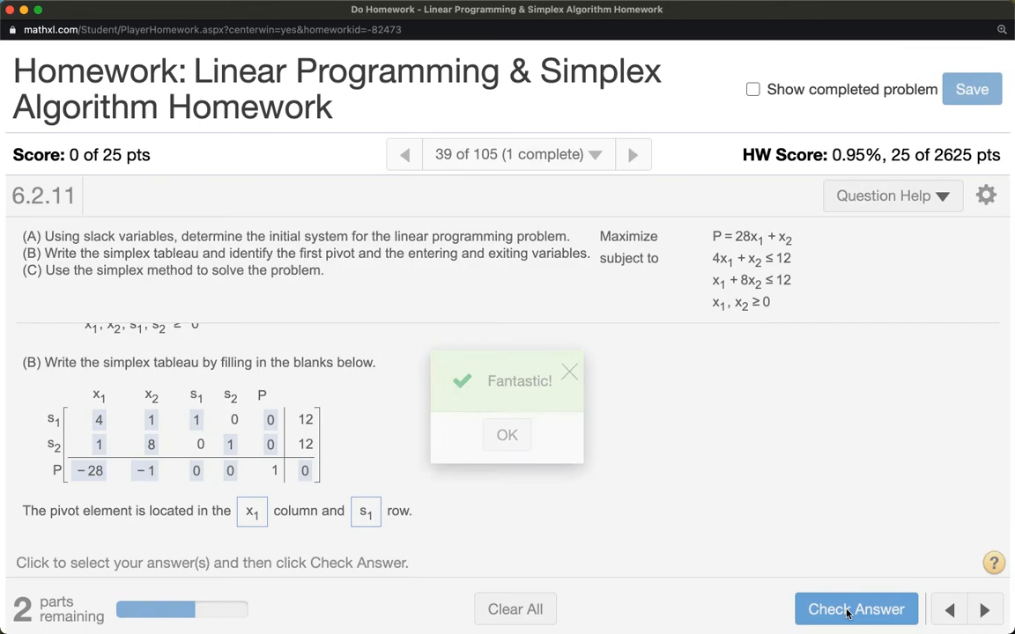
pyautogui.click(508, 435)
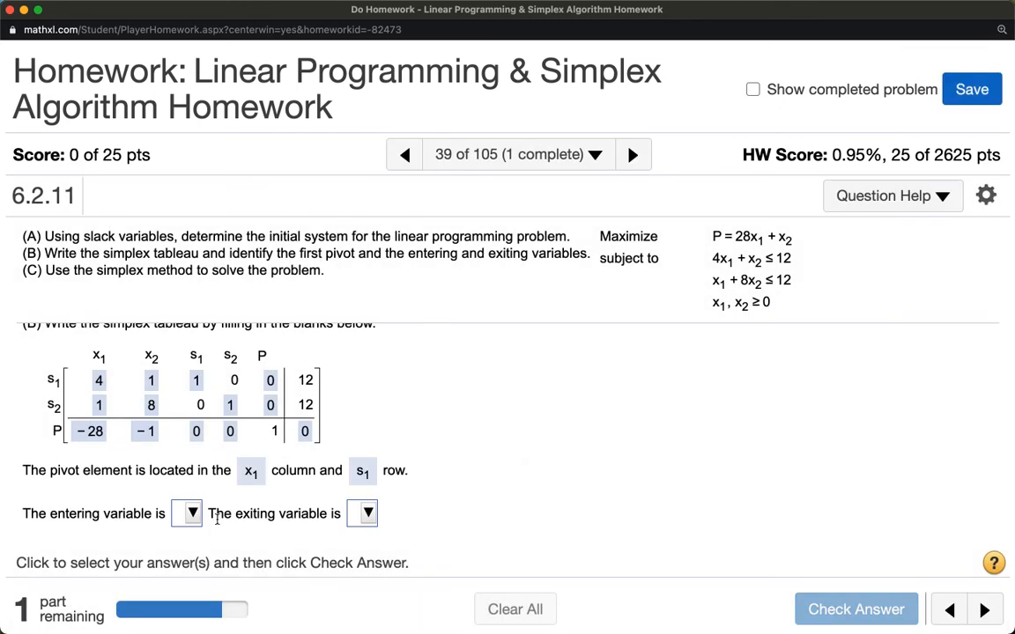
# Submit x1 as the entering variable and s1 as the exiting variable, then restore the homework window beside the Mathematica notebook
pyautogui.click(187, 512)
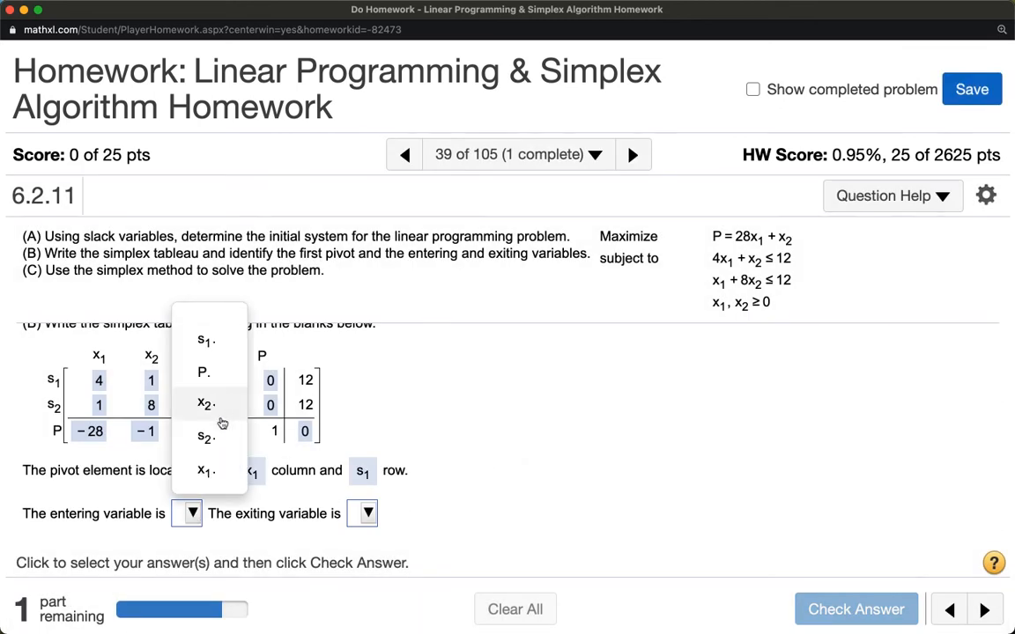
pyautogui.click(206, 470)
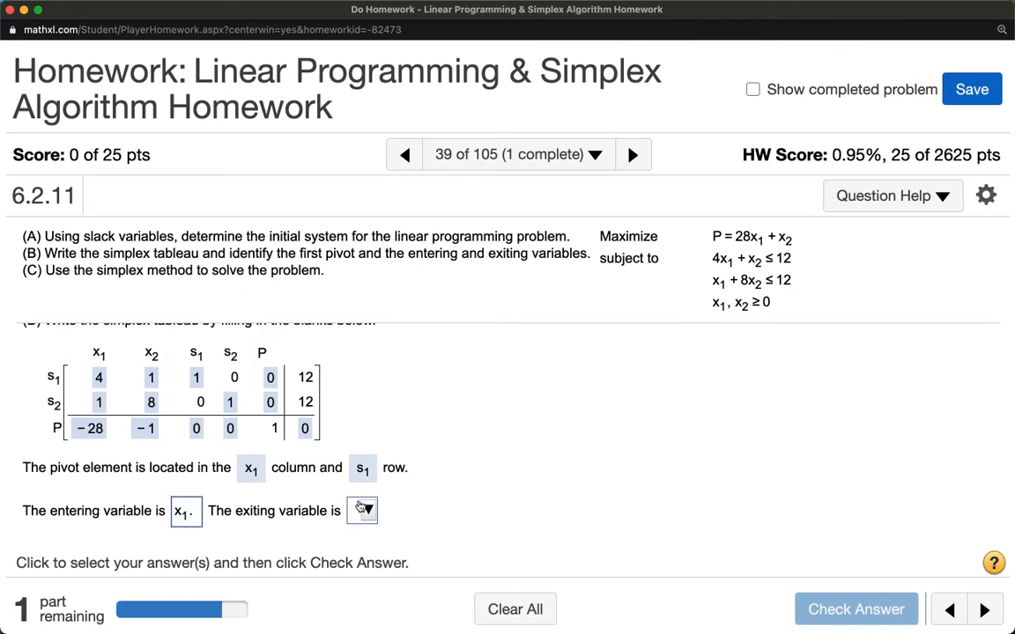
pyautogui.click(367, 511)
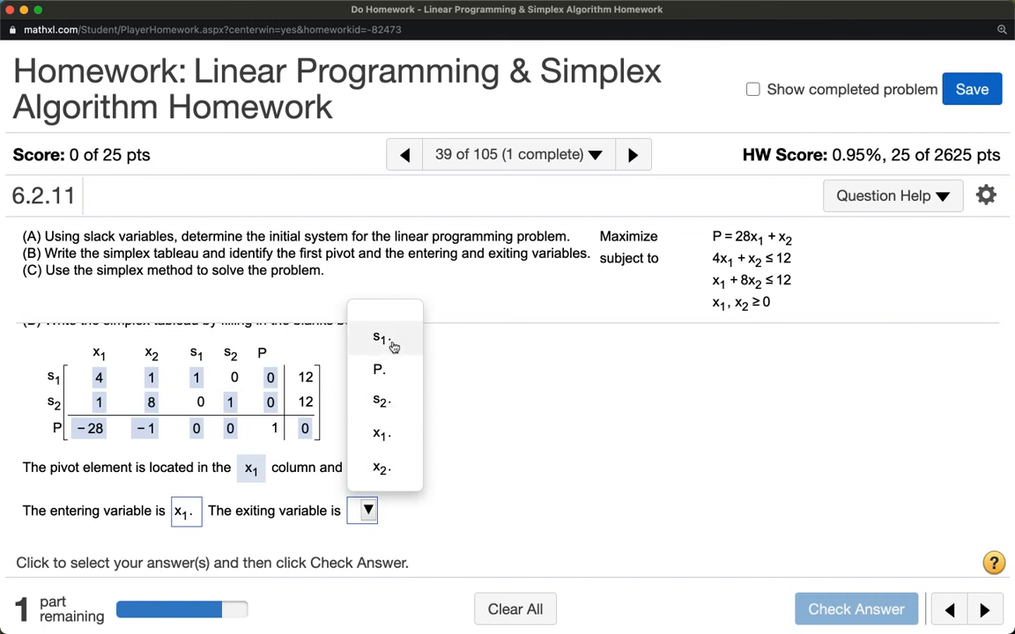
pyautogui.click(392, 341)
pyautogui.click(873, 613)
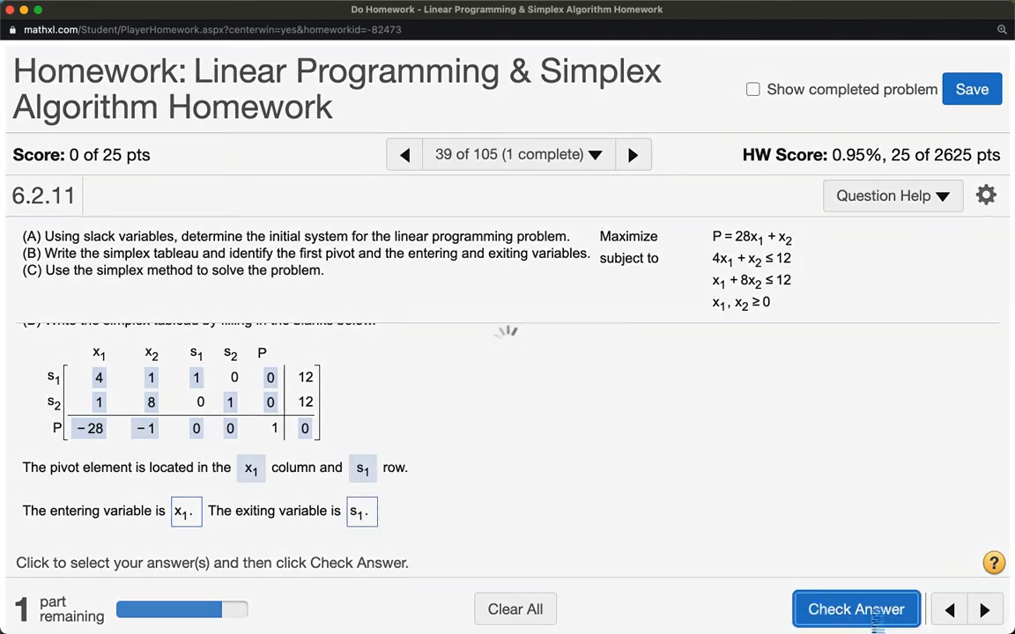
pyautogui.click(518, 439)
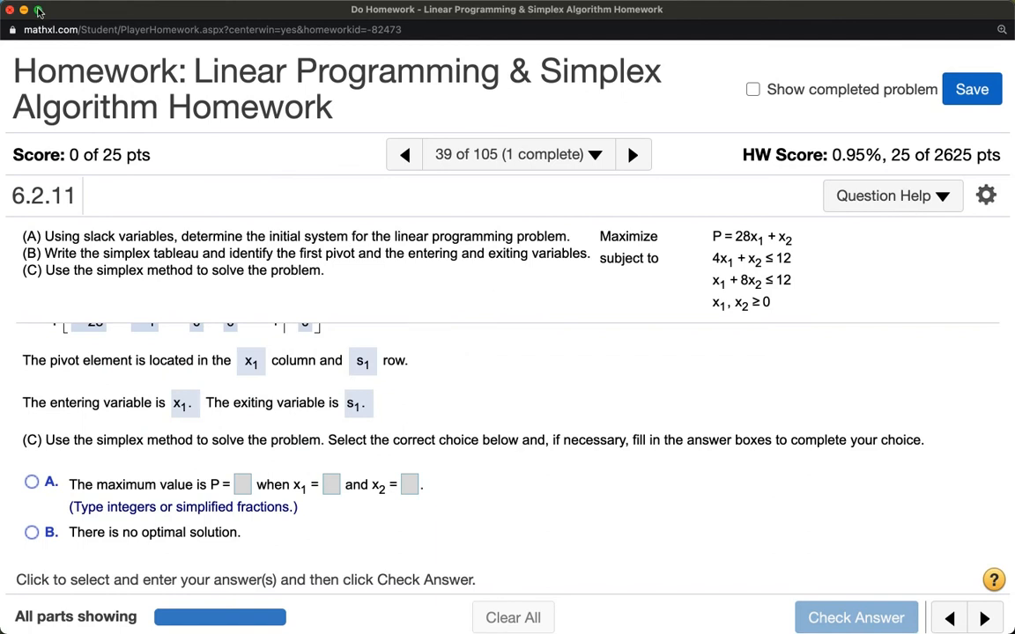
pyautogui.click(39, 10)
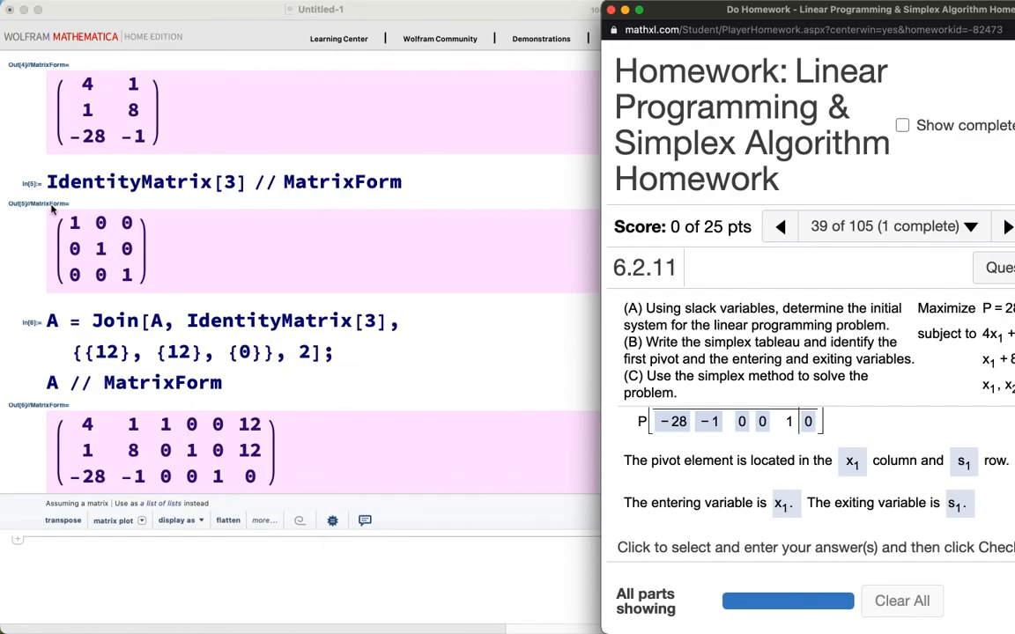
# Sketch an arrow from the tableau to a bracketed target matrix whose first column is 1, 0, 0, and clear the annotations
pyautogui.scroll(-3, 226, 360)
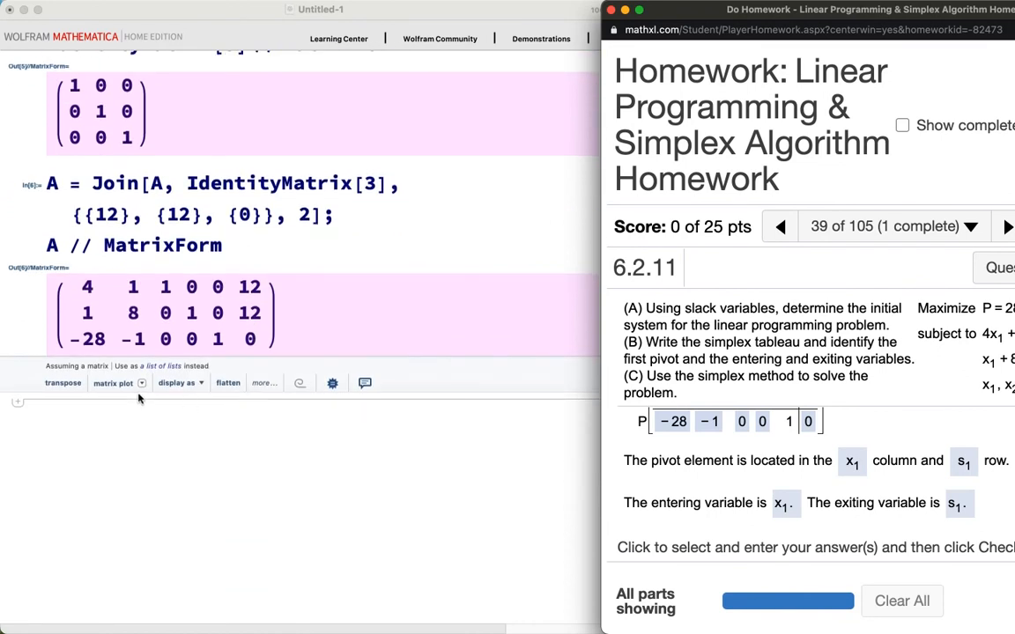
pyautogui.moveTo(102, 273)
pyautogui.mouseDown()
pyautogui.moveTo(74, 290)
pyautogui.moveTo(82, 277)
pyautogui.mouseUp()
pyautogui.moveTo(287, 328)
pyautogui.mouseDown()
pyautogui.moveTo(327, 322)
pyautogui.moveTo(319, 329)
pyautogui.mouseUp()
pyautogui.moveTo(372, 284)
pyautogui.mouseDown()
pyautogui.moveTo(354, 310)
pyautogui.moveTo(369, 354)
pyautogui.mouseUp()
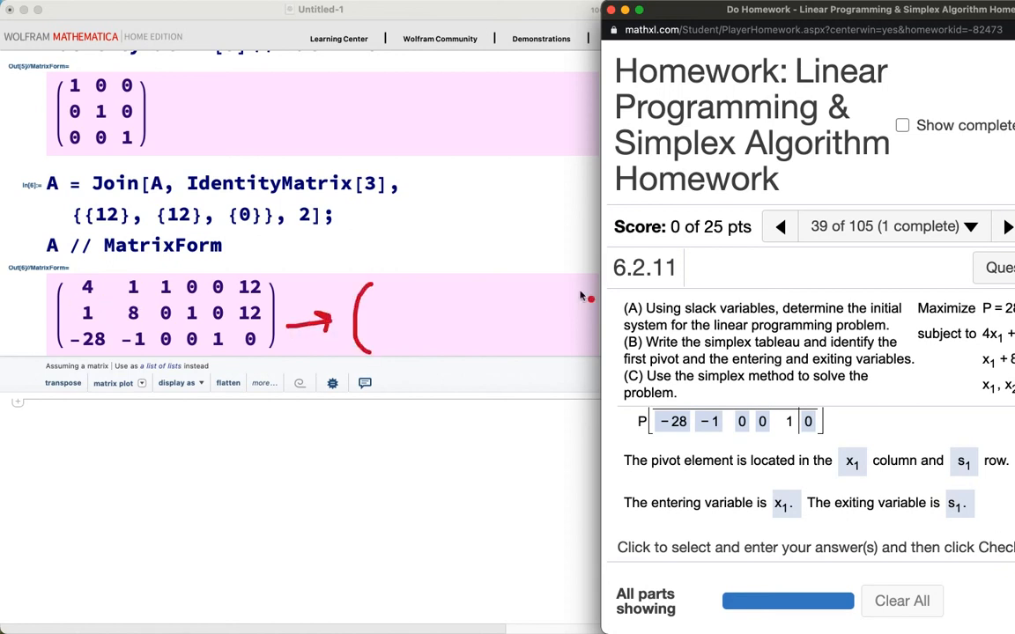
pyautogui.moveTo(579, 290); pyautogui.dragTo(585, 357)
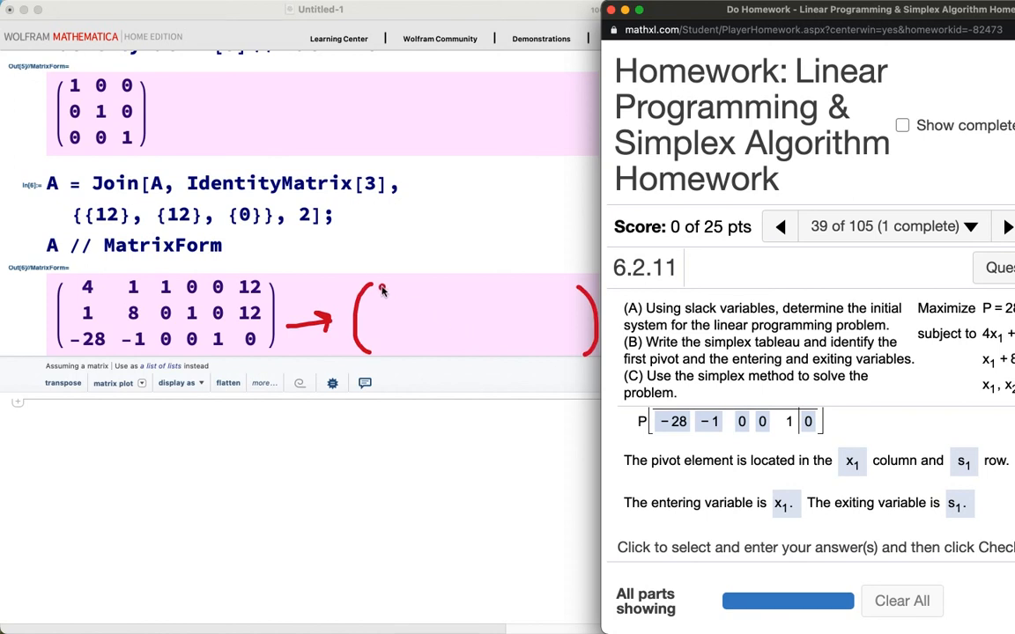
pyautogui.moveTo(381, 285)
pyautogui.mouseDown()
pyautogui.moveTo(389, 316)
pyautogui.moveTo(379, 350)
pyautogui.moveTo(390, 342)
pyautogui.mouseUp()
pyautogui.click(415, 328)
pyautogui.moveTo(425, 288); pyautogui.dragTo(423, 324)
pyautogui.moveTo(481, 291); pyautogui.dragTo(532, 322)
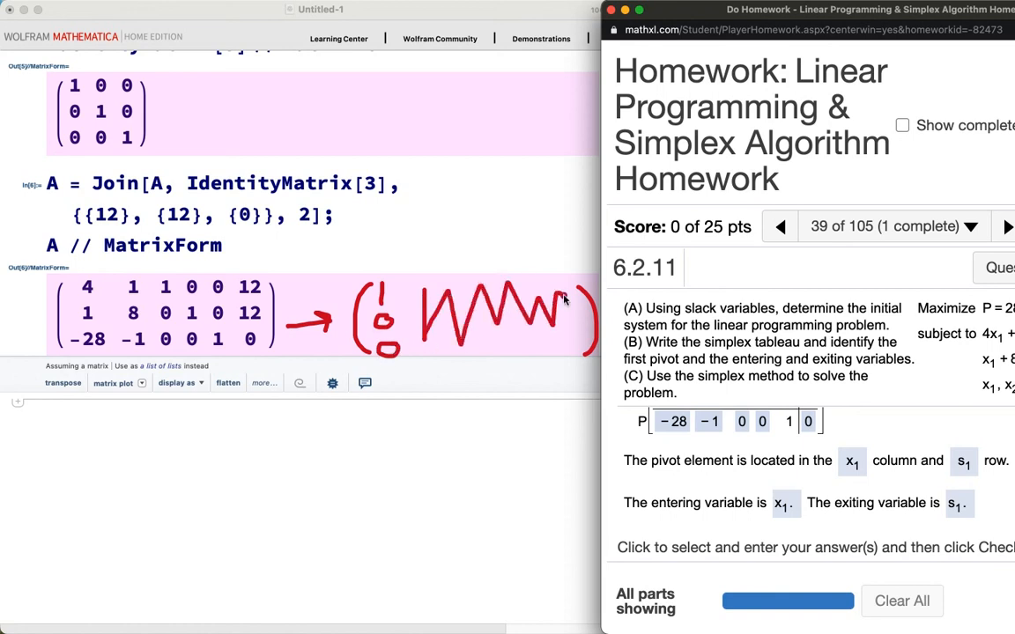
pyautogui.press('Escape')
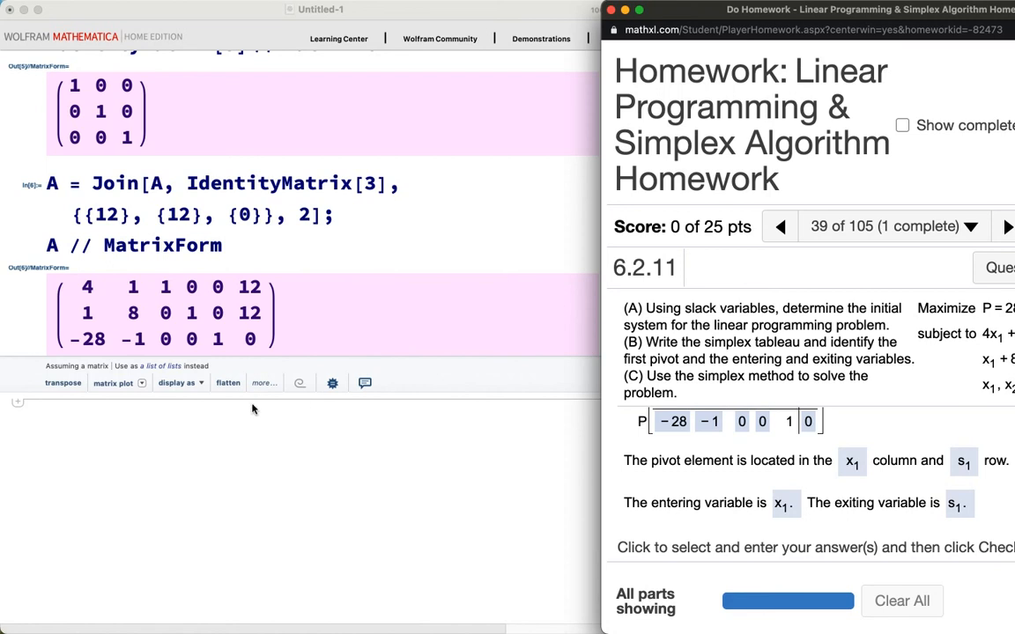
# Multiply row 1 of A by 1/4 with A[[1]] = 1/4*A[[1]] and evaluate A in MatrixForm
pyautogui.click(171, 430)
pyautogui.write('A[')
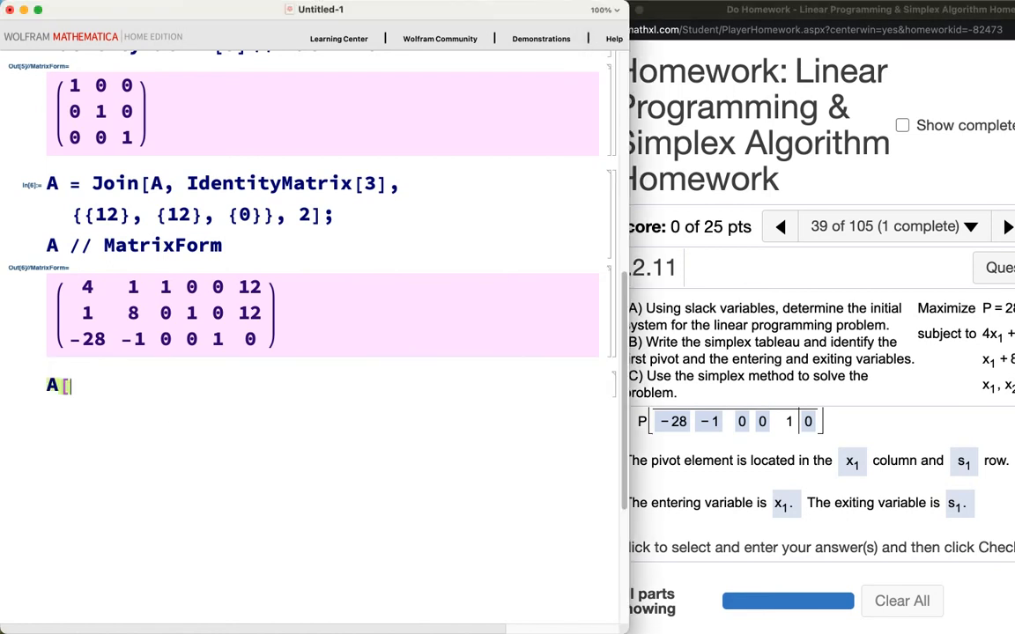
pyautogui.write('[1]] =')
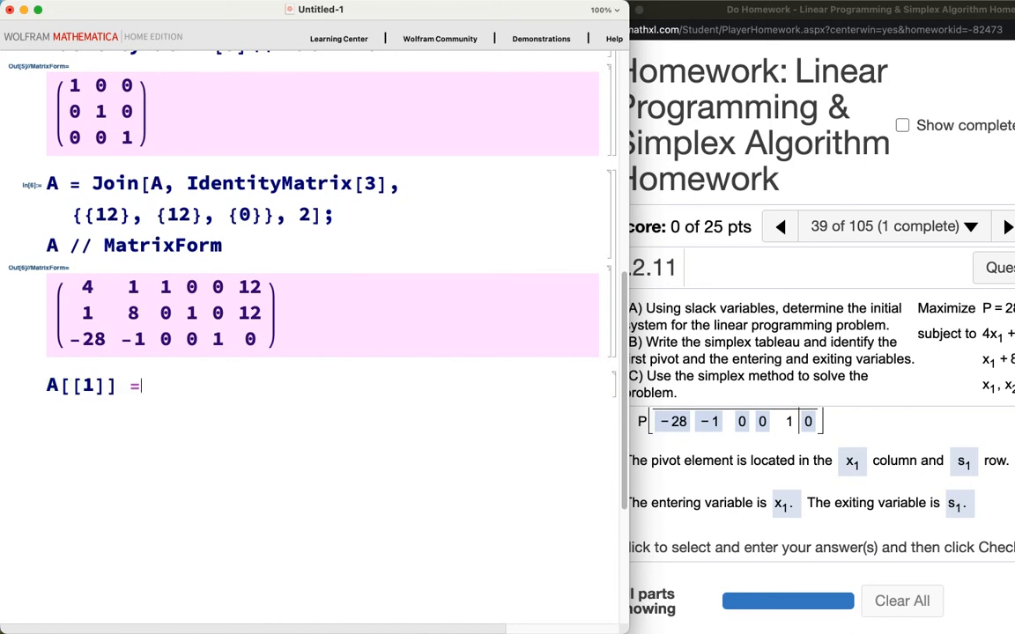
pyautogui.write(' 1/4*A[[1]];')
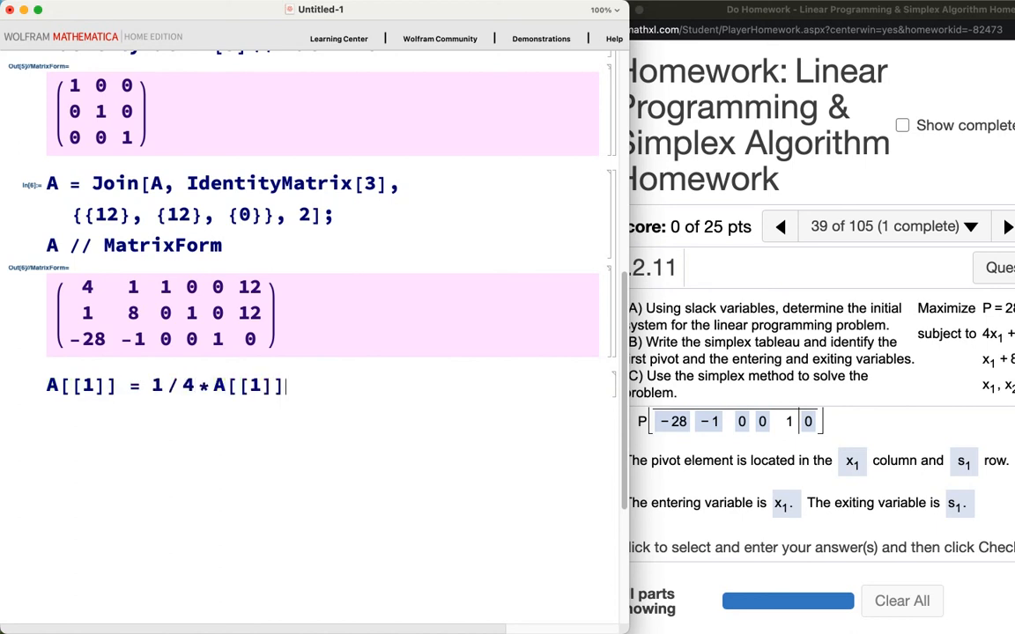
pyautogui.write(' A // Matrix')
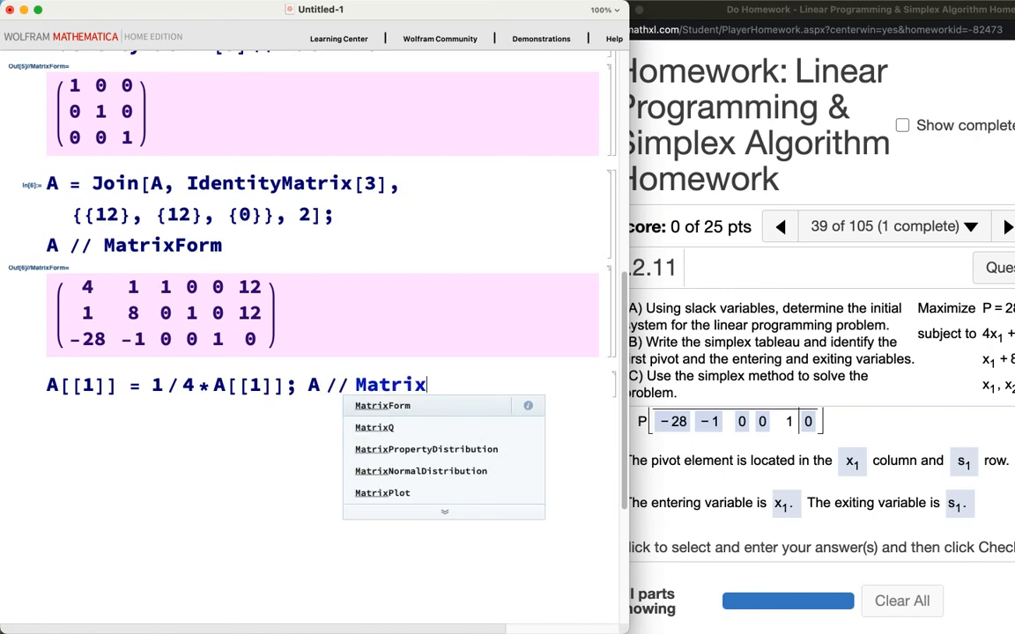
pyautogui.press('Return')
pyautogui.hotkey('shift', 'Return')
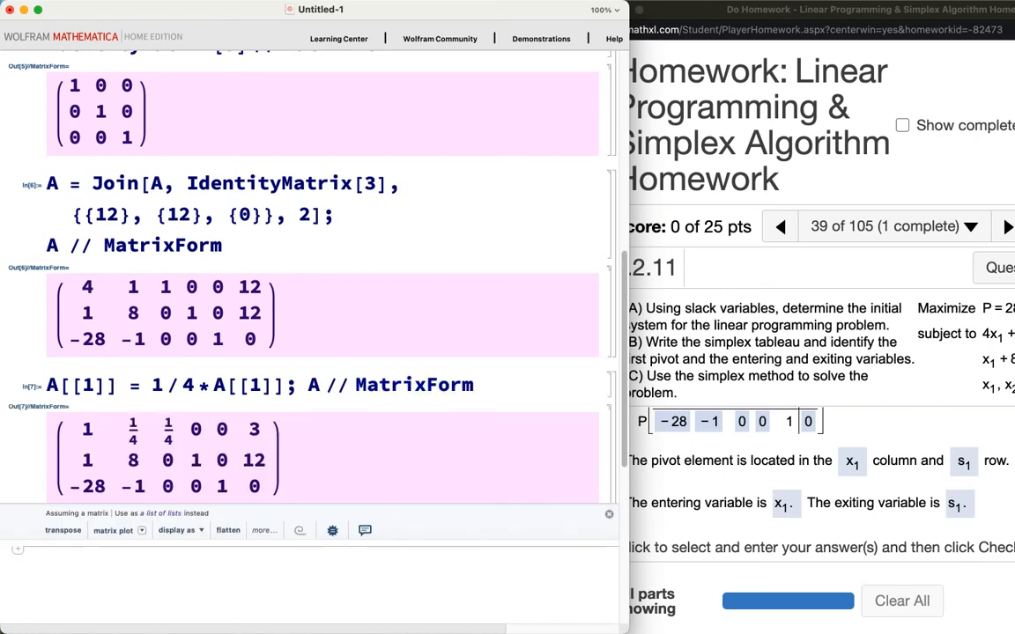
# Subtract row 1 from row 2 with A[[2]] = A[[2]] - A[[1]] and evaluate A in MatrixForm
pyautogui.write('A[[2]]')
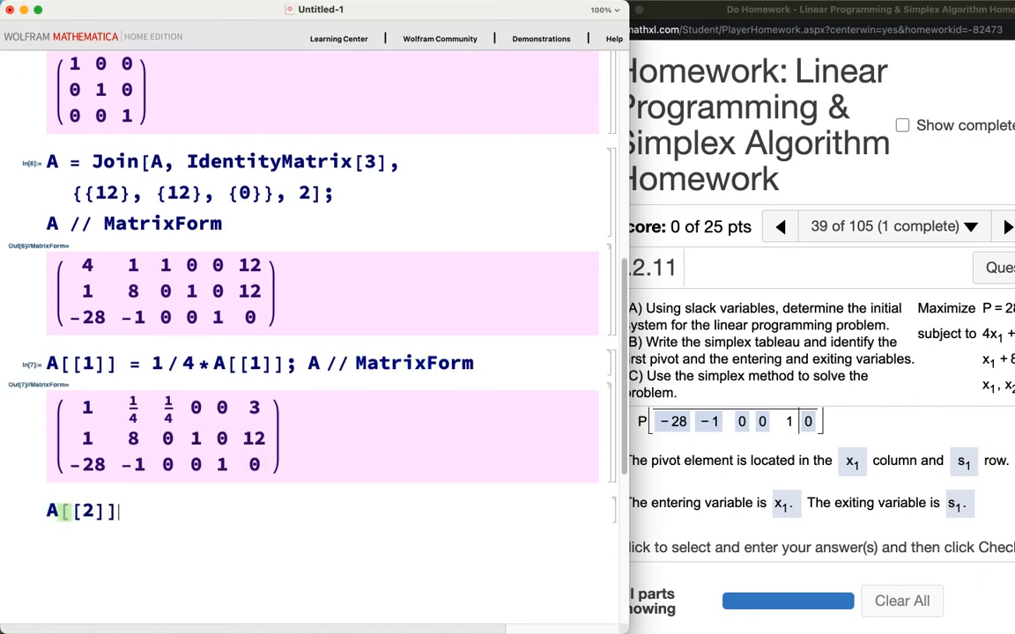
pyautogui.write(' = A[[2]]')
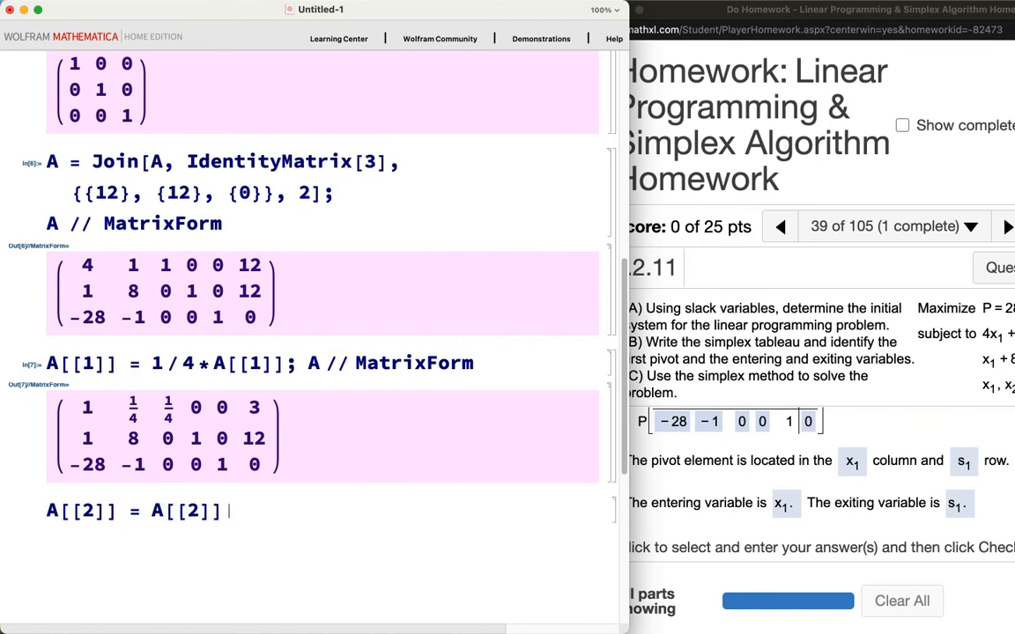
pyautogui.write(' - A[[1]]')
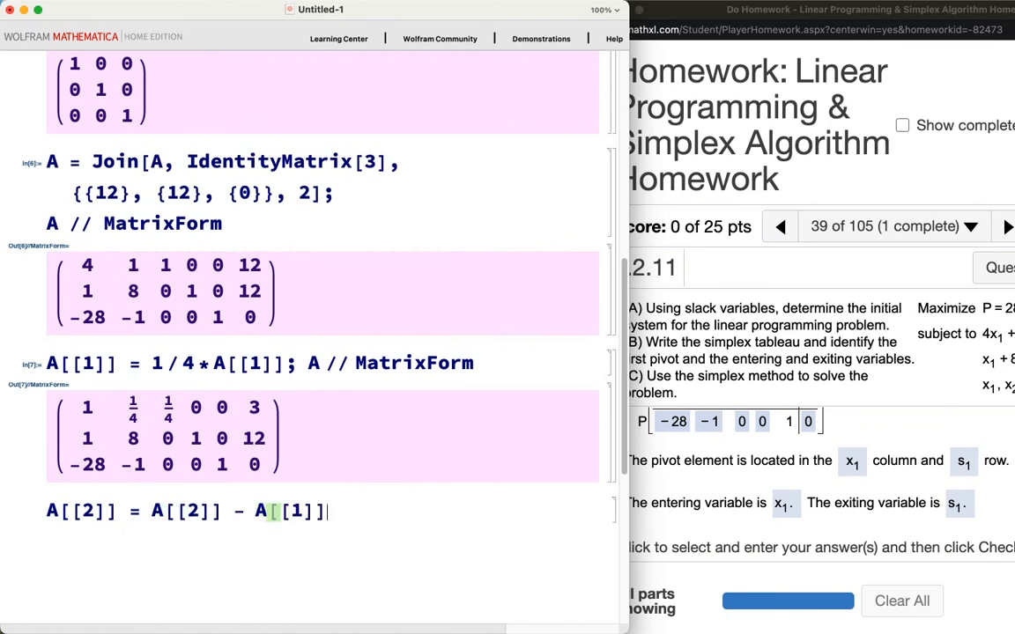
pyautogui.write('; A // MatrixForm')
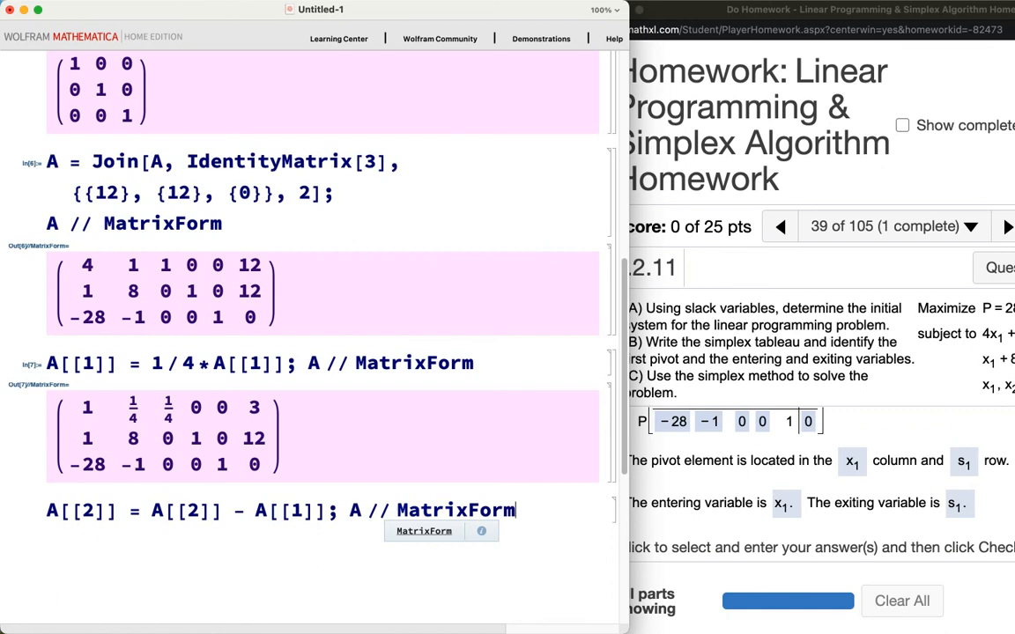
pyautogui.hotkey('shift', 'Return')
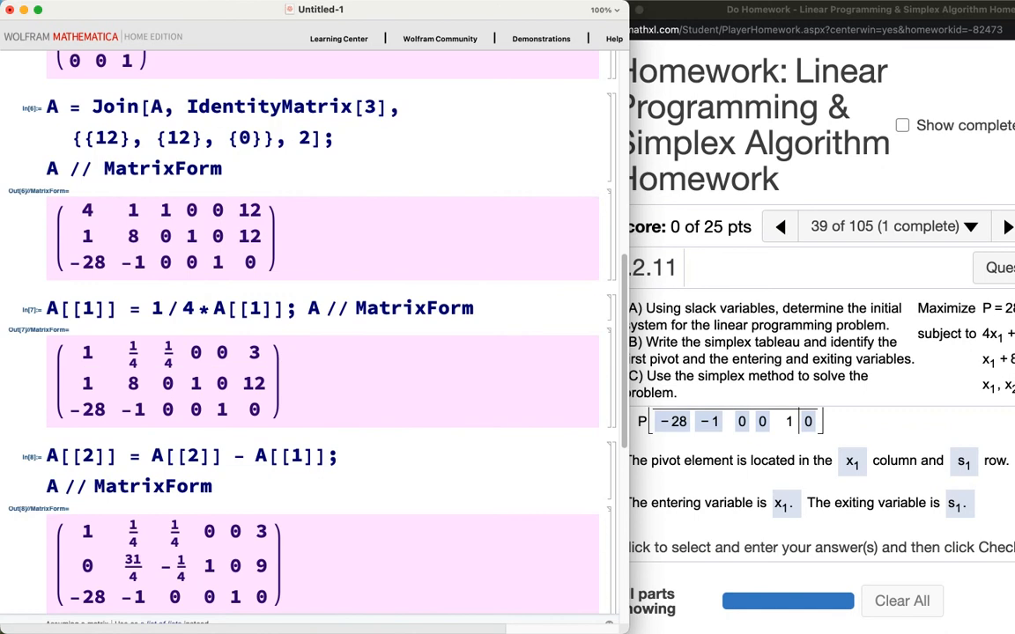
# Add 28 times row 1 to row 3 with A[[3]] = A[[3]] + 28*A[[1]] and evaluate A in MatrixForm
pyautogui.write('A[[3]]')
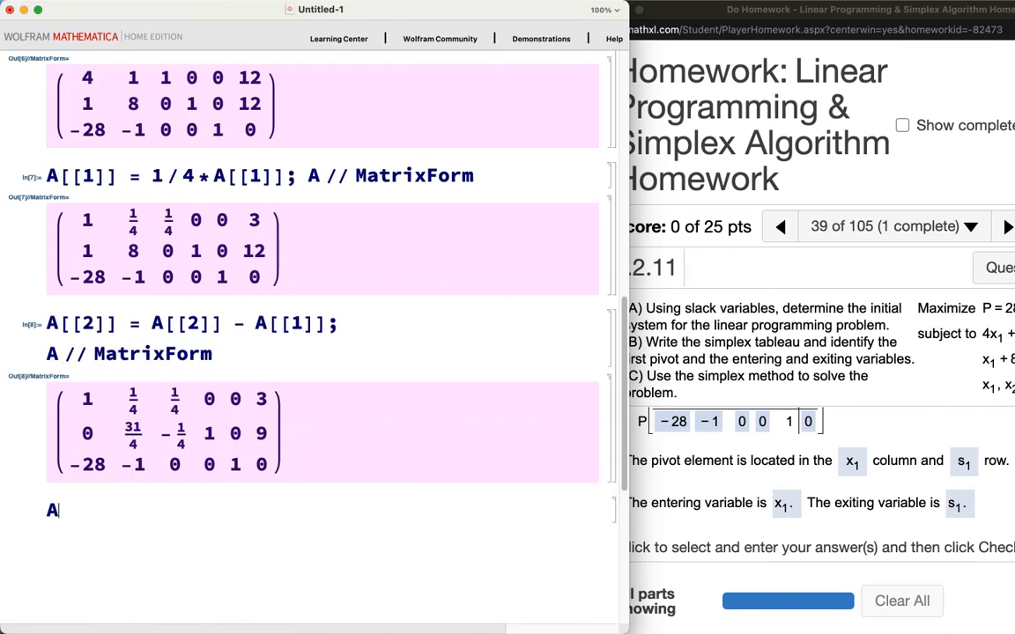
pyautogui.write('A[[3]] =')
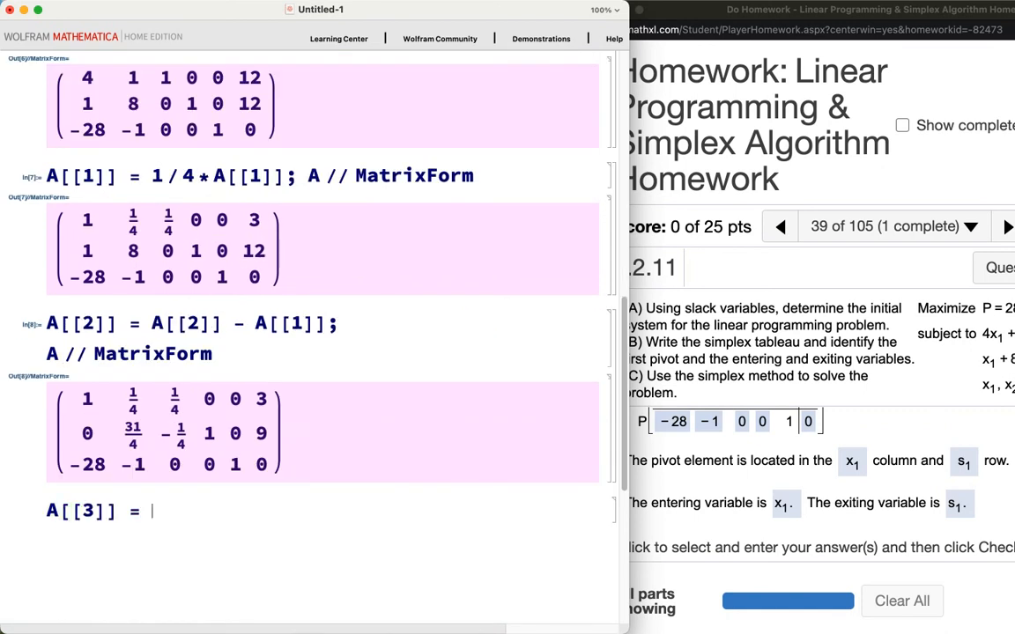
pyautogui.write('A[[3]] +')
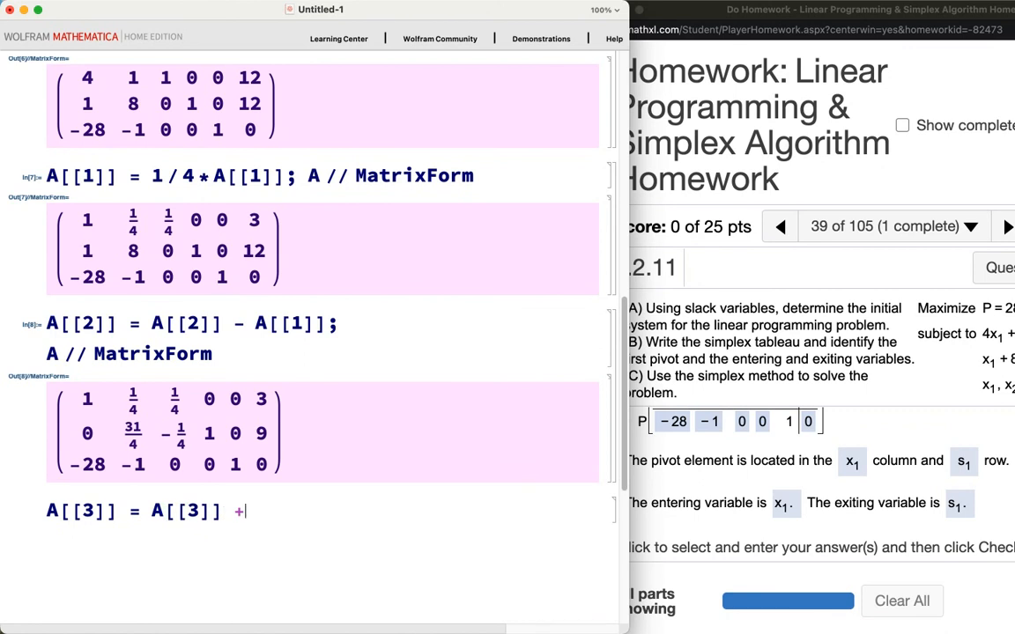
pyautogui.write(' 28*A[[1]]; A')
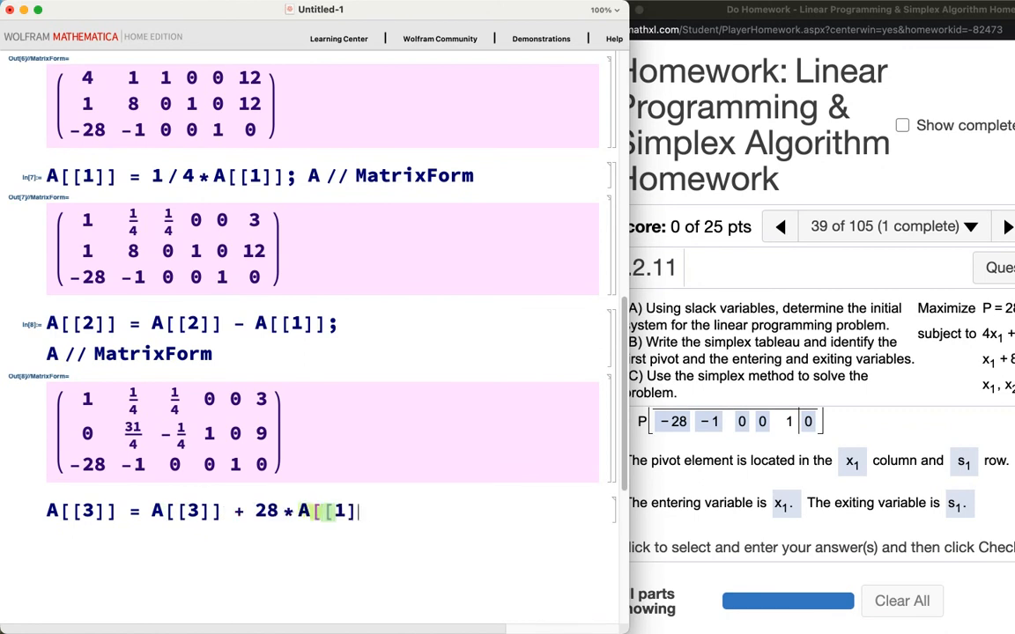
pyautogui.write(' /')
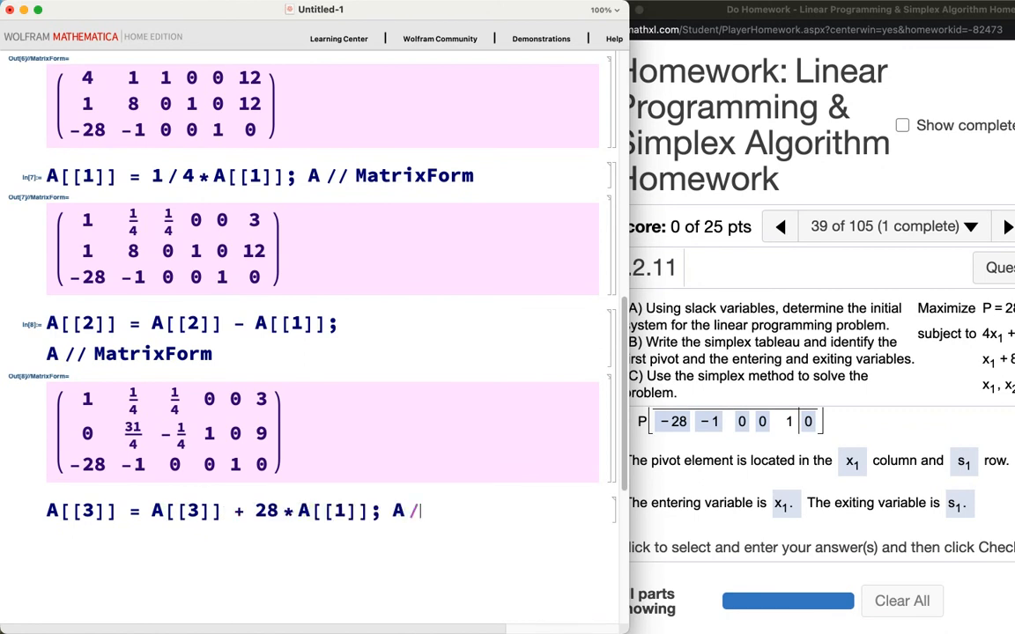
pyautogui.write('/ MatrixForm')
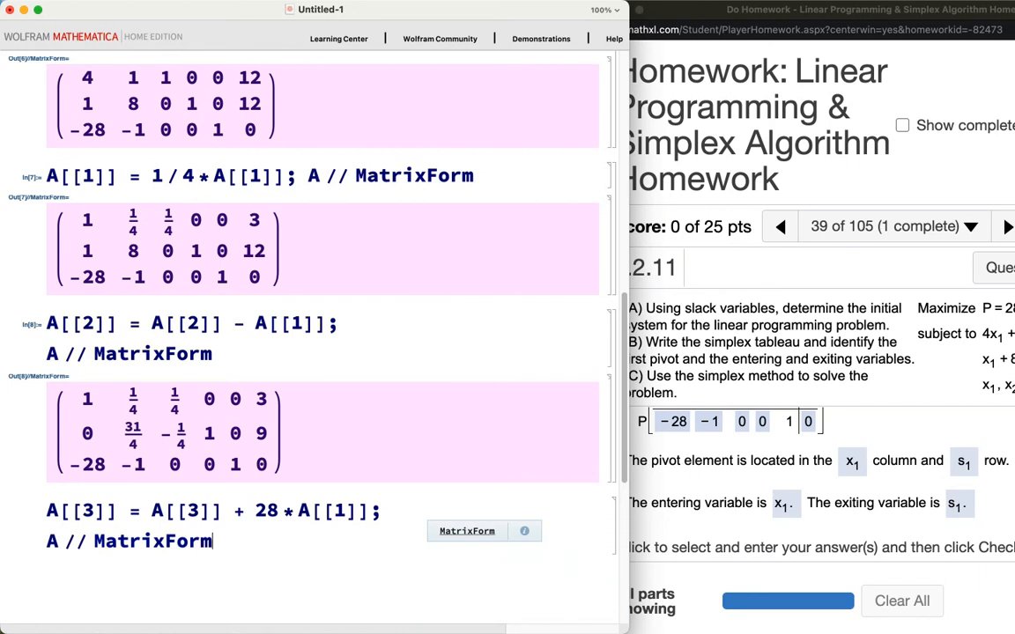
pyautogui.hotkey('shift', 'Return')
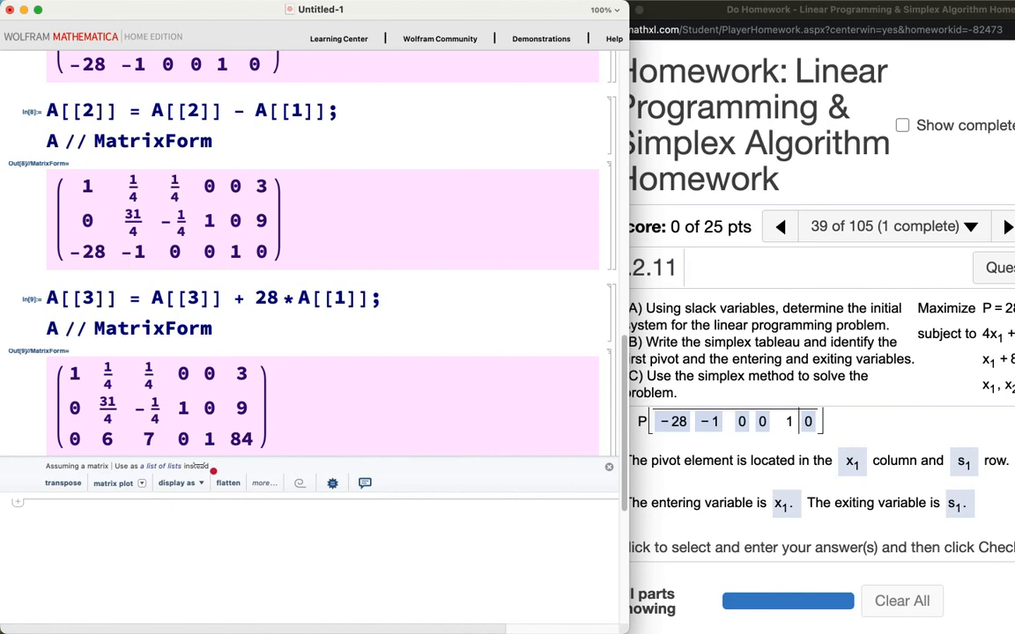
# Circle the first four bottom-row entries and the constants 3 and 9 in the latest matrix, and add a brace beside the upper two rows
pyautogui.moveTo(192, 458)
pyautogui.mouseDown()
pyautogui.moveTo(189, 432)
pyautogui.moveTo(141, 424)
pyautogui.moveTo(99, 424)
pyautogui.moveTo(65, 442)
pyautogui.moveTo(120, 457)
pyautogui.moveTo(194, 455)
pyautogui.mouseUp()
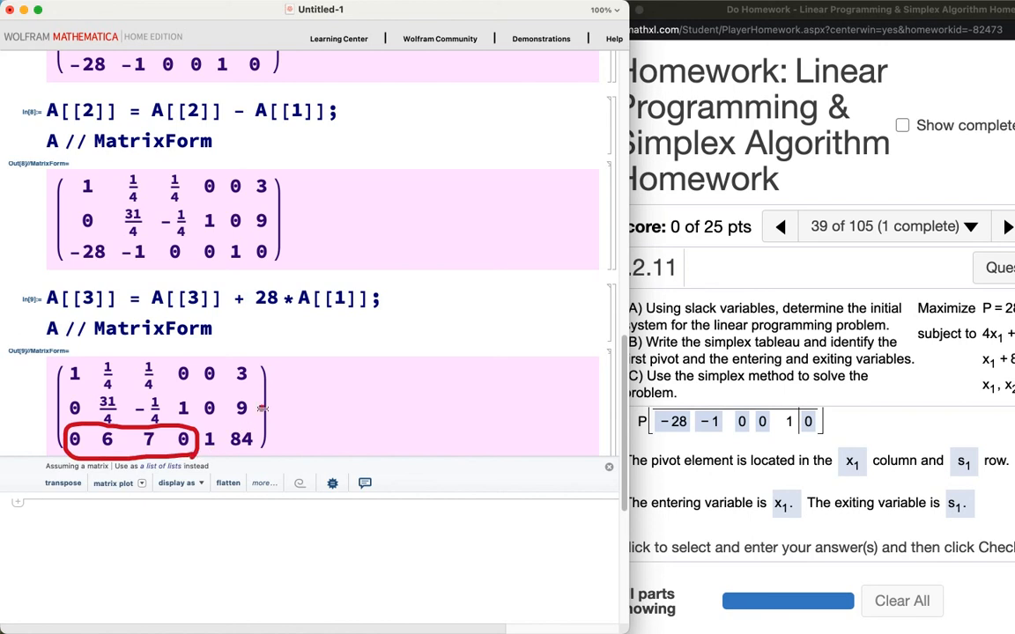
pyautogui.moveTo(261, 393)
pyautogui.mouseDown()
pyautogui.moveTo(263, 368)
pyautogui.moveTo(239, 355)
pyautogui.moveTo(227, 392)
pyautogui.moveTo(251, 425)
pyautogui.moveTo(262, 394)
pyautogui.mouseUp()
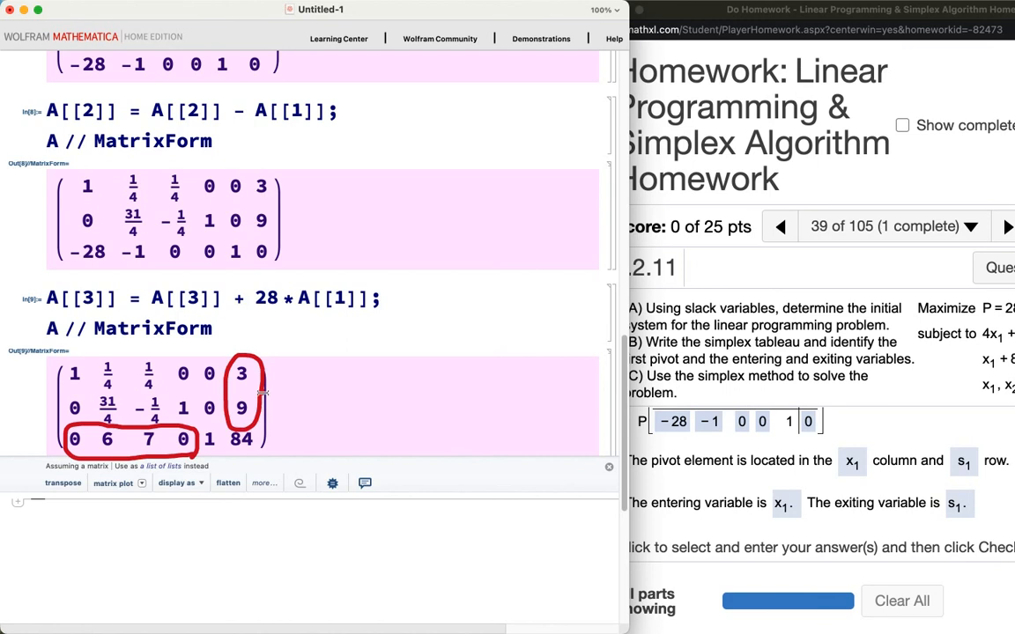
pyautogui.moveTo(271, 362)
pyautogui.mouseDown()
pyautogui.moveTo(284, 368)
pyautogui.moveTo(268, 423)
pyautogui.mouseUp()
pyautogui.click(280, 386)
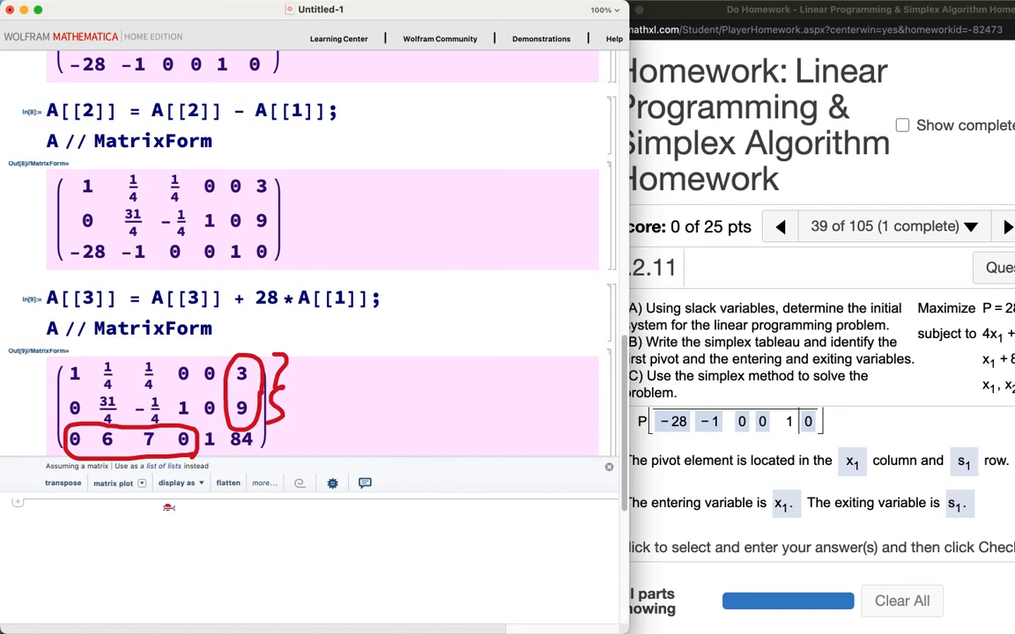
# Write x1 = 3 below the latest matrix, circle its first column, and draw an arrow from the leading 1 to the constant 3
pyautogui.moveTo(140, 503)
pyautogui.mouseDown()
pyautogui.moveTo(168, 528)
pyautogui.moveTo(139, 535)
pyautogui.moveTo(172, 548)
pyautogui.mouseUp()
pyautogui.moveTo(202, 511)
pyautogui.mouseDown()
pyautogui.moveTo(277, 512)
pyautogui.moveTo(262, 529)
pyautogui.mouseUp()
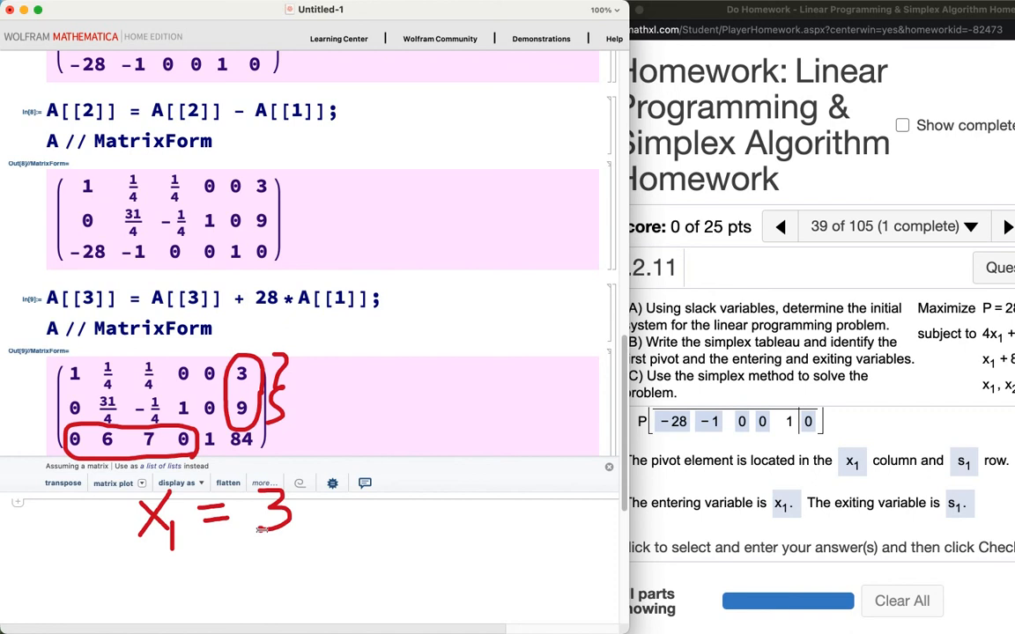
pyautogui.moveTo(87, 361)
pyautogui.mouseDown()
pyautogui.moveTo(82, 465)
pyautogui.moveTo(58, 414)
pyautogui.moveTo(66, 352)
pyautogui.moveTo(88, 373)
pyautogui.mouseUp()
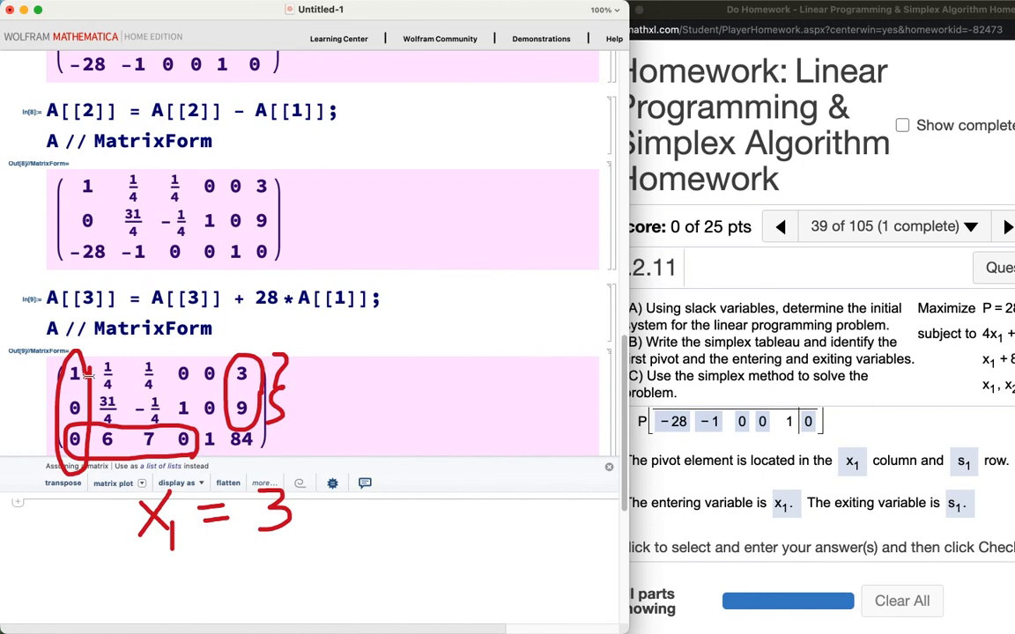
pyautogui.moveTo(77, 354)
pyautogui.mouseDown()
pyautogui.moveTo(132, 340)
pyautogui.moveTo(236, 354)
pyautogui.mouseUp()
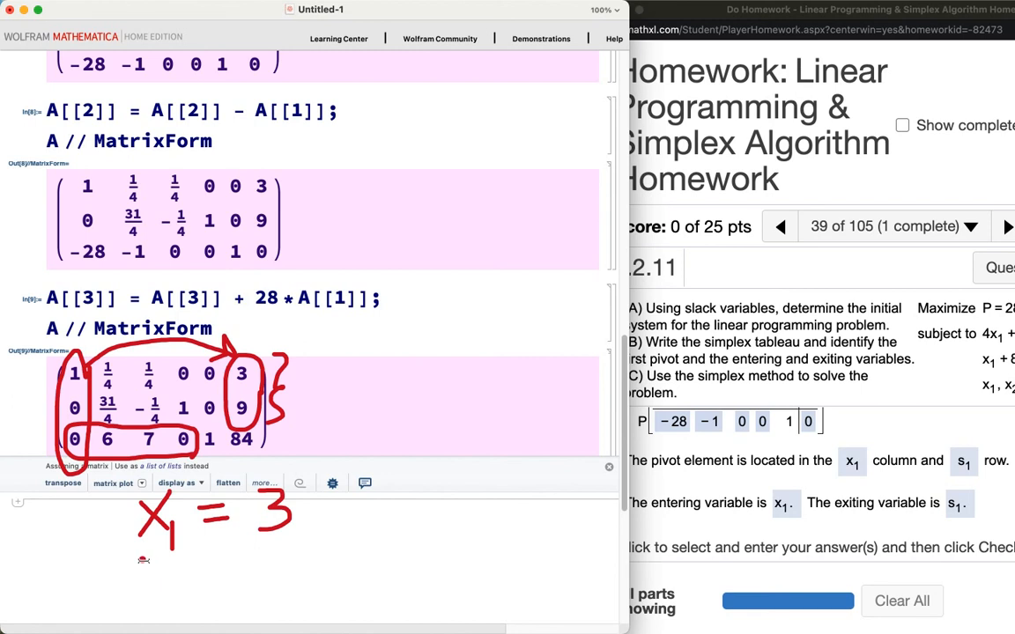
# Circle the latest matrix's second column and write x2 = 0 and P = 84 below the matrix
pyautogui.moveTo(141, 559)
pyautogui.mouseDown()
pyautogui.moveTo(168, 574)
pyautogui.moveTo(161, 565)
pyautogui.moveTo(145, 581)
pyautogui.moveTo(211, 596)
pyautogui.moveTo(247, 561)
pyautogui.moveTo(253, 577)
pyautogui.mouseUp()
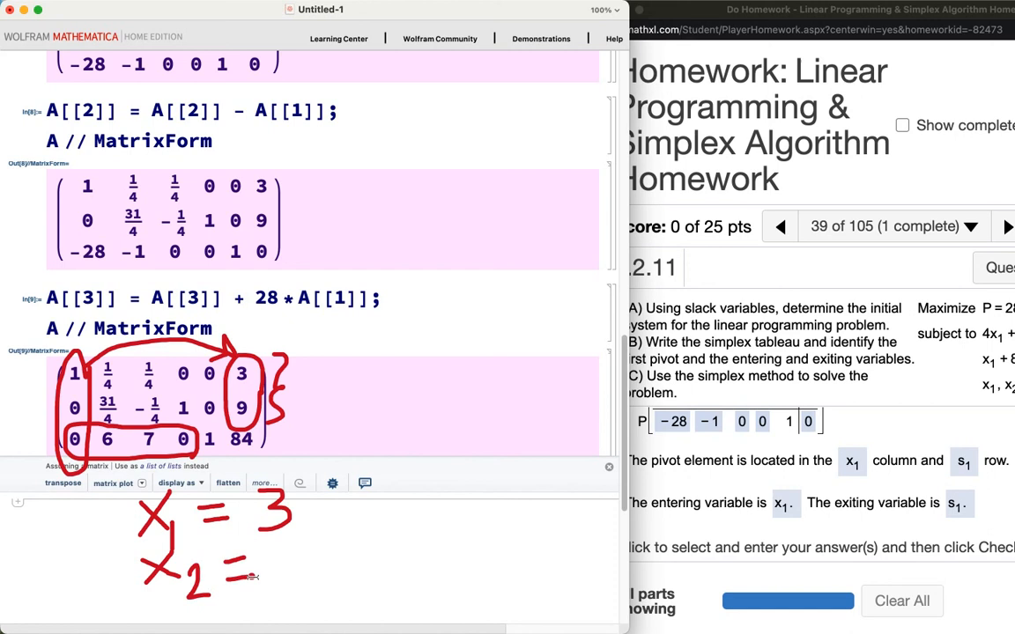
pyautogui.moveTo(135, 459)
pyautogui.mouseDown()
pyautogui.moveTo(135, 393)
pyautogui.moveTo(88, 310)
pyautogui.moveTo(69, 363)
pyautogui.moveTo(127, 402)
pyautogui.mouseUp()
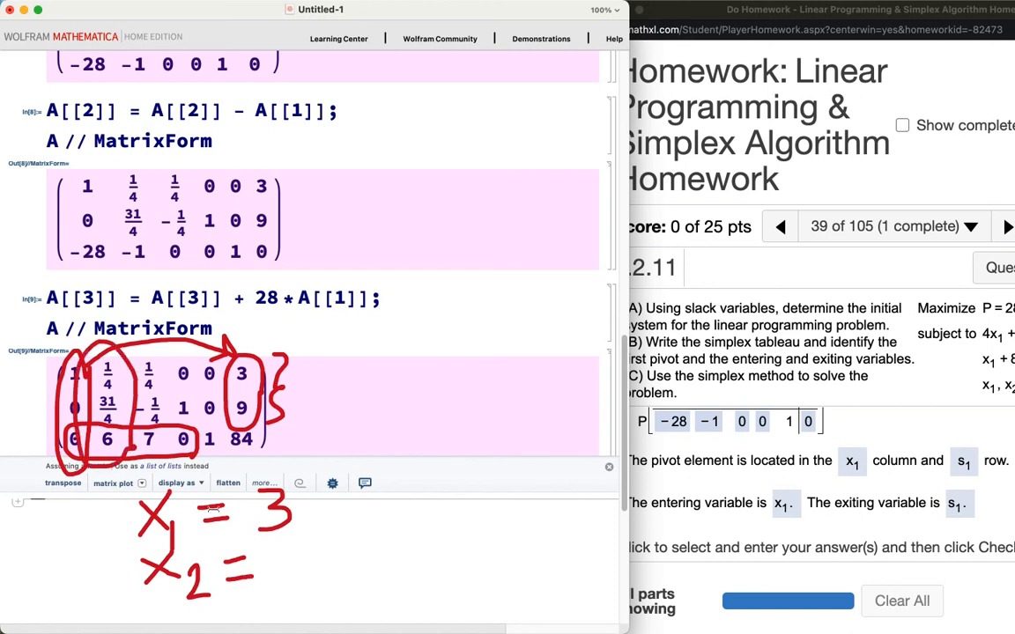
pyautogui.moveTo(293, 548)
pyautogui.mouseDown()
pyautogui.moveTo(280, 577)
pyautogui.moveTo(295, 548)
pyautogui.mouseUp()
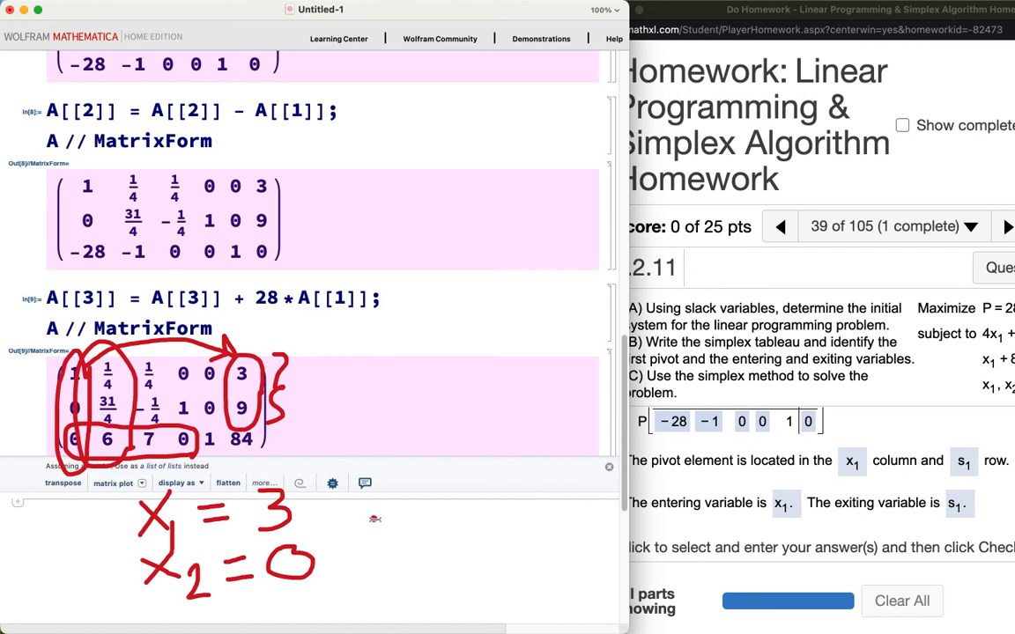
pyautogui.moveTo(372, 511)
pyautogui.mouseDown()
pyautogui.moveTo(380, 568)
pyautogui.moveTo(363, 539)
pyautogui.moveTo(425, 527)
pyautogui.moveTo(451, 548)
pyautogui.mouseUp()
pyautogui.moveTo(485, 513)
pyautogui.mouseDown()
pyautogui.moveTo(467, 548)
pyautogui.moveTo(487, 513)
pyautogui.moveTo(525, 532)
pyautogui.moveTo(523, 568)
pyautogui.mouseUp()
pyautogui.click(522, 508)
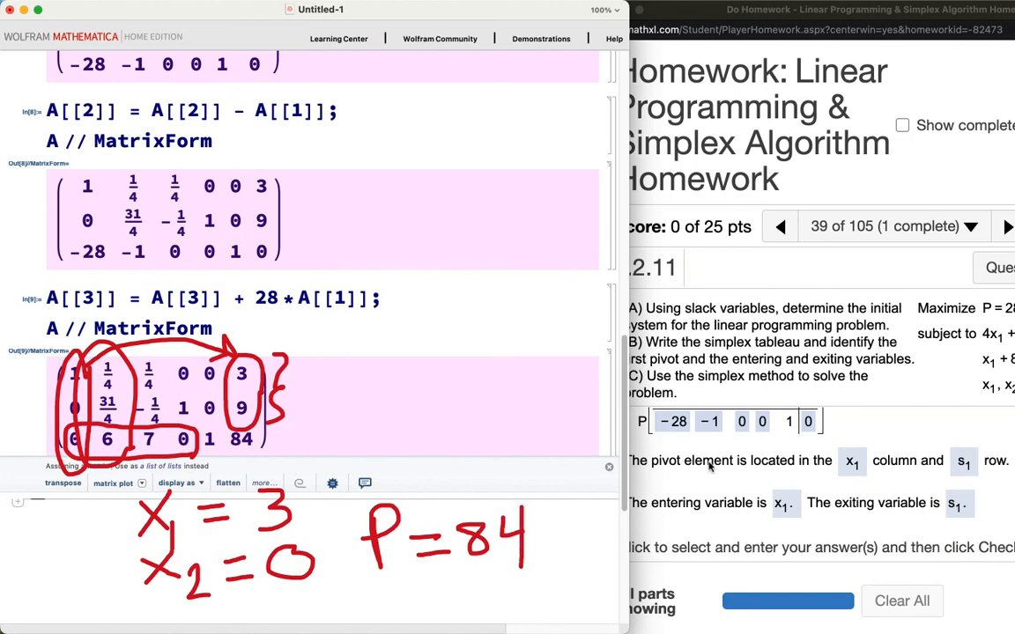
# Switch to the homework window, widen it over the notebook, and select choice A for part C
pyautogui.click(638, 418)
pyautogui.rightClick(710, 460)
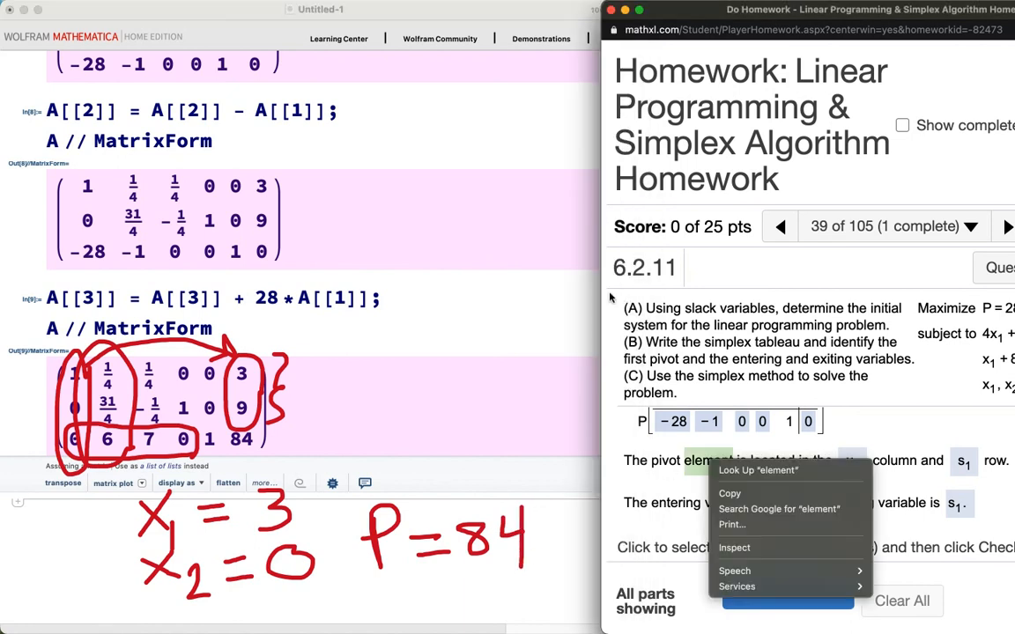
pyautogui.click(719, 256)
pyautogui.moveTo(604, 326); pyautogui.dragTo(432, 266)
pyautogui.scroll(-2, 703, 443)
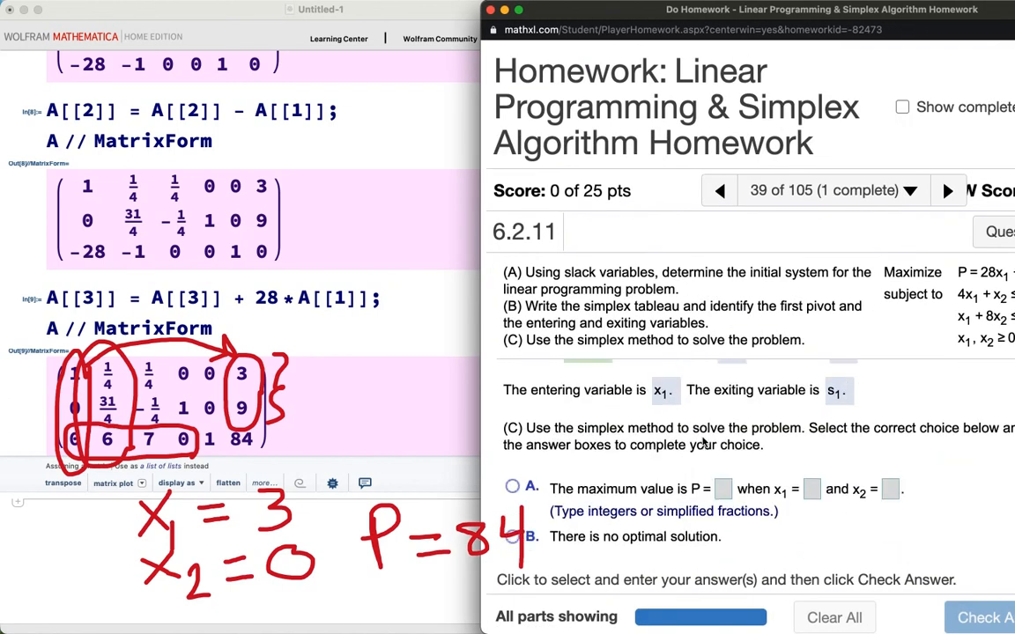
pyautogui.click(512, 480)
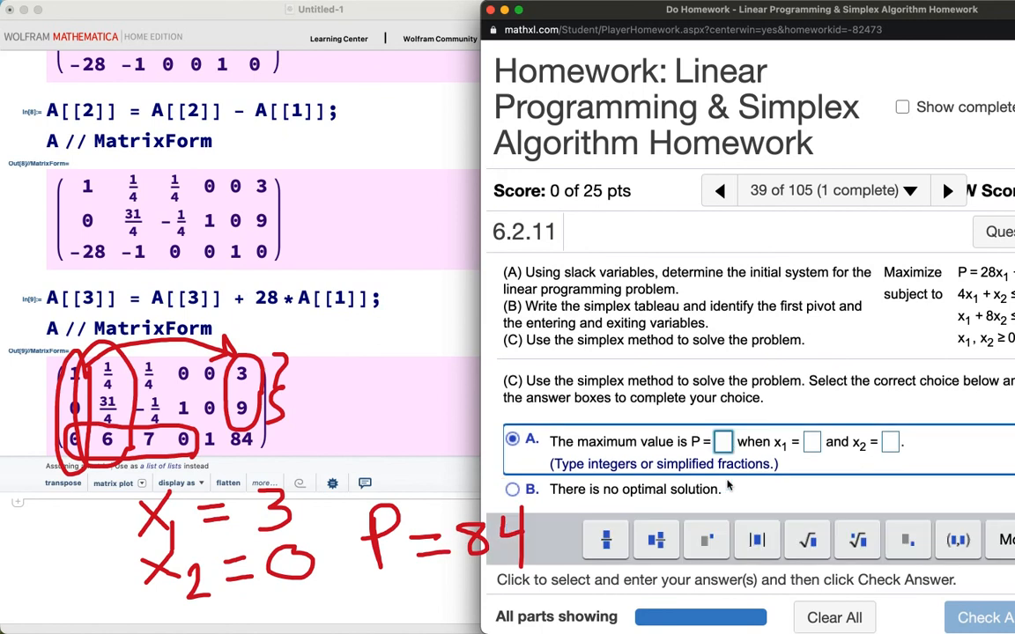
# Complete part C with P = 84, x1 = 3 and x2 = 0, check the answer, and dismiss the feedback
pyautogui.write('84')
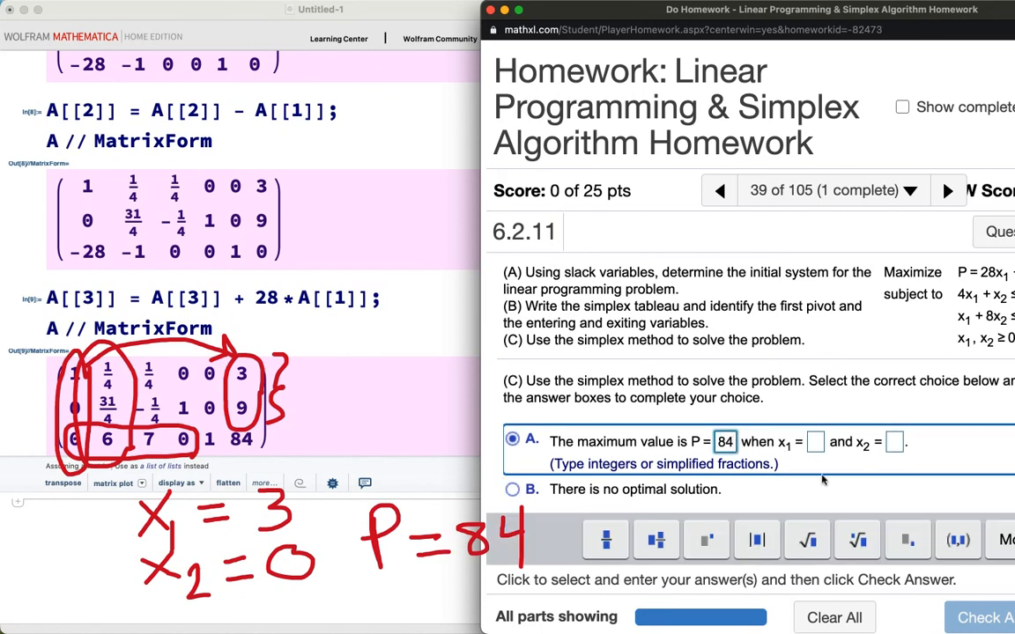
pyautogui.click(816, 442)
pyautogui.write('3')
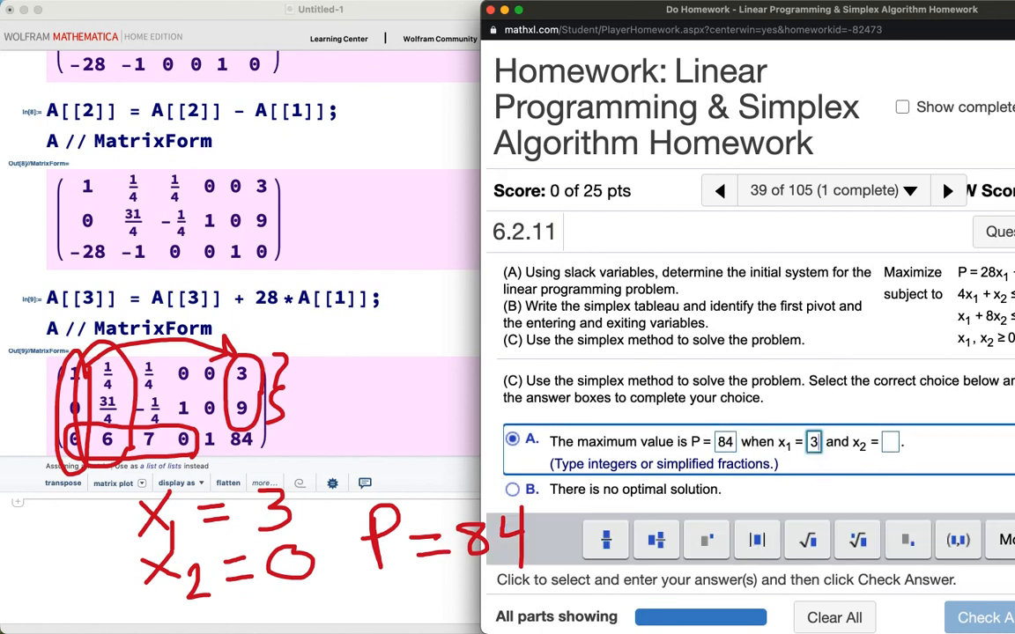
pyautogui.click(892, 443)
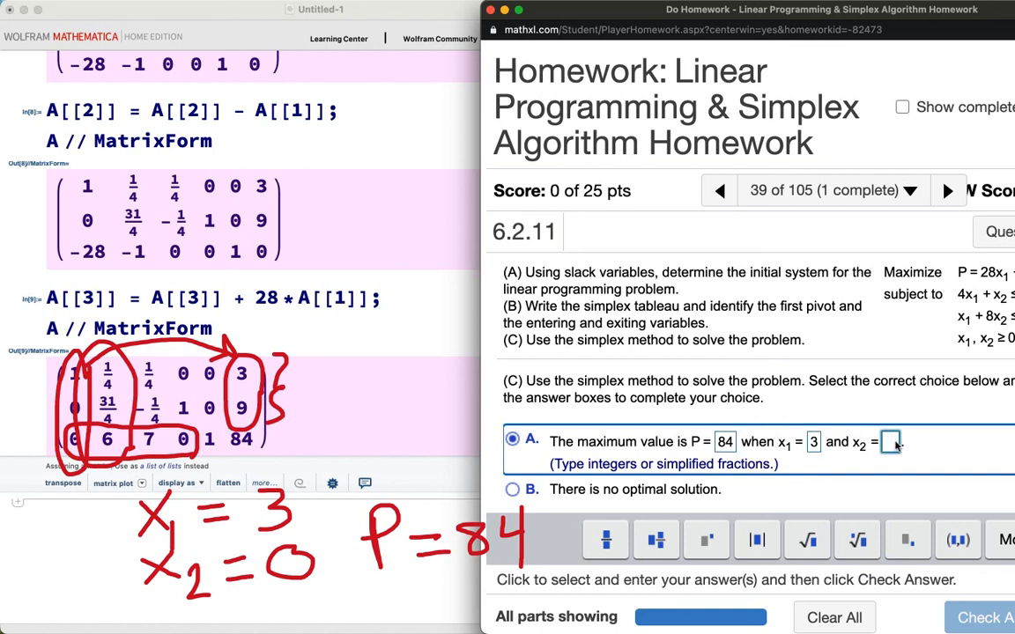
pyautogui.write('0')
pyautogui.click(973, 619)
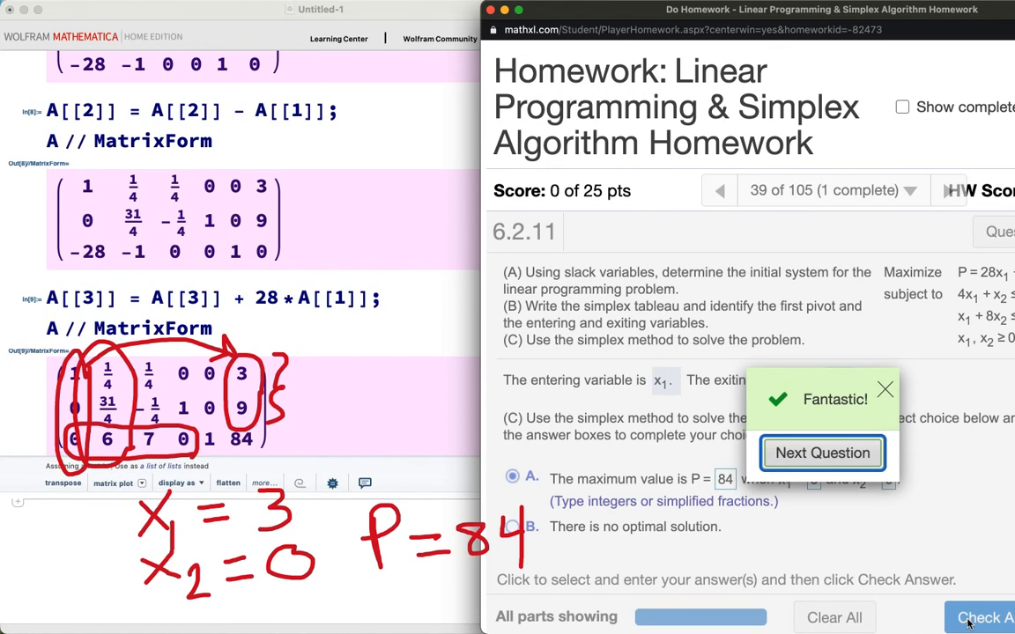
pyautogui.click(885, 390)
# Clear the red annotations, widen the homework window over the notebook, and shift it further across the notebook
pyautogui.moveTo(898, 7)
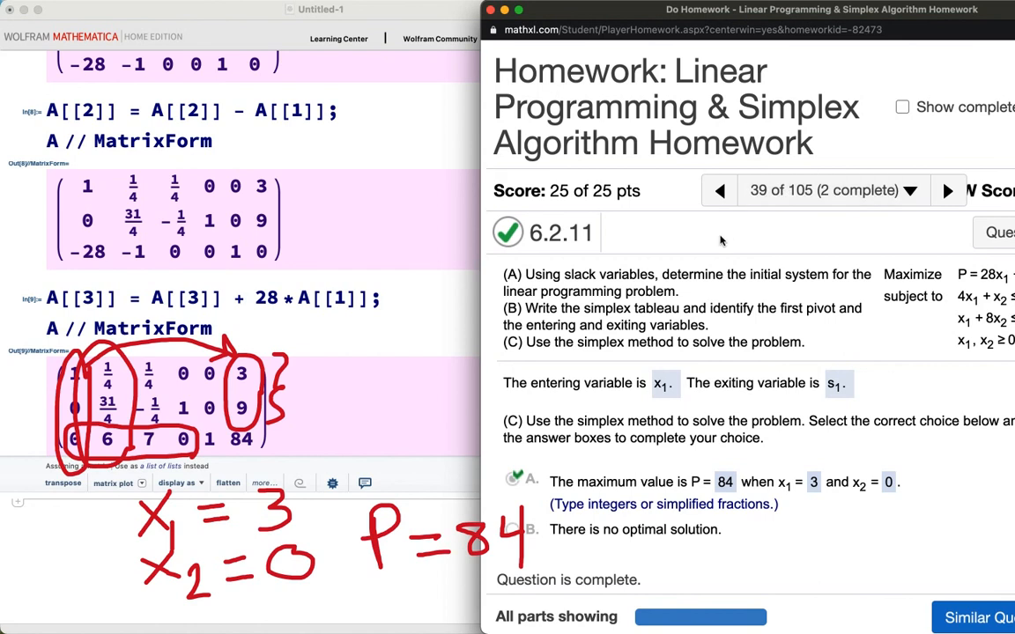
pyautogui.press('Escape')
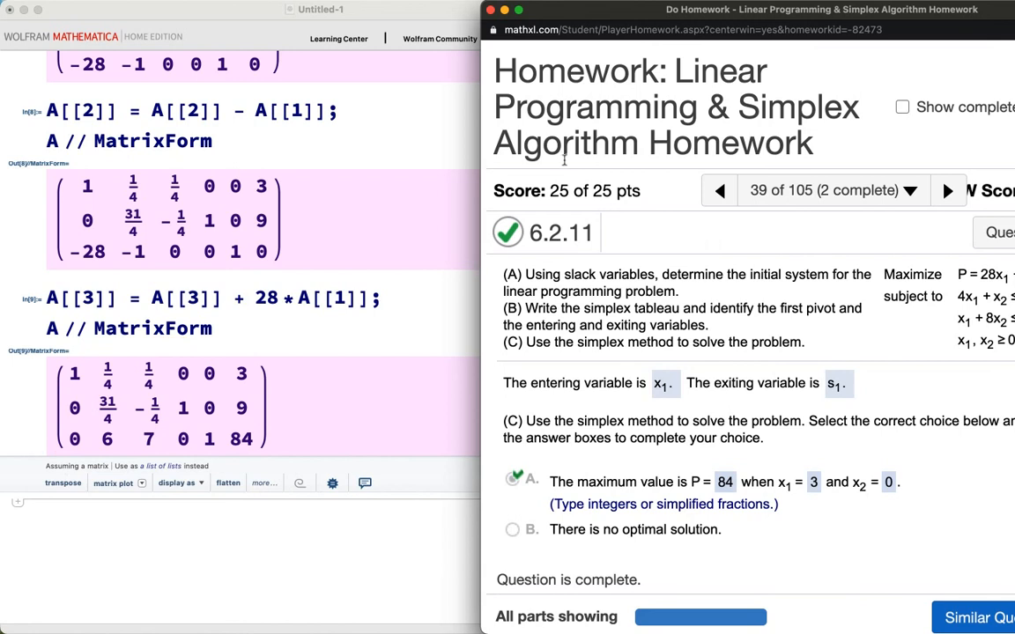
pyautogui.moveTo(482, 122); pyautogui.dragTo(374, 122)
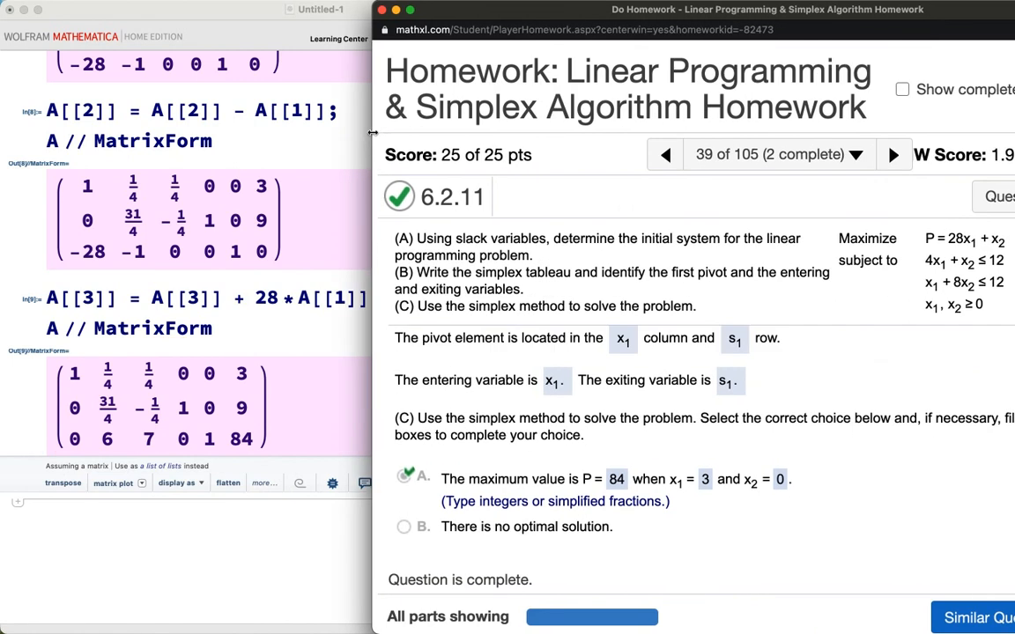
pyautogui.moveTo(484, 16); pyautogui.dragTo(432, 16)
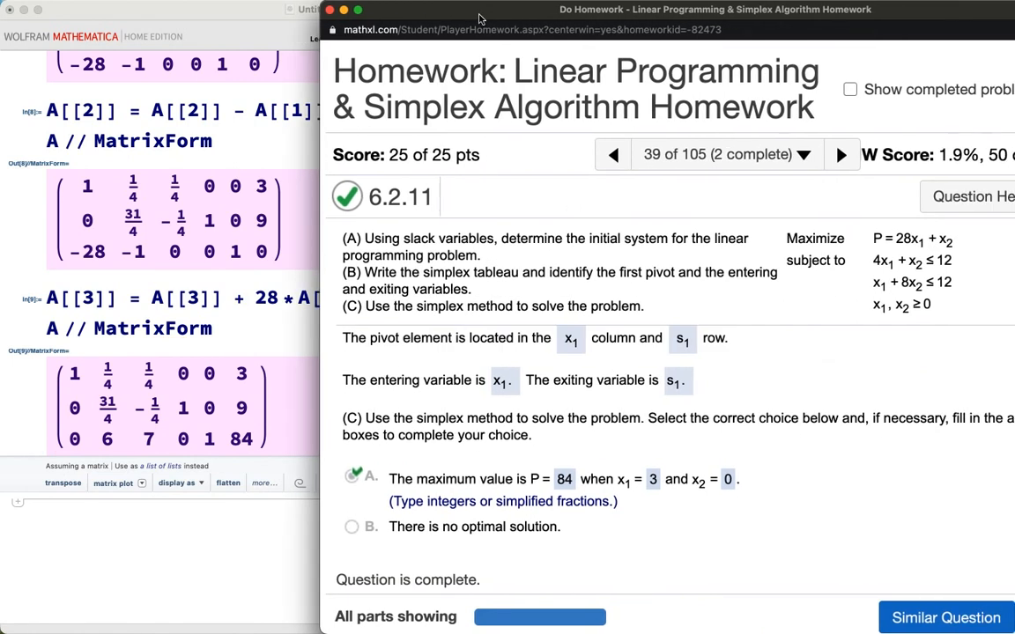
# Browse the homework questions from 40 through 49 and go back to Question 47 (6.2.31)
pyautogui.click(841, 155)
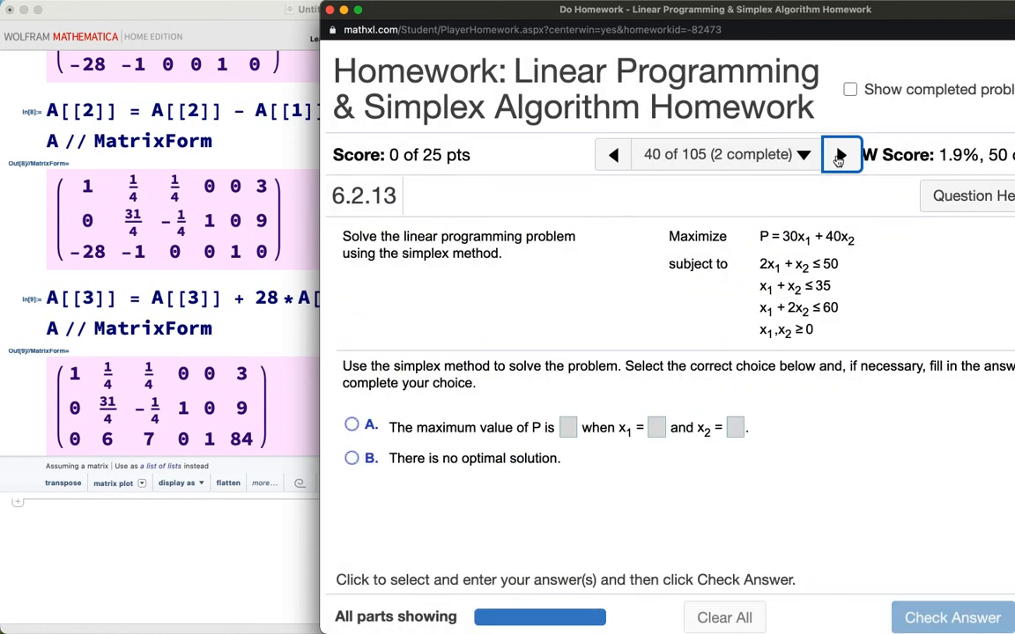
pyautogui.click(843, 155)
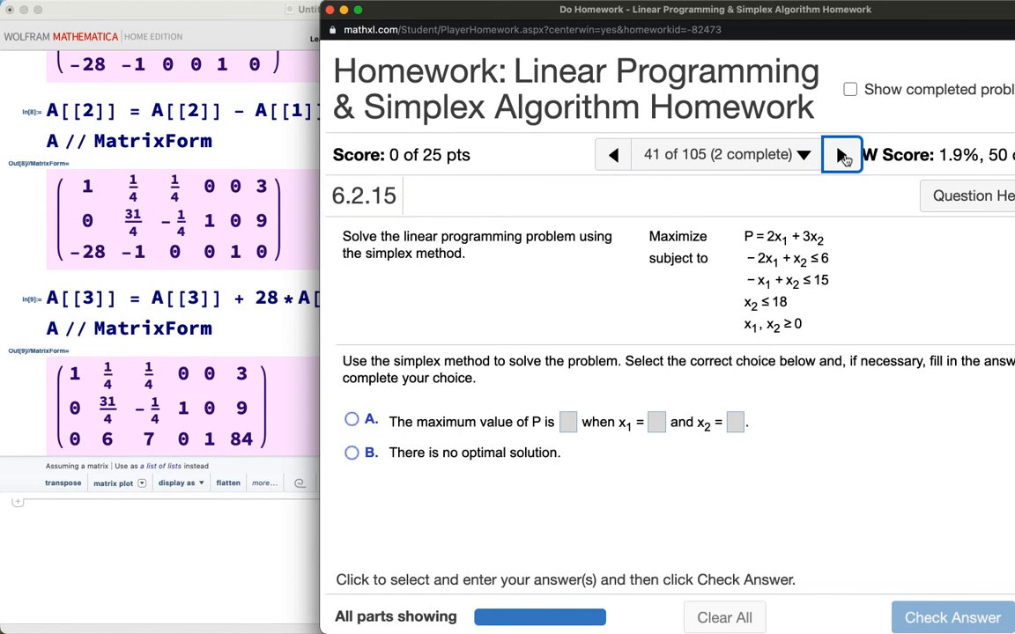
pyautogui.click(842, 157)
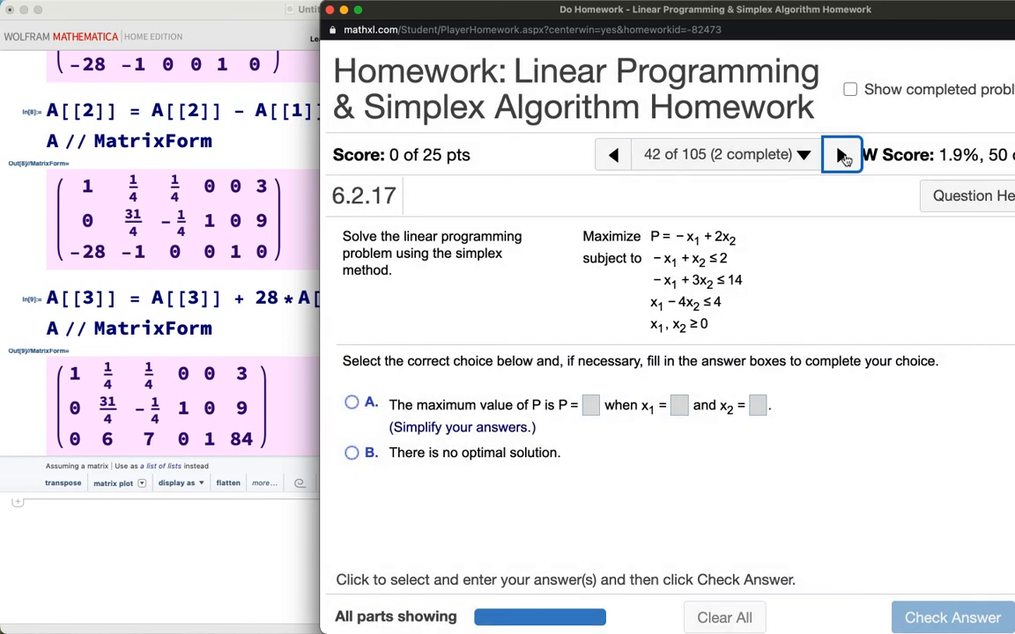
pyautogui.click(842, 157)
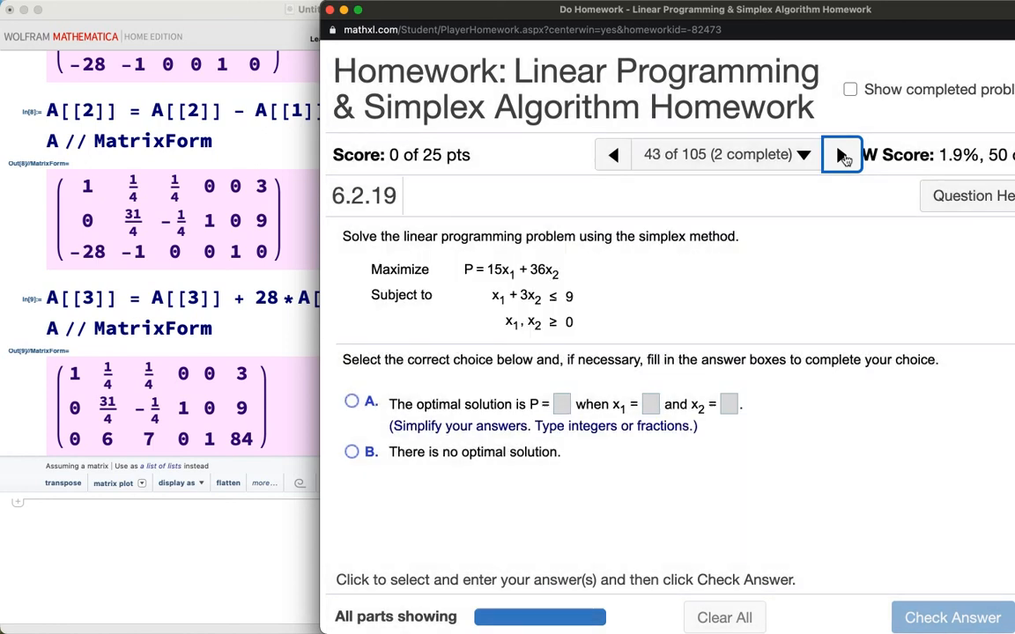
pyautogui.click(842, 156)
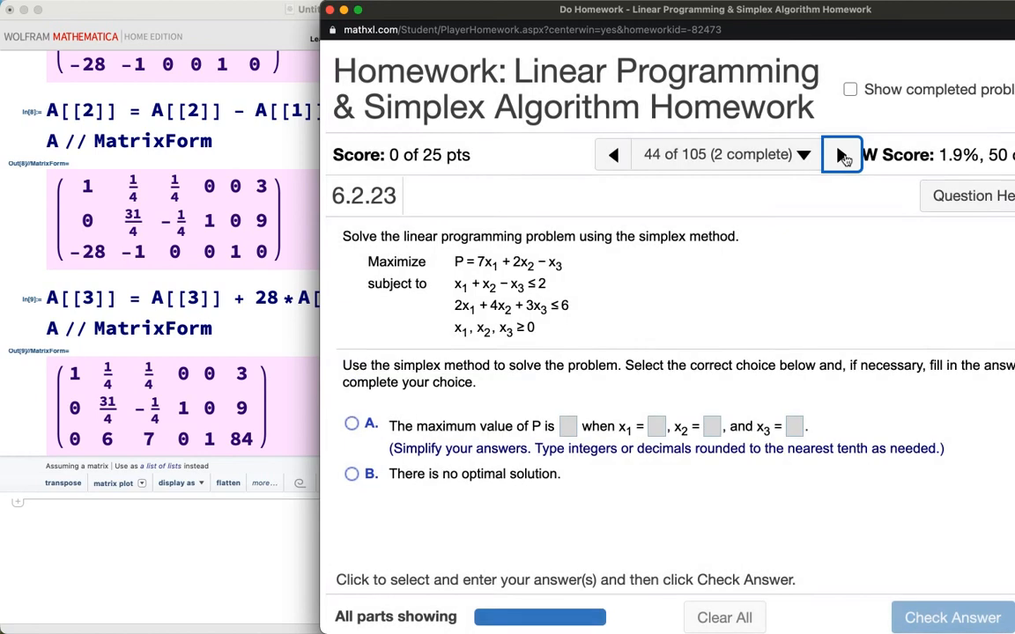
pyautogui.click(842, 157)
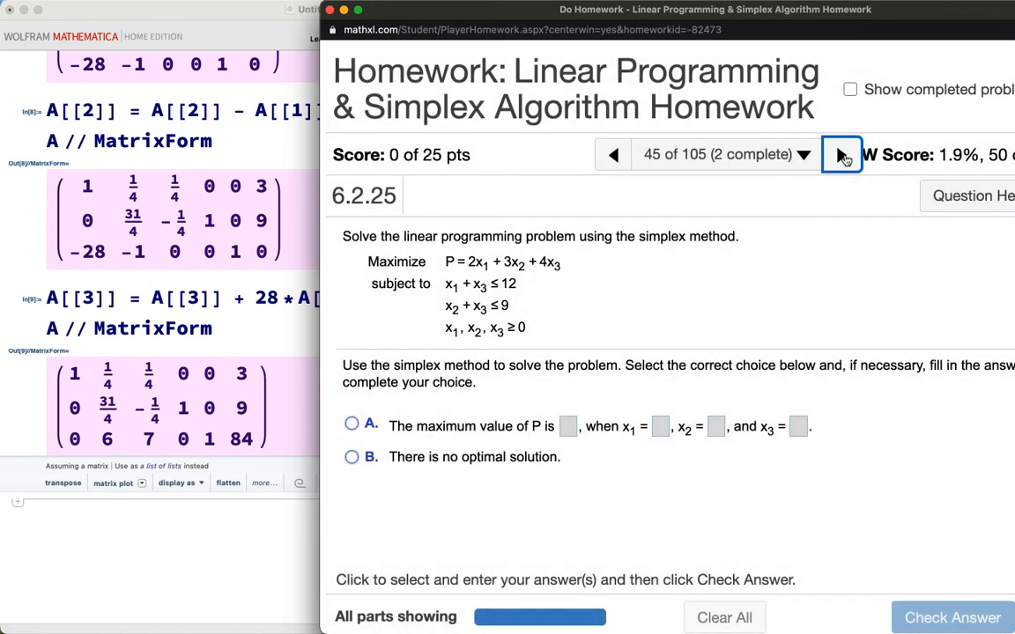
pyautogui.click(843, 157)
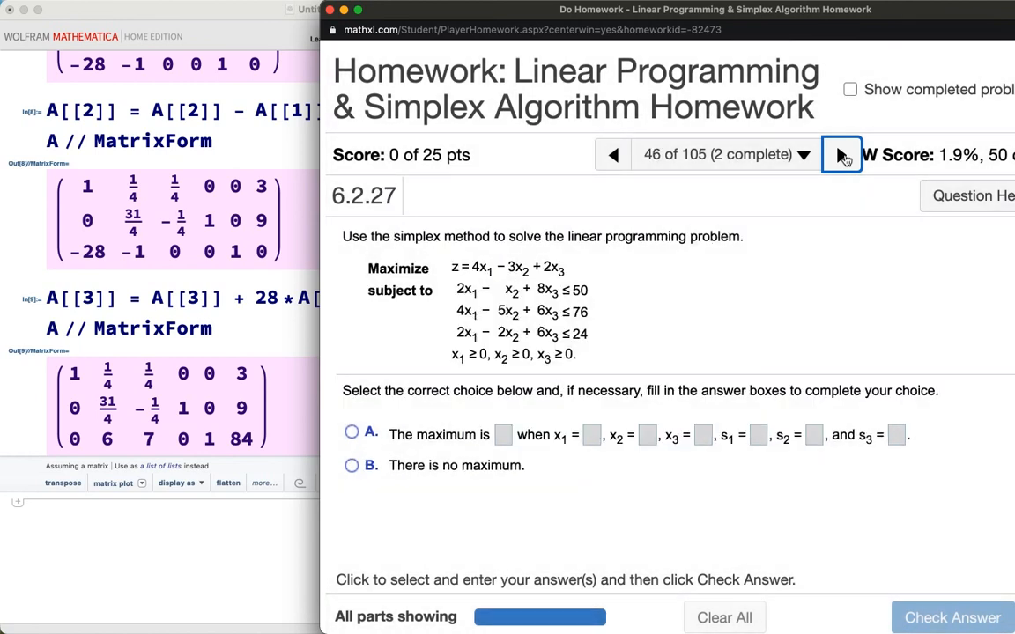
pyautogui.click(843, 157)
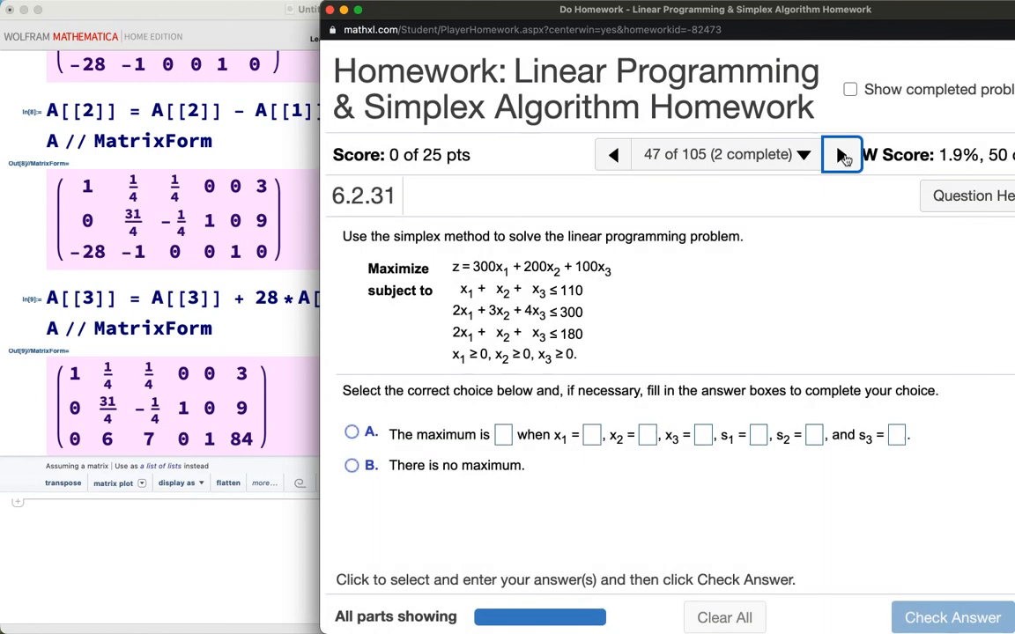
pyautogui.click(842, 156)
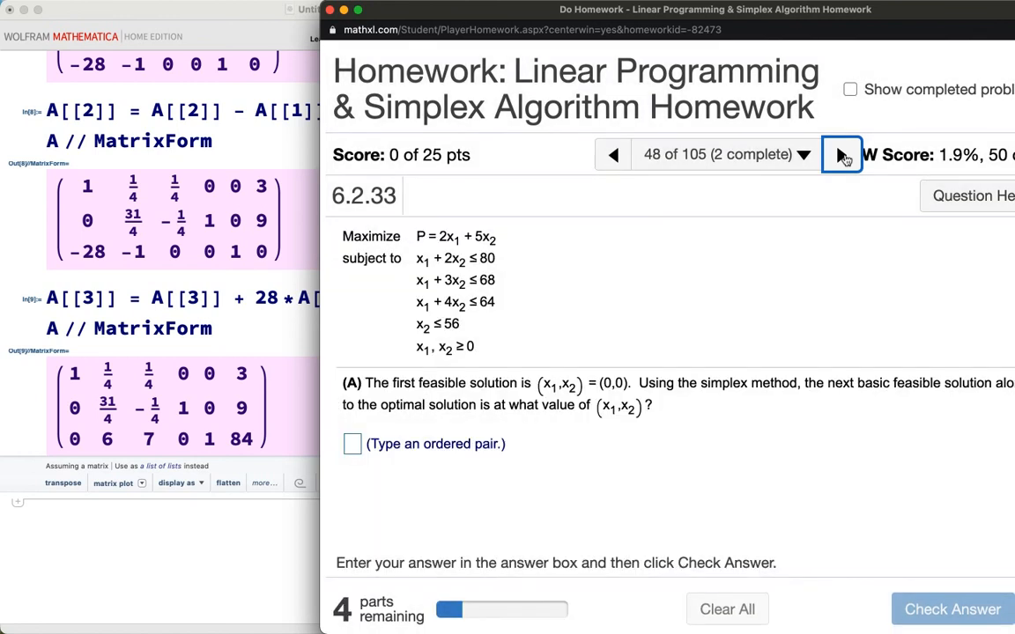
pyautogui.click(843, 156)
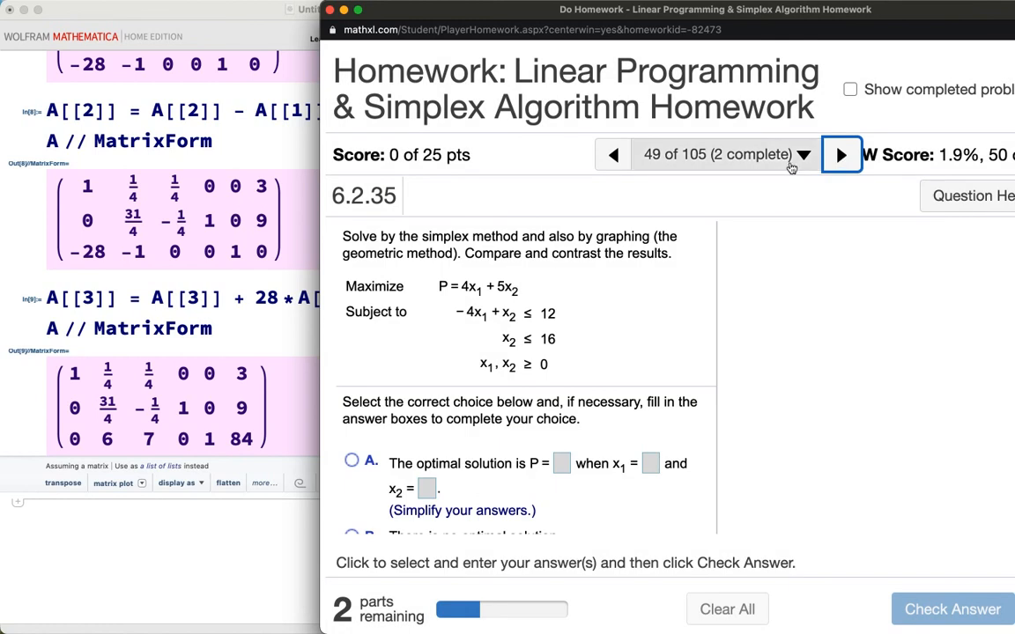
pyautogui.click(617, 157)
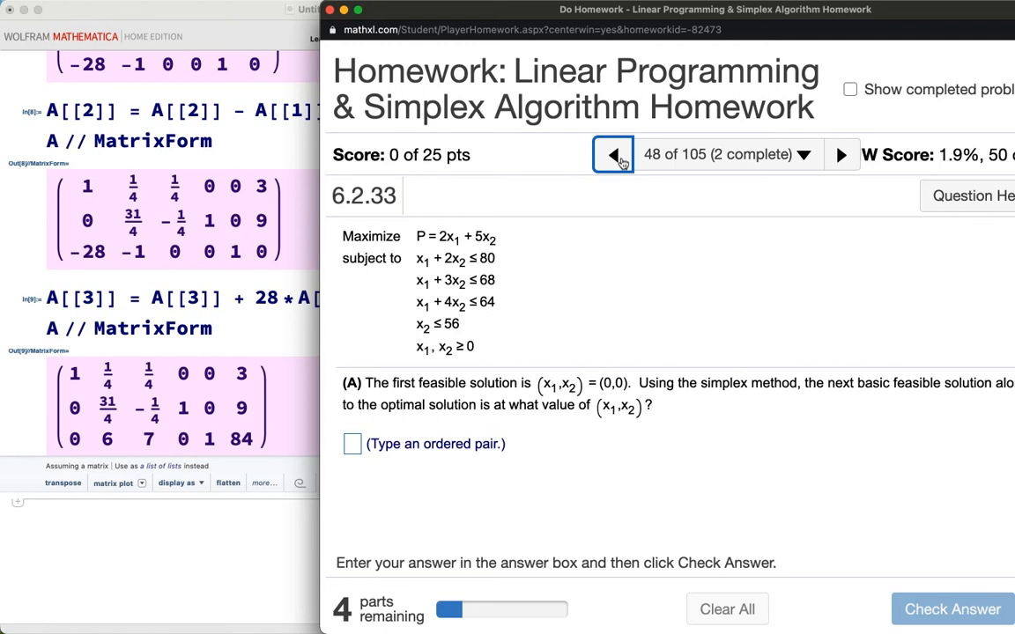
pyautogui.click(617, 156)
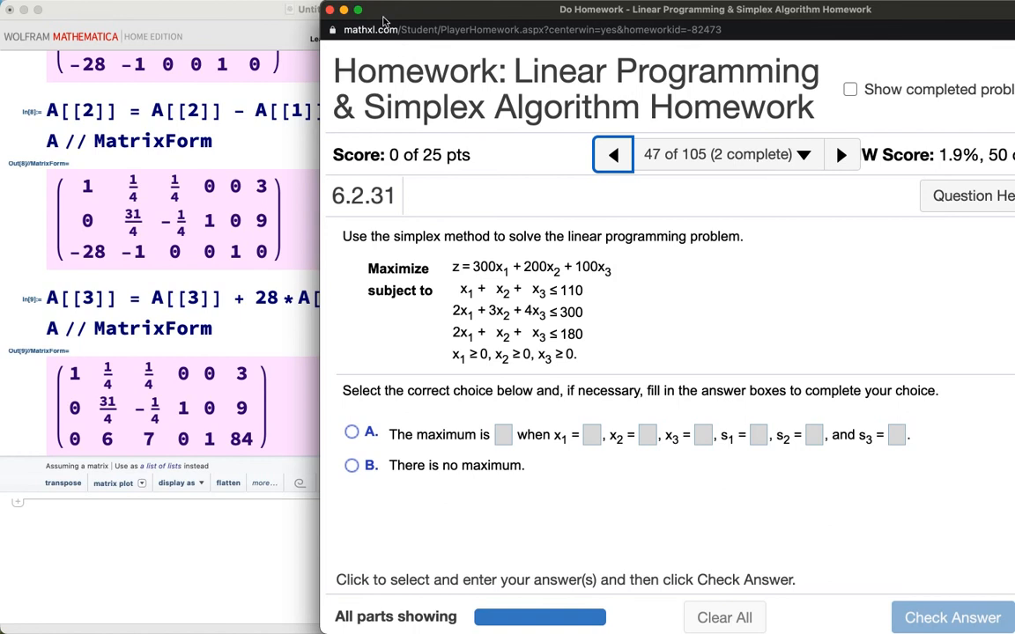
# Move the homework window aside to uncover the Mathematica notebook, keeping Question 47's objective and constraints readable
pyautogui.moveTo(383, 18); pyautogui.dragTo(688, 16)
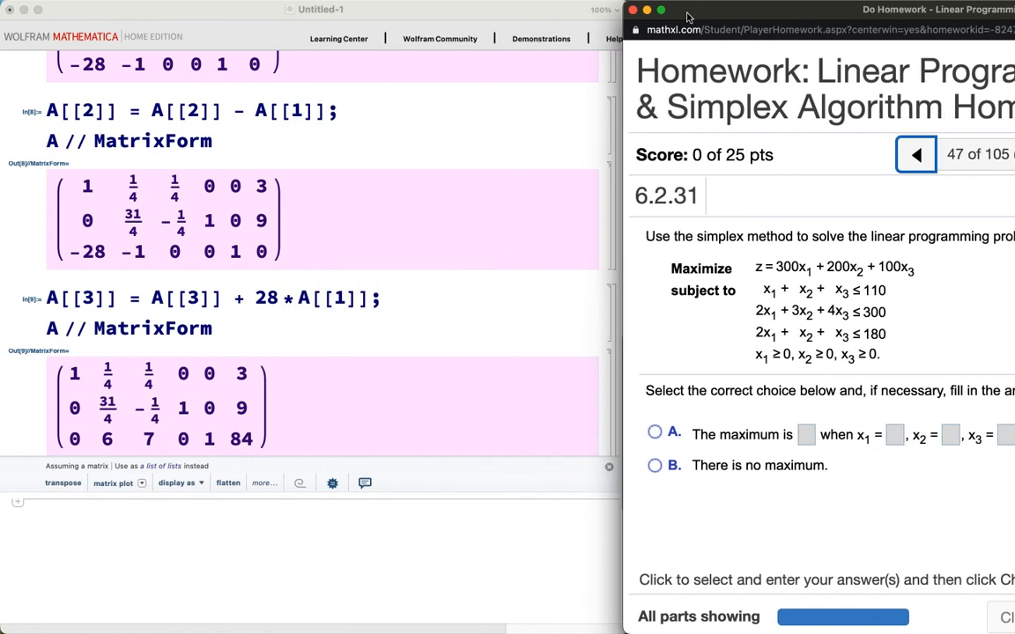
pyautogui.scroll(-5, 273, 346)
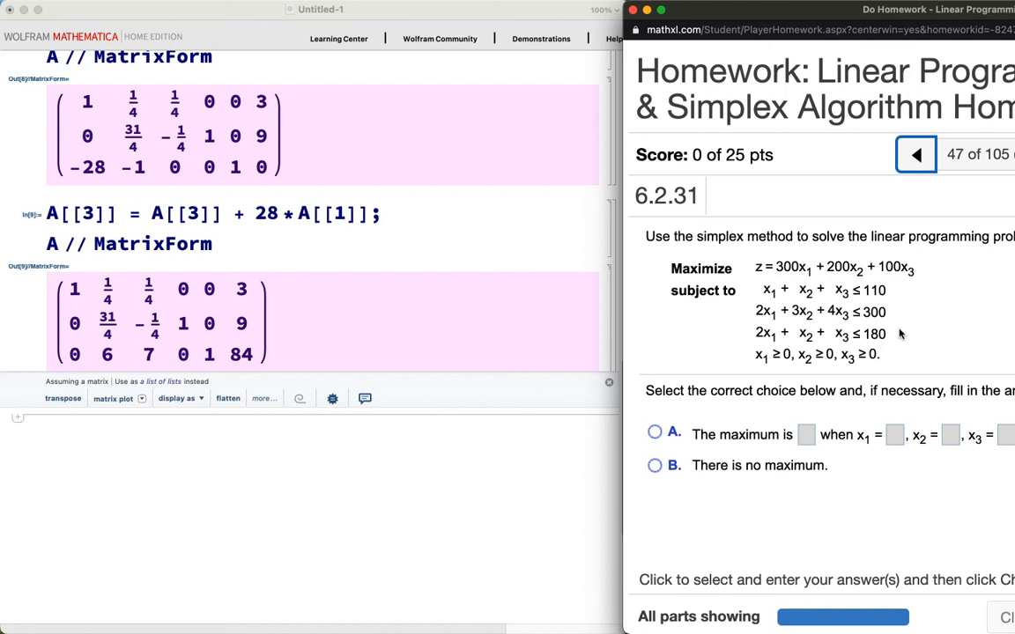
# Circle the nonnegativity constraints x1 ≥ 0, x2 ≥ 0, x3 ≥ 0 in Question 47 and clear the mark
pyautogui.click(757, 365)
pyautogui.moveTo(758, 368)
pyautogui.mouseDown()
pyautogui.moveTo(853, 373)
pyautogui.moveTo(868, 344)
pyautogui.moveTo(749, 348)
pyautogui.moveTo(731, 361)
pyautogui.moveTo(795, 377)
pyautogui.mouseUp()
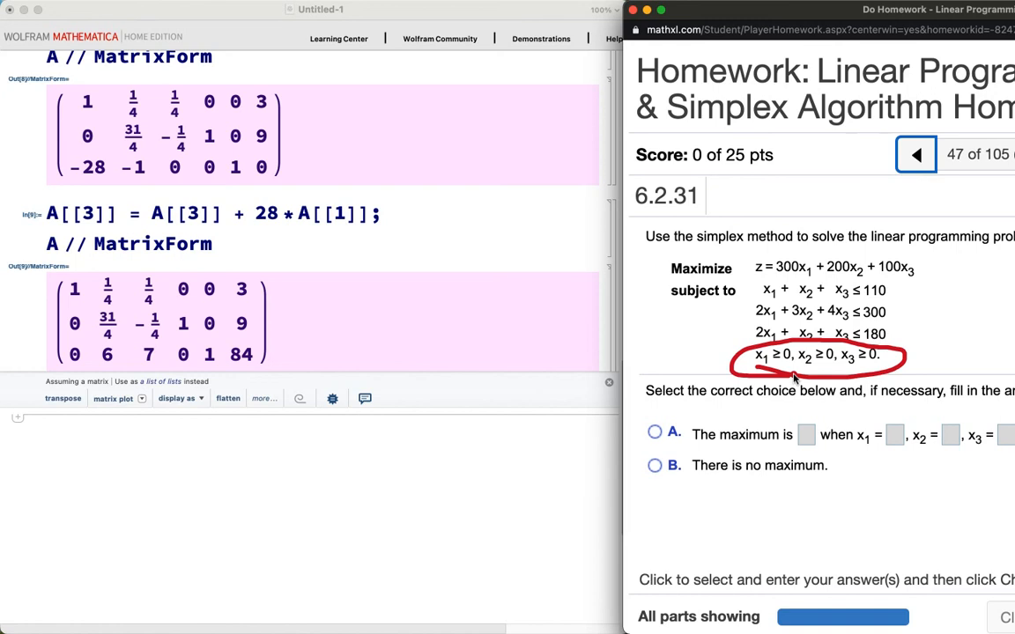
pyautogui.press('Escape')
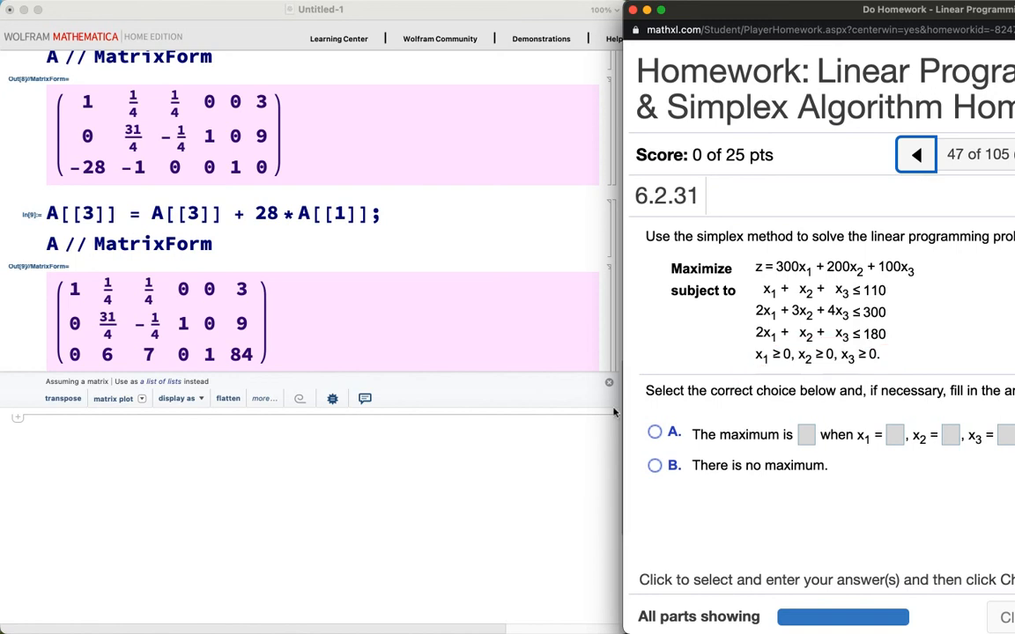
# Switch to the Mathematica notebook and evaluate Clear[A] in a new cell below the last matrix
pyautogui.scroll(-1, 334, 450)
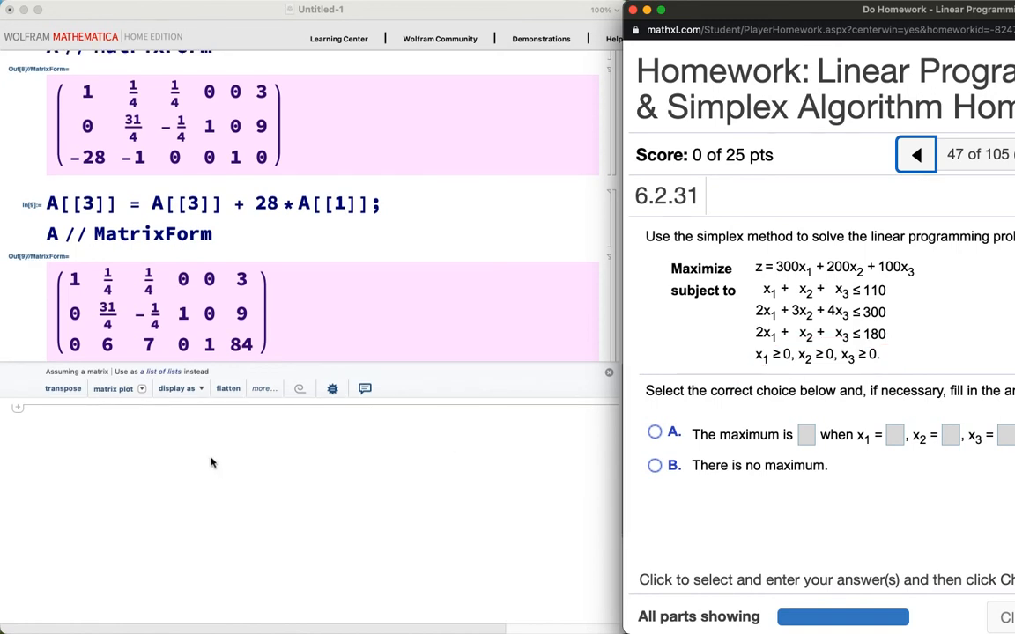
pyautogui.click(81, 455)
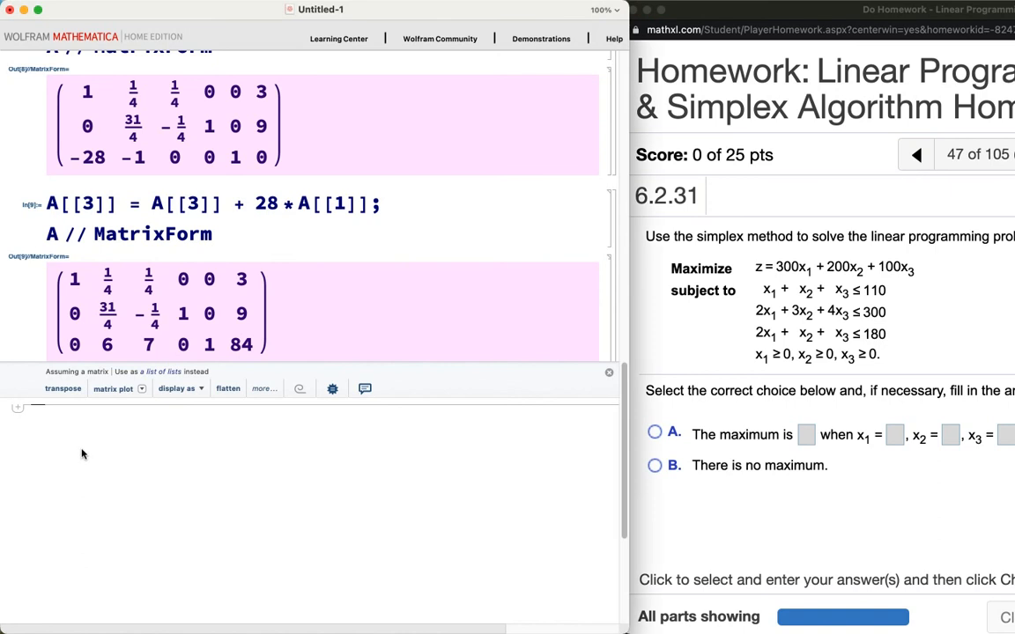
pyautogui.write('Clear[A]')
pyautogui.hotkey('shift', 'Return')
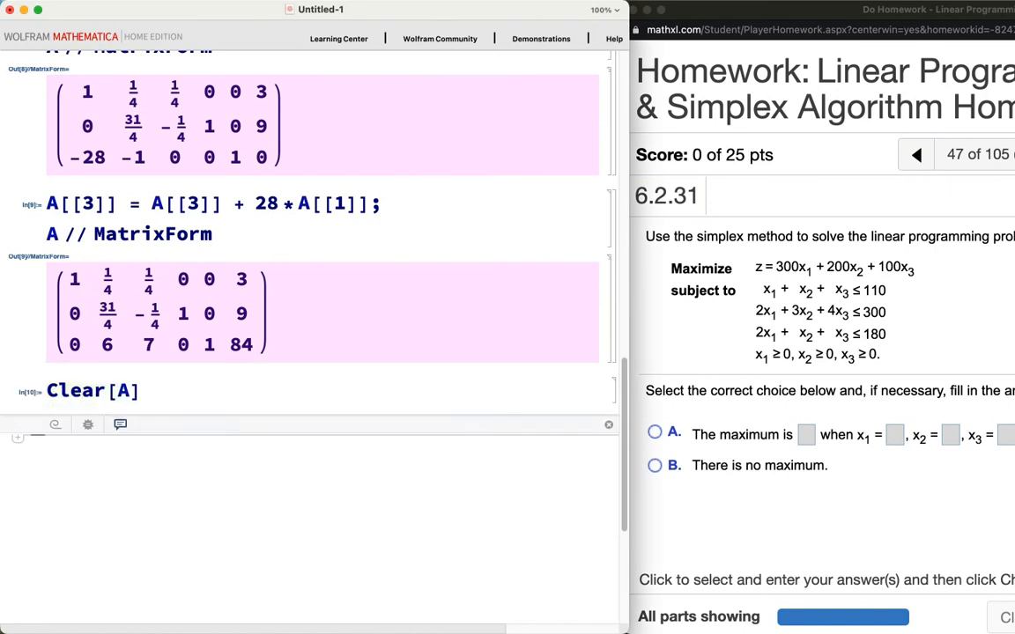
# Start a new definition of A with the constraint coefficient rows {1, 1, 1}, {2, 3, 4} and {2, 1, 1}
pyautogui.write('A')
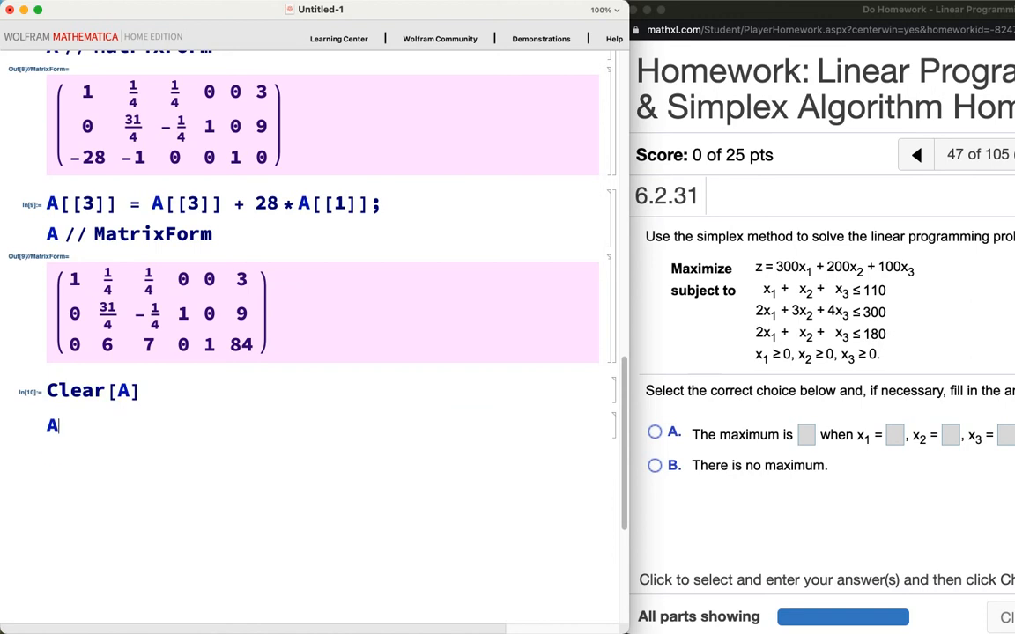
pyautogui.write(' = {{')
pyautogui.write('1, 1, 1')
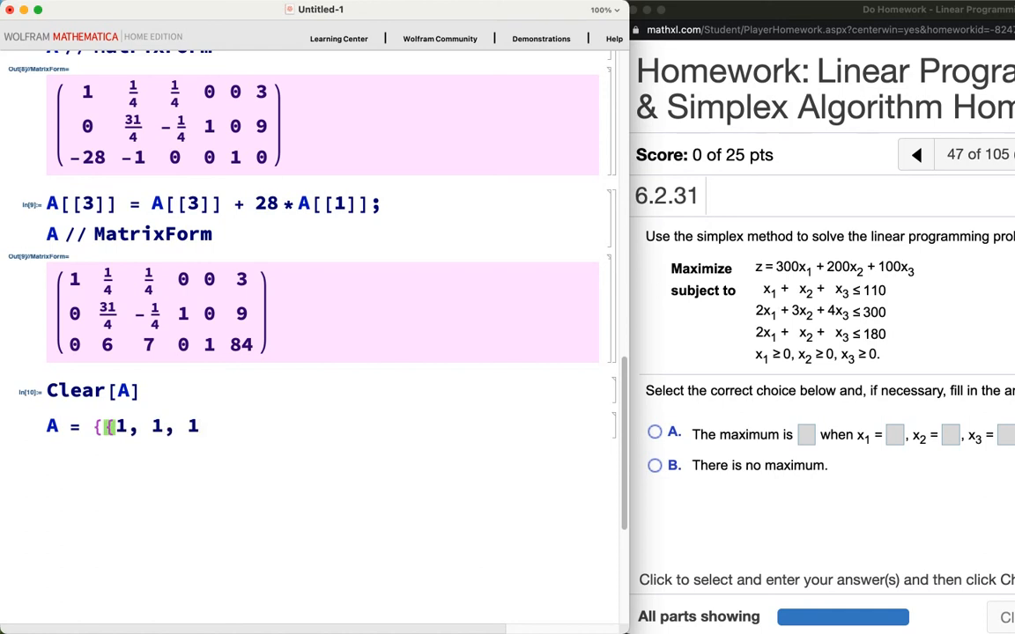
pyautogui.write('}, {2, 3, 4}, {2, 1,')
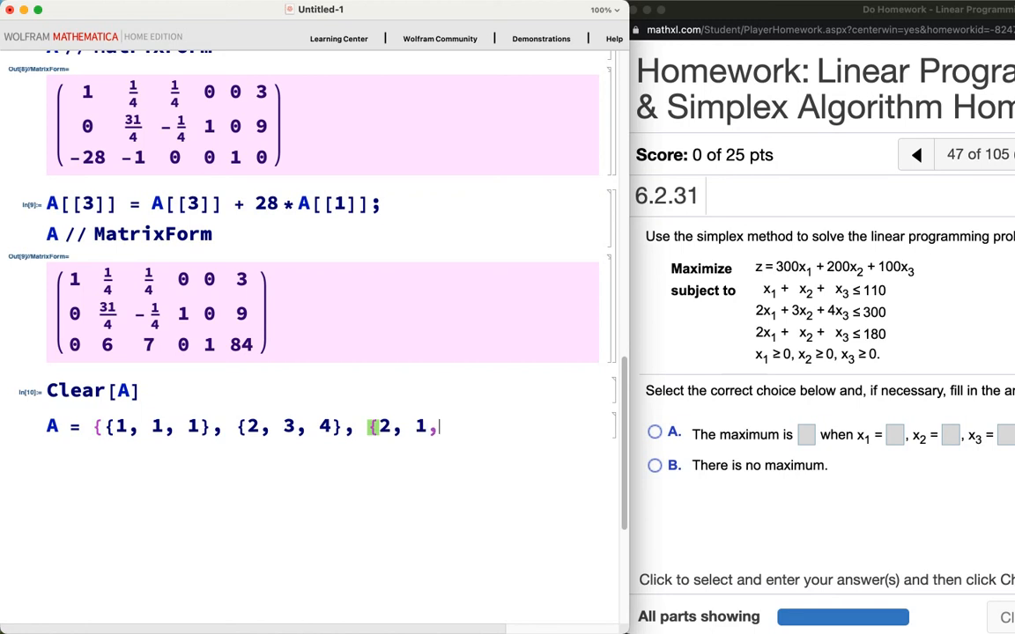
pyautogui.write(' 1}, {')
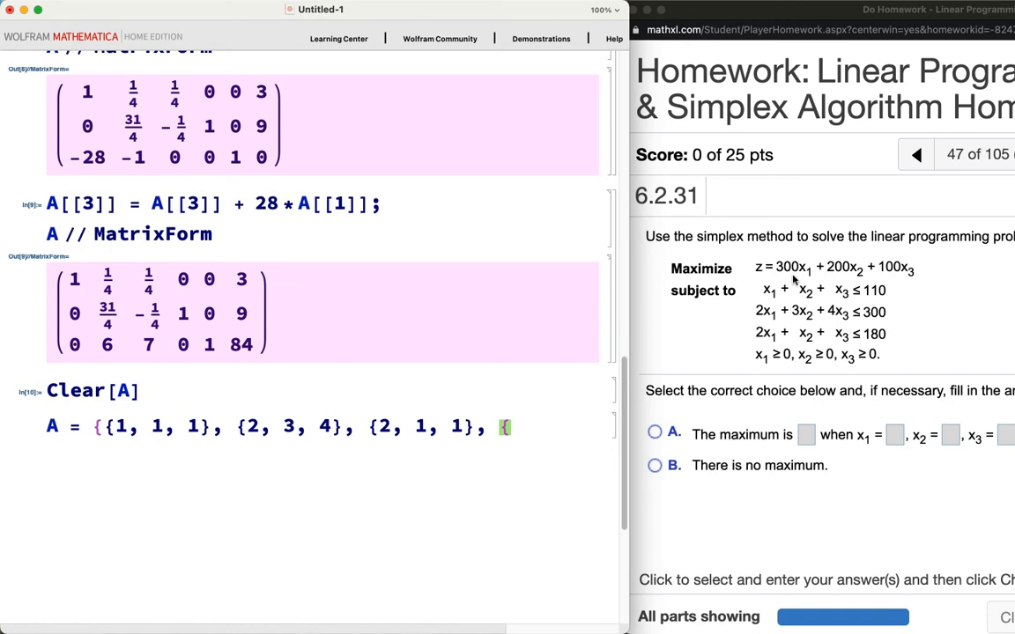
# Finish matrix A with the objective row {-300, -200, -100} and evaluate it in MatrixForm
pyautogui.click(910, 275)
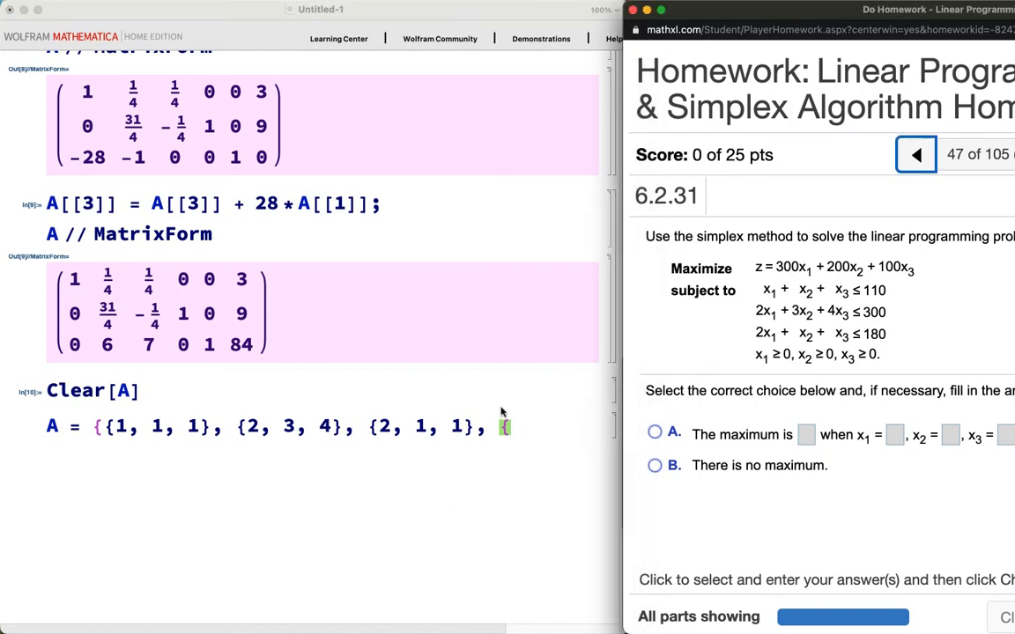
pyautogui.click(518, 430)
pyautogui.write('-300, -200, -100')
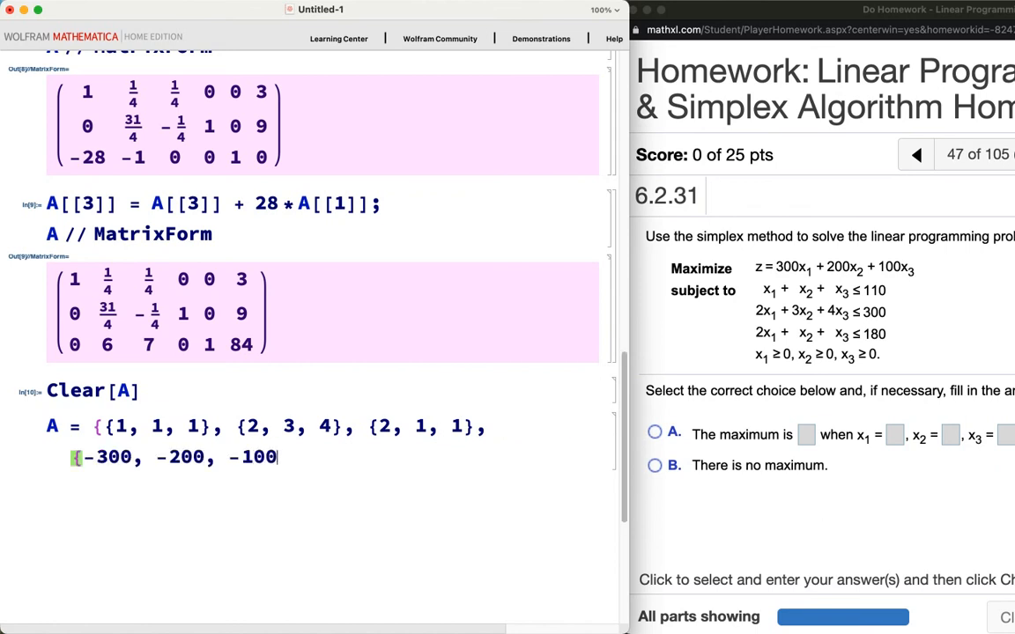
pyautogui.write('}};')
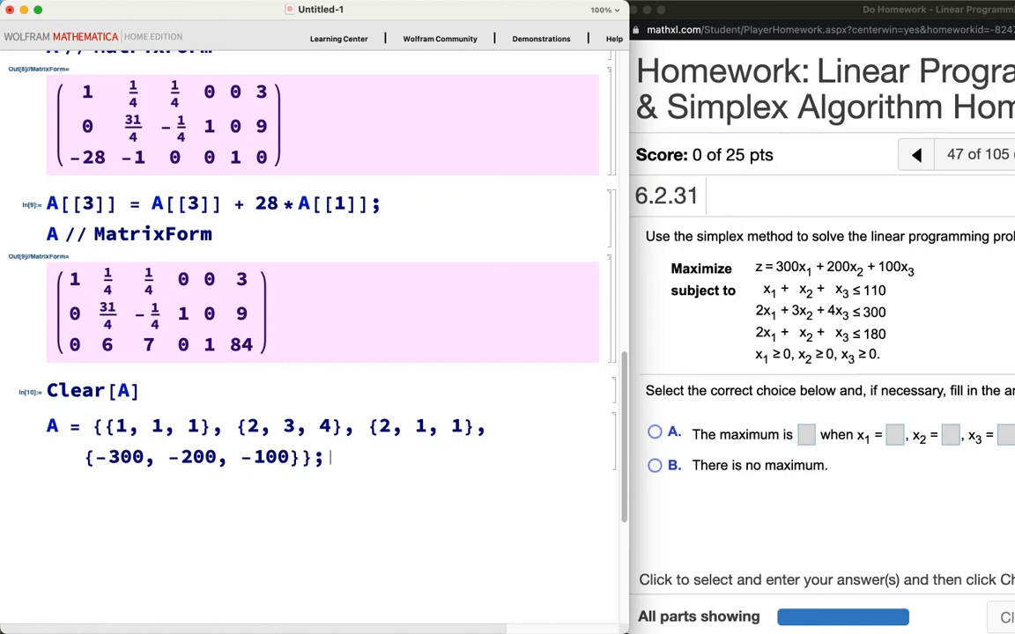
pyautogui.press('Return')
pyautogui.write('A // Matri')
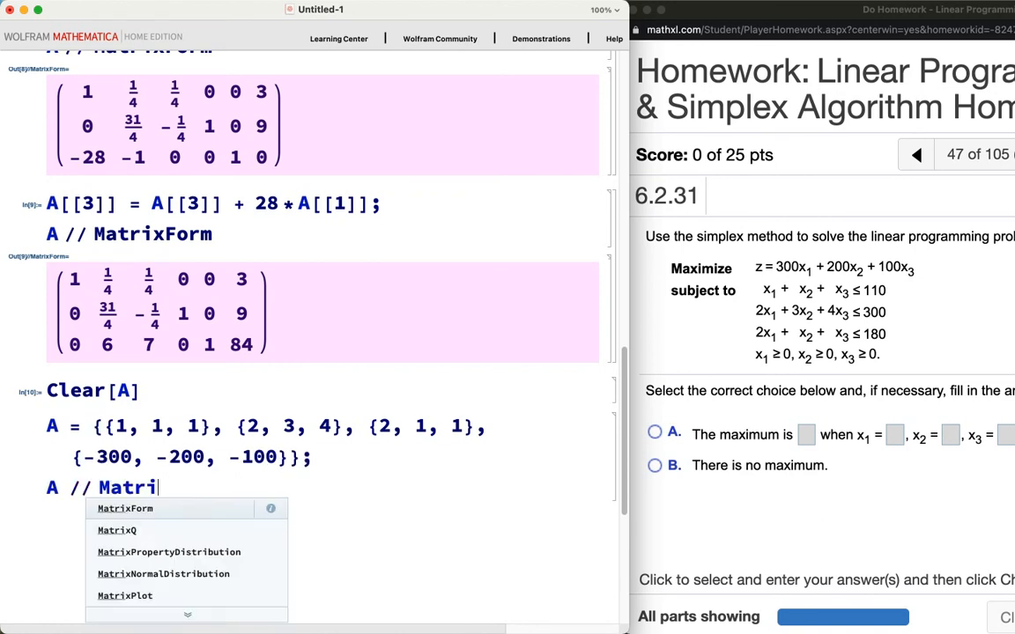
pyautogui.write('xForm')
pyautogui.hotkey('shift', 'Return')
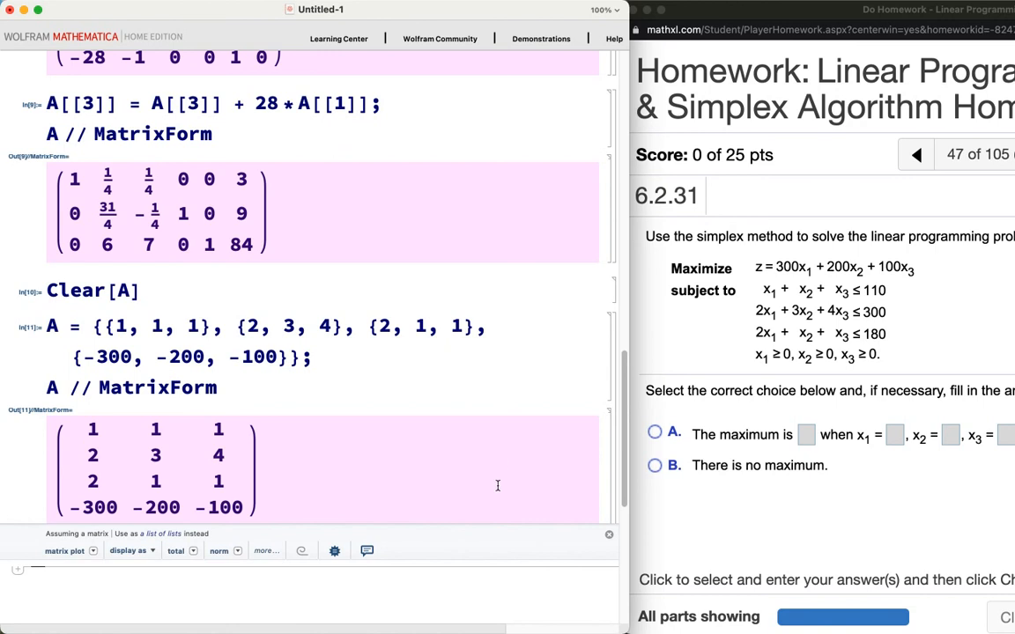
# Number the rows of the new coefficient matrix 1 to 4 in red and write "4 Rows" beside it
pyautogui.scroll(-1, 529, 495)
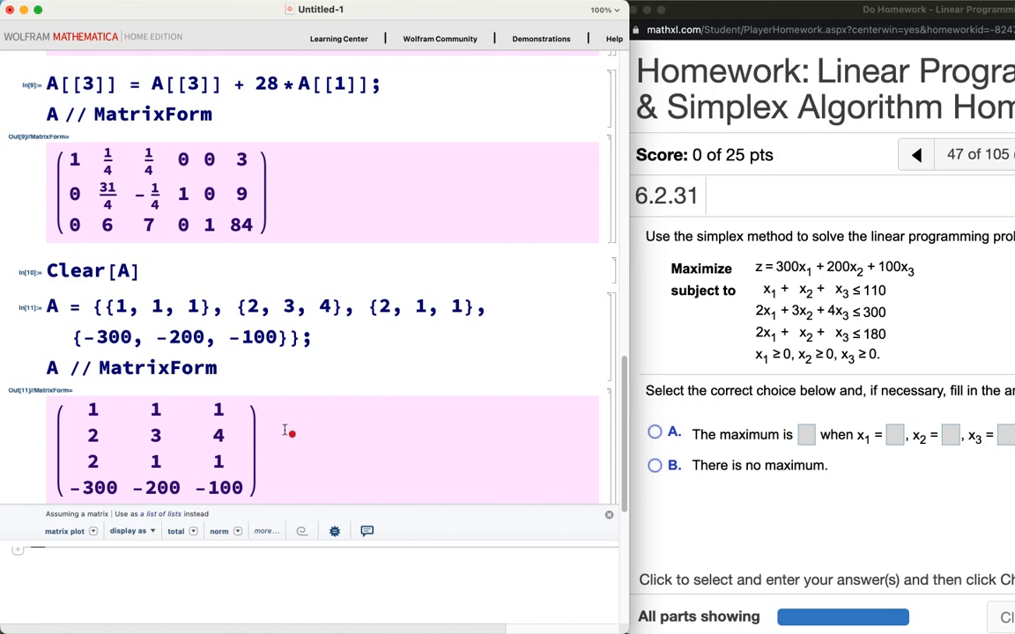
pyautogui.moveTo(267, 402)
pyautogui.mouseDown()
pyautogui.moveTo(281, 447)
pyautogui.moveTo(273, 476)
pyautogui.moveTo(288, 493)
pyautogui.moveTo(282, 529)
pyautogui.mouseUp()
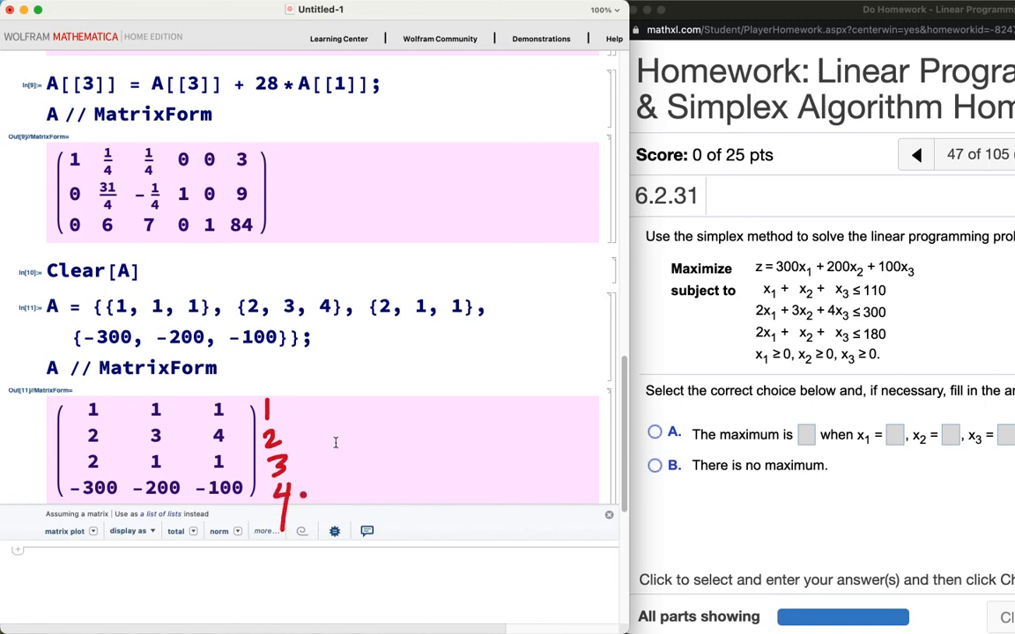
pyautogui.moveTo(364, 404)
pyautogui.mouseDown()
pyautogui.moveTo(355, 432)
pyautogui.moveTo(385, 431)
pyautogui.moveTo(374, 457)
pyautogui.mouseUp()
pyautogui.moveTo(408, 420); pyautogui.dragTo(407, 451)
pyautogui.moveTo(405, 388)
pyautogui.mouseDown()
pyautogui.moveTo(410, 421)
pyautogui.moveTo(441, 448)
pyautogui.moveTo(518, 424)
pyautogui.moveTo(505, 444)
pyautogui.mouseUp()
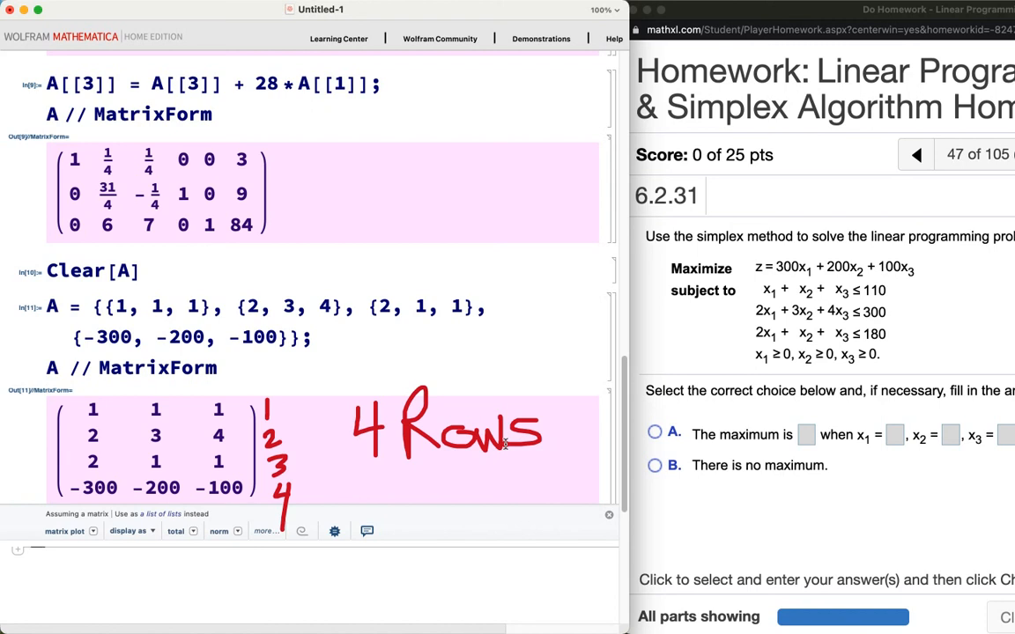
# Redefine A as Join[A, IdentityMatrix[4], {{110}, {300}, {180}, {0}}, 2] in a new cell and evaluate it in MatrixForm
pyautogui.scroll(-3, 503, 441)
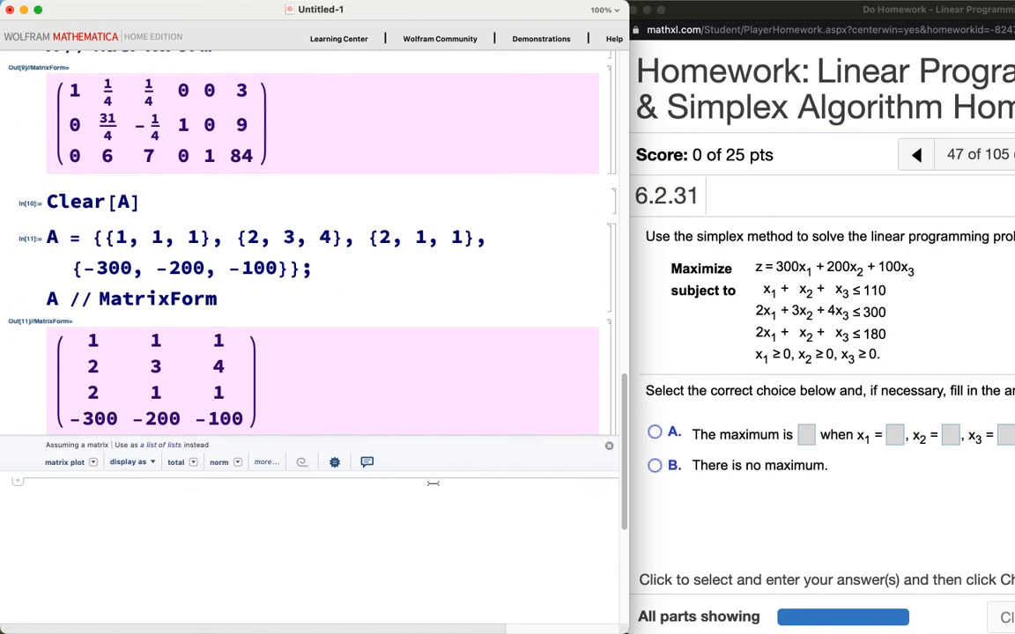
pyautogui.write('A = ')
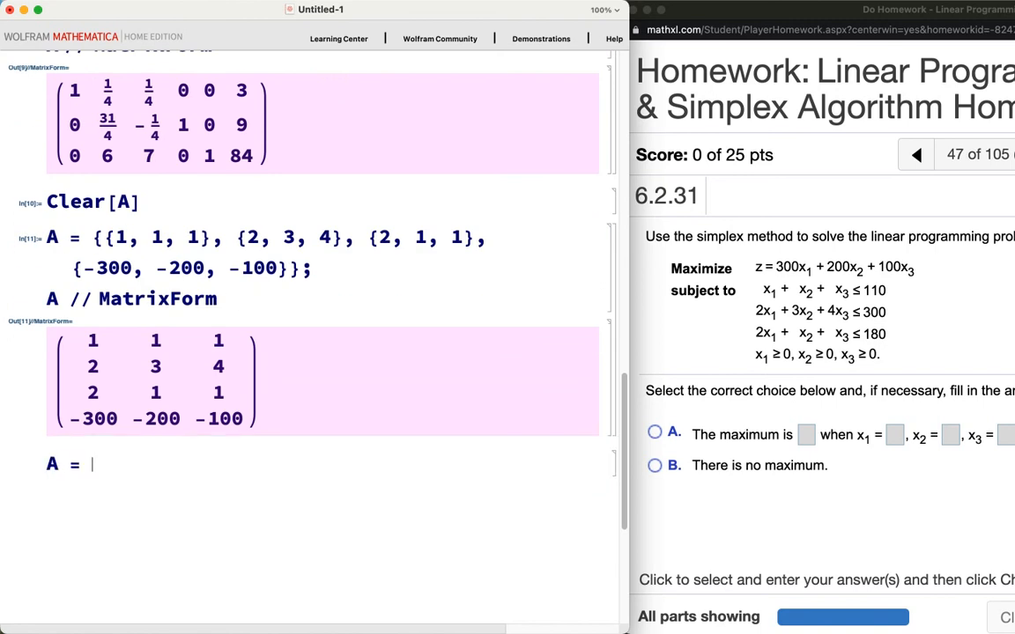
pyautogui.write('Join[A, ')
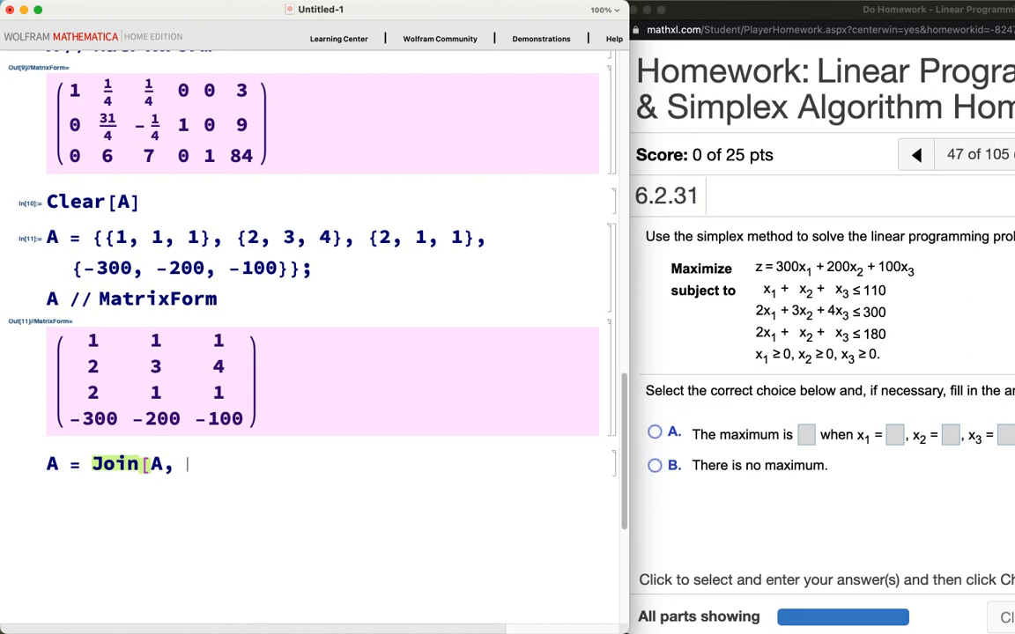
pyautogui.write('IdentityM')
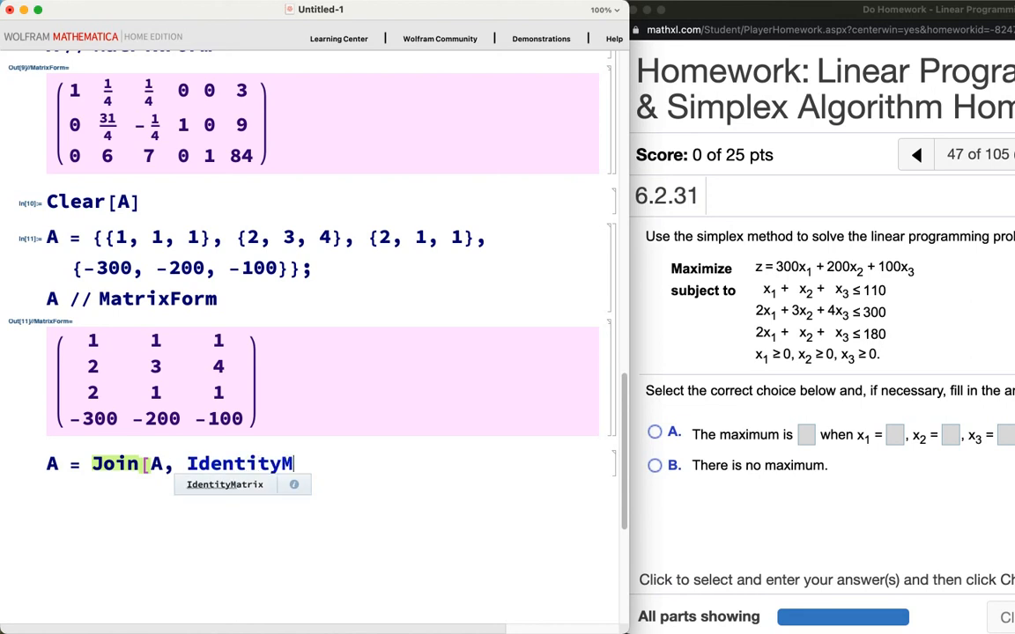
pyautogui.write('atrix[4], {{')
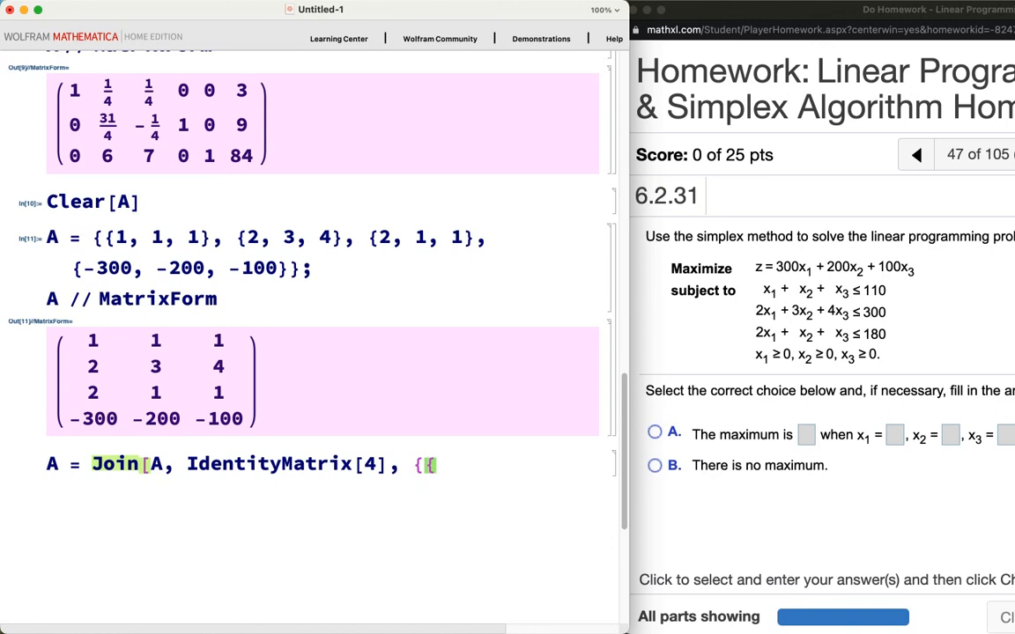
pyautogui.write('110}, {300},')
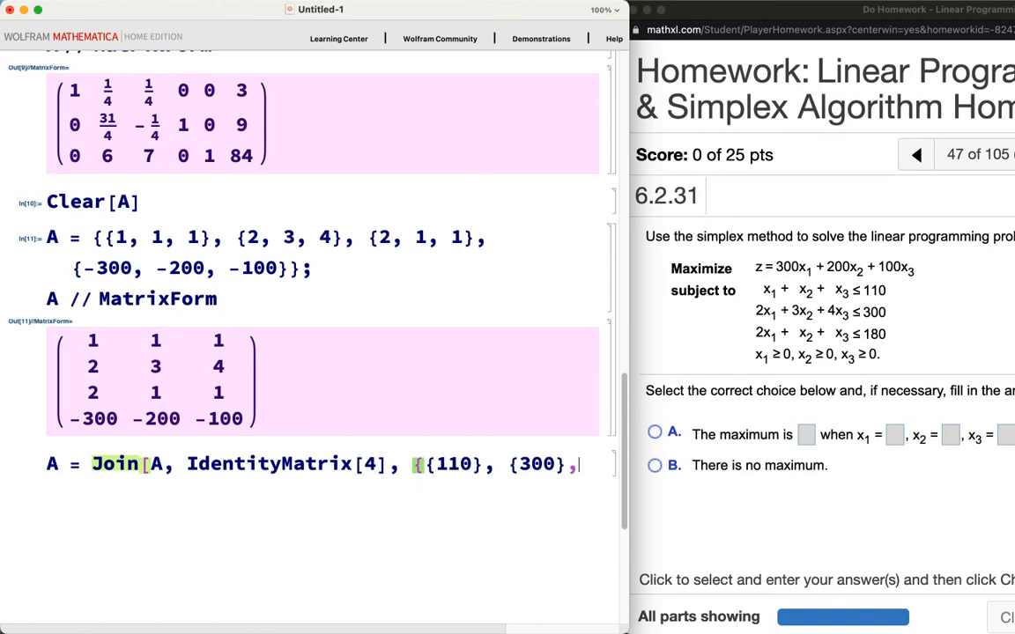
pyautogui.write(' {180},')
pyautogui.write('0')
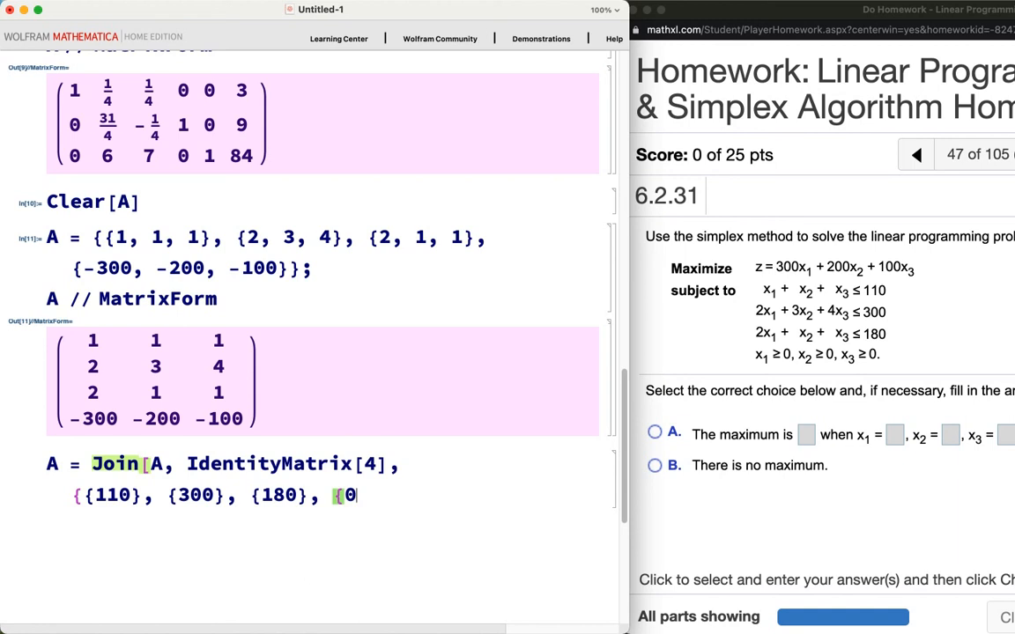
pyautogui.write('}}, 2]')
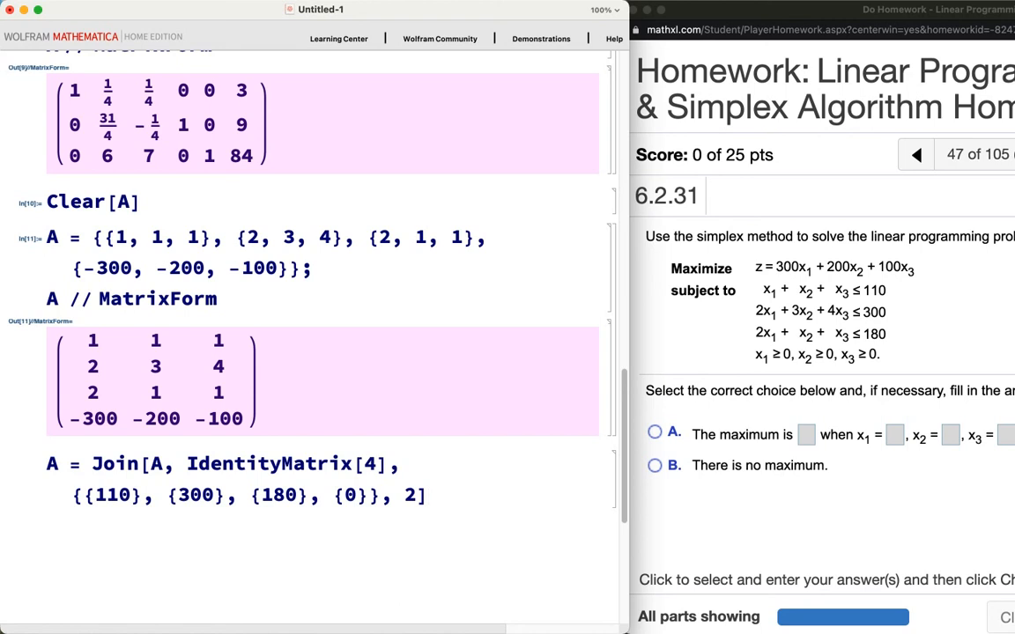
pyautogui.write(';')
pyautogui.press('Return')
pyautogui.write('A // MatrixForm')
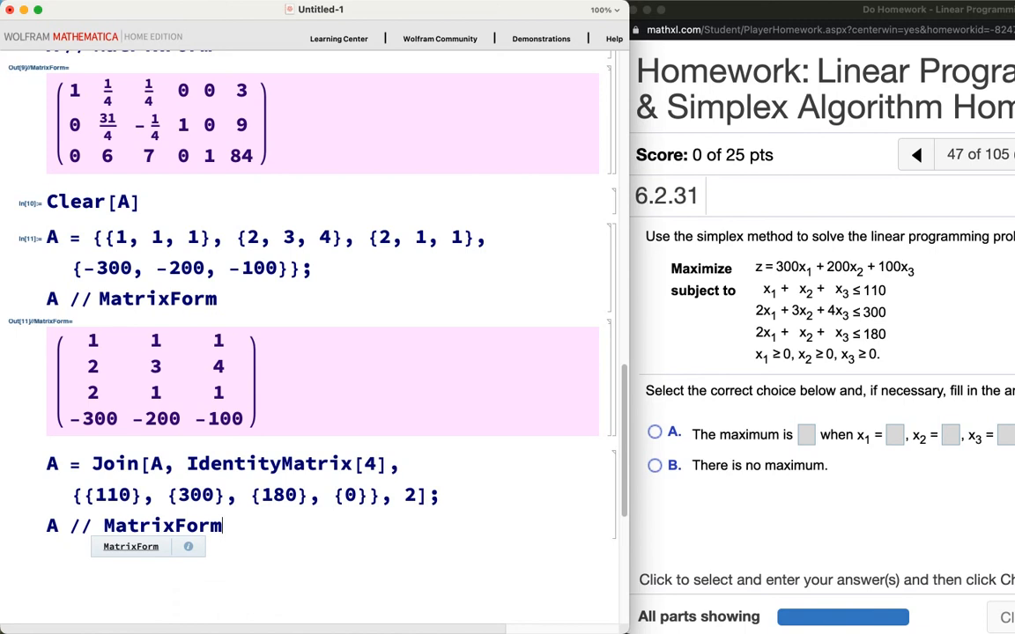
pyautogui.hotkey('shift', 'Return')
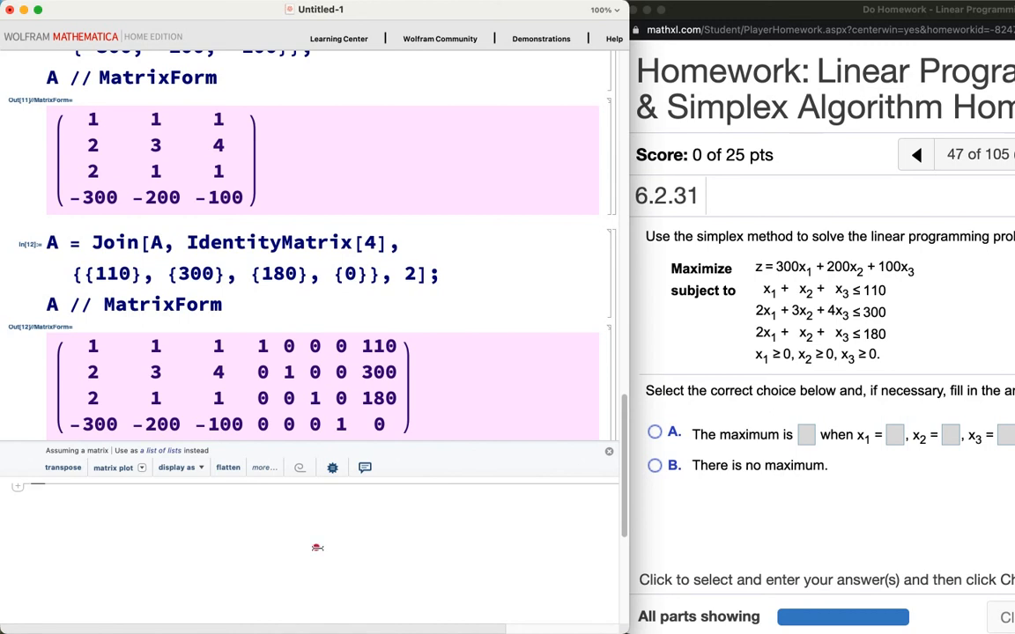
# Circle -300, write ratios 110, 150 and 90, circle the row 3 pivot 2, underline the nonnegativity constraints, and clear all marks
pyautogui.moveTo(131, 439)
pyautogui.mouseDown()
pyautogui.moveTo(128, 414)
pyautogui.moveTo(89, 408)
pyautogui.moveTo(63, 421)
pyautogui.moveTo(95, 448)
pyautogui.moveTo(130, 438)
pyautogui.mouseUp()
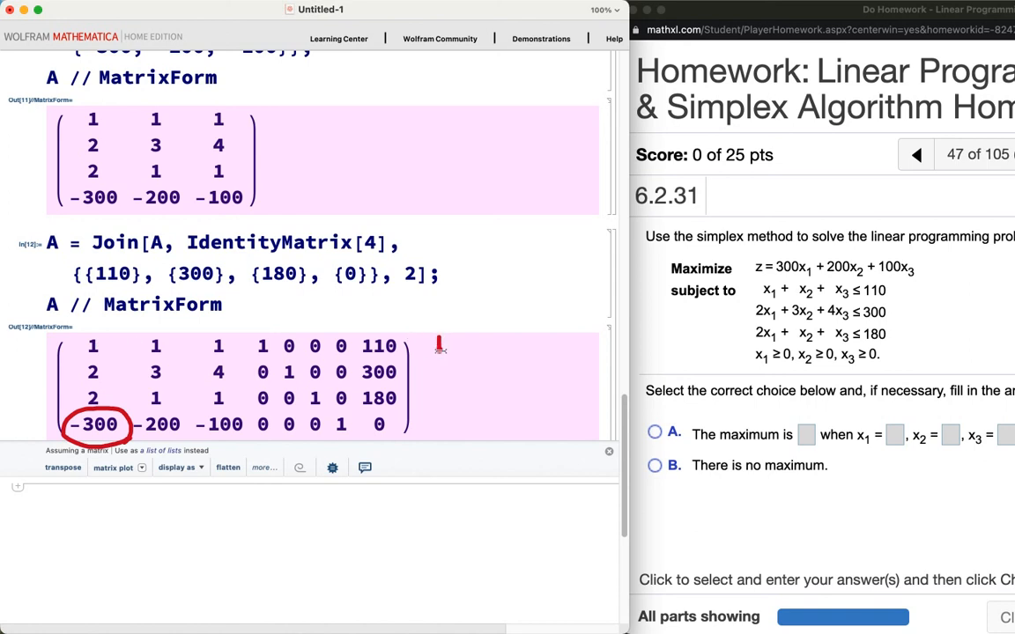
pyautogui.moveTo(439, 339)
pyautogui.mouseDown()
pyautogui.moveTo(438, 358)
pyautogui.moveTo(470, 341)
pyautogui.mouseUp()
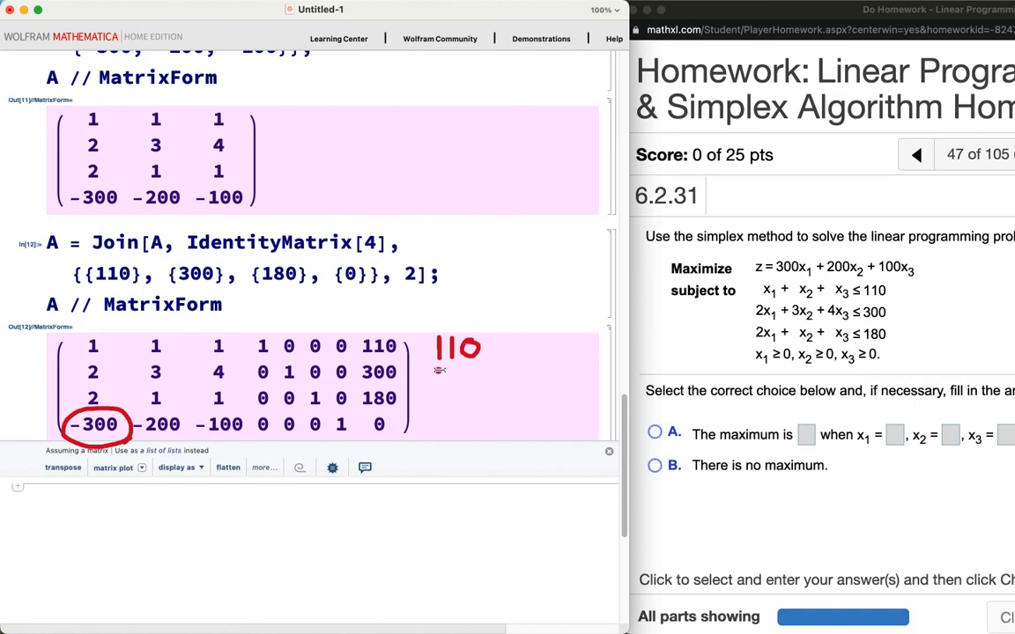
pyautogui.moveTo(438, 361)
pyautogui.mouseDown()
pyautogui.moveTo(443, 380)
pyautogui.moveTo(467, 370)
pyautogui.moveTo(453, 383)
pyautogui.moveTo(498, 370)
pyautogui.moveTo(481, 363)
pyautogui.mouseUp()
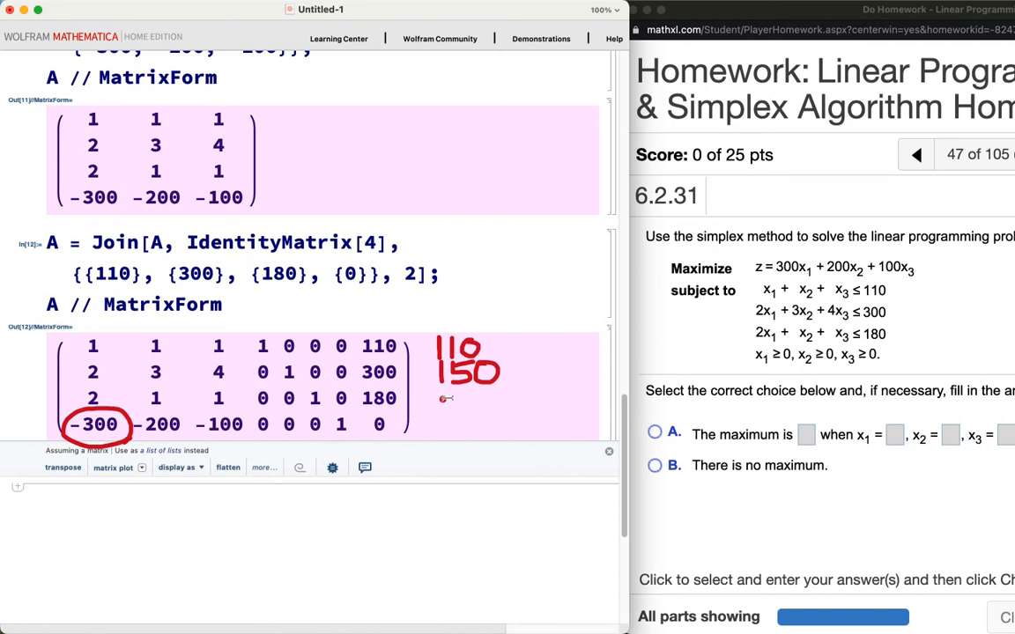
pyautogui.moveTo(436, 396)
pyautogui.mouseDown()
pyautogui.moveTo(446, 404)
pyautogui.moveTo(437, 416)
pyautogui.moveTo(459, 402)
pyautogui.mouseUp()
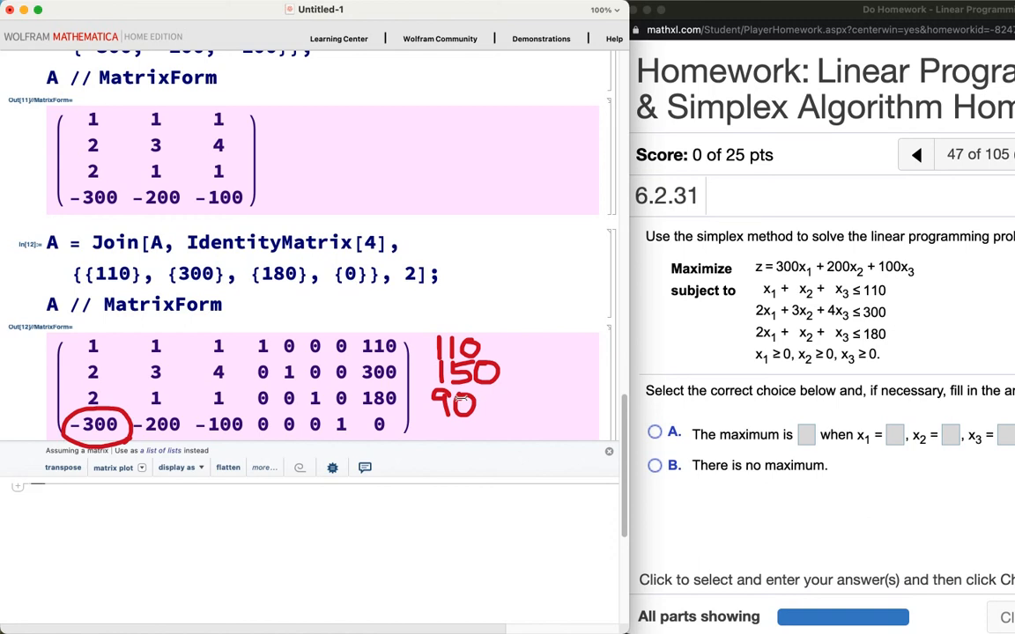
pyautogui.moveTo(415, 399)
pyautogui.mouseDown()
pyautogui.moveTo(77, 387)
pyautogui.moveTo(93, 413)
pyautogui.moveTo(119, 398)
pyautogui.mouseUp()
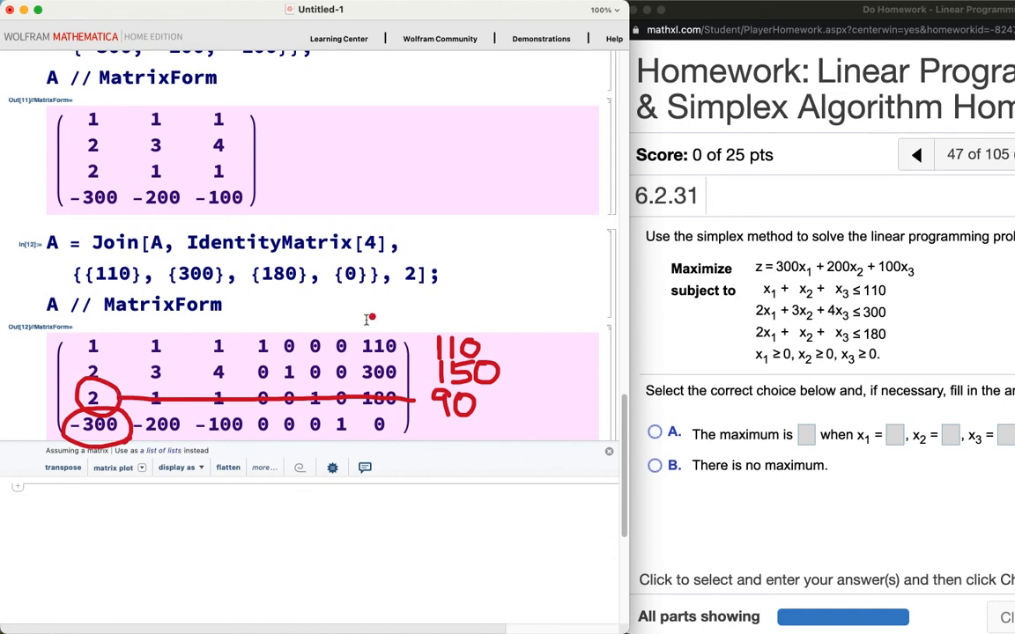
pyautogui.moveTo(364, 320); pyautogui.dragTo(394, 315)
pyautogui.moveTo(756, 373); pyautogui.dragTo(890, 370)
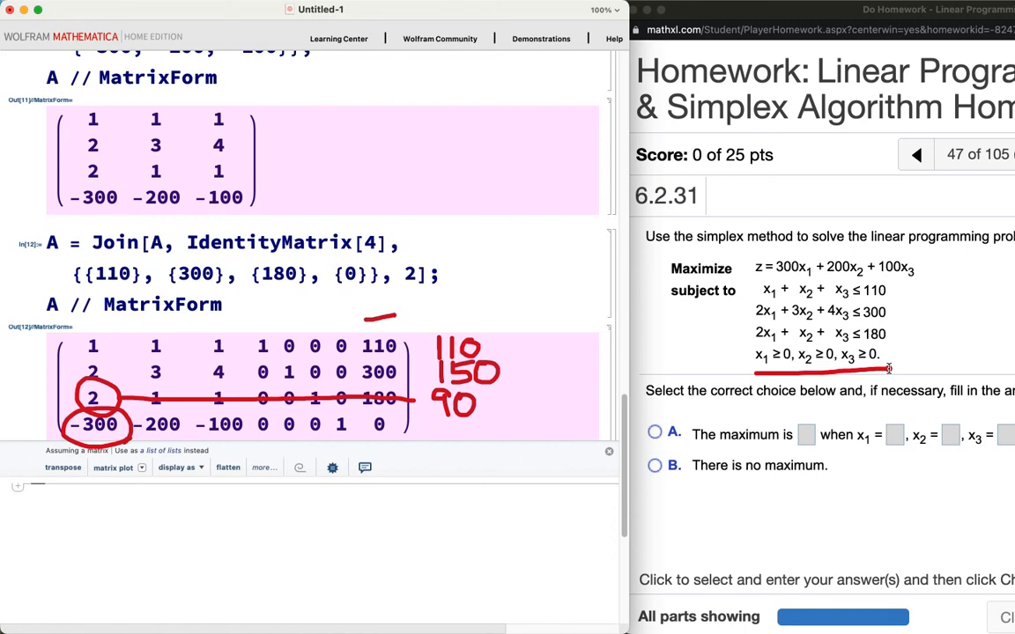
pyautogui.press('Escape')
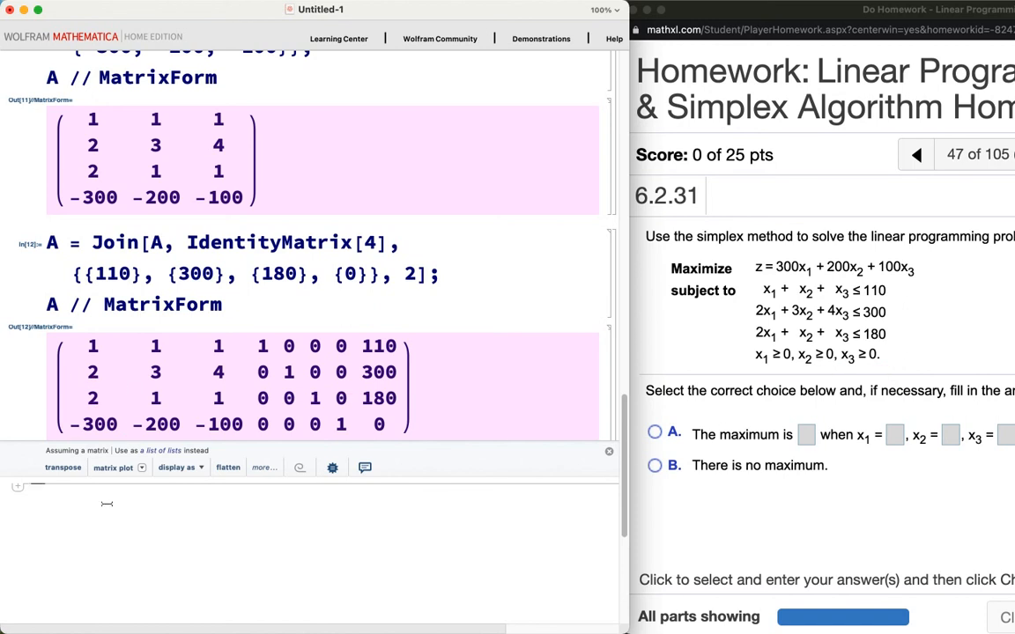
# Scale the pivot row with A[[3]] = 1/2*A[[3]] and evaluate A in MatrixForm
pyautogui.write('A[[3]] = 1/2*A[[3]]')
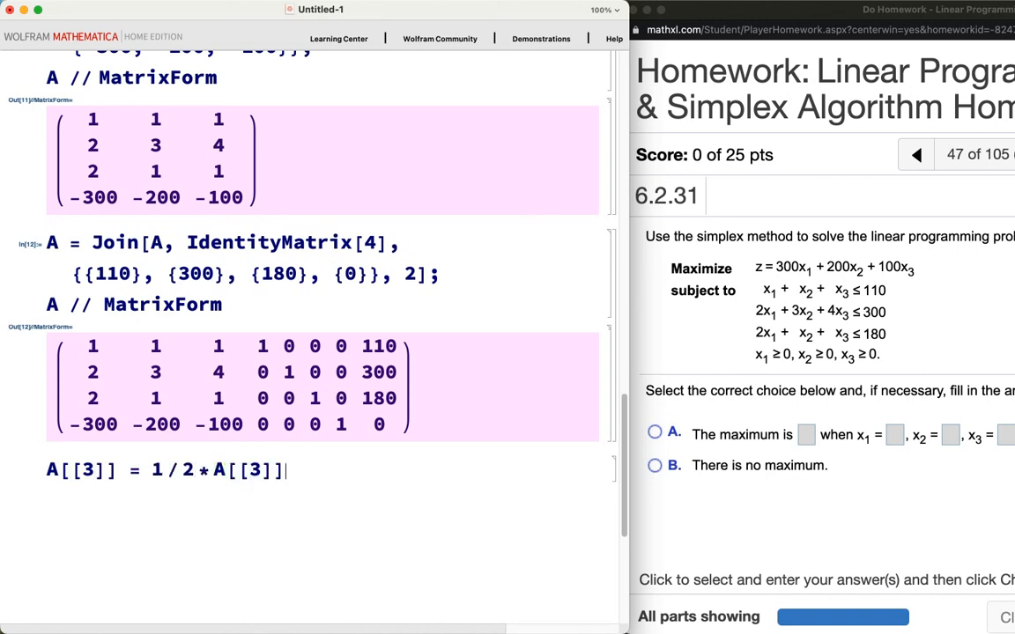
pyautogui.write('; A // MatrixForm')
pyautogui.hotkey('shift', 'Return')
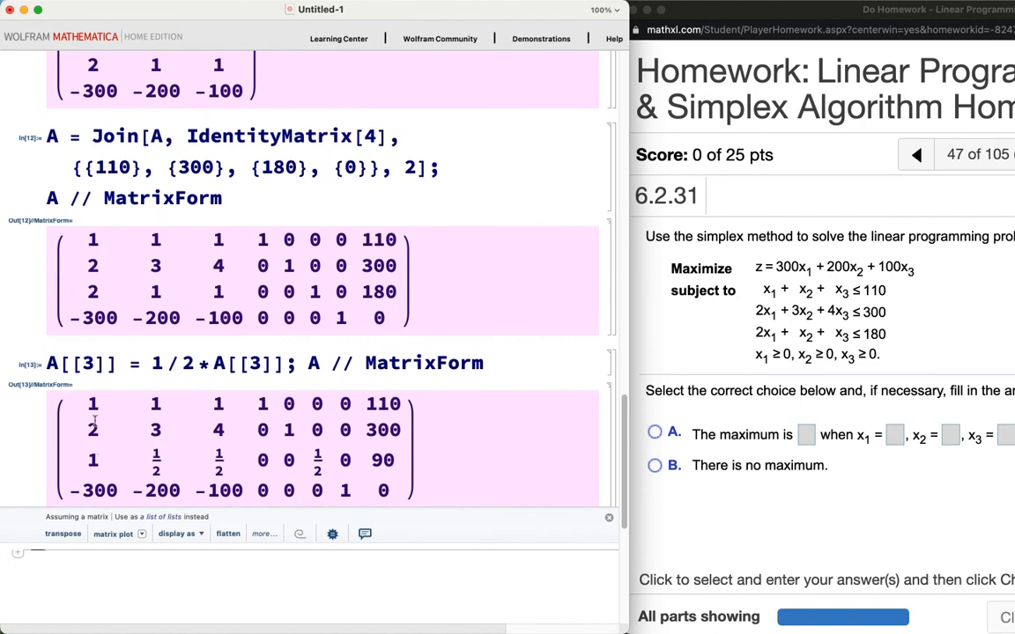
# Eliminate the first entry of row 1 with A[[1]] = A[[1]] - A[[3]] and evaluate A in MatrixForm
pyautogui.scroll(-1, 125, 533)
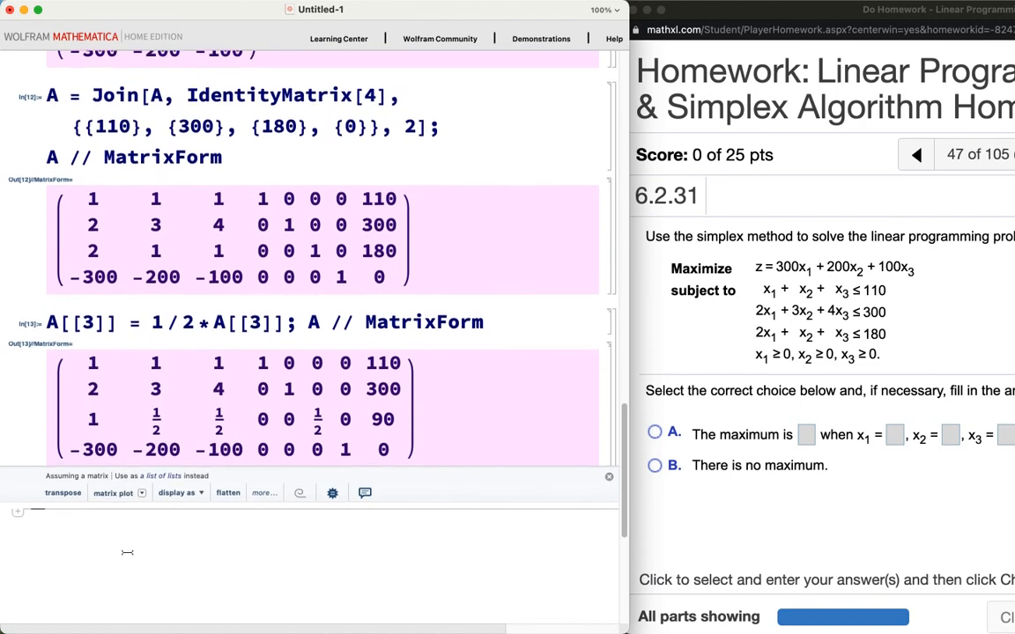
pyautogui.write('A[[1]]')
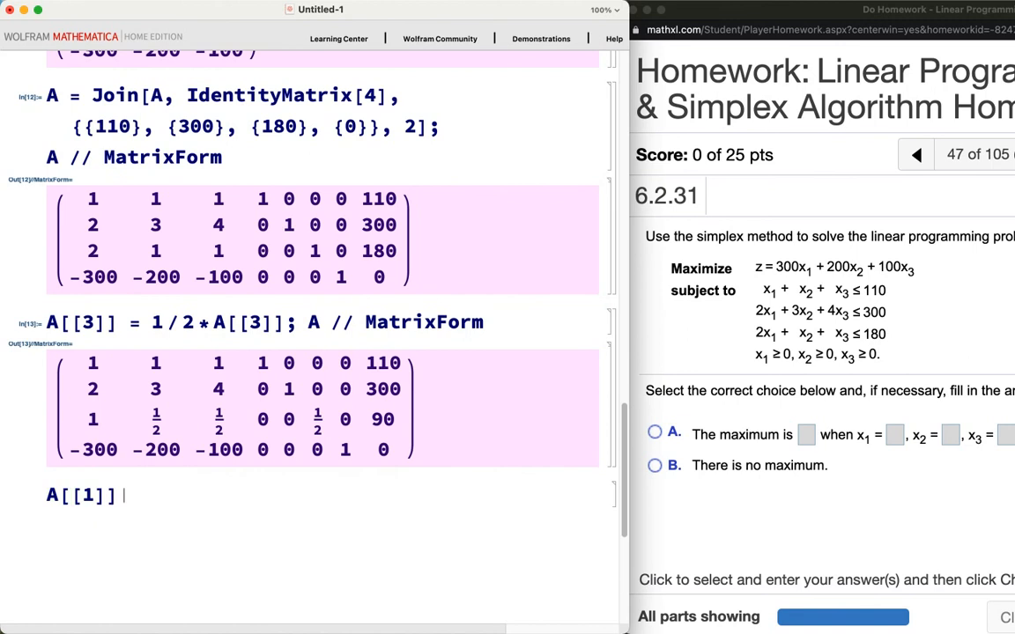
pyautogui.write(' = A[[1]]')
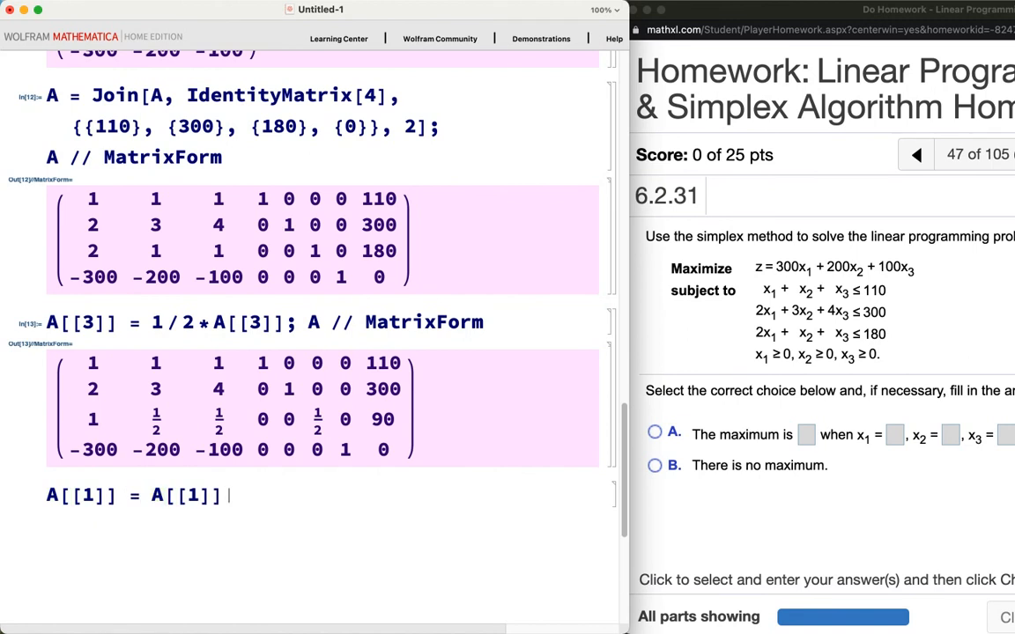
pyautogui.write(' - A[[3]]')
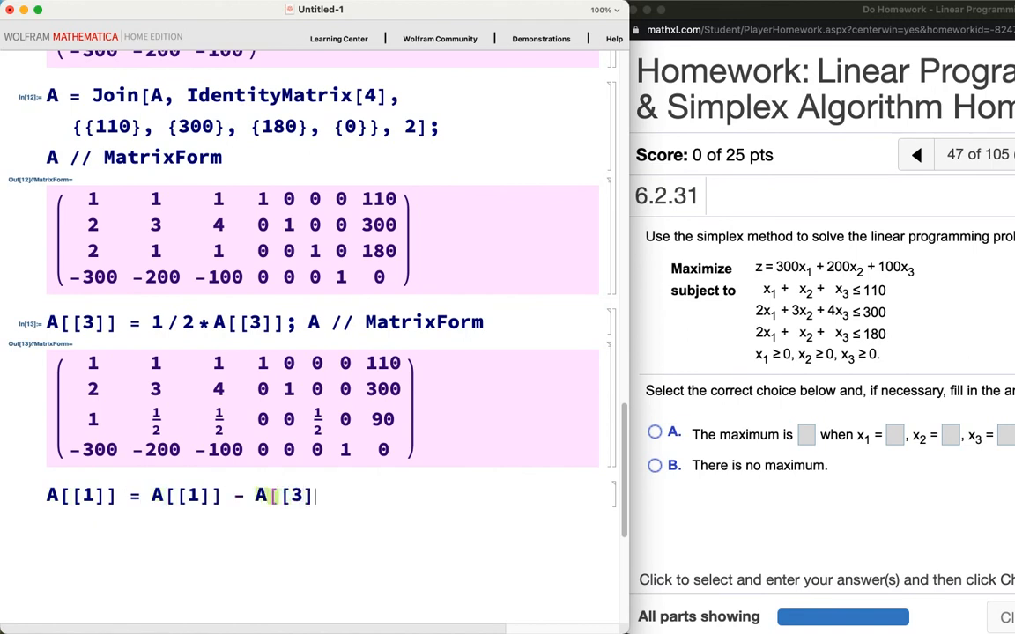
pyautogui.write('; A // Ma')
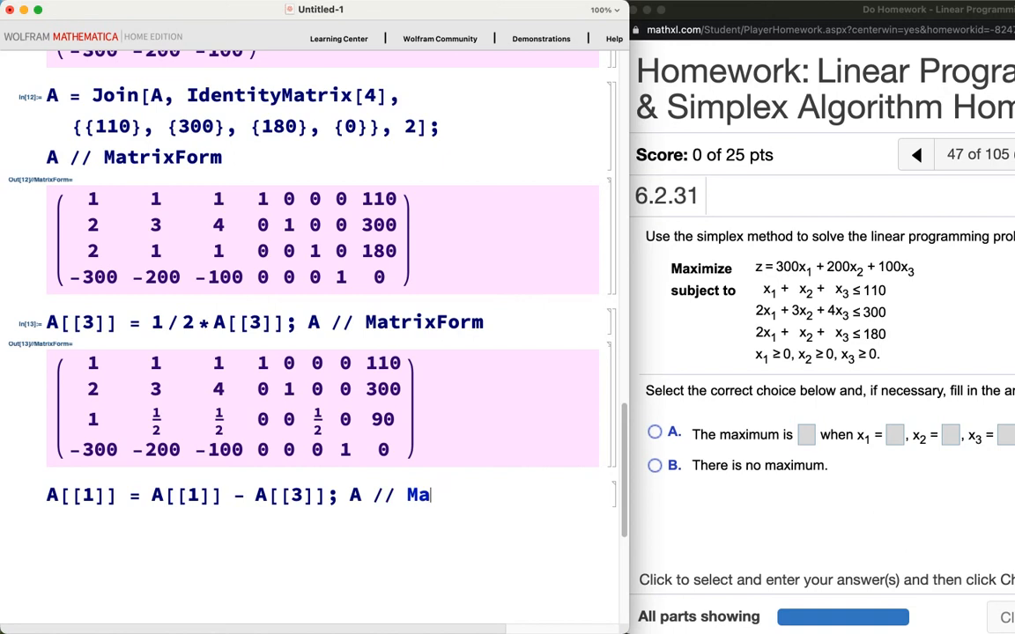
pyautogui.write('trixForm')
pyautogui.hotkey('shift', 'Return')
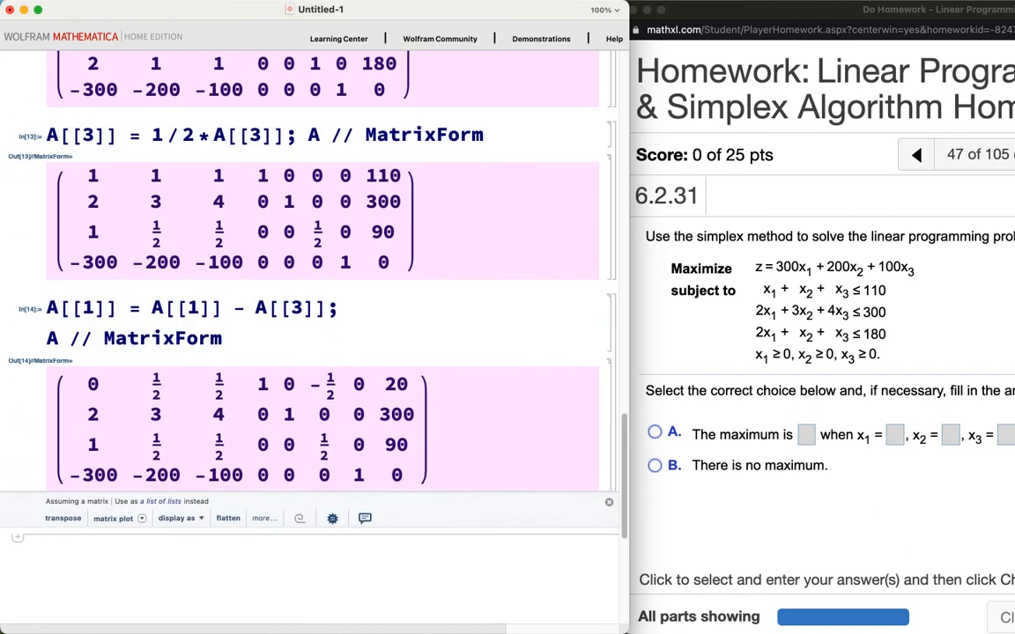
# Eliminate the first entry of row 2 with A[[2]] = A[[2]] - 2*A[[3]] and evaluate A in MatrixForm
pyautogui.write('A[[2]] =')
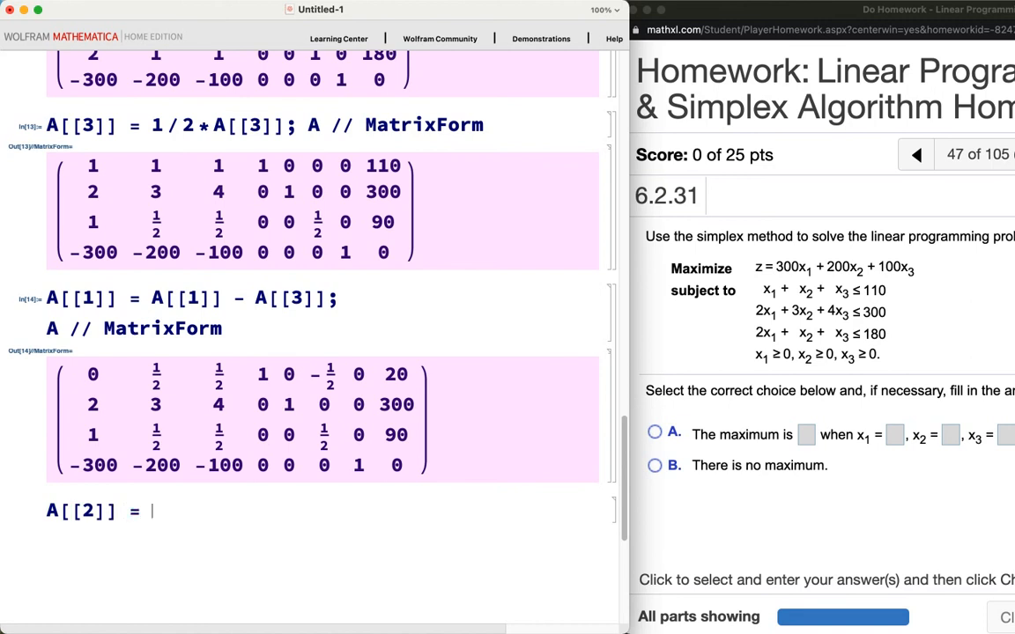
pyautogui.write(' A[[2]]')
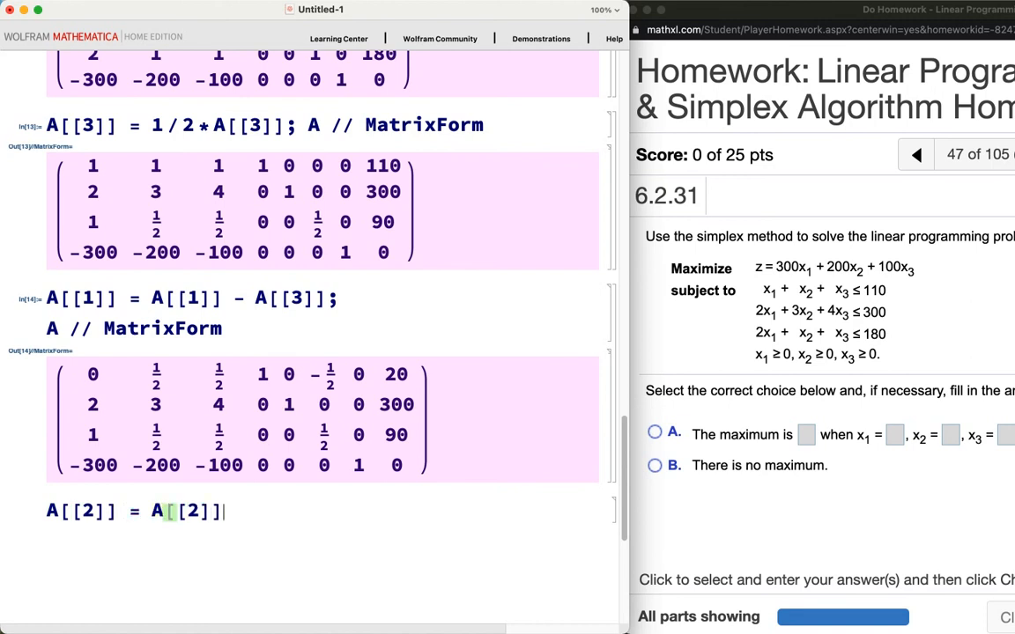
pyautogui.write(' - 2*A[[3]]; A //')
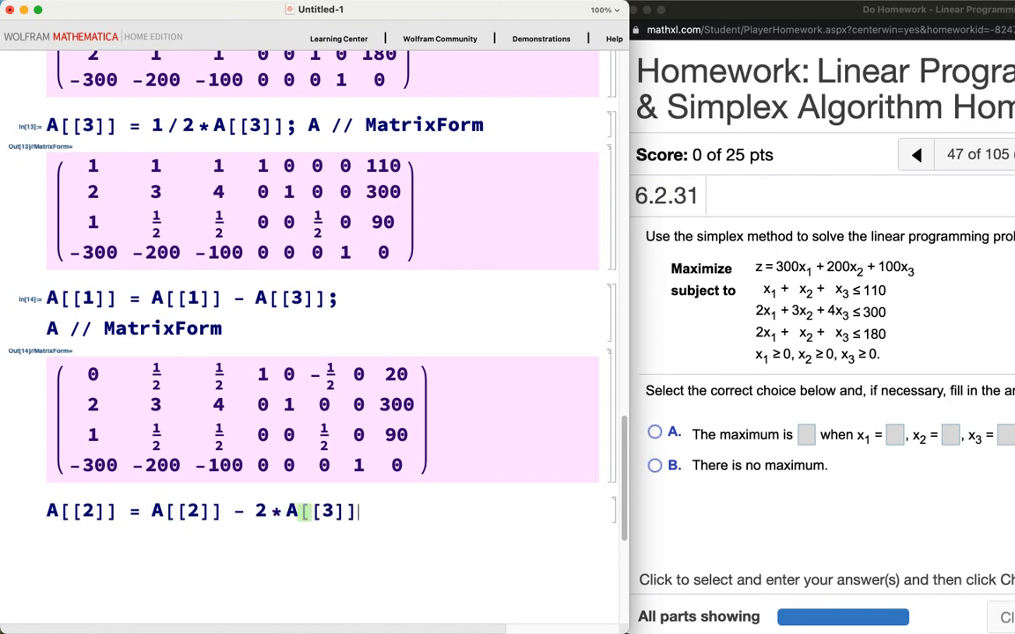
pyautogui.write(' MatrixForm')
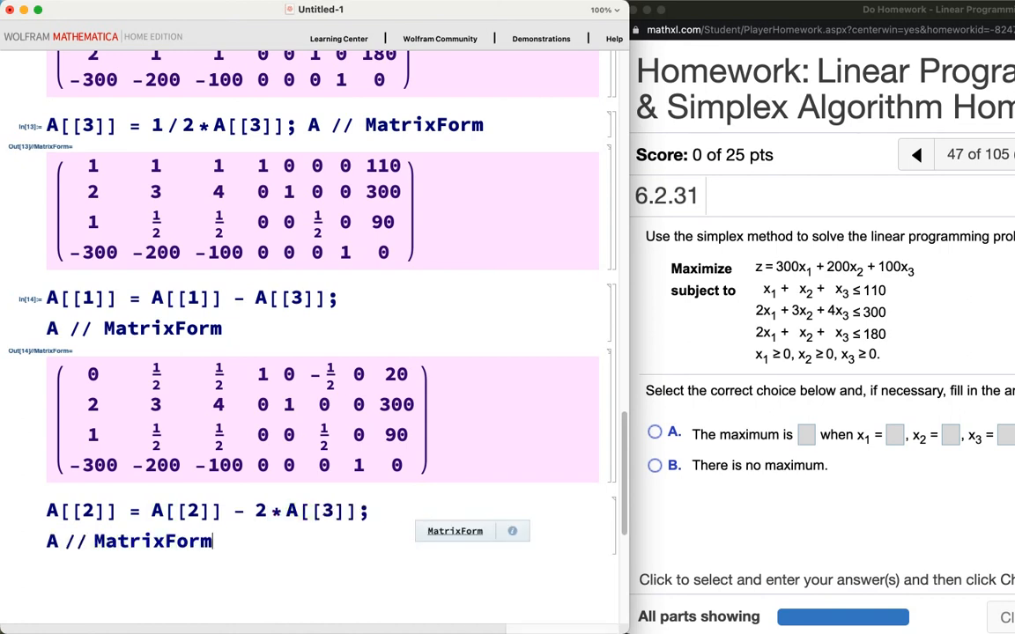
pyautogui.hotkey('shift', 'Return')
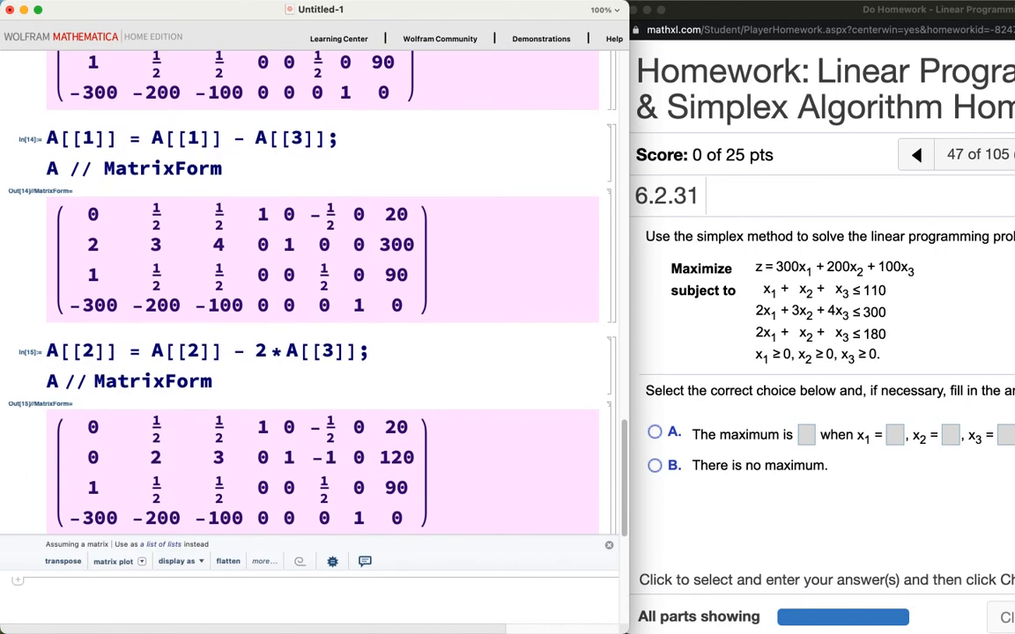
# Eliminate the first entry of row 4 with A[[4]] = A[[4]] + 300*A[[3]] and evaluate A in MatrixForm
pyautogui.scroll(-2, 300, 290)
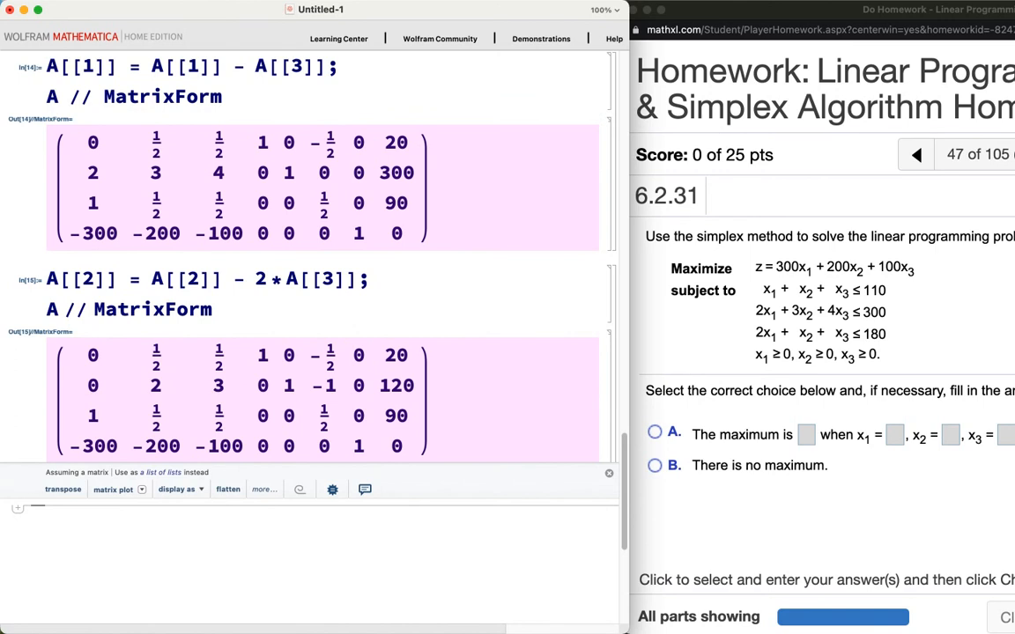
pyautogui.write('A')
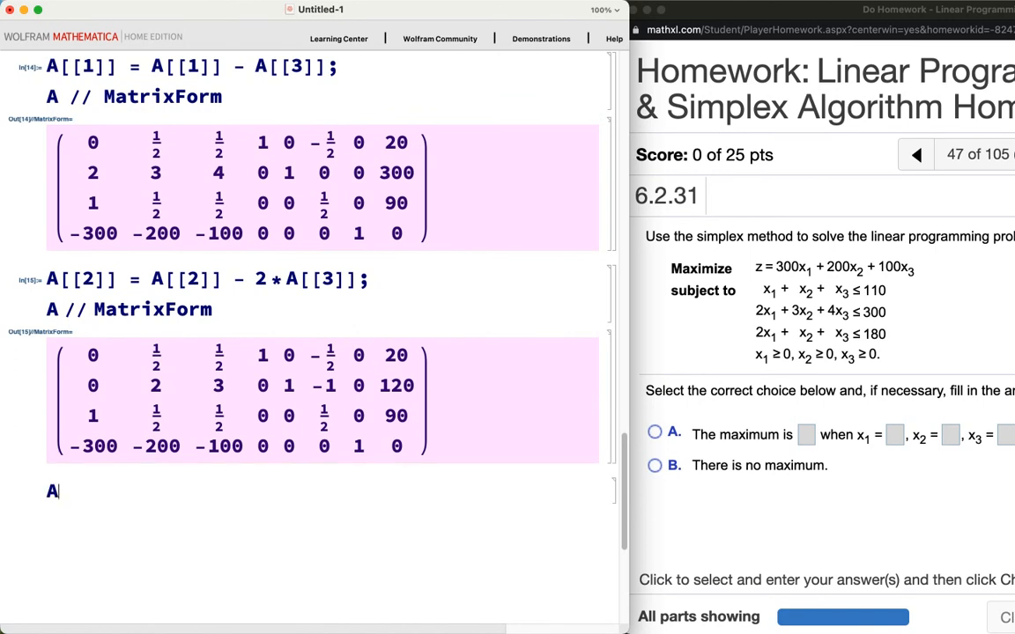
pyautogui.write('[[4]] = ')
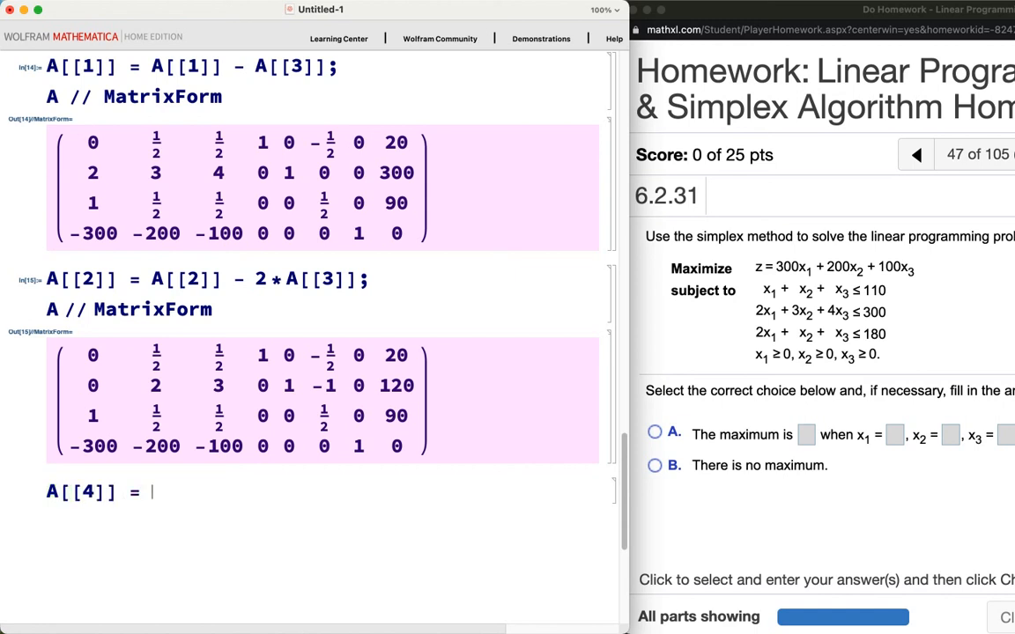
pyautogui.write('A[[4]] + ')
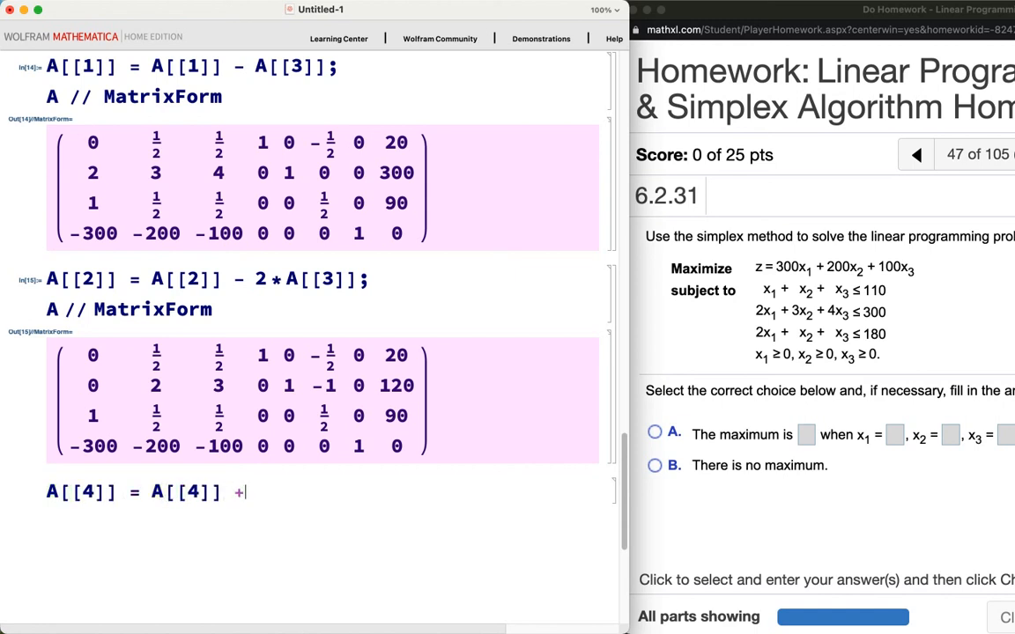
pyautogui.write('300*A')
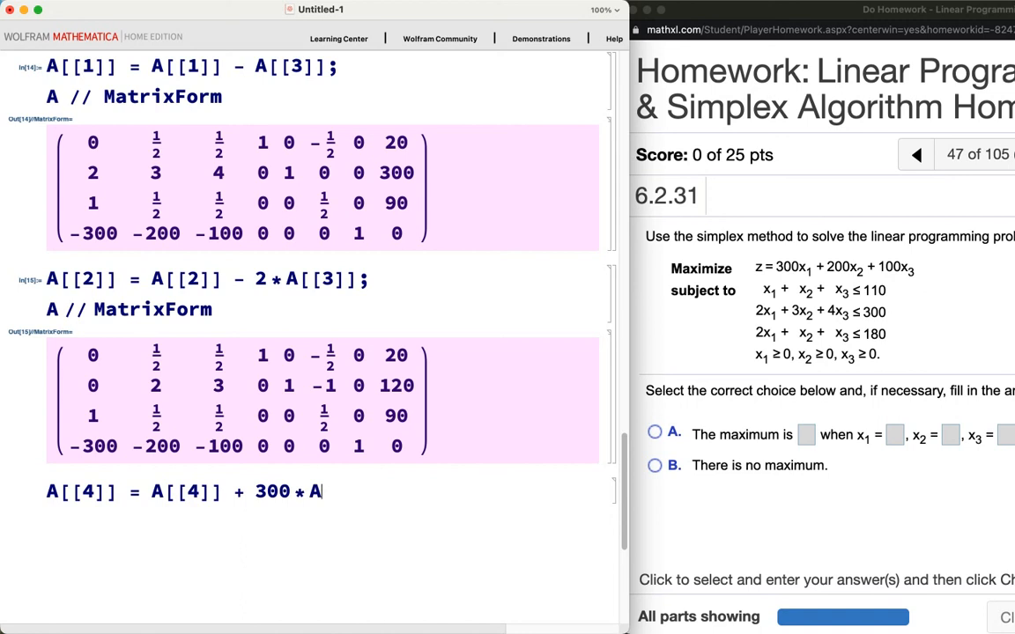
pyautogui.write('[[3]]; A//')
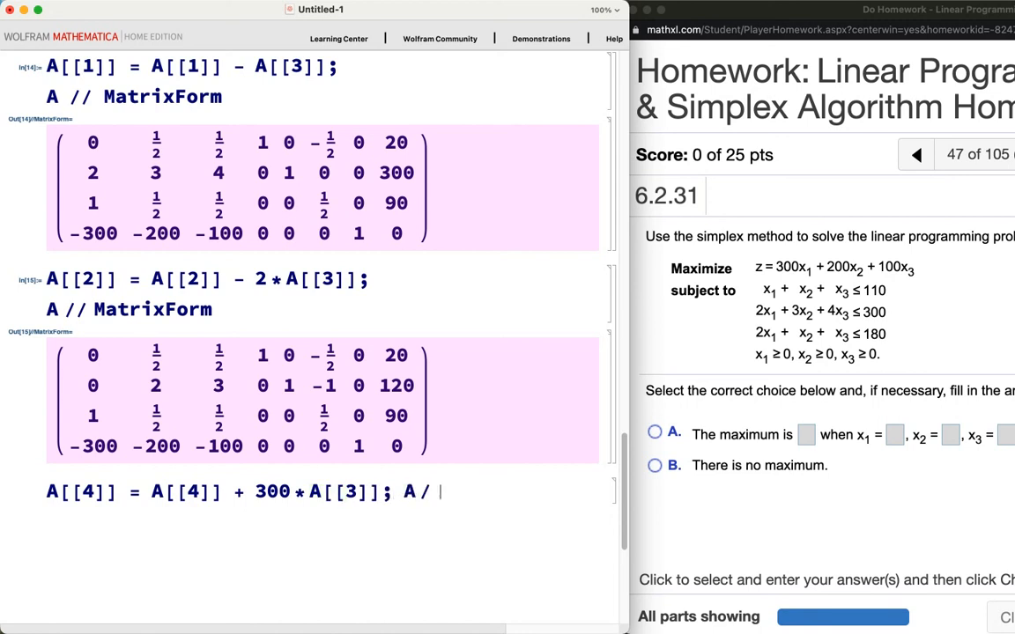
pyautogui.press('BackSpace')
pyautogui.press('BackSpace')
pyautogui.write('/ MatrixForm')
pyautogui.hotkey('shift', 'Return')
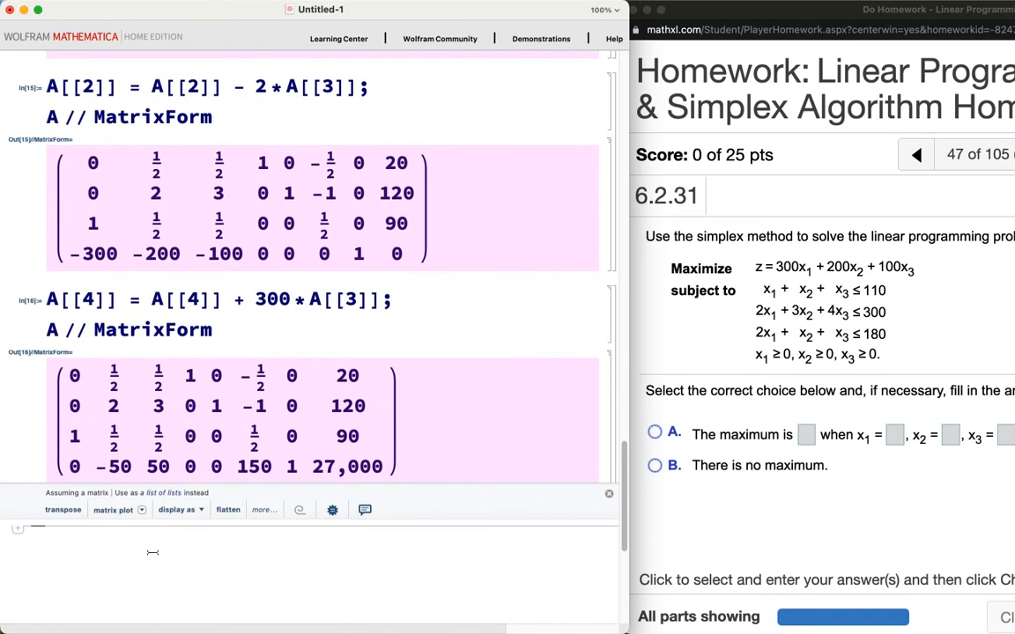
# Circle -50, the bottom row's first six entries, the 1 and 27,000, underline the six entries, and clear all marks
pyautogui.moveTo(106, 483)
pyautogui.mouseDown()
pyautogui.moveTo(129, 486)
pyautogui.moveTo(110, 447)
pyautogui.moveTo(86, 467)
pyautogui.moveTo(115, 488)
pyautogui.mouseUp()
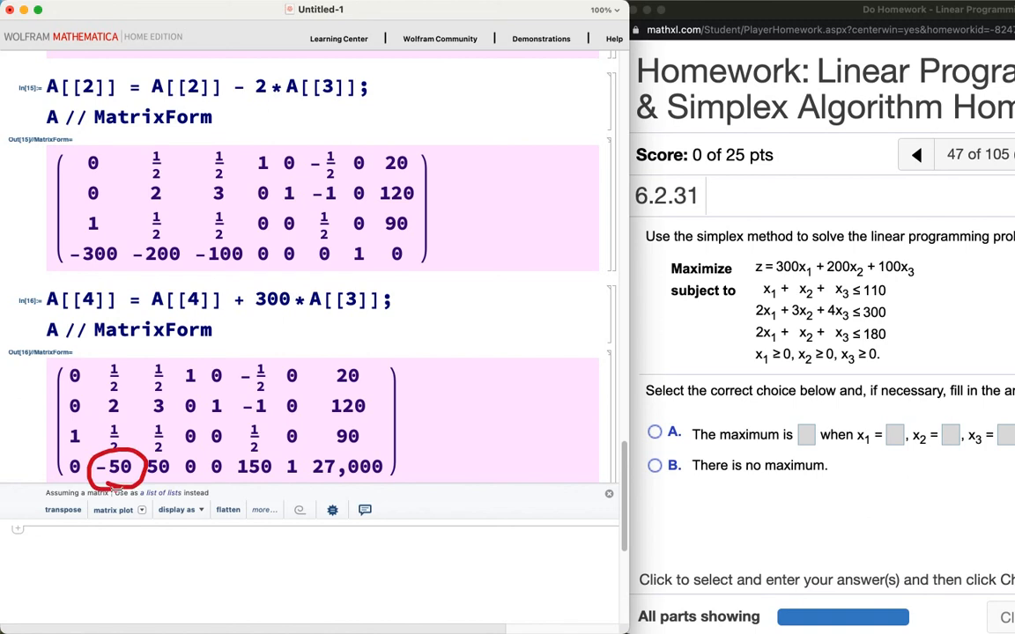
pyautogui.moveTo(111, 484)
pyautogui.mouseDown()
pyautogui.moveTo(60, 471)
pyautogui.moveTo(141, 453)
pyautogui.moveTo(247, 451)
pyautogui.moveTo(278, 463)
pyautogui.moveTo(233, 483)
pyautogui.moveTo(70, 484)
pyautogui.mouseUp()
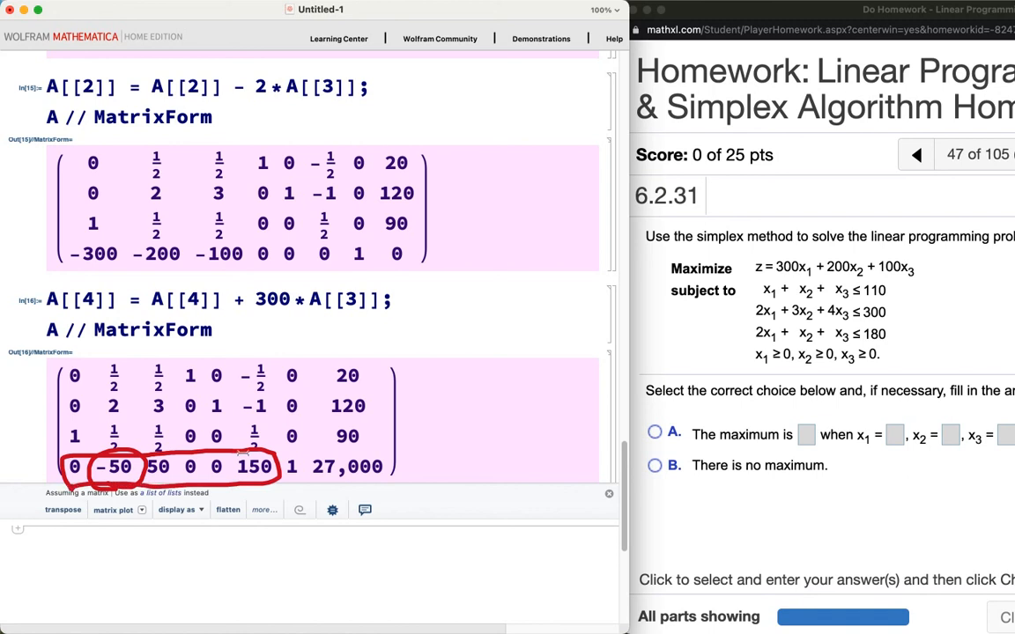
pyautogui.moveTo(279, 453)
pyautogui.mouseDown()
pyautogui.moveTo(304, 474)
pyautogui.moveTo(301, 453)
pyautogui.mouseUp()
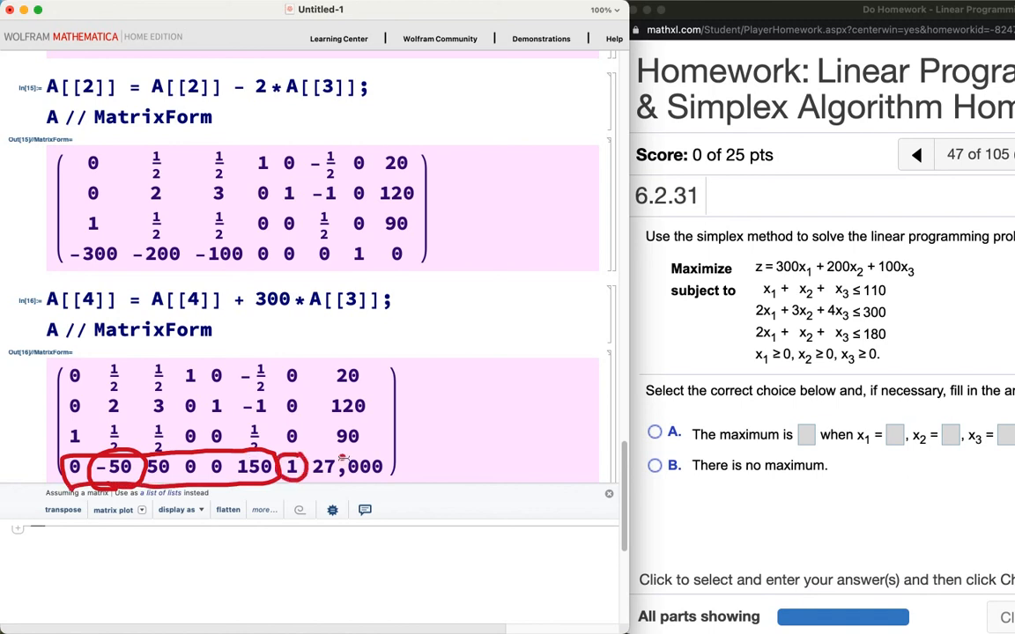
pyautogui.moveTo(362, 454)
pyautogui.mouseDown()
pyautogui.moveTo(328, 453)
pyautogui.moveTo(310, 480)
pyautogui.moveTo(361, 496)
pyautogui.moveTo(385, 453)
pyautogui.mouseUp()
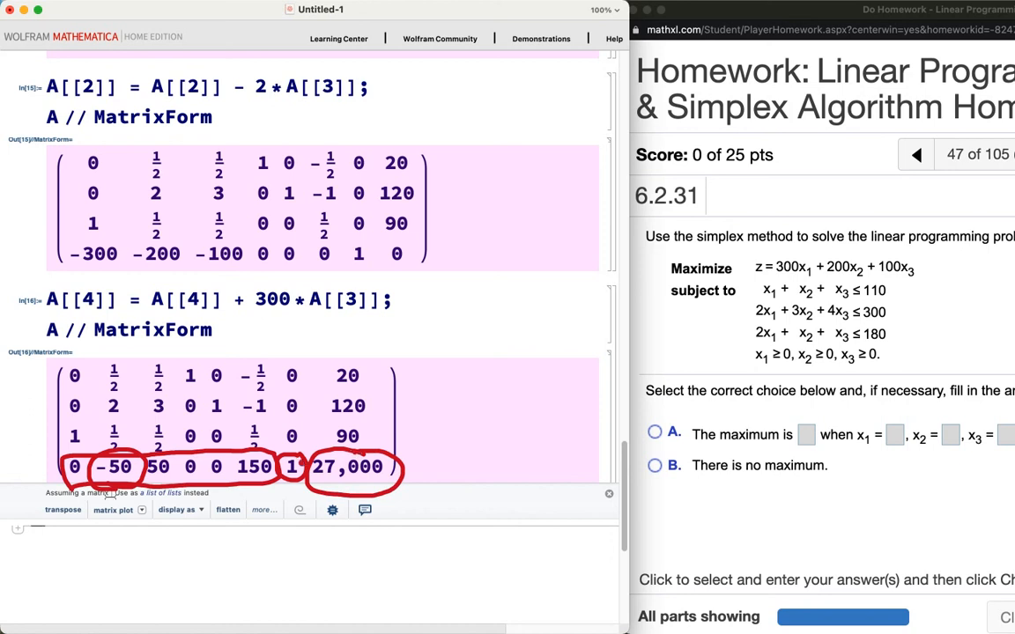
pyautogui.moveTo(70, 508); pyautogui.dragTo(280, 495)
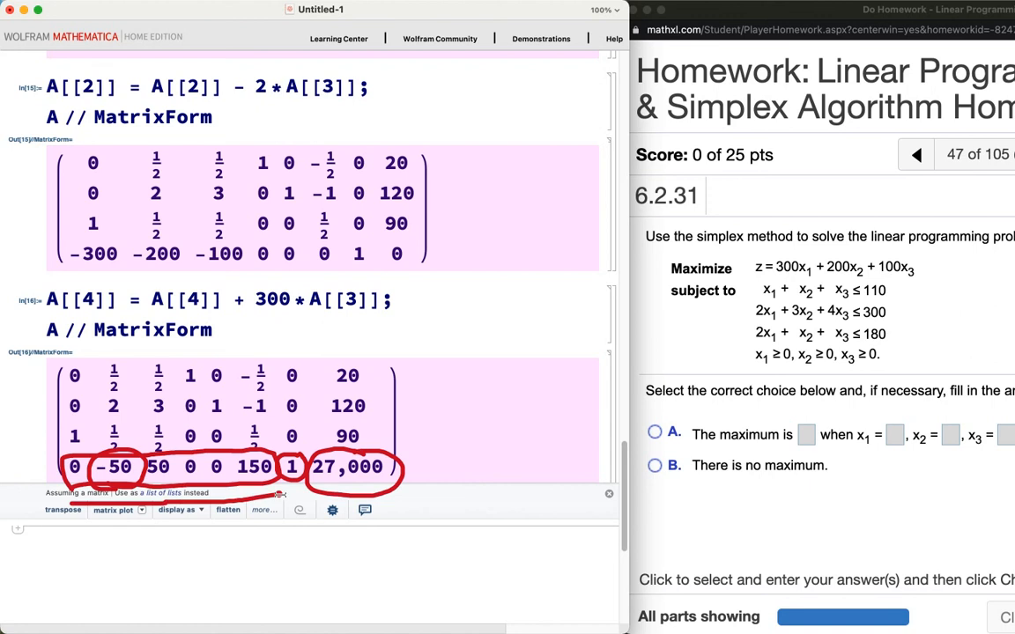
pyautogui.press('Escape')
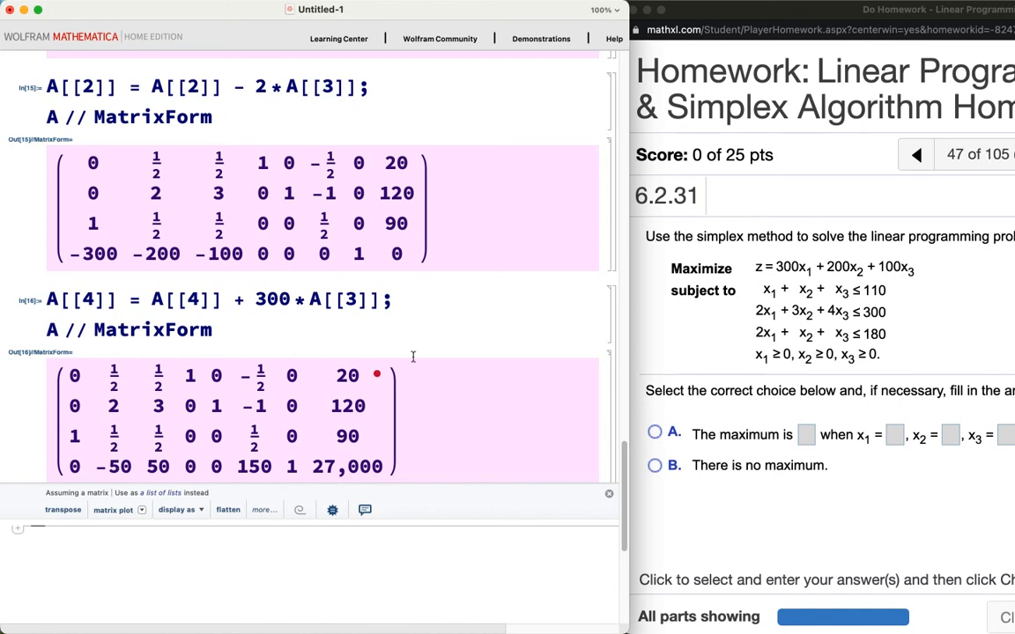
# Write the ratios 40, 60 and 180 beside the first three rows and circle the row 1 pivot 1/2 in column 2
pyautogui.moveTo(414, 356)
pyautogui.mouseDown()
pyautogui.moveTo(431, 356)
pyautogui.moveTo(428, 385)
pyautogui.moveTo(445, 368)
pyautogui.mouseUp()
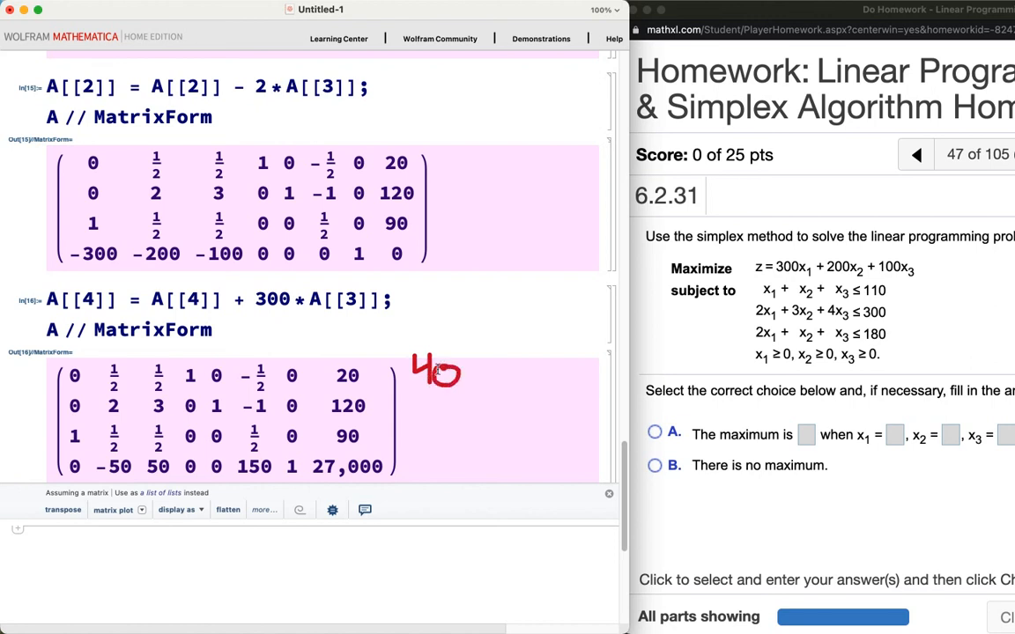
pyautogui.moveTo(423, 390)
pyautogui.mouseDown()
pyautogui.moveTo(425, 408)
pyautogui.moveTo(416, 407)
pyautogui.moveTo(446, 409)
pyautogui.moveTo(450, 399)
pyautogui.mouseUp()
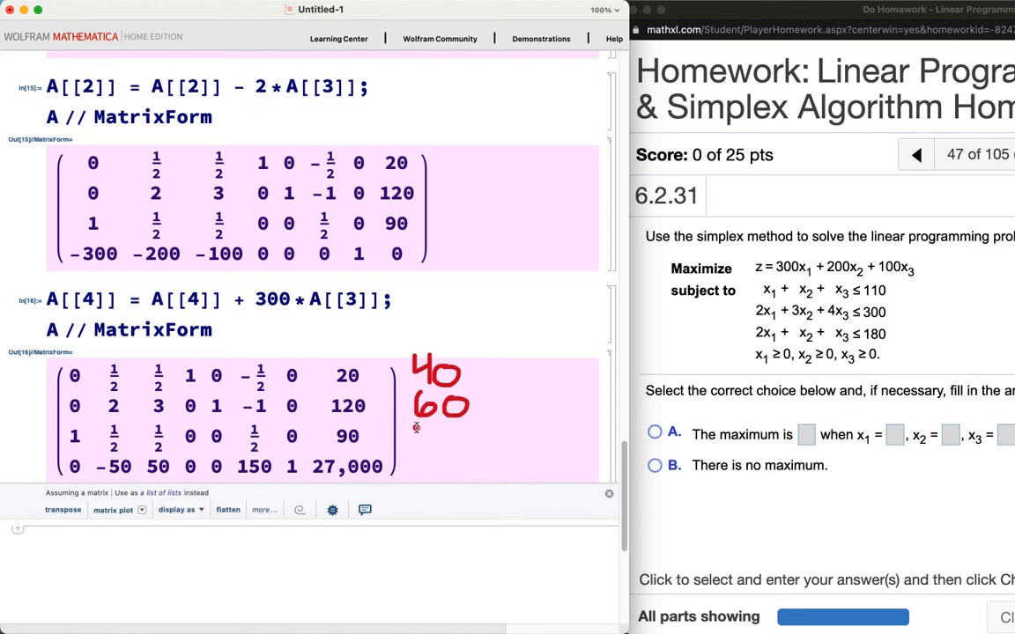
pyautogui.moveTo(417, 424)
pyautogui.mouseDown()
pyautogui.moveTo(417, 447)
pyautogui.moveTo(433, 437)
pyautogui.moveTo(445, 449)
pyautogui.moveTo(435, 428)
pyautogui.moveTo(467, 445)
pyautogui.moveTo(467, 424)
pyautogui.mouseUp()
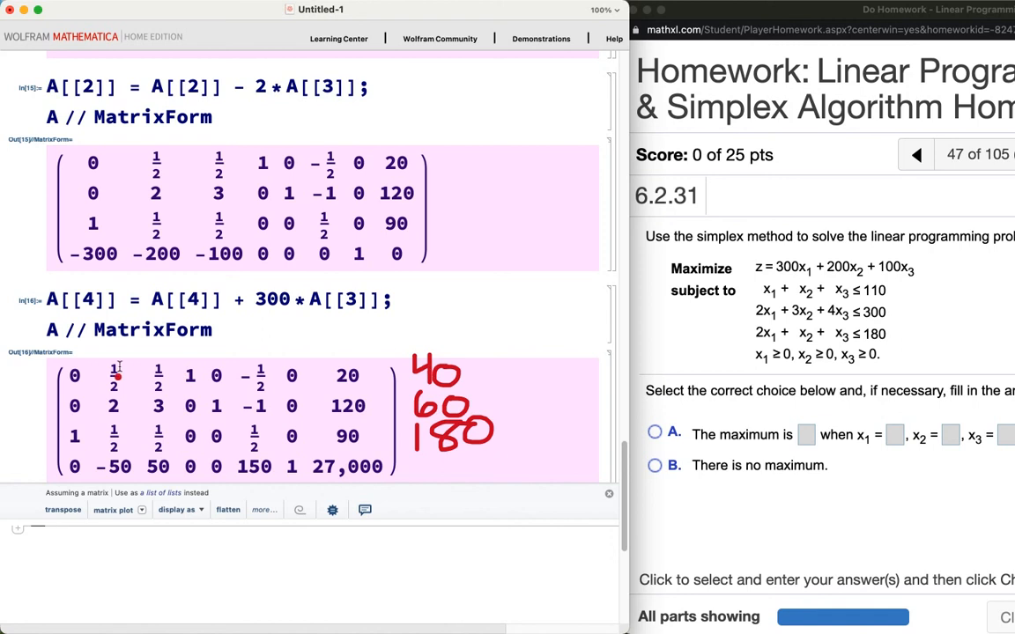
pyautogui.moveTo(117, 363)
pyautogui.mouseDown()
pyautogui.moveTo(95, 392)
pyautogui.moveTo(134, 377)
pyautogui.moveTo(114, 361)
pyautogui.mouseUp()
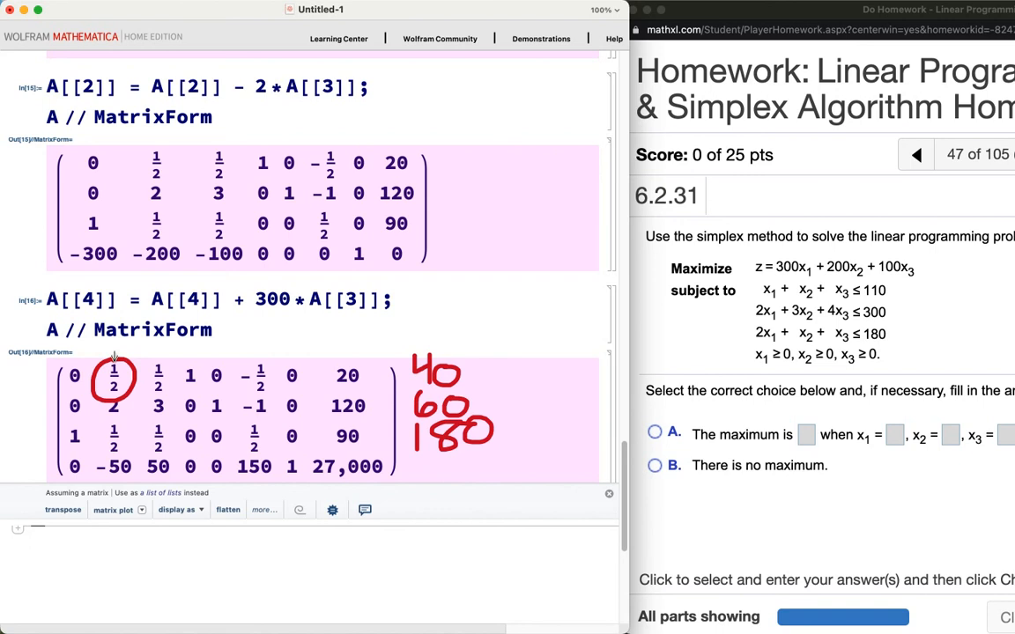
# Scale the pivot row with A[[1]] = 2*A[[1]] and evaluate A in MatrixForm
pyautogui.scroll(-2, 139, 489)
pyautogui.write('A[[1]]')
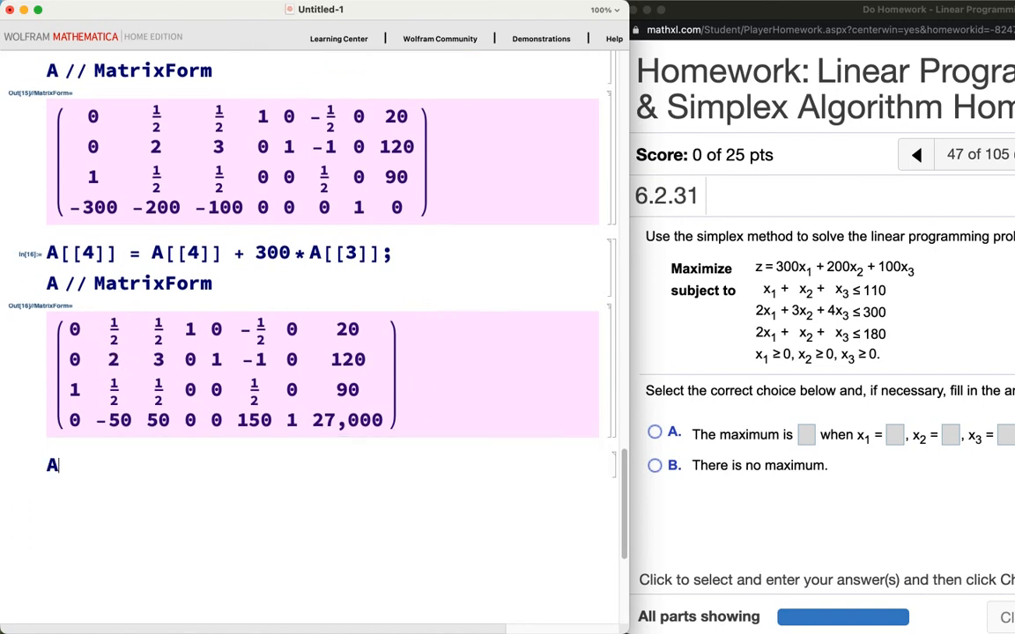
pyautogui.write(' = 2*')
pyautogui.write('A[[1]]; A // MatrixForm')
pyautogui.hotkey('shift', 'Return')
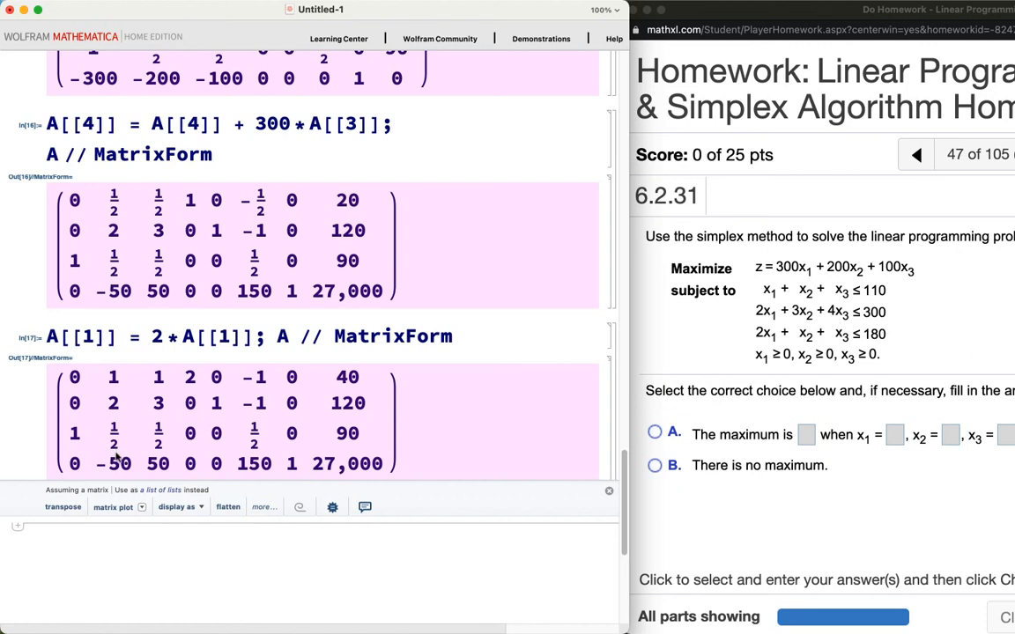
# Circle the column 2 entries below the pivot, and eliminate row 2's with A[[2]] = A[[2]] - 2*A[[1]], evaluating A in MatrixForm
pyautogui.moveTo(129, 393)
pyautogui.mouseDown()
pyautogui.moveTo(93, 441)
pyautogui.moveTo(143, 474)
pyautogui.moveTo(131, 394)
pyautogui.mouseUp()
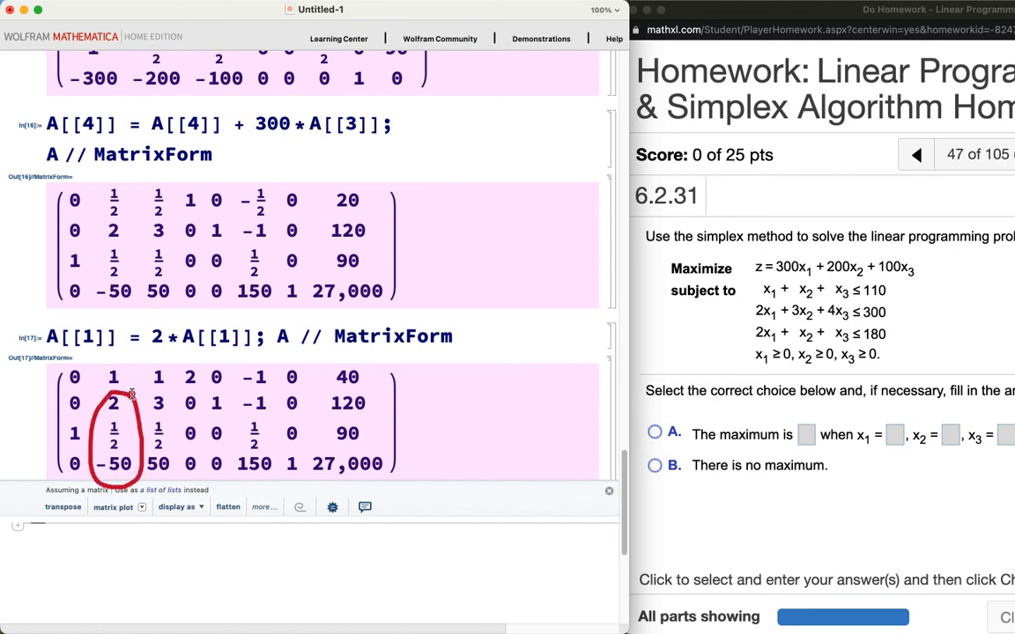
pyautogui.scroll(-2, 99, 473)
pyautogui.write('A[[2]')
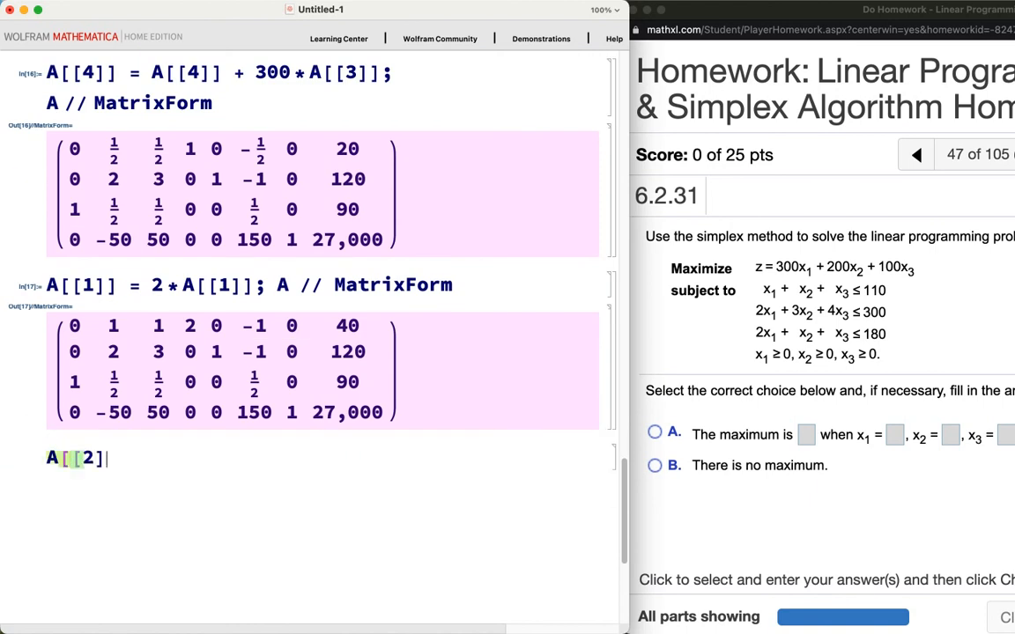
pyautogui.write('] = A[[2]]')
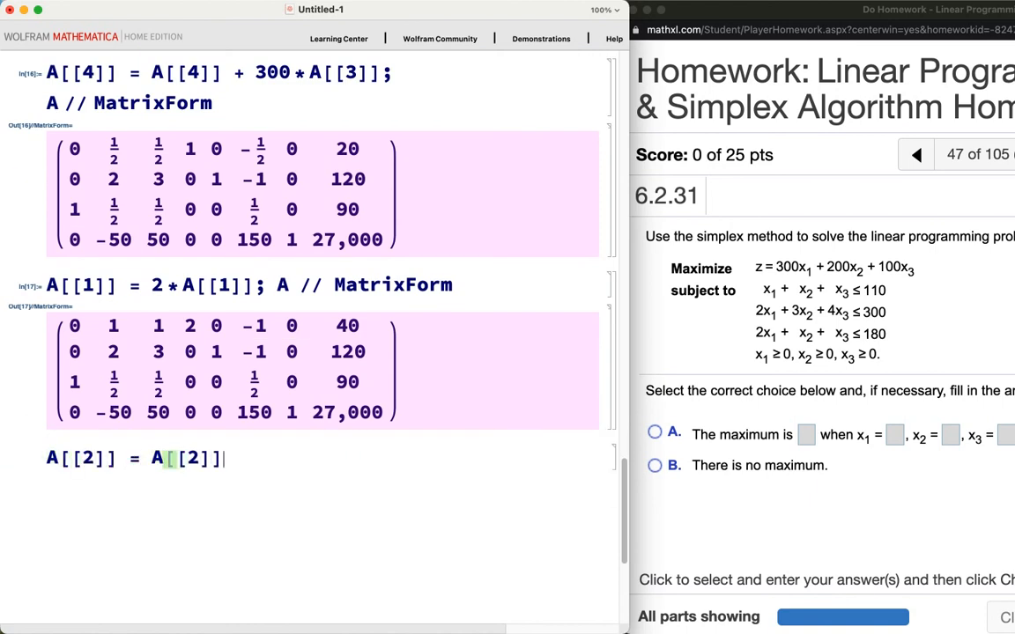
pyautogui.write(' - 2*')
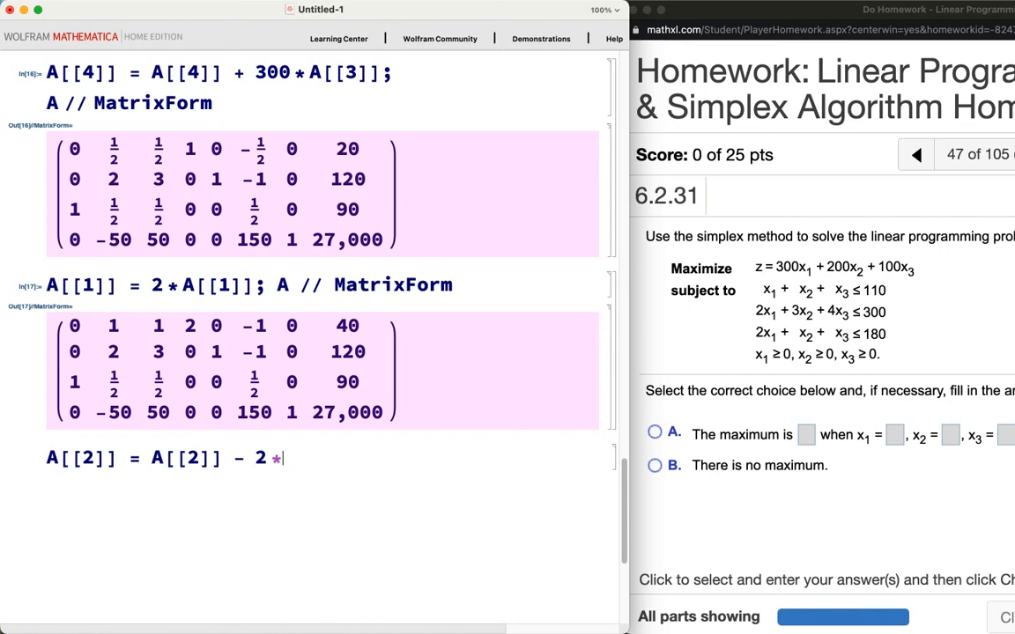
pyautogui.write('A[[1]]; A')
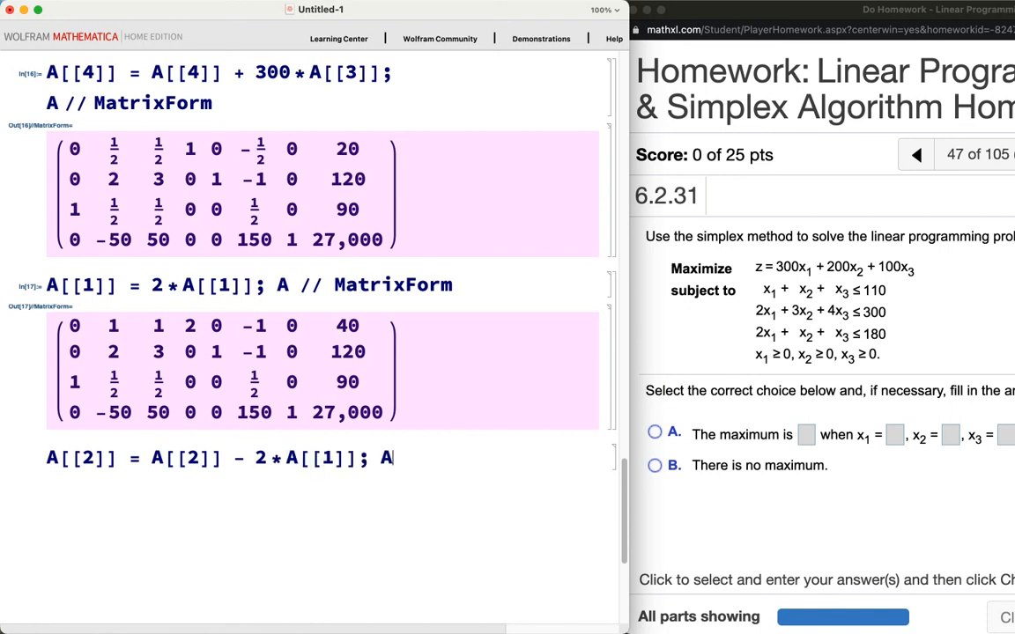
pyautogui.write(' // MatrixForm')
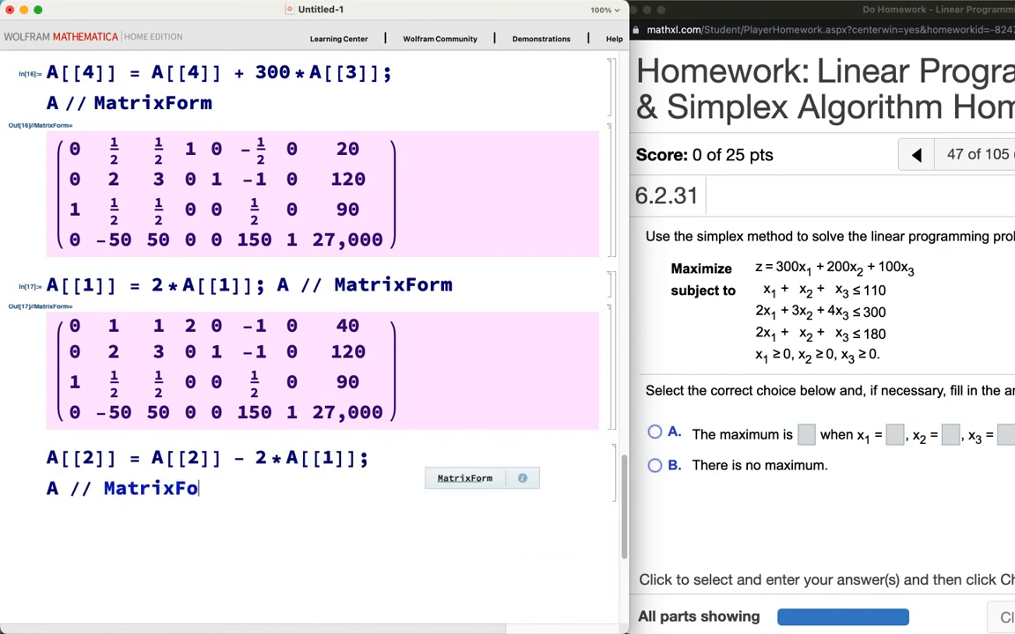
pyautogui.hotkey('shift', 'Return')
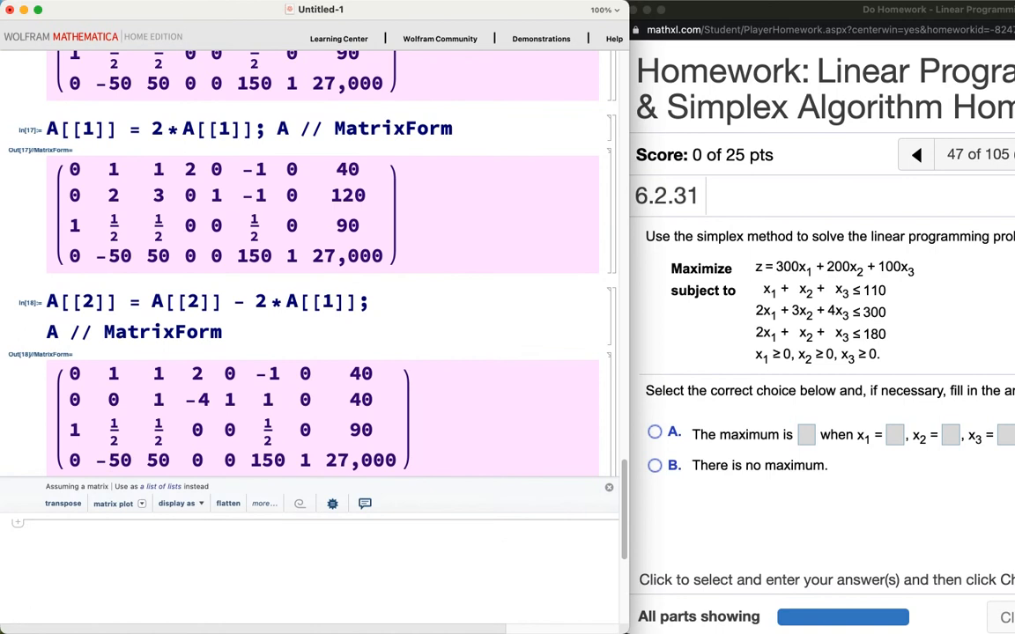
# Eliminate the second entry of row 3 with A[[3]] = A[[3]] - 1/2*A[[1]] and evaluate A in MatrixForm
pyautogui.write('A[[3]]')
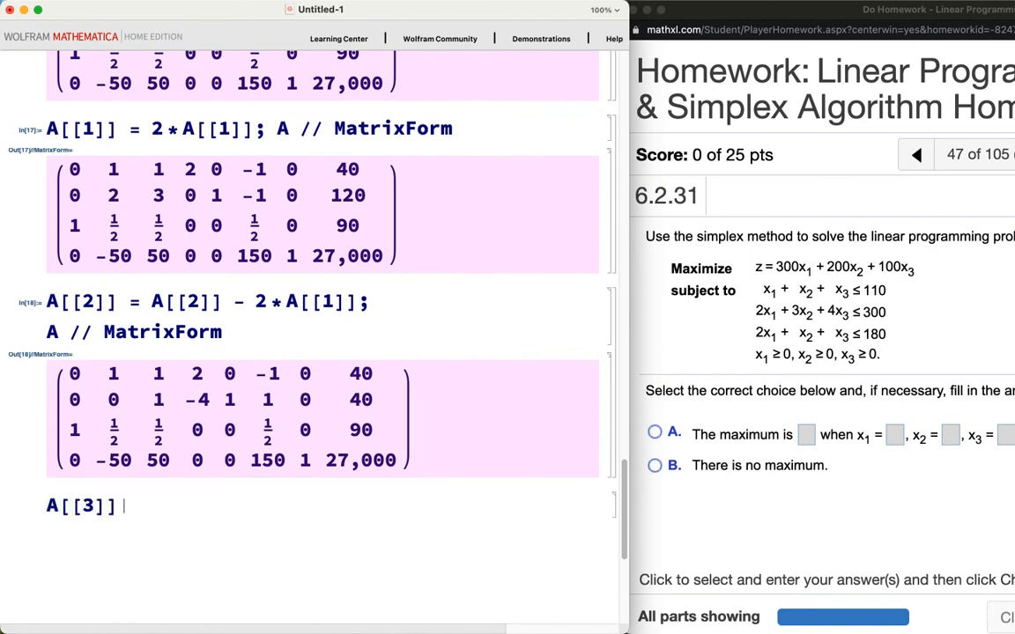
pyautogui.write(' = A[[3]]')
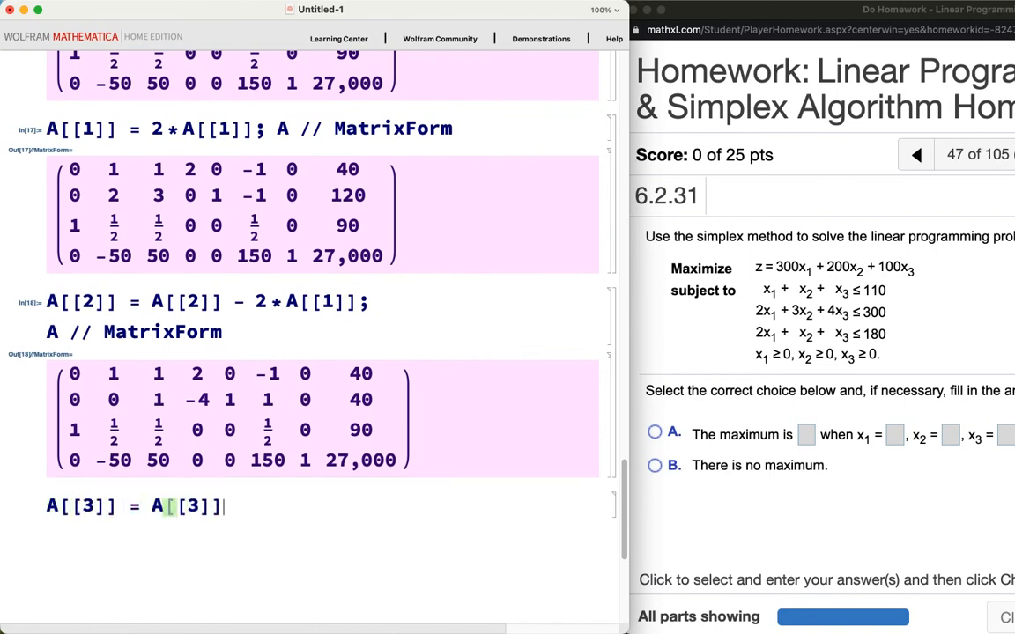
pyautogui.write(' - 1/2*A[[1]]; A // MatrixForm')
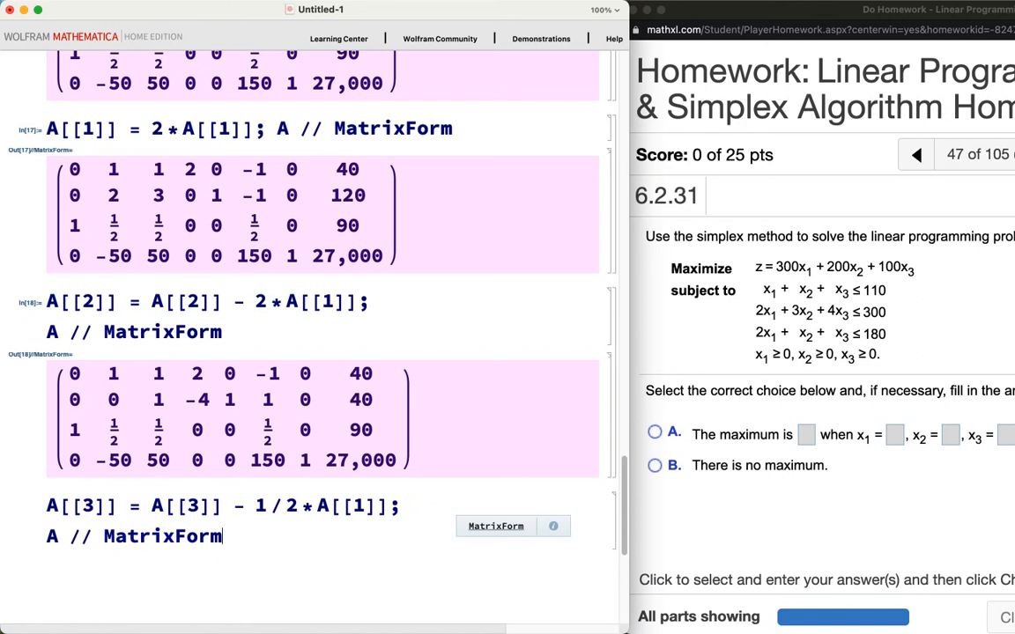
pyautogui.hotkey('shift', 'Return')
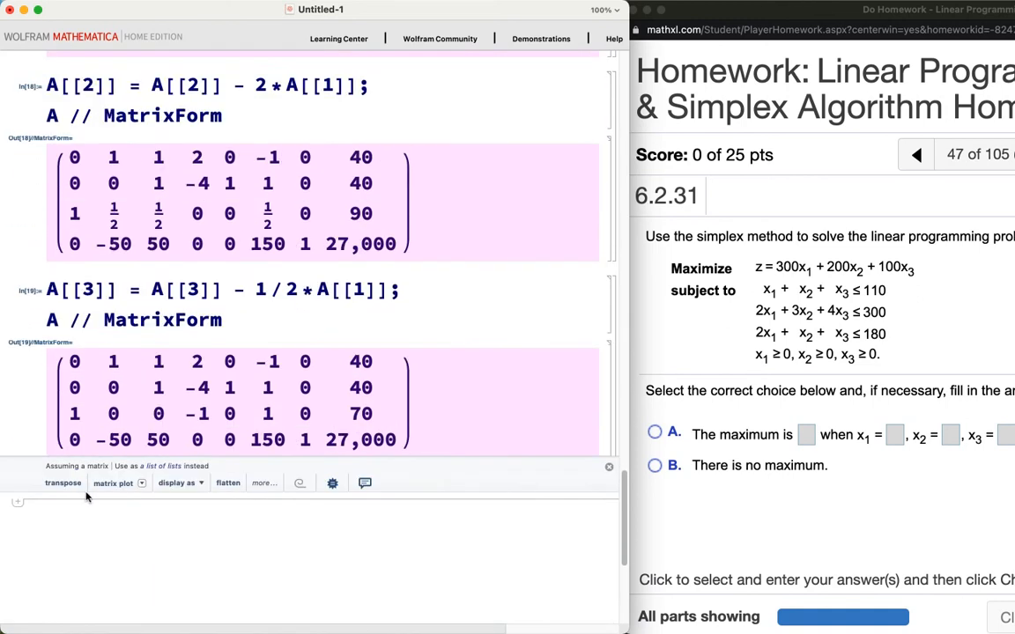
# Eliminate row 4's column 2 entry with A[[4]] = A[[4]] + 50*A[[1]], evaluate A in MatrixForm, and circle the bottom row's first six entries
pyautogui.write('A')
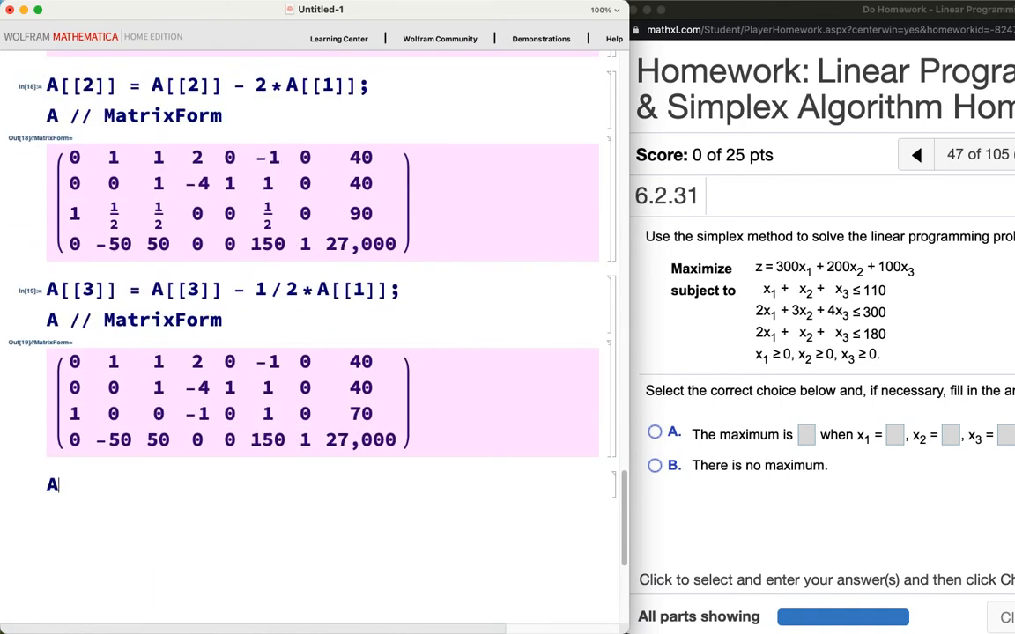
pyautogui.write('[[4]] =')
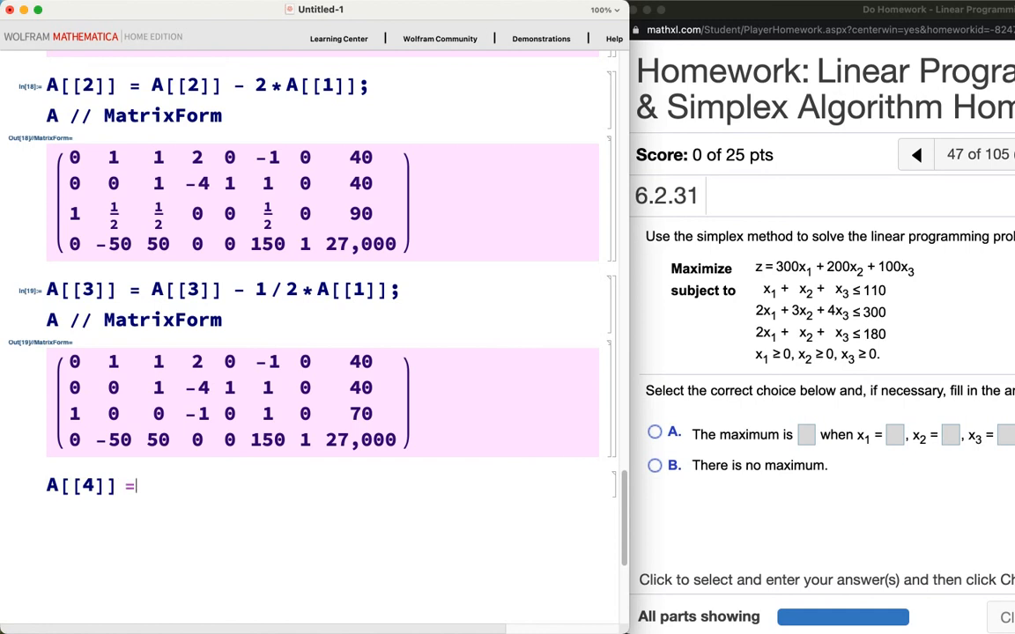
pyautogui.write(' A[[4]] +')
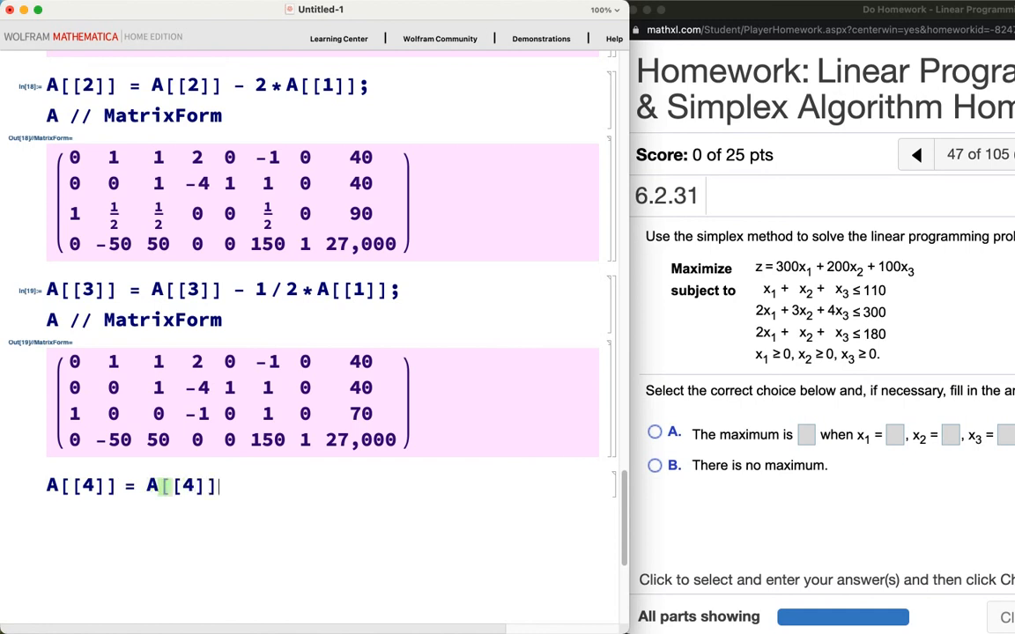
pyautogui.write(' 50')
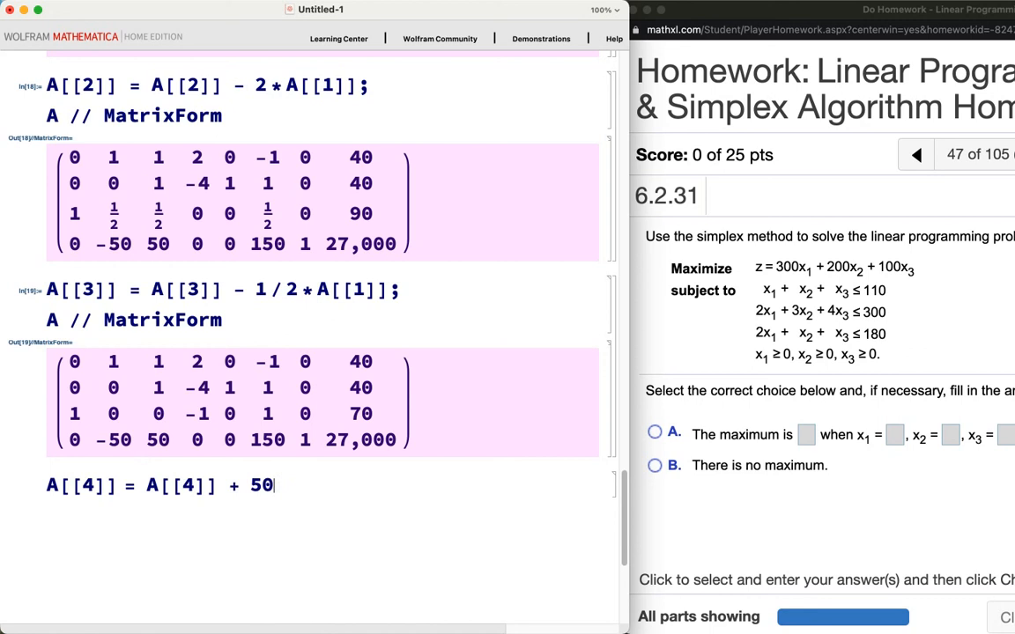
pyautogui.write('*A[[1]]; A // ')
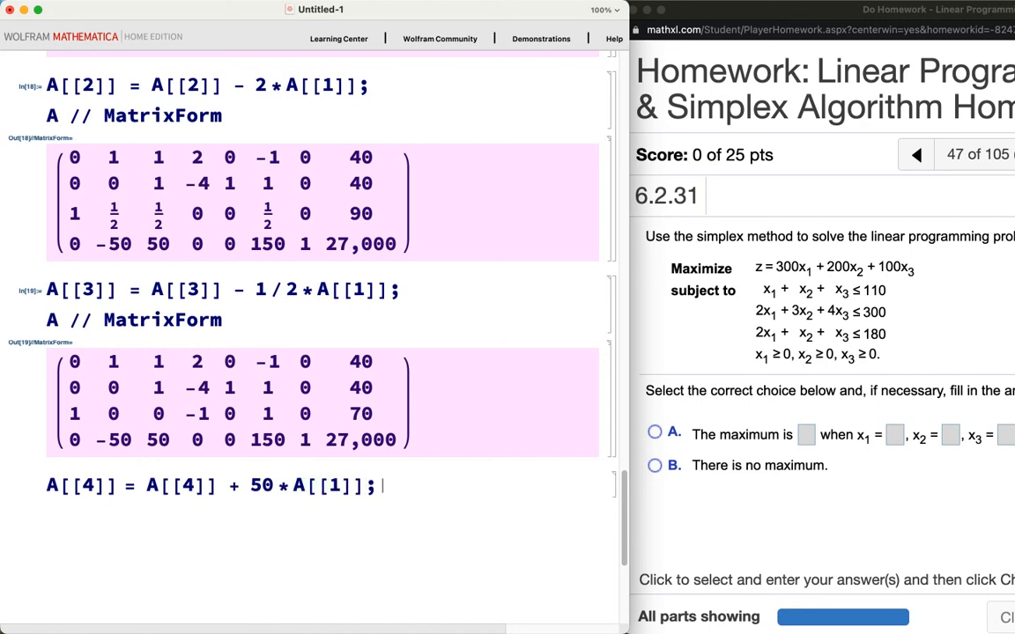
pyautogui.write('Matrix')
pyautogui.press('Return')
pyautogui.hotkey('shift', 'Return')
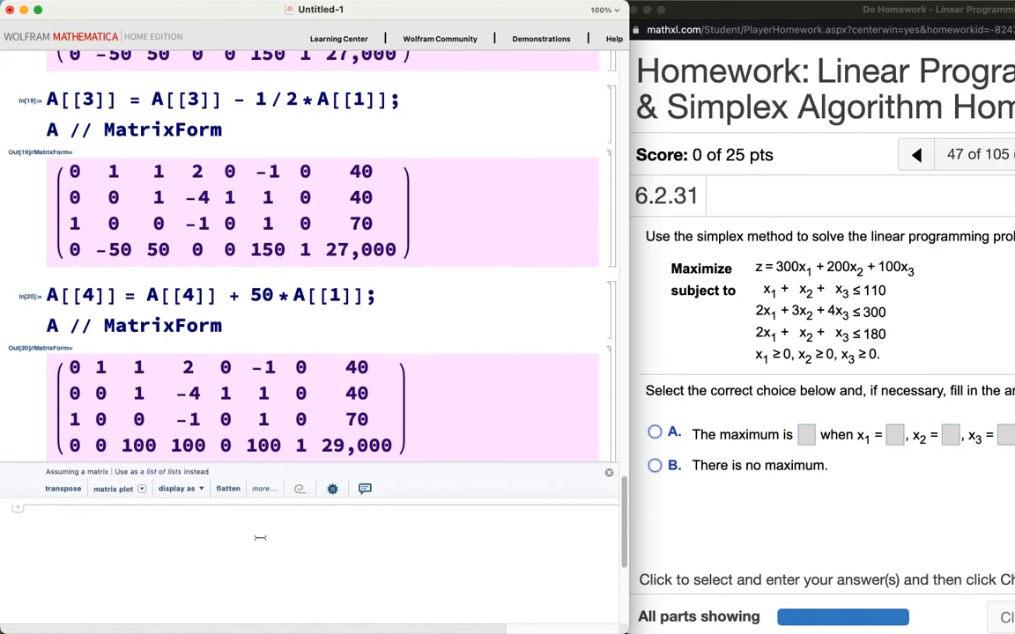
pyautogui.moveTo(51, 457)
pyautogui.mouseDown()
pyautogui.moveTo(102, 437)
pyautogui.moveTo(274, 434)
pyautogui.moveTo(286, 448)
pyautogui.moveTo(123, 459)
pyautogui.moveTo(53, 445)
pyautogui.moveTo(90, 432)
pyautogui.mouseUp()
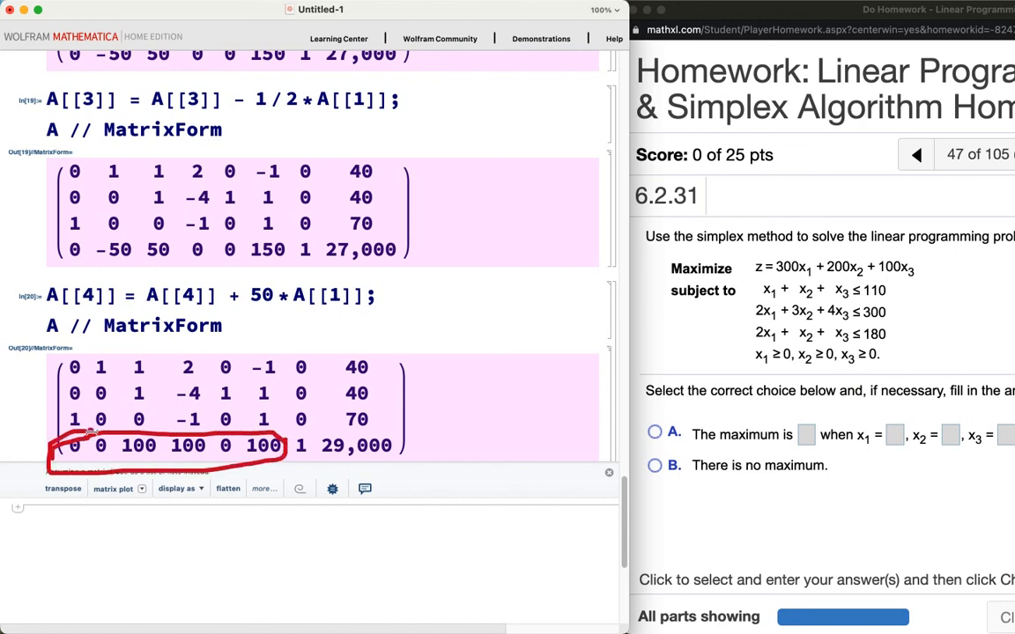
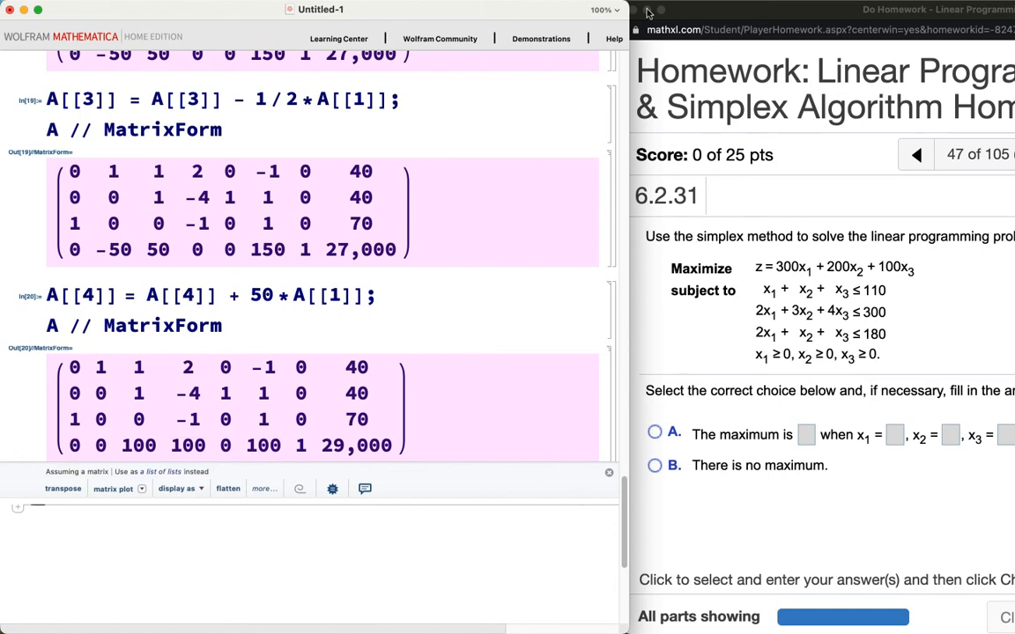
# Label the final tableau's first three columns x1, x2 and x3, underline the slack columns' bottom entries, and circle the z column and 29,000
pyautogui.moveTo(718, 16); pyautogui.dragTo(602, 12)
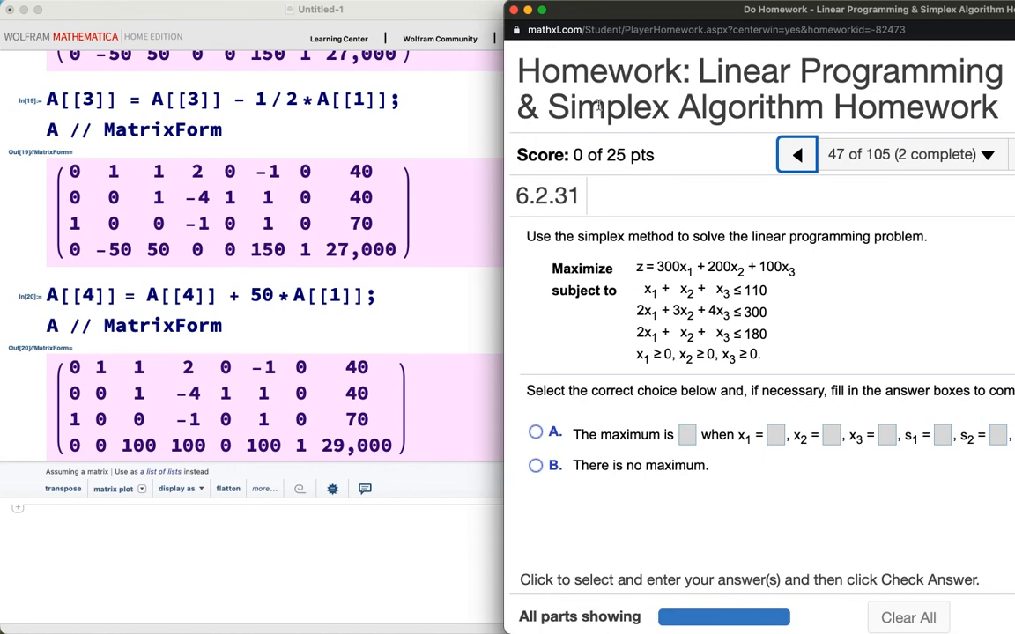
pyautogui.moveTo(57, 469)
pyautogui.mouseDown()
pyautogui.moveTo(77, 501)
pyautogui.moveTo(53, 502)
pyautogui.moveTo(85, 500)
pyautogui.moveTo(114, 479)
pyautogui.moveTo(99, 481)
pyautogui.moveTo(131, 494)
pyautogui.moveTo(162, 486)
pyautogui.moveTo(161, 467)
pyautogui.mouseUp()
pyautogui.click(85, 484)
pyautogui.click(115, 466)
pyautogui.click(138, 493)
pyautogui.moveTo(176, 507)
pyautogui.mouseDown()
pyautogui.moveTo(167, 504)
pyautogui.moveTo(223, 468)
pyautogui.moveTo(286, 469)
pyautogui.moveTo(312, 440)
pyautogui.moveTo(306, 351)
pyautogui.moveTo(282, 412)
pyautogui.moveTo(300, 459)
pyautogui.mouseUp()
pyautogui.click(296, 463)
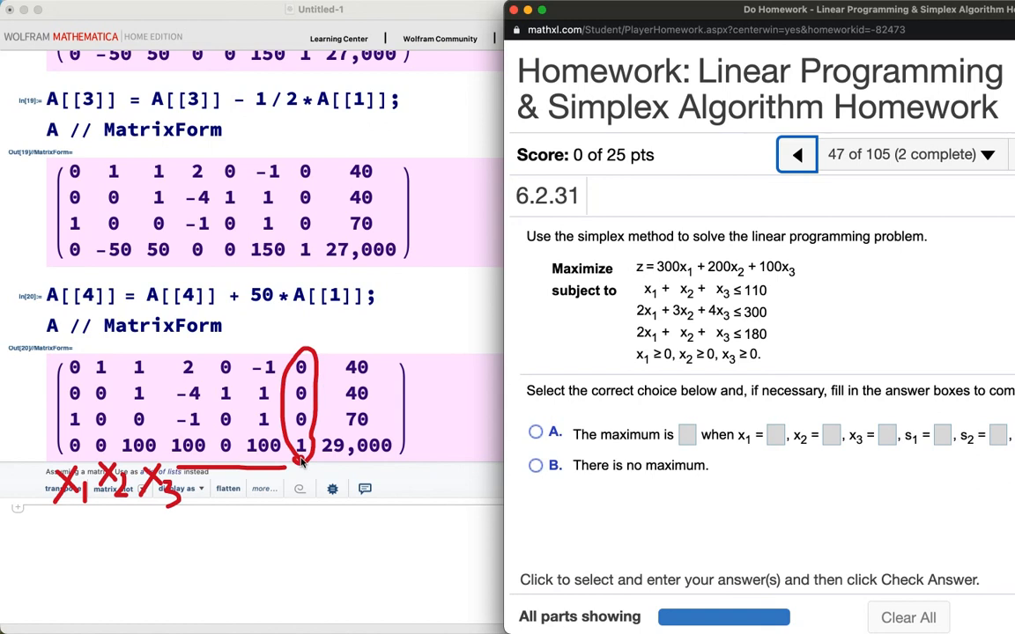
pyautogui.moveTo(328, 460)
pyautogui.mouseDown()
pyautogui.moveTo(369, 474)
pyautogui.moveTo(419, 451)
pyautogui.moveTo(352, 431)
pyautogui.moveTo(323, 456)
pyautogui.moveTo(349, 474)
pyautogui.mouseUp()
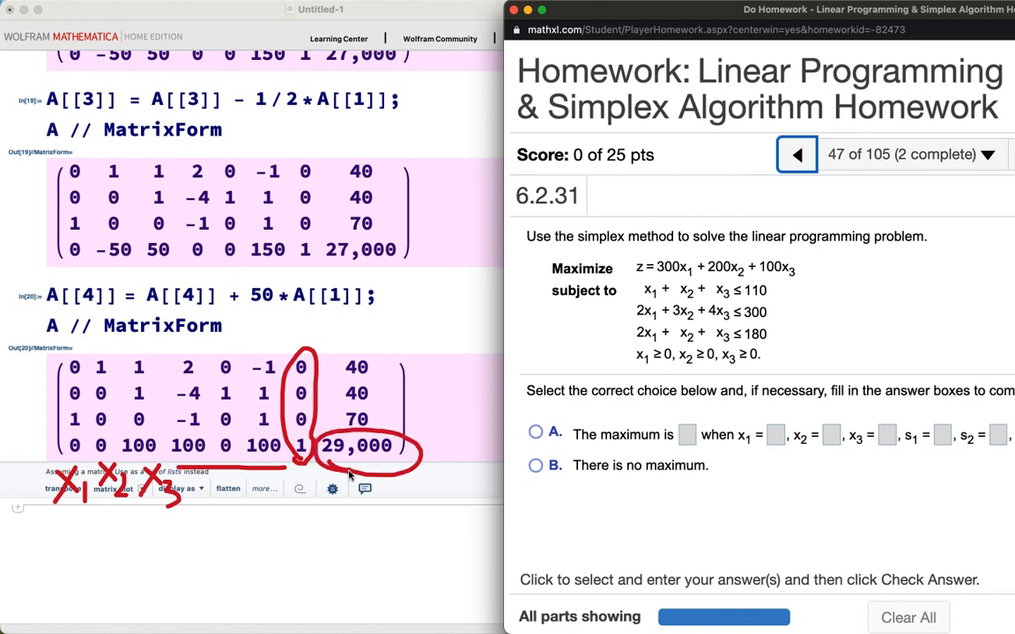
pyautogui.press('Escape')
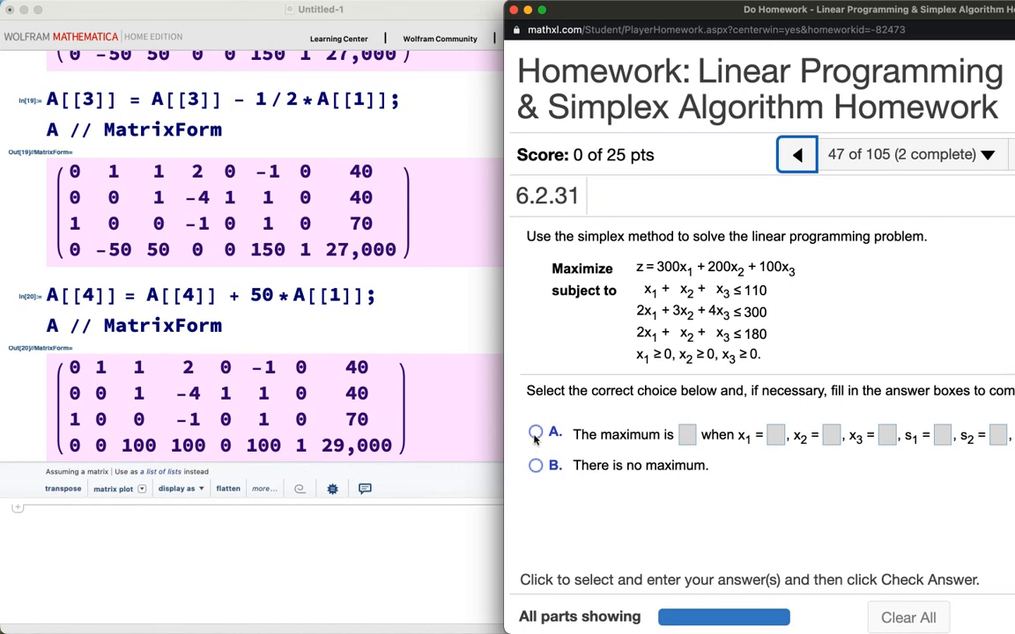
# Choose answer A in the homework and enter a maximum of 29000 with x1 = 70 and x2 = 40
pyautogui.click(685, 437)
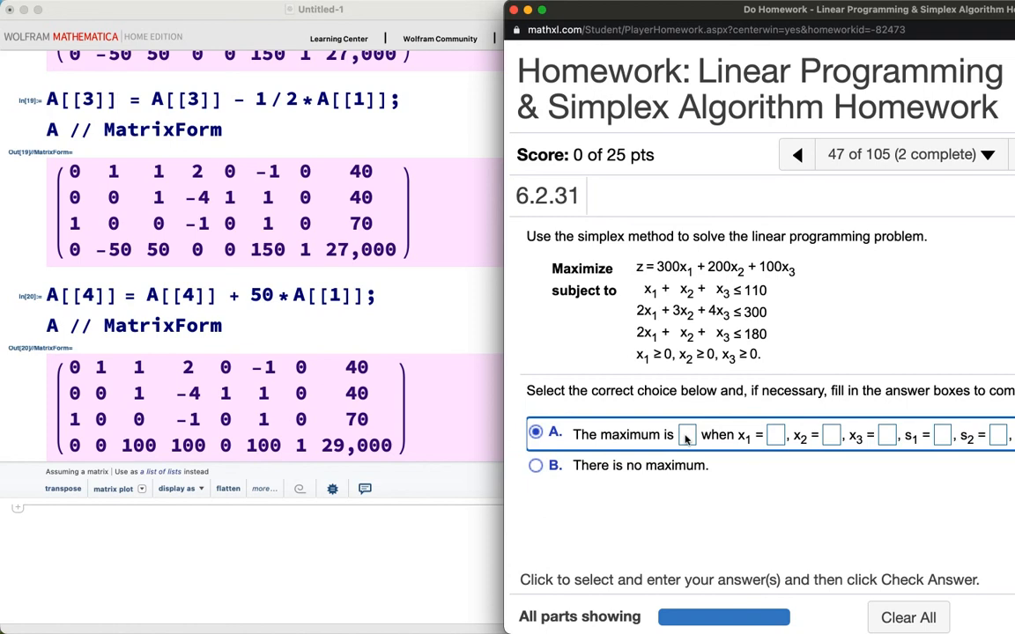
pyautogui.write('2')
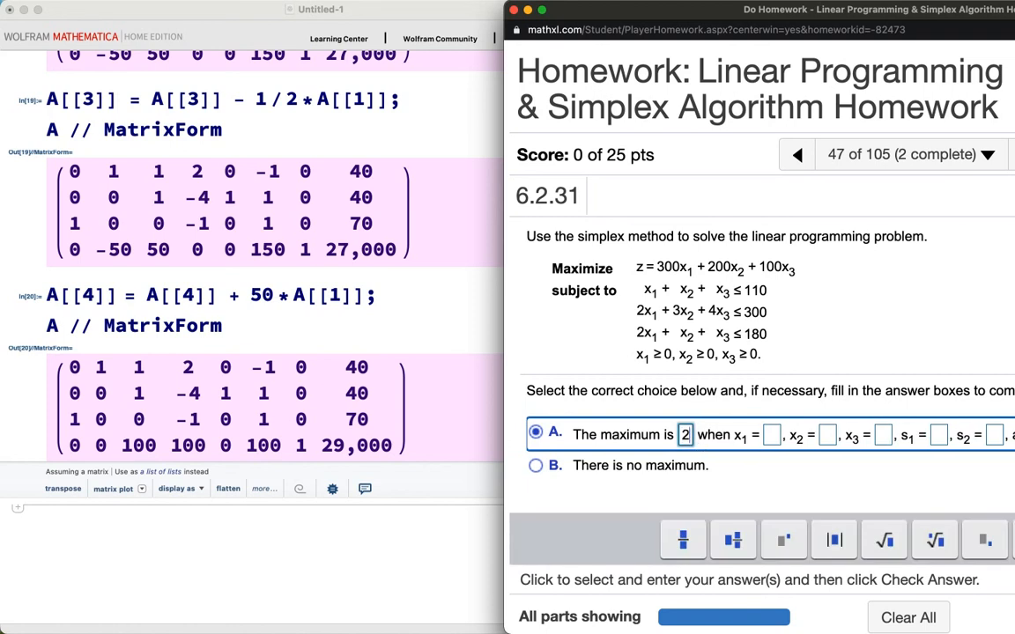
pyautogui.write('9000')
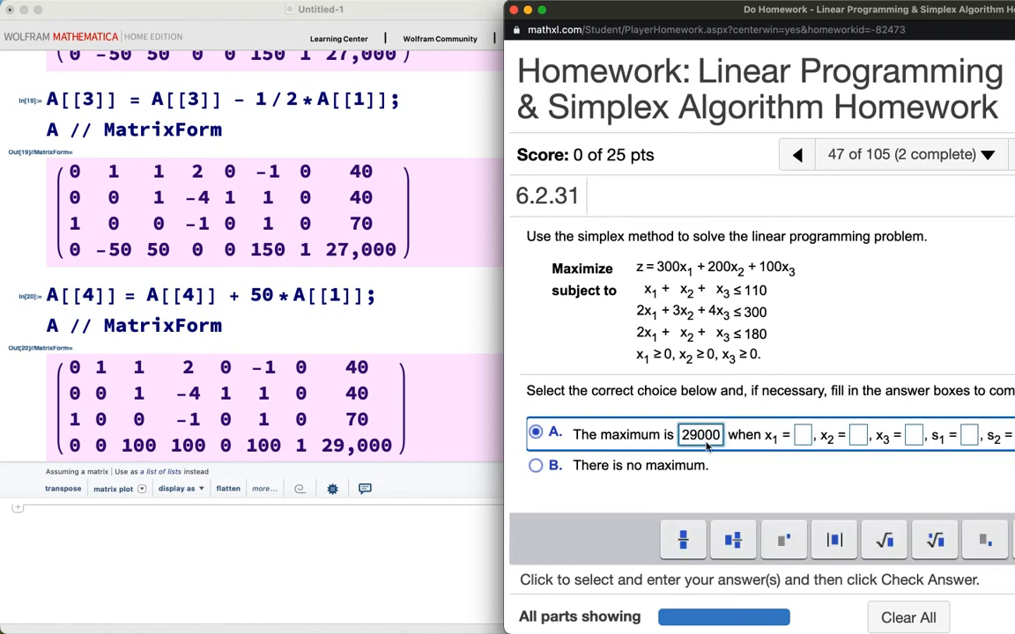
pyautogui.click(802, 436)
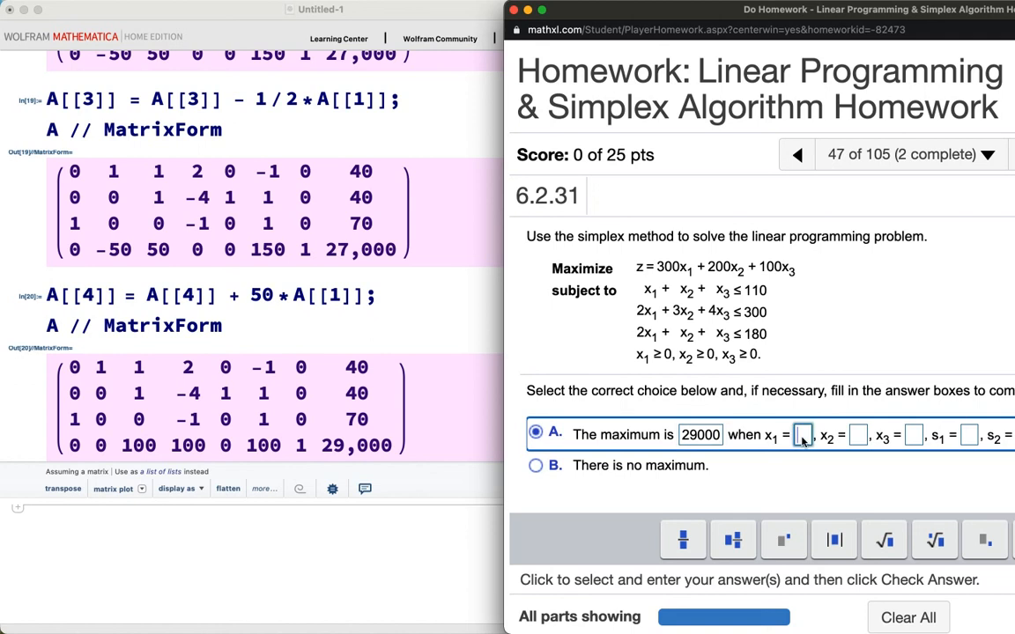
pyautogui.write('70')
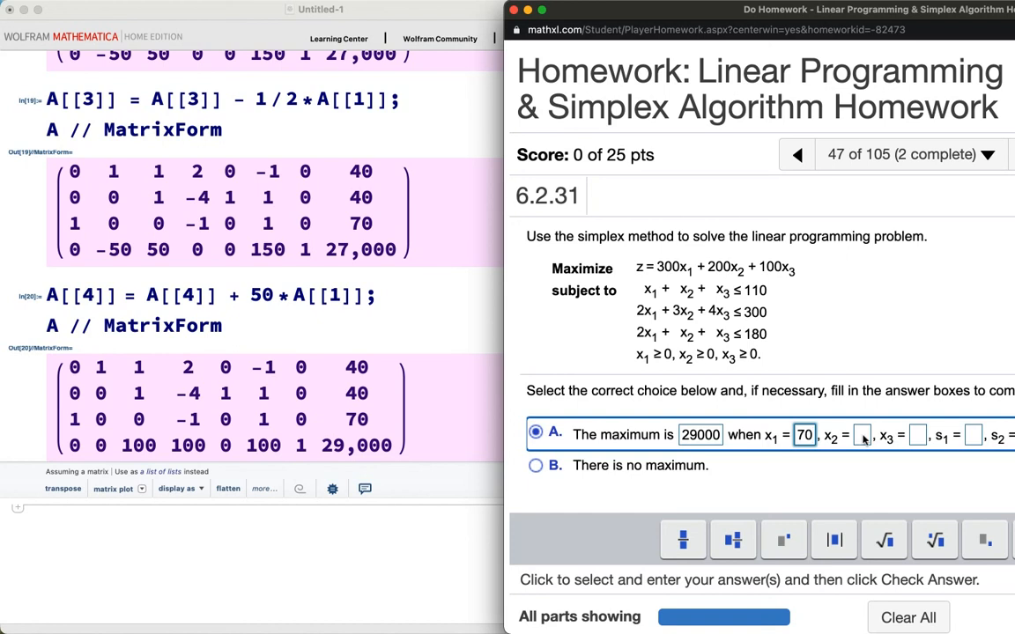
pyautogui.click(863, 437)
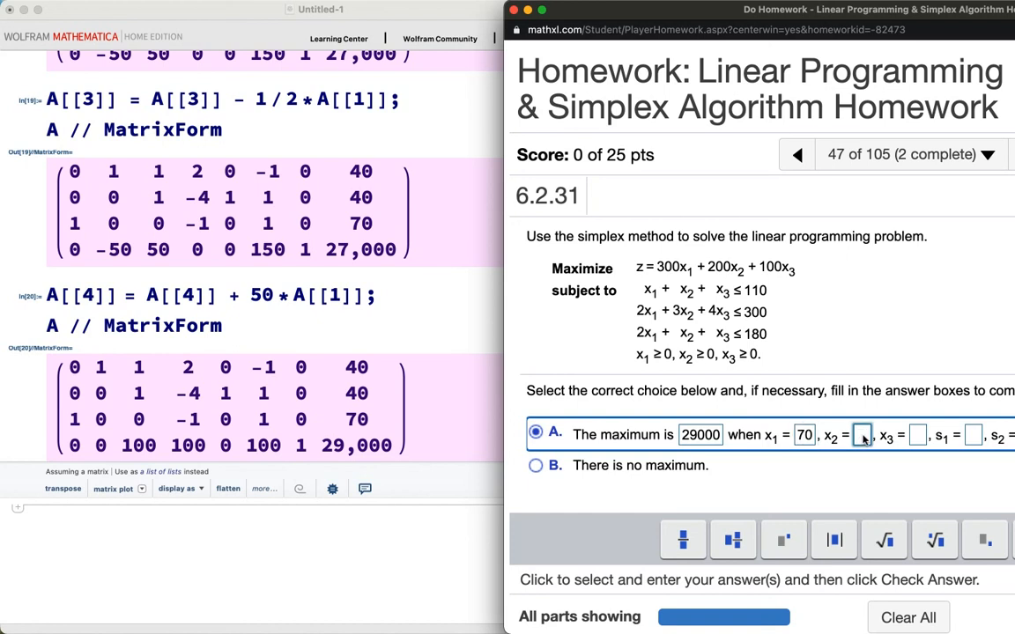
pyautogui.write('40')
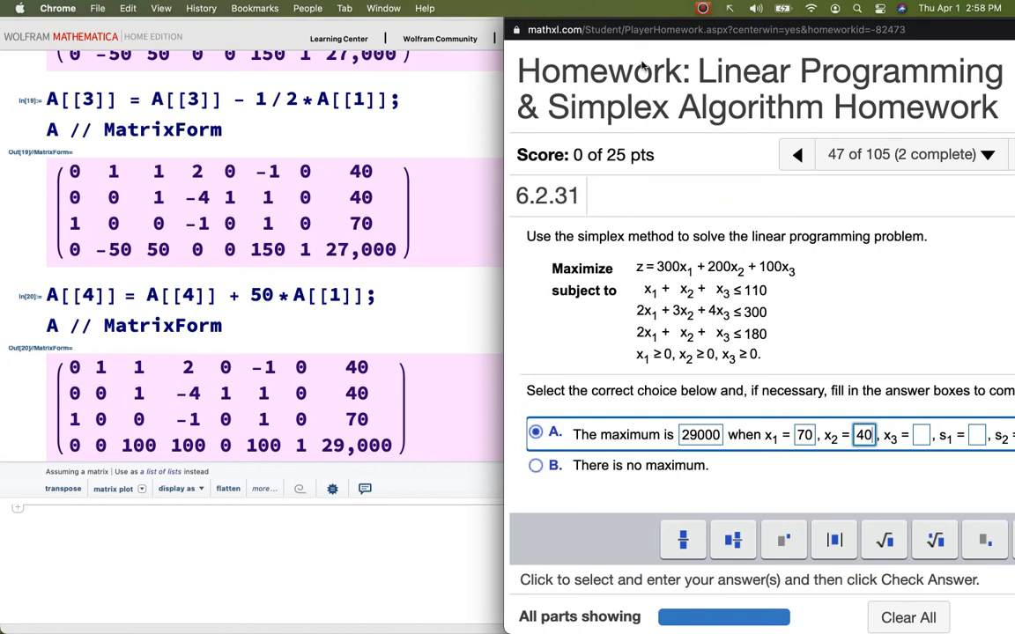
# Complete answer A with x3 = 0, s1 = 0, s2 = 40 and s3 = 0
pyautogui.moveTo(575, 12); pyautogui.dragTo(467, 12)
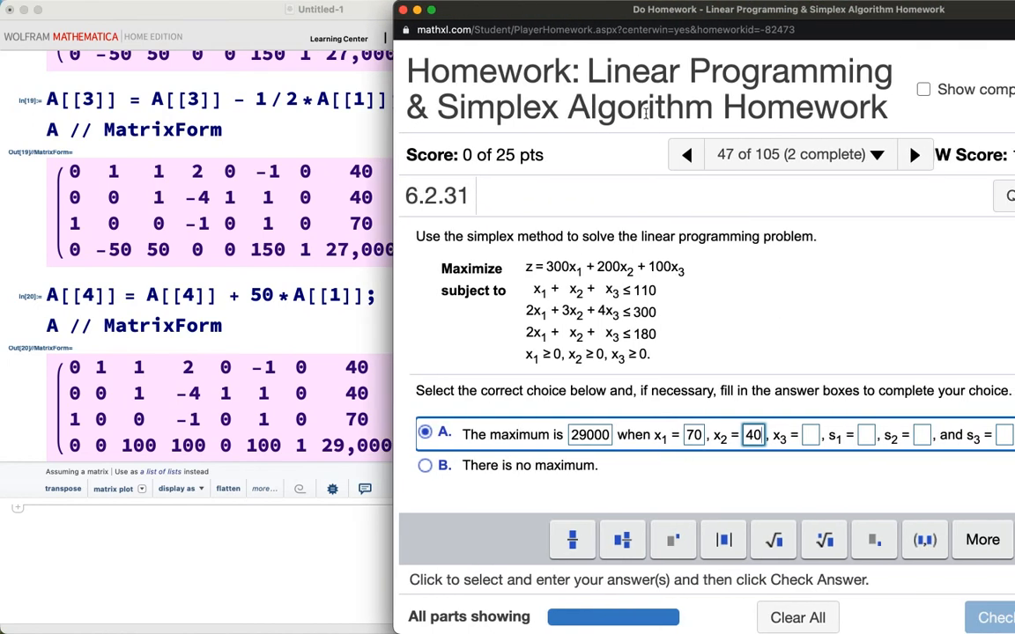
pyautogui.click(810, 435)
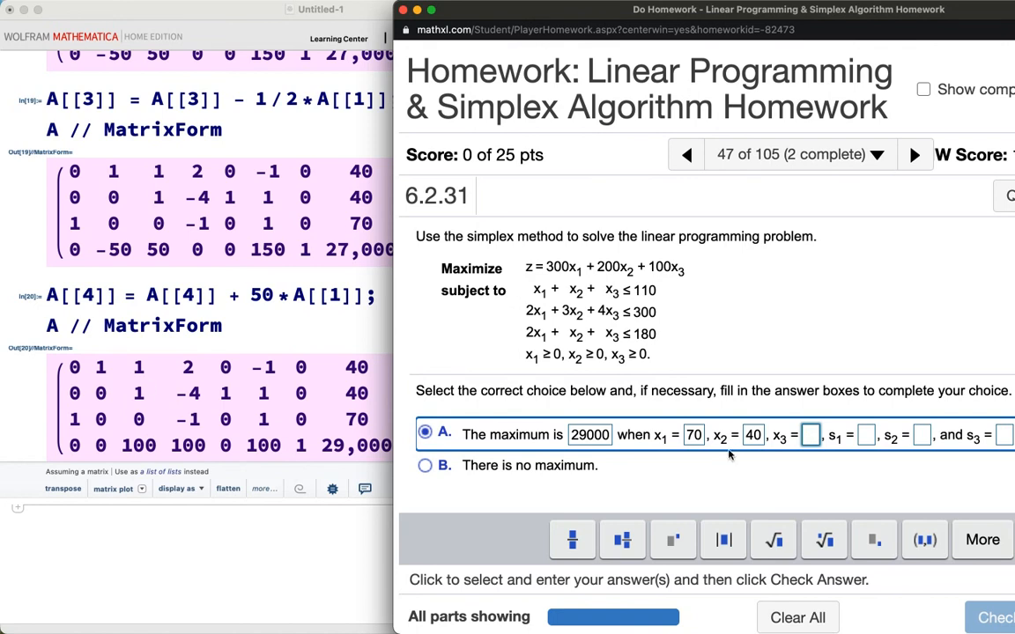
pyautogui.write('0')
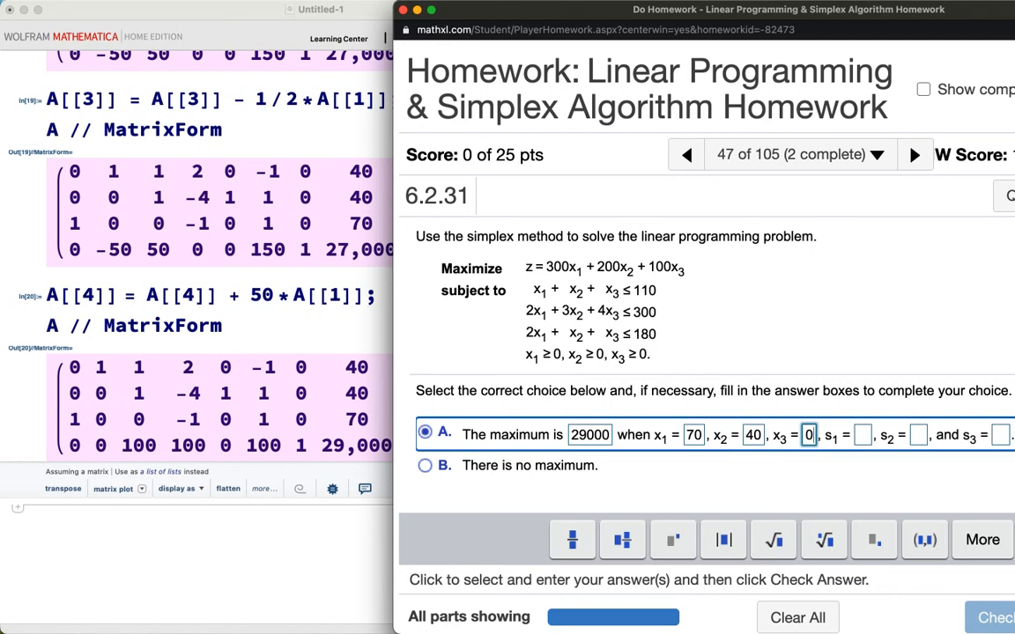
pyautogui.click(862, 438)
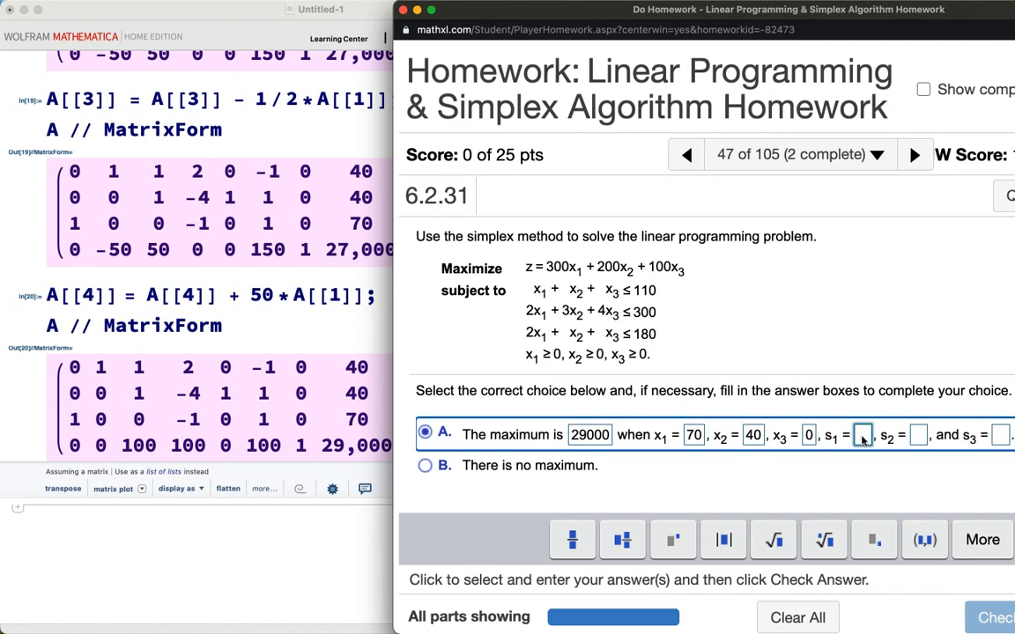
pyautogui.write('0')
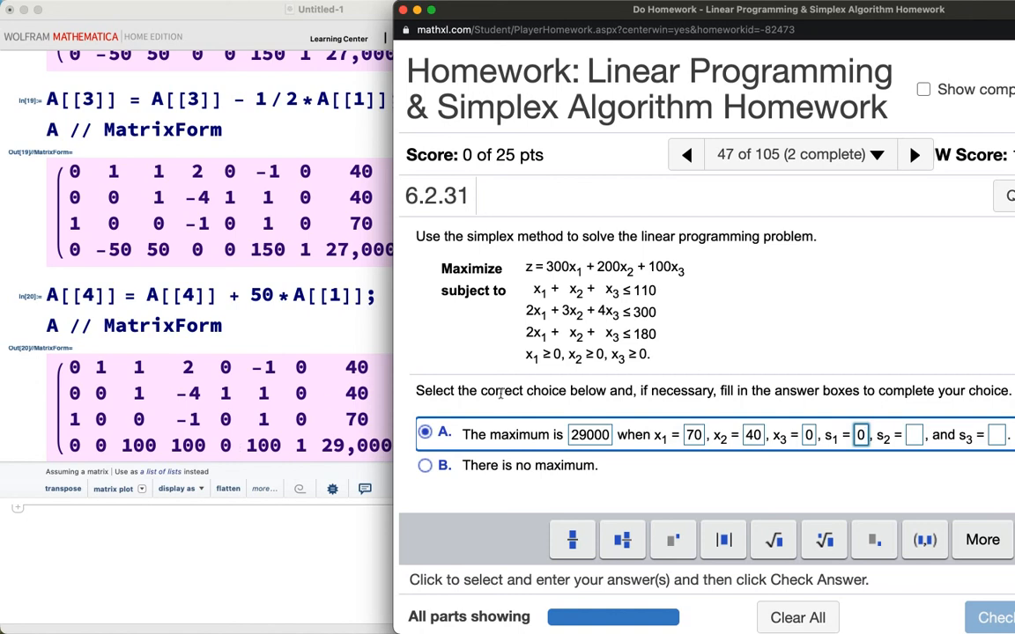
pyautogui.click(916, 436)
pyautogui.write('40')
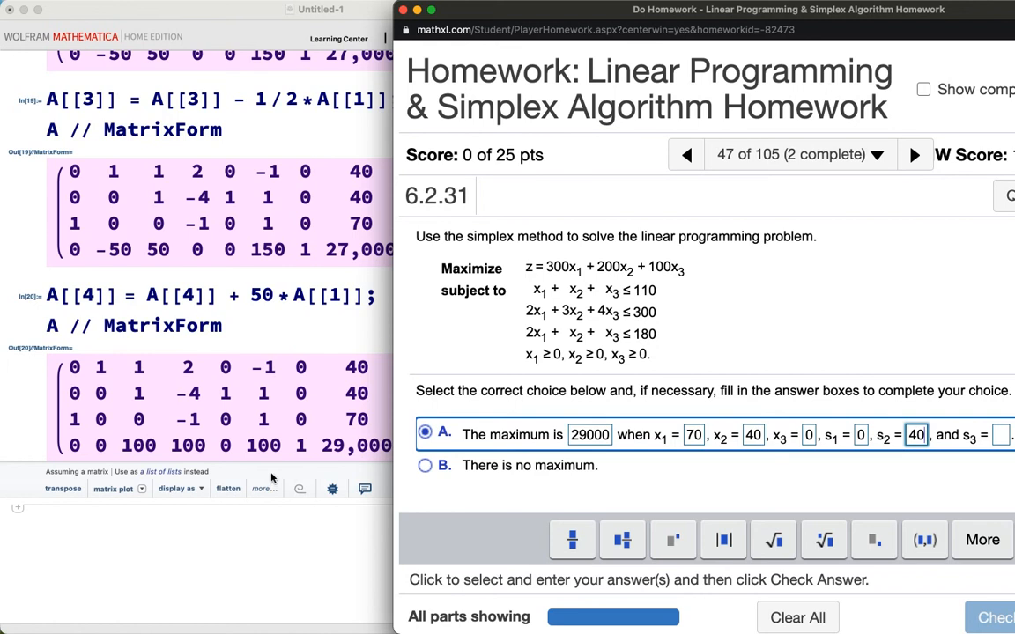
pyautogui.moveTo(437, 17); pyautogui.dragTo(405, 15)
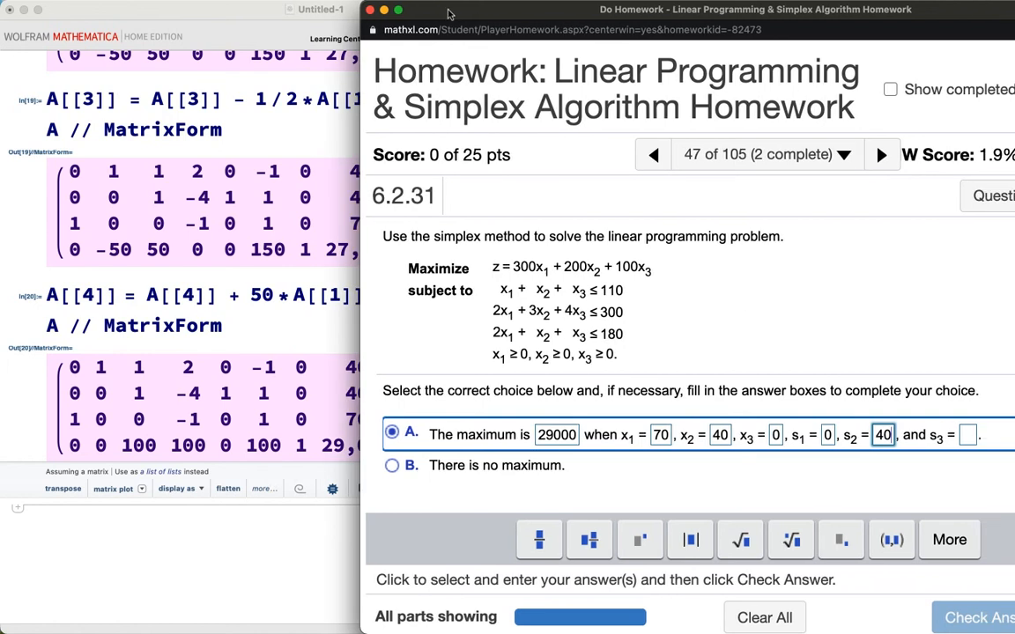
pyautogui.click(968, 435)
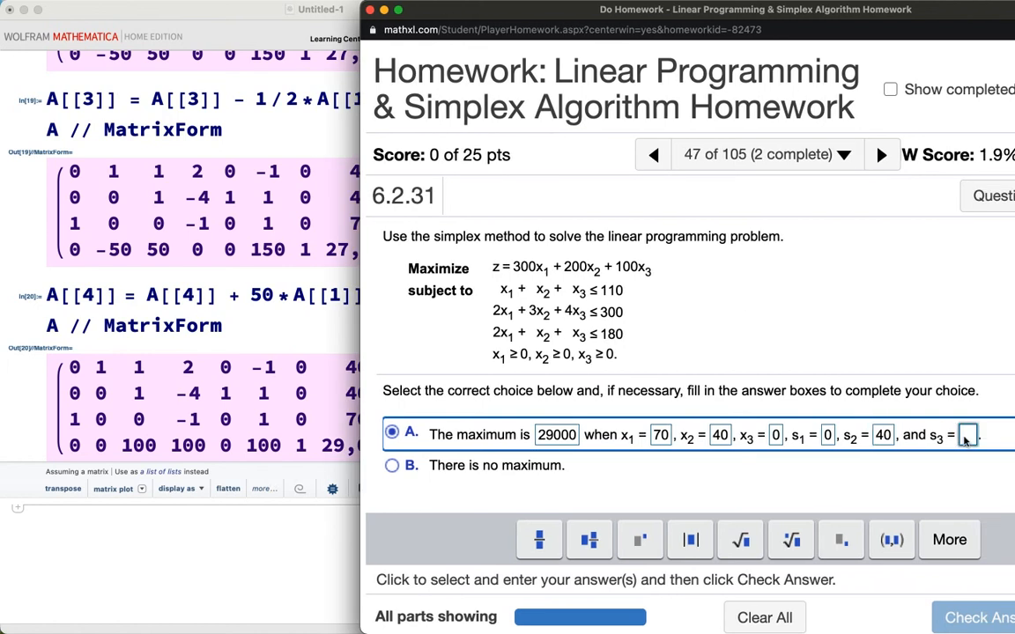
pyautogui.write('0')
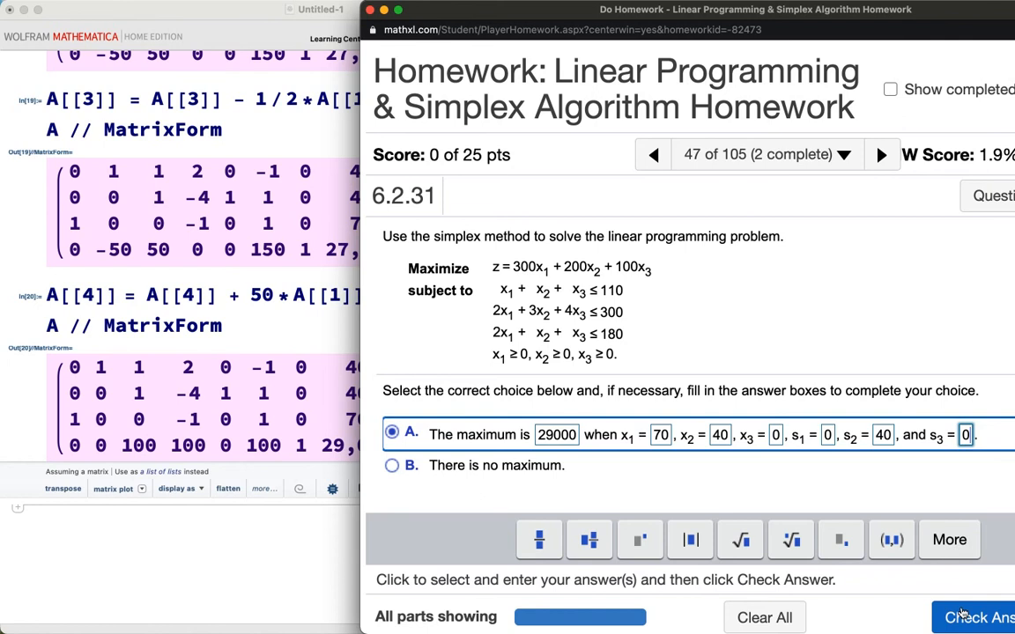
# Check the completed answer to Question 47, dismiss the feedback message, and return to the Mathematica notebook
pyautogui.click(962, 618)
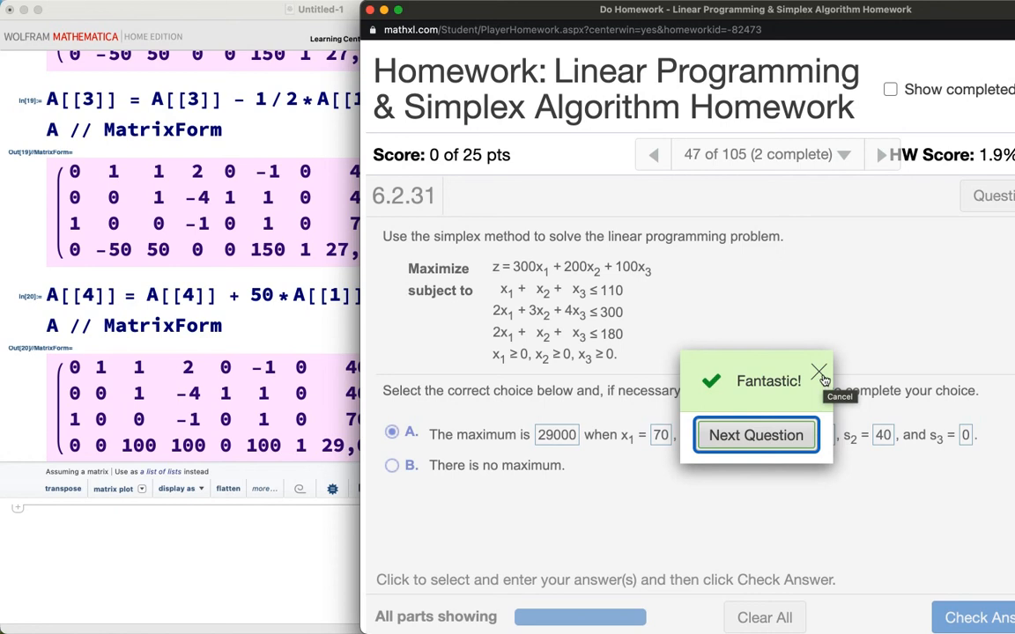
pyautogui.click(822, 377)
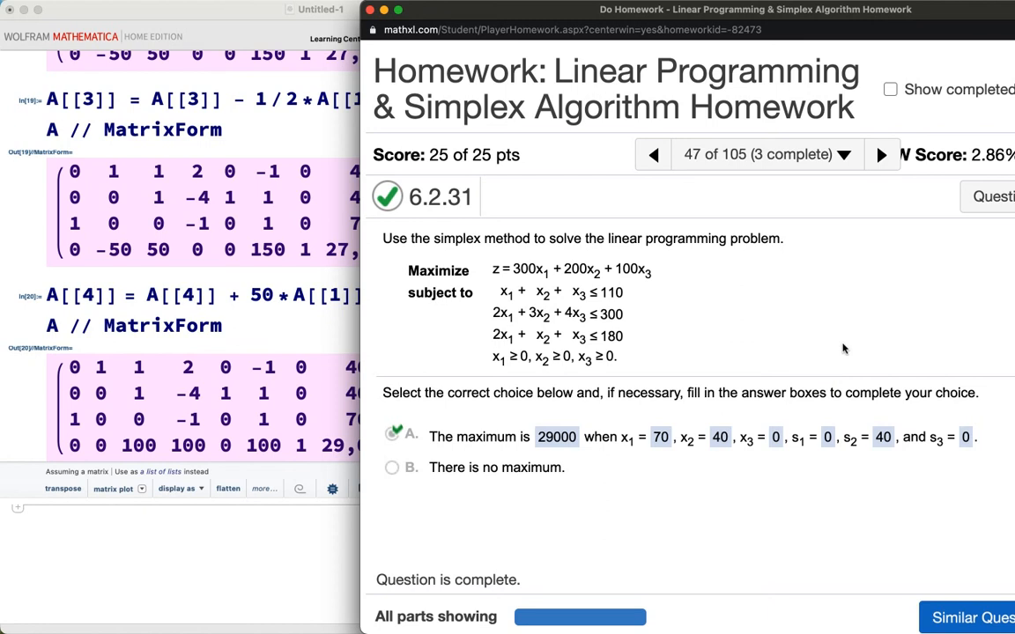
pyautogui.click(195, 543)
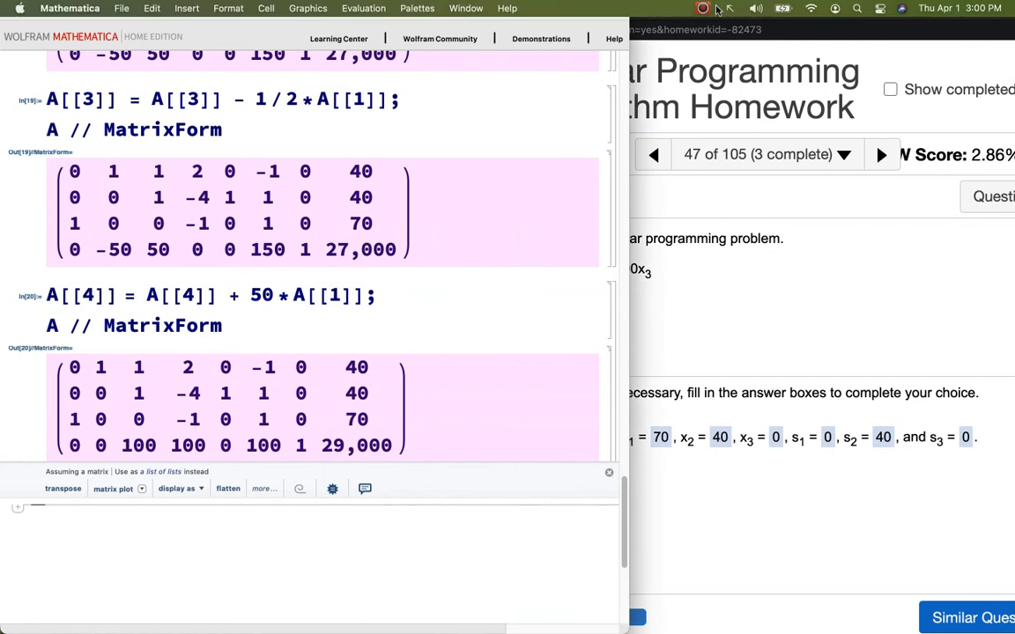